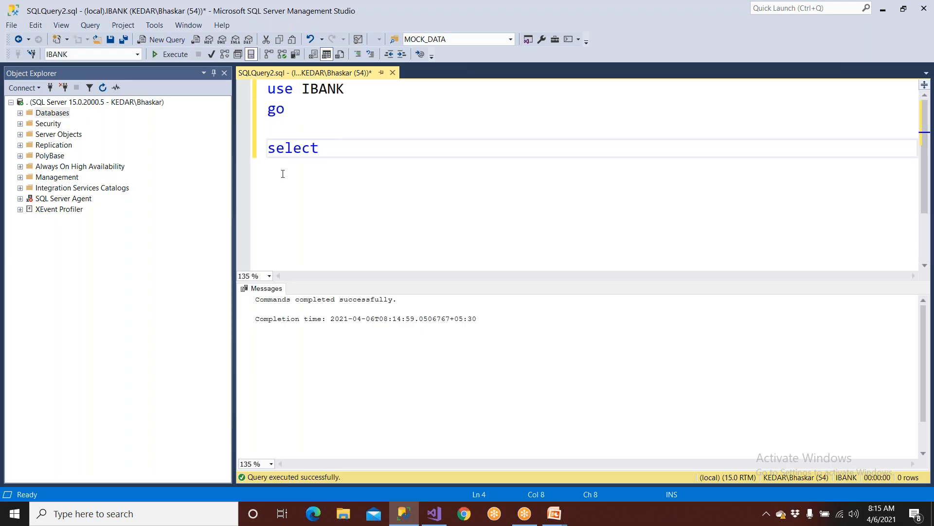
Step: Switch to Visual Studio and preview the SalesDrillDownReport
click(434, 514)
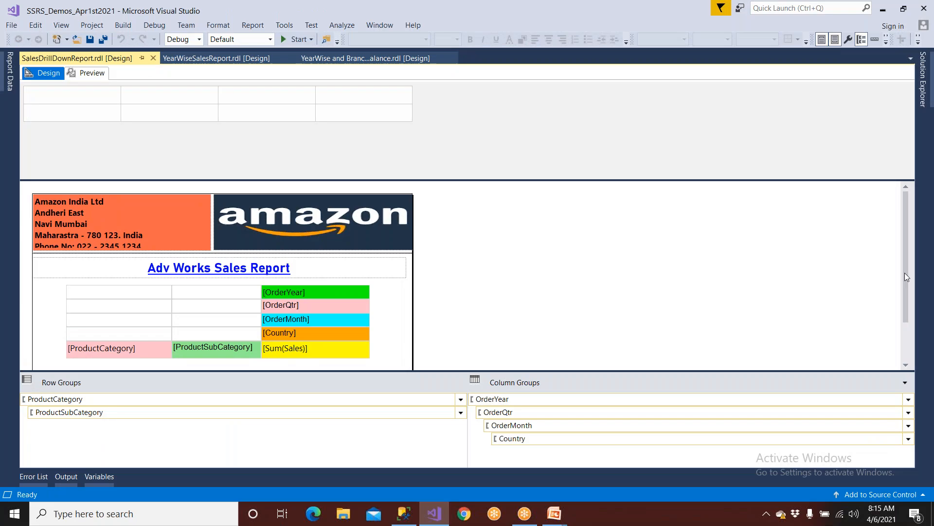
click(95, 72)
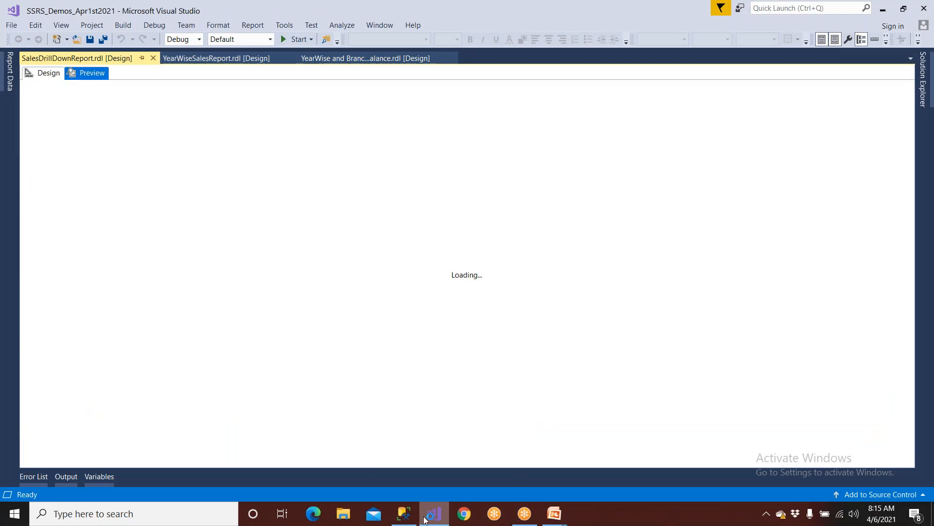
Step: Switch to the PowerPoint slide show and copy the whole SELECT query from the Create Data Set slide
click(408, 515)
mouse_move(555, 513)
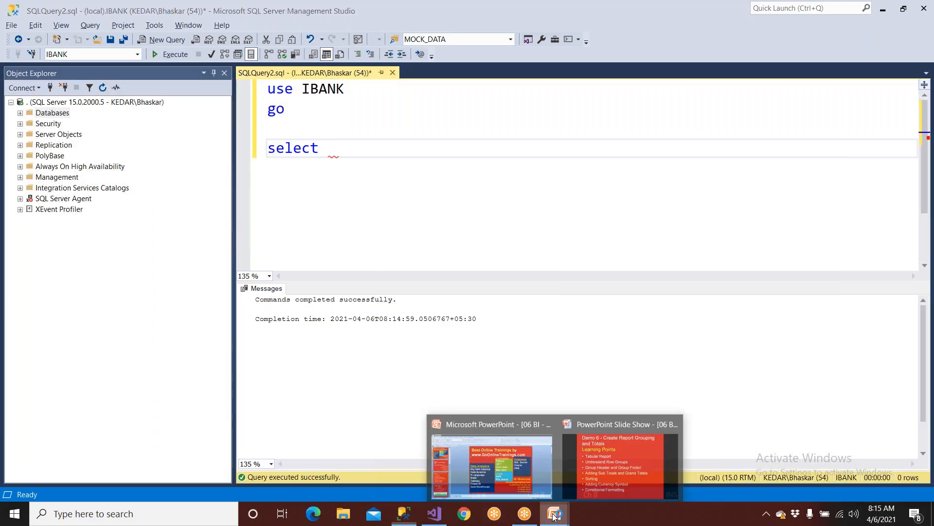
click(624, 463)
key(Right)
key(Right)
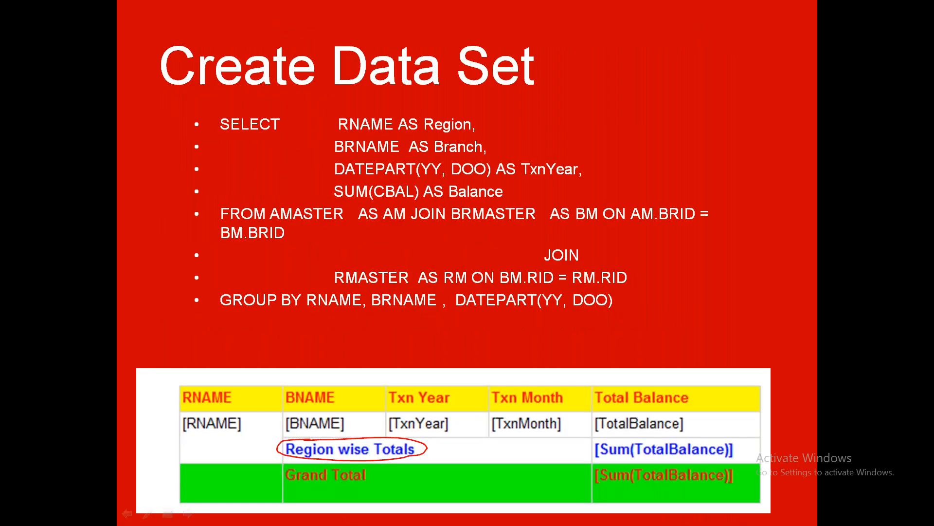
key(Escape)
click(540, 253)
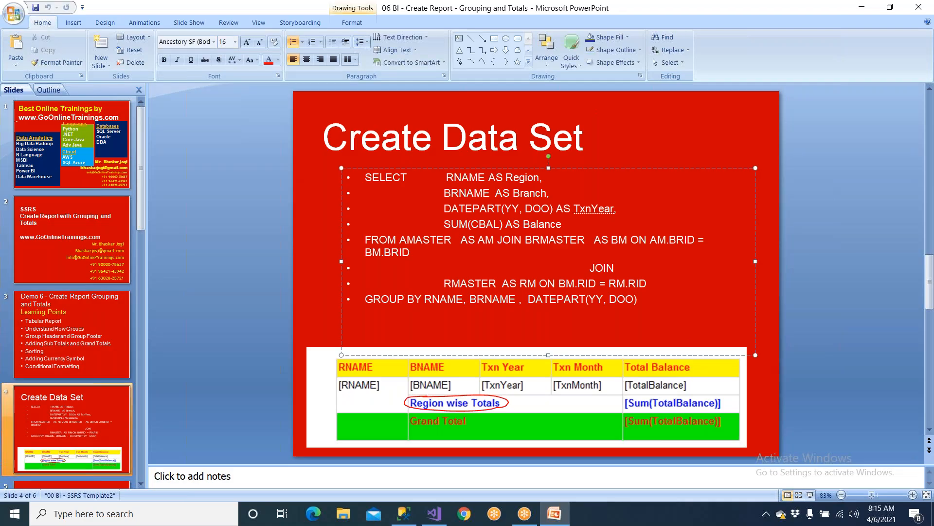
key(ctrl+a)
key(ctrl+c)
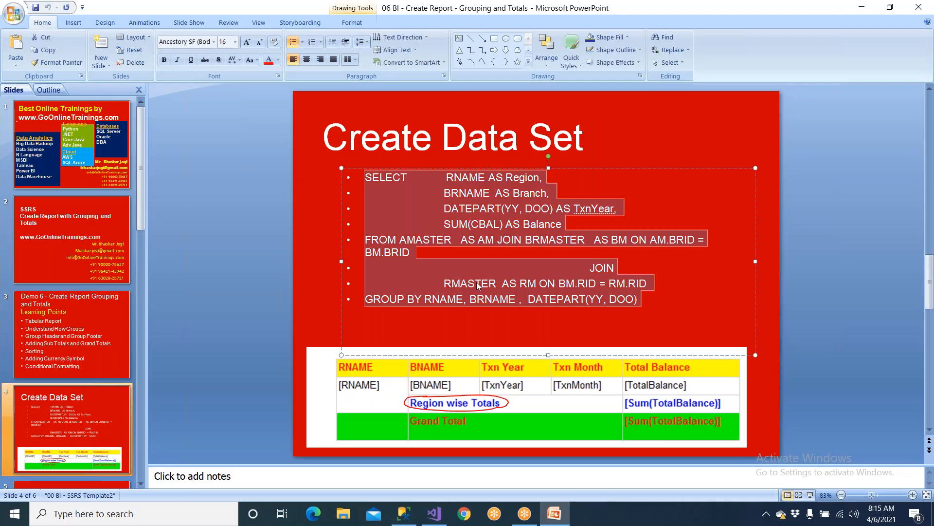
Step: In SQL Server Management Studio, replace the unfinished select line with the copied query and hide the results pane
click(404, 513)
key(BackSpace)
double_click(309, 149)
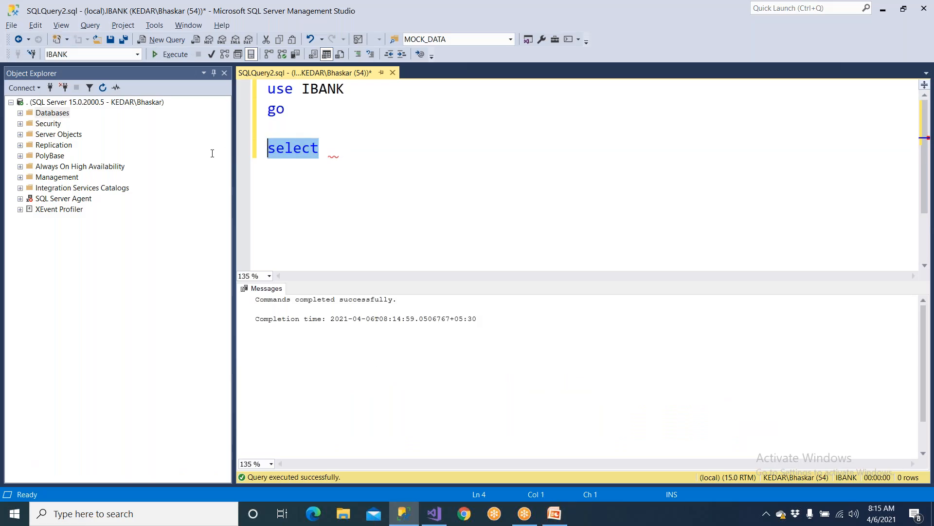
key(ctrl+v)
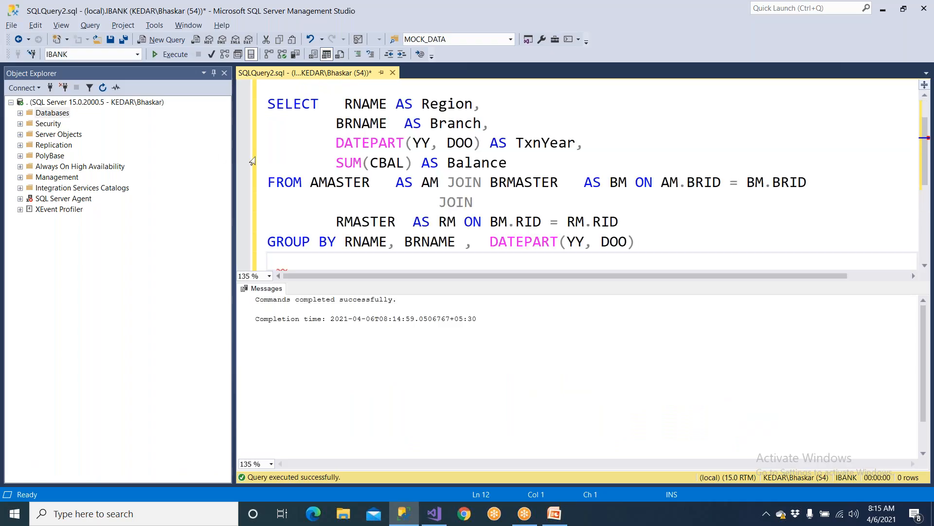
key(ctrl+r)
scroll(305, 219, up, 1)
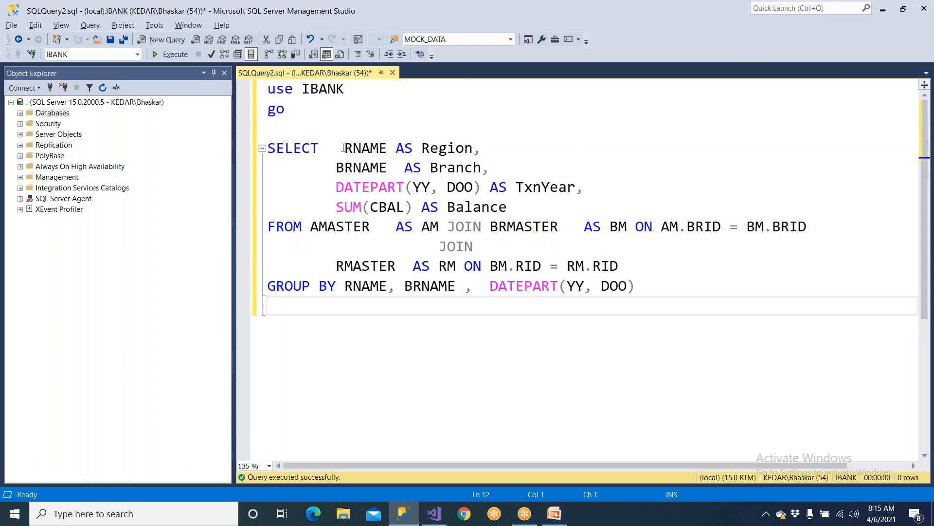
Step: Execute the query, review the Region, Branch, TxnYear and Balance result columns, and hide the results pane
click(168, 55)
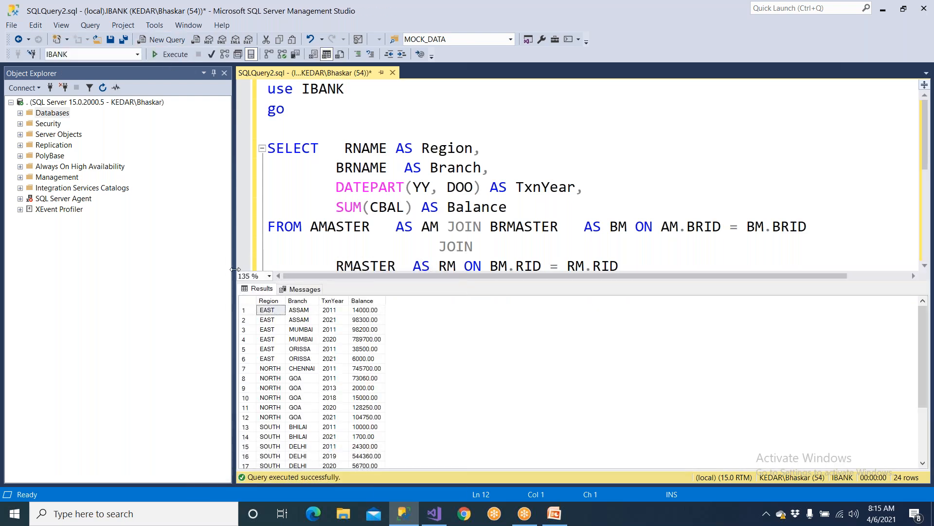
click(272, 300)
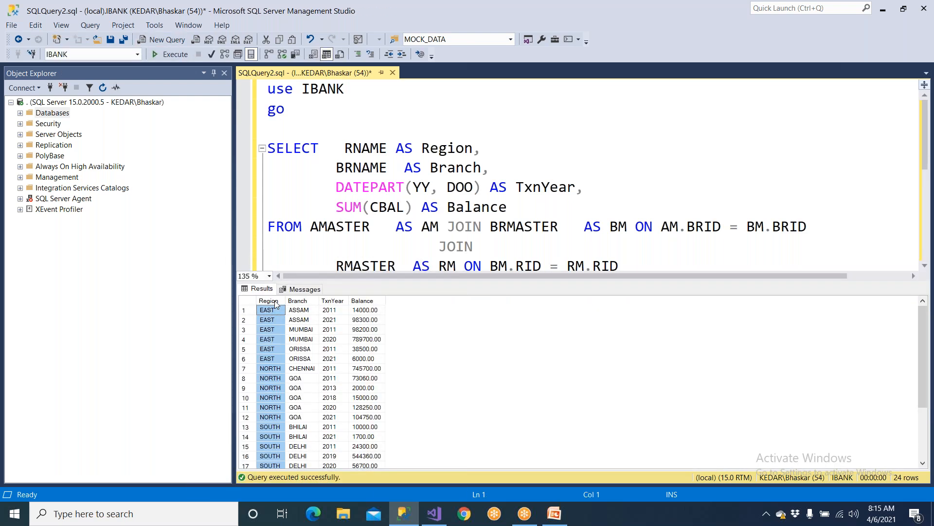
click(309, 302)
click(333, 301)
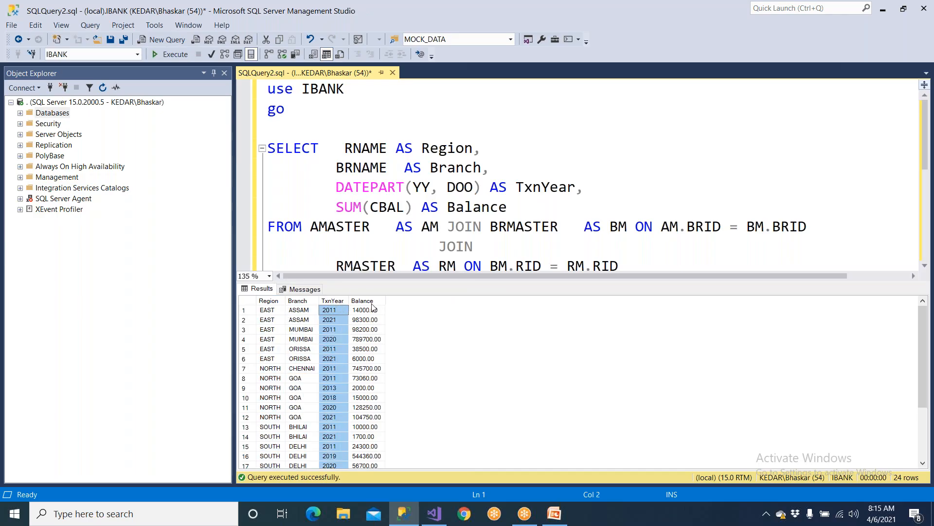
click(373, 301)
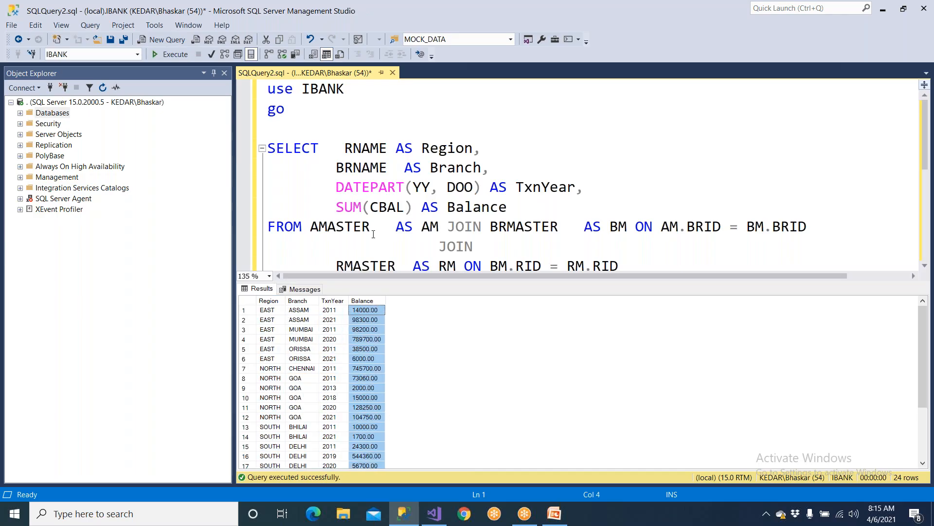
key(ctrl+r)
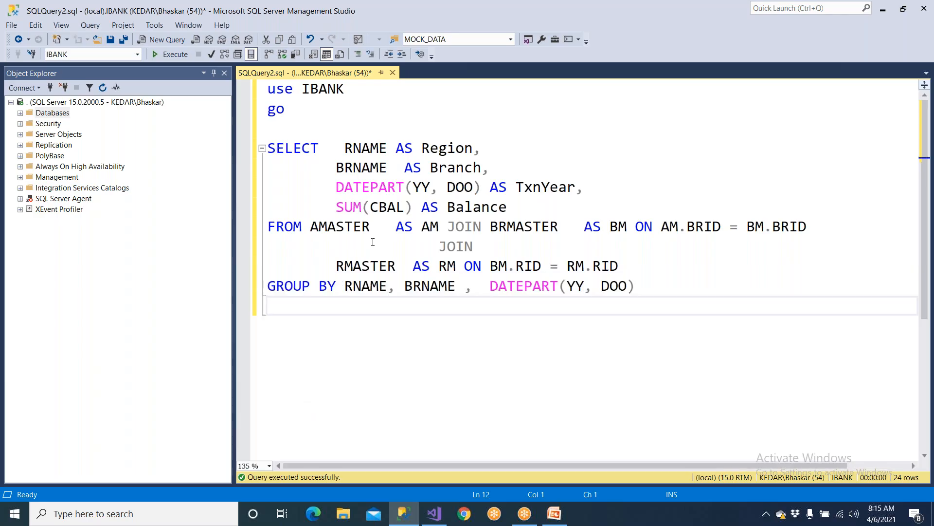
Step: Examine the query's AMASTER, BRMASTER and RMASTER joins and its column aliases, and run the query again
ctrl+scroll(373, 243, down, 2)
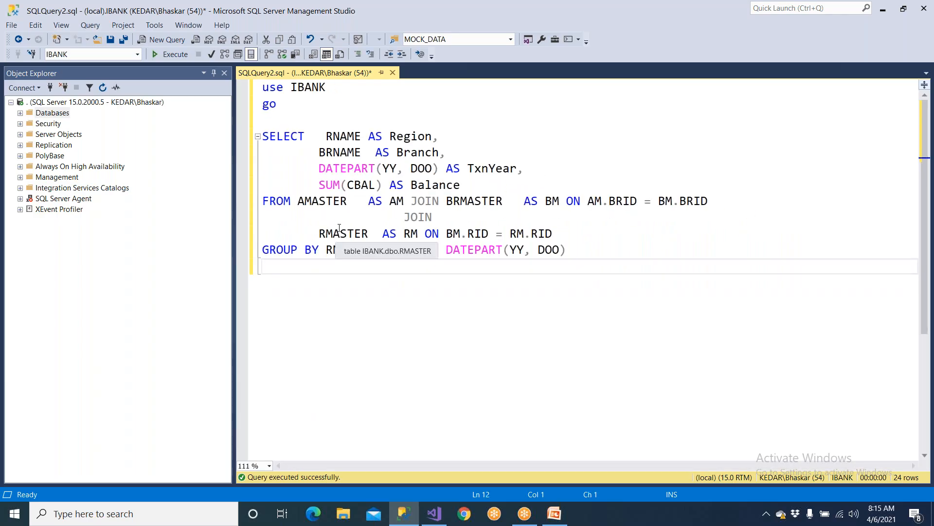
drag(368, 202, 390, 202)
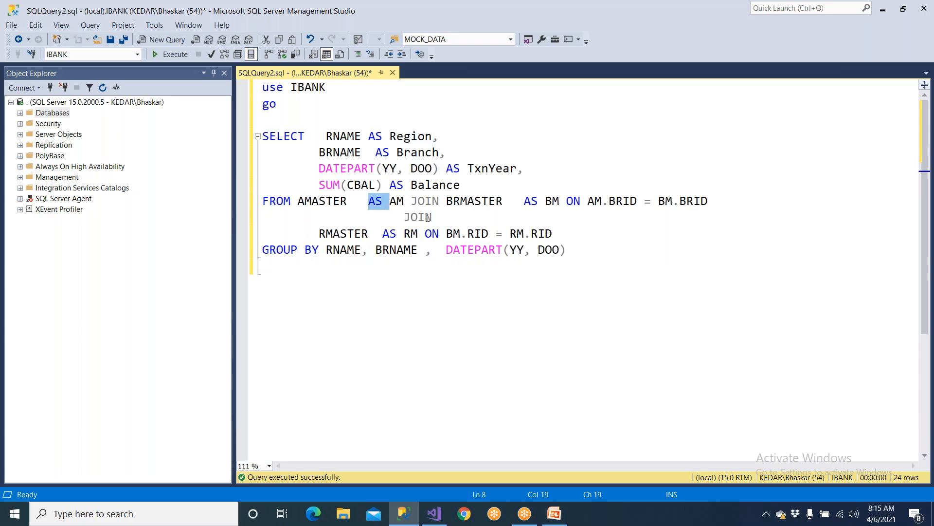
drag(518, 202, 735, 203)
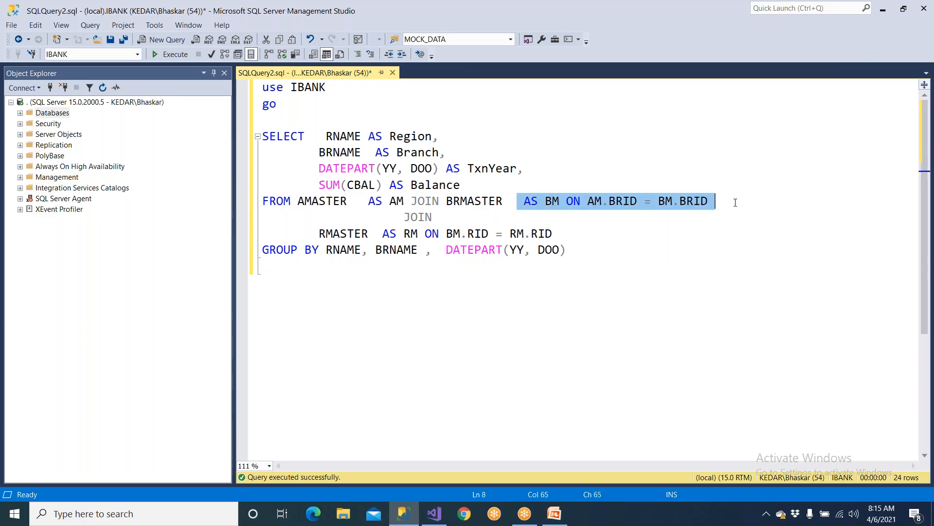
drag(319, 234, 578, 238)
double_click(348, 137)
double_click(400, 138)
double_click(340, 153)
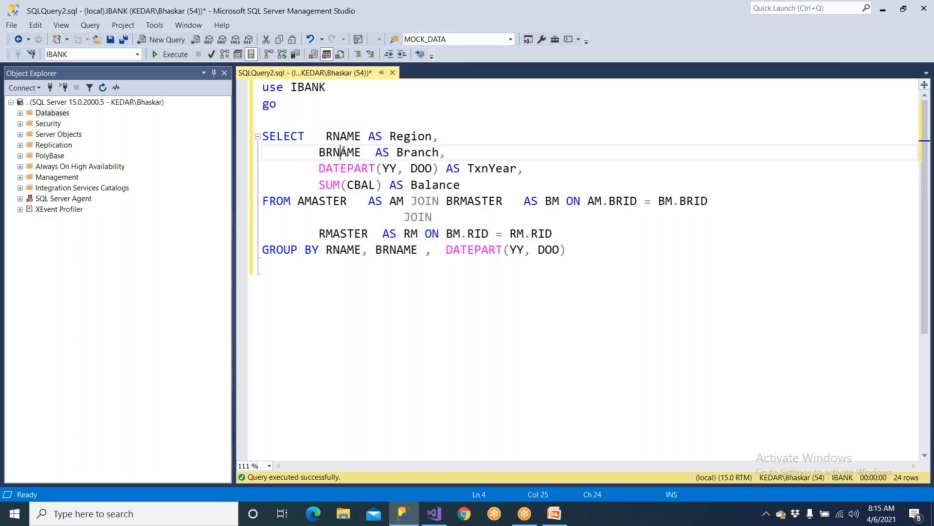
double_click(413, 154)
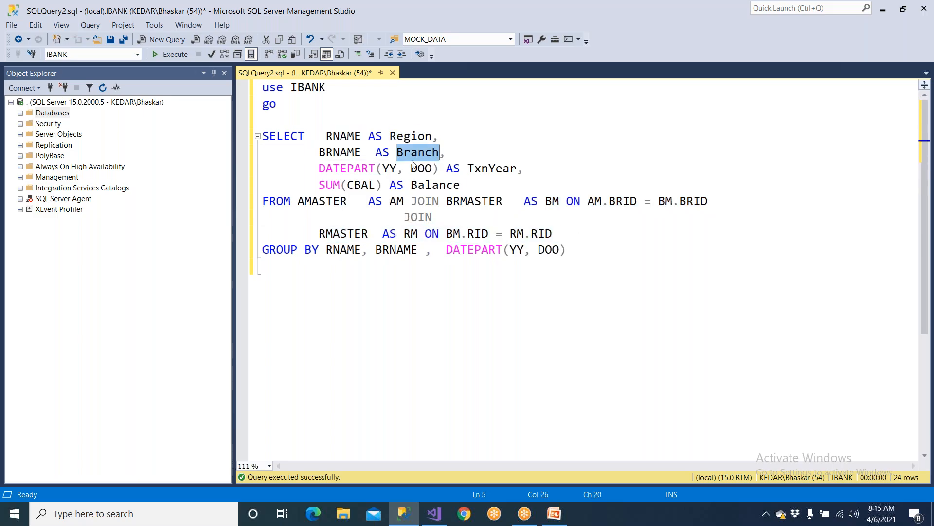
double_click(361, 169)
drag(466, 168, 510, 168)
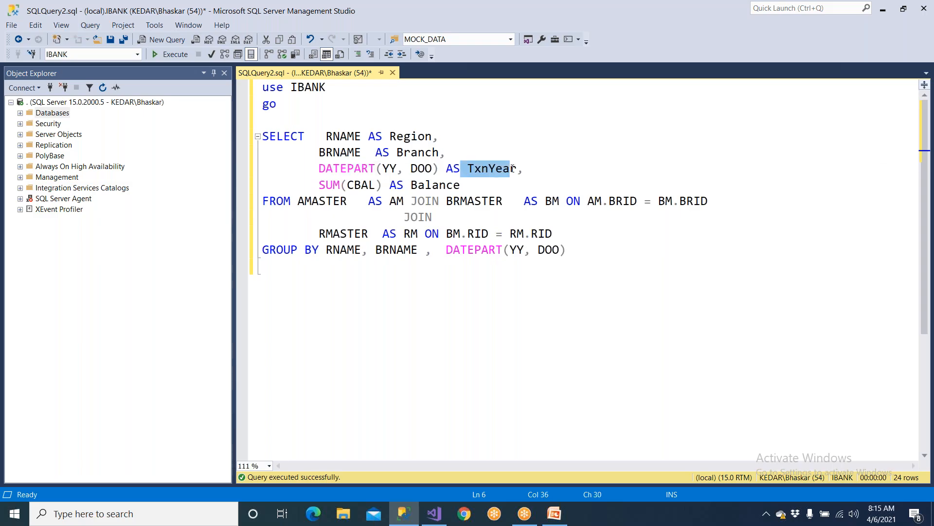
double_click(412, 168)
double_click(360, 184)
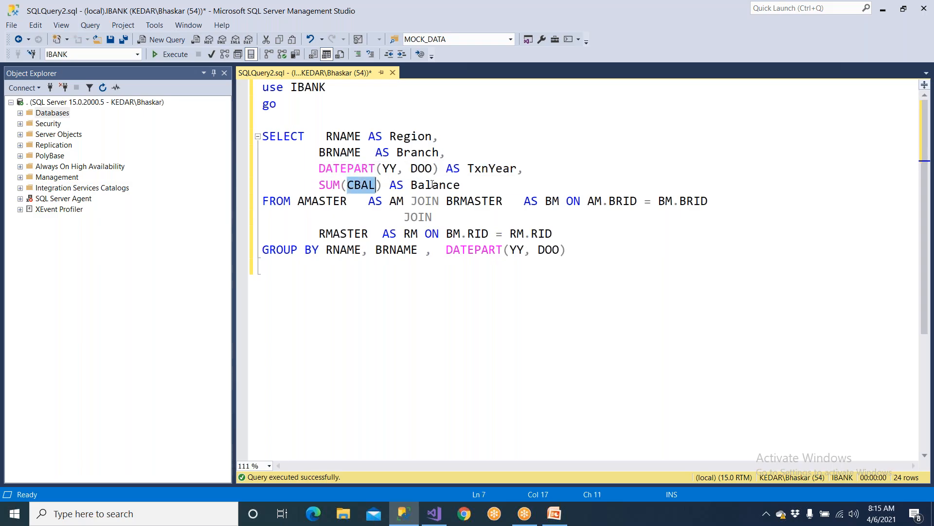
double_click(435, 185)
click(424, 265)
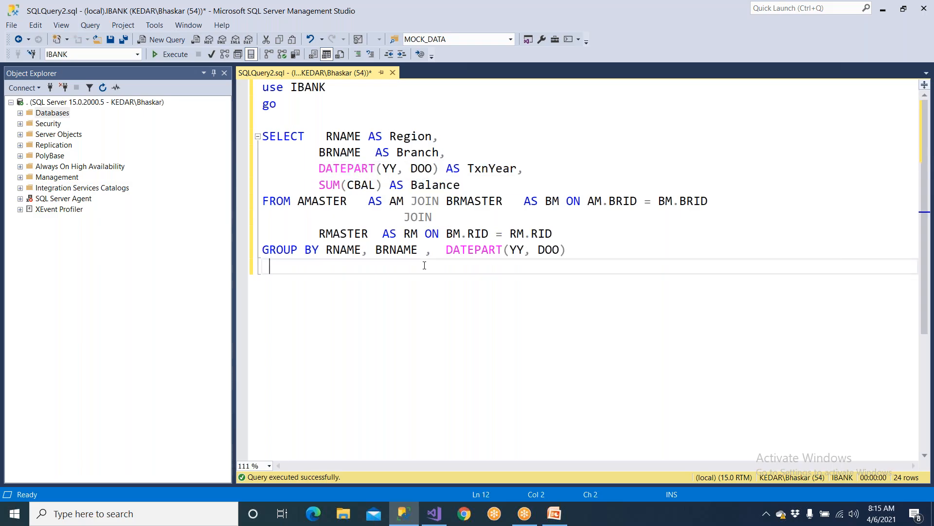
click(162, 58)
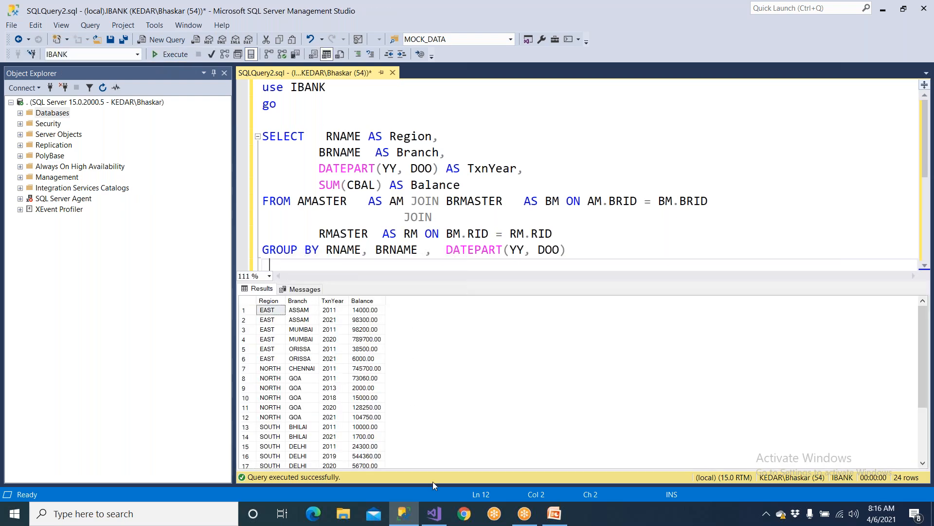
Step: In the Visual Studio report project, start a new item under Reports based on AmazonReportTemplate
click(436, 507)
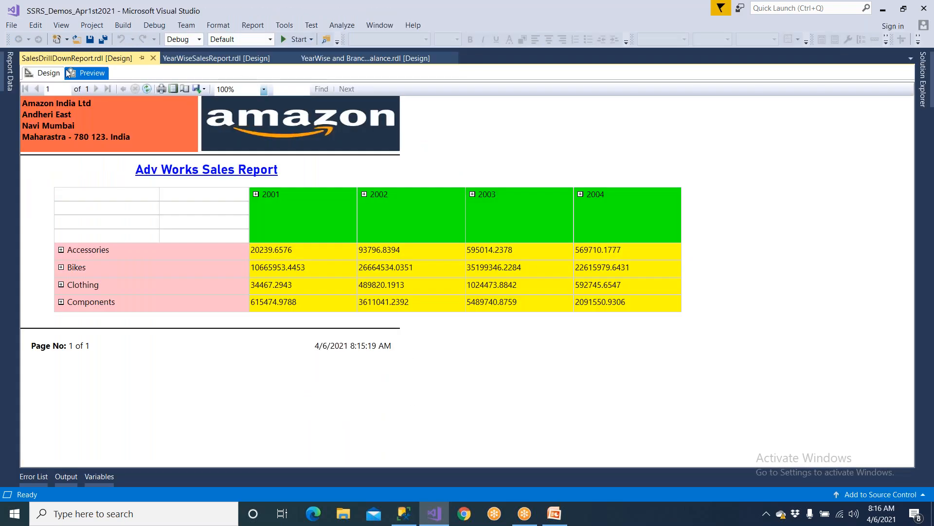
click(46, 73)
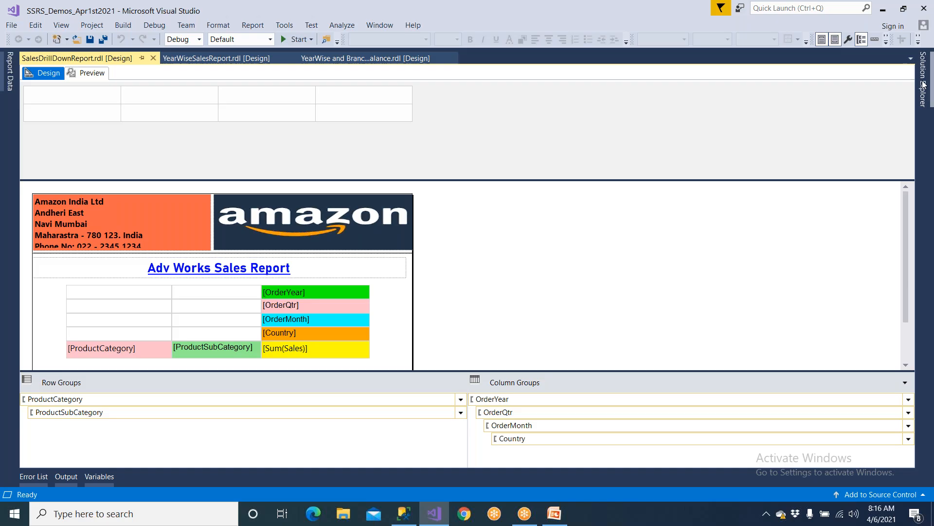
click(923, 84)
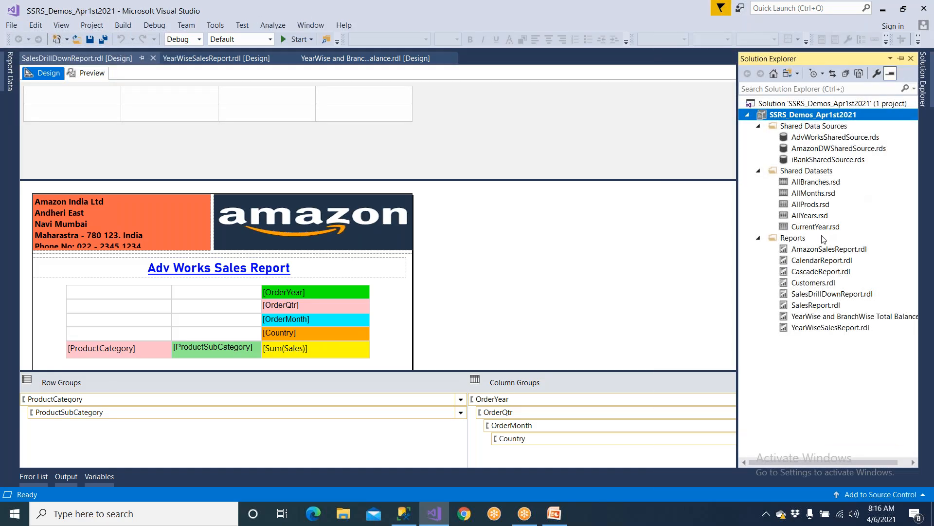
right_click(797, 238)
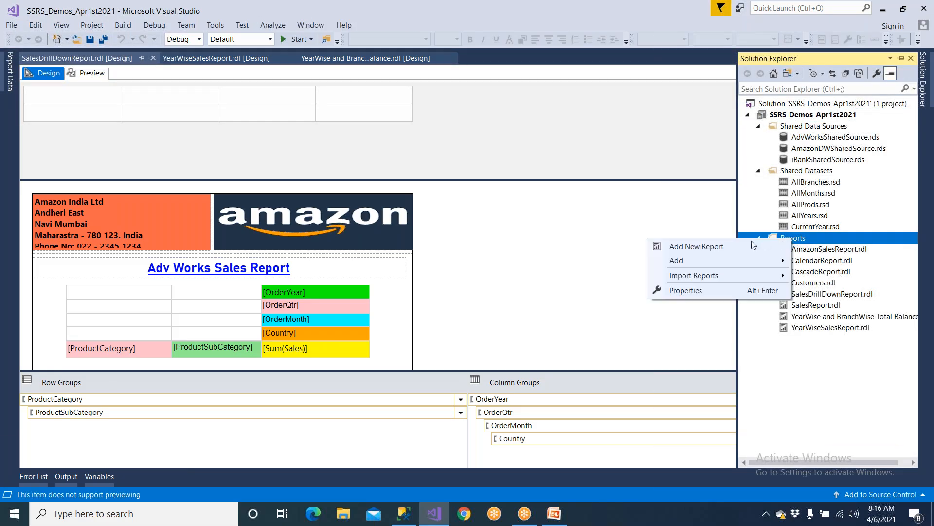
mouse_move(716, 258)
click(572, 263)
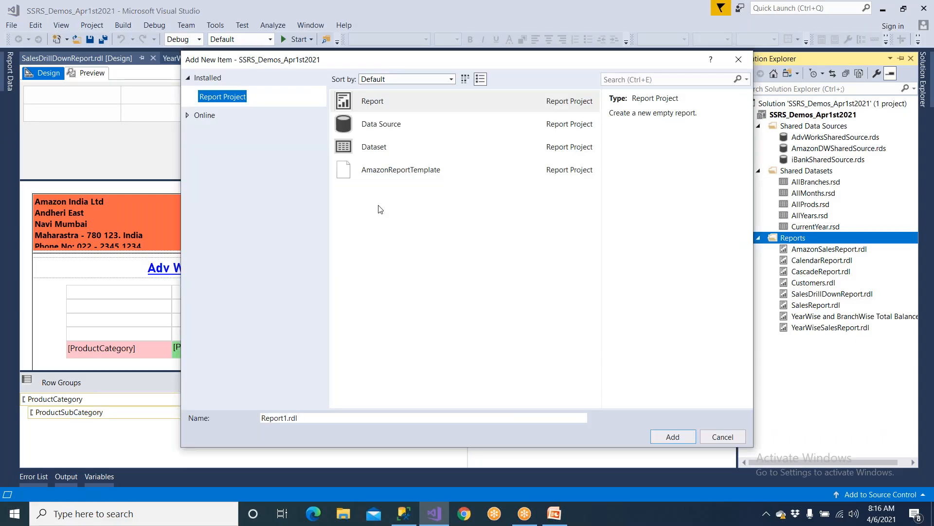
click(402, 178)
Step: Name the new report Branchwise_YearWise_Balance and add it to the project
click(370, 417)
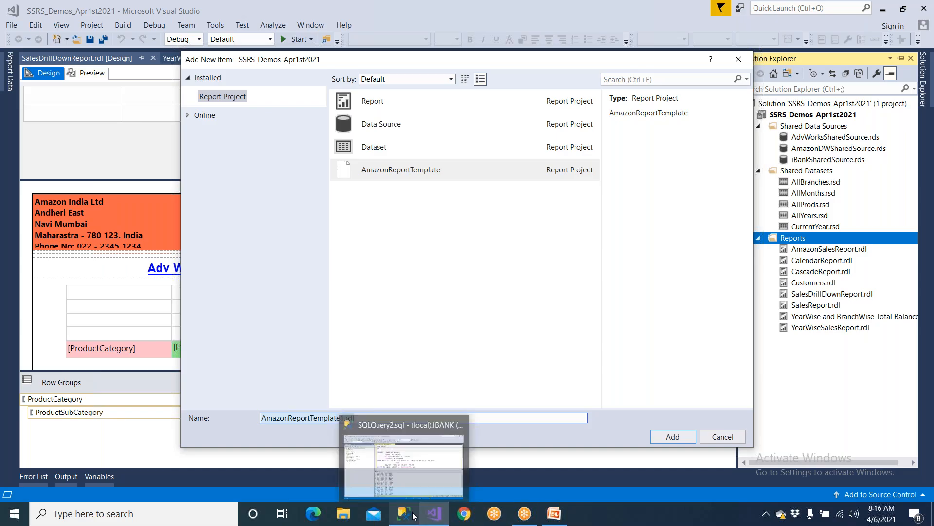
key(ctrl+a)
text(Brannc)
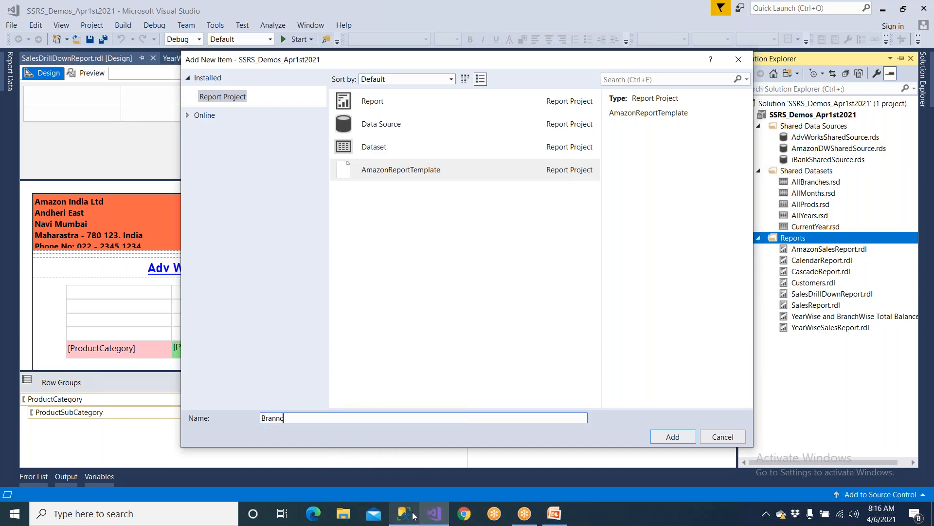
key(BackSpace)
text(c)
click(412, 515)
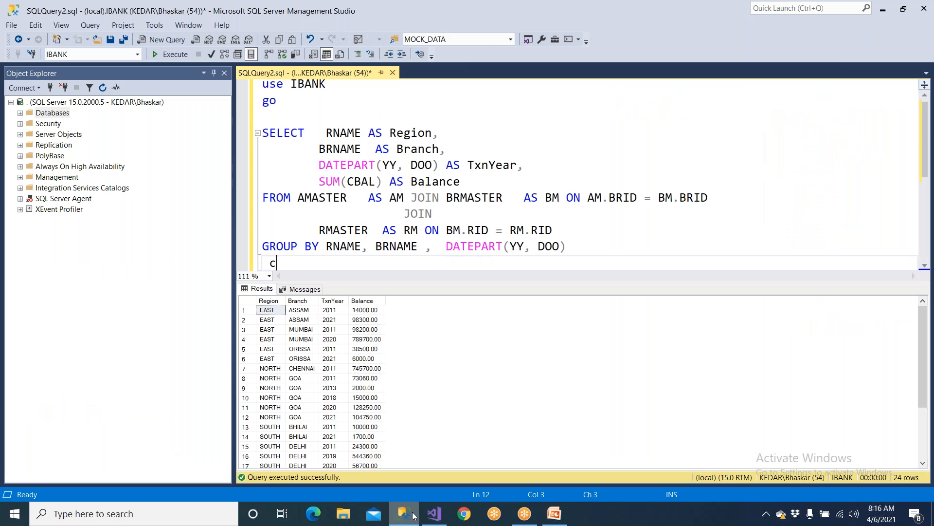
click(432, 515)
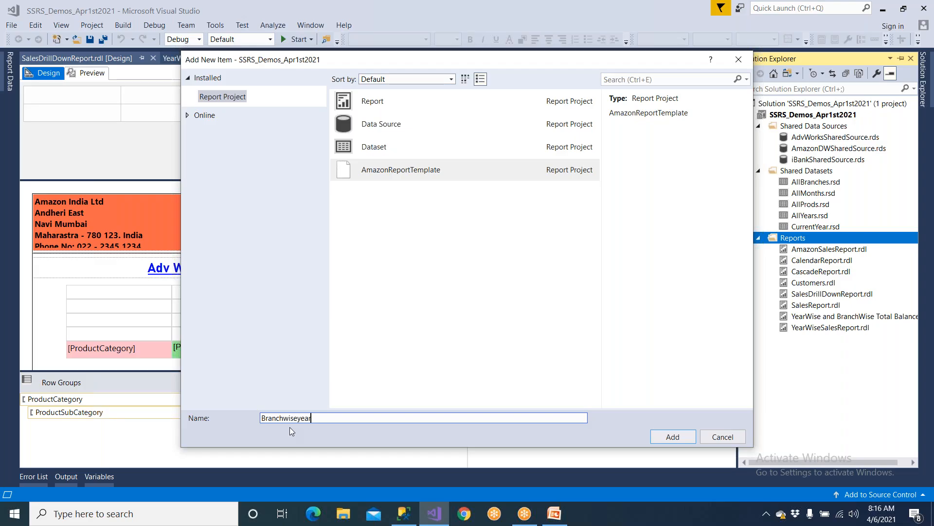
text(_YearWise_Balance)
click(666, 438)
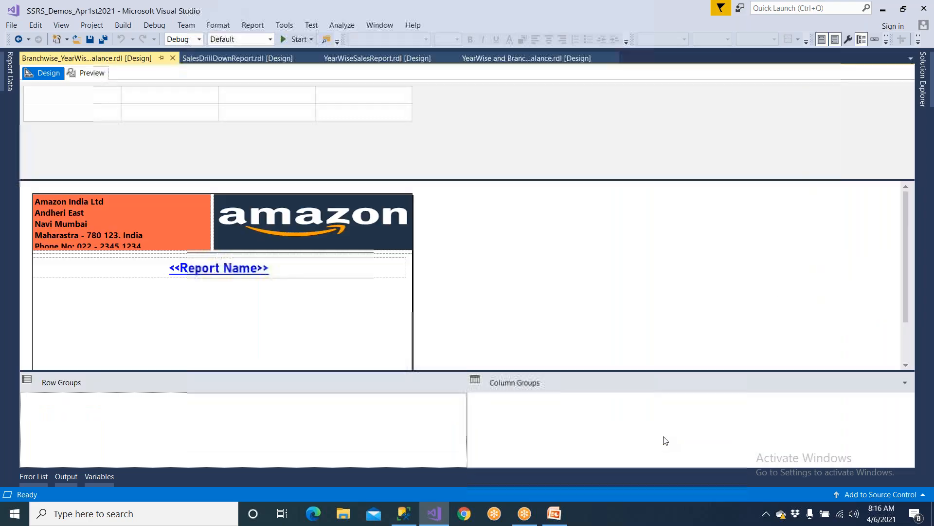
Step: Replace the <<Report Name>> placeholder in the report header with the text "Branch wise and Year"
click(244, 264)
drag(277, 267, 156, 264)
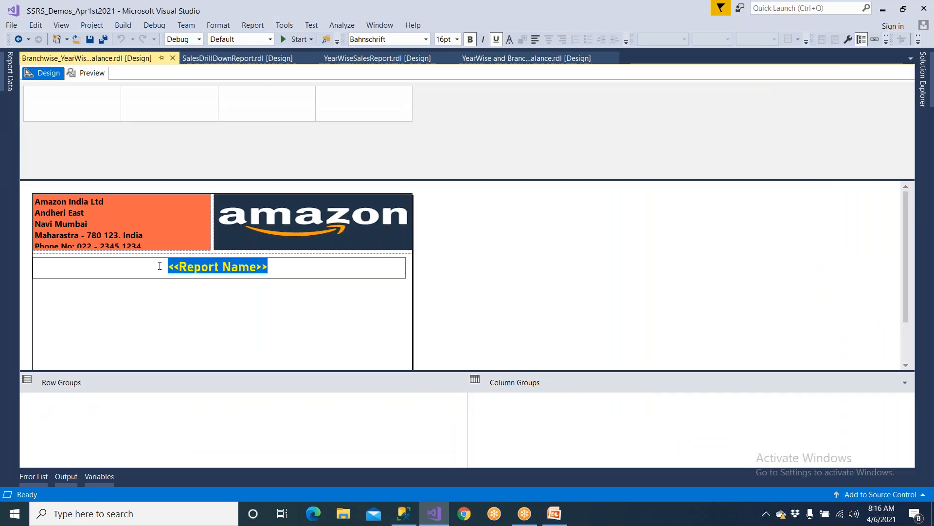
text(Branch)
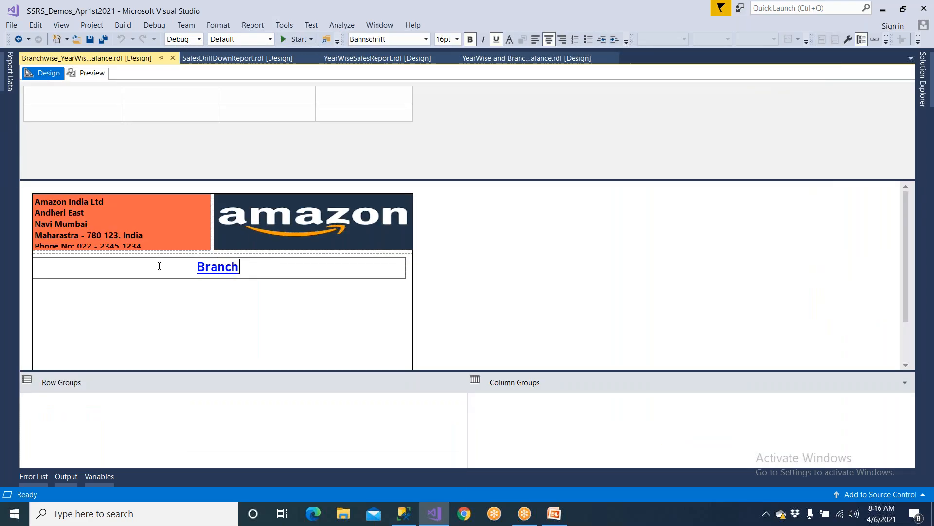
text( wise and )
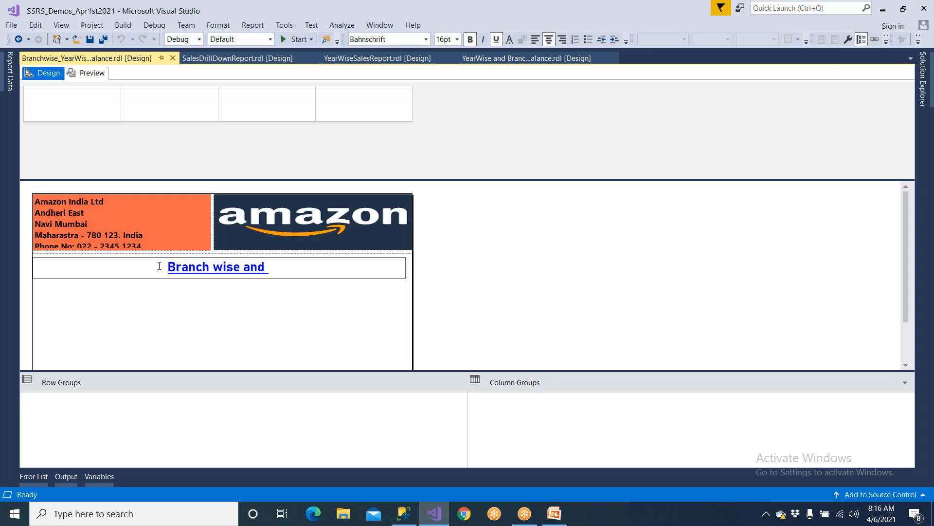
text(Year)
key(BackSpace)
text(ar )
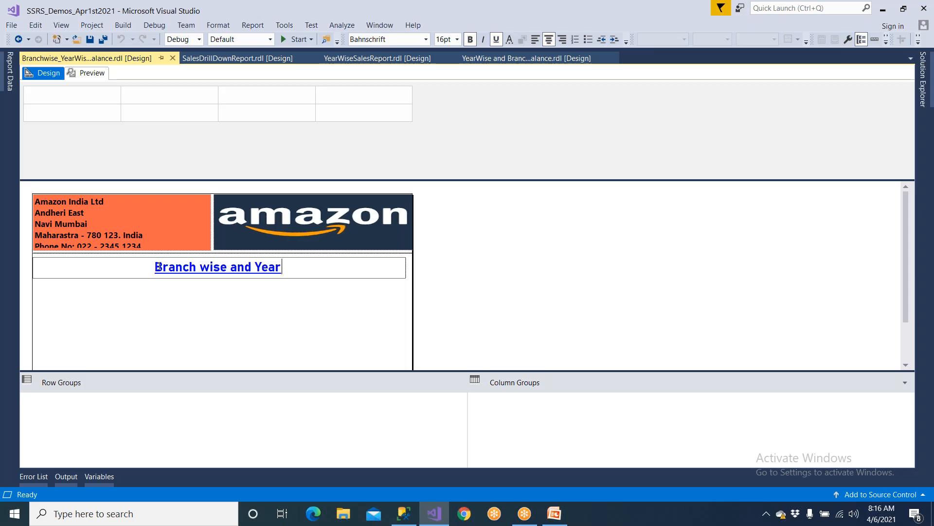
text(W)
key(BackSpace)
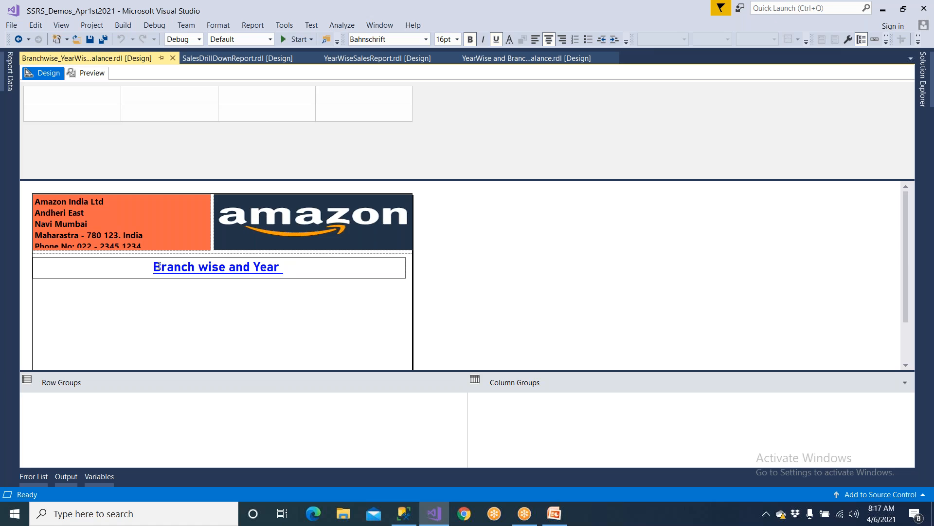
Step: Check the query's columns in SQL Server Management Studio and, back in Visual Studio, complete the title with "Wise Balance"
click(405, 513)
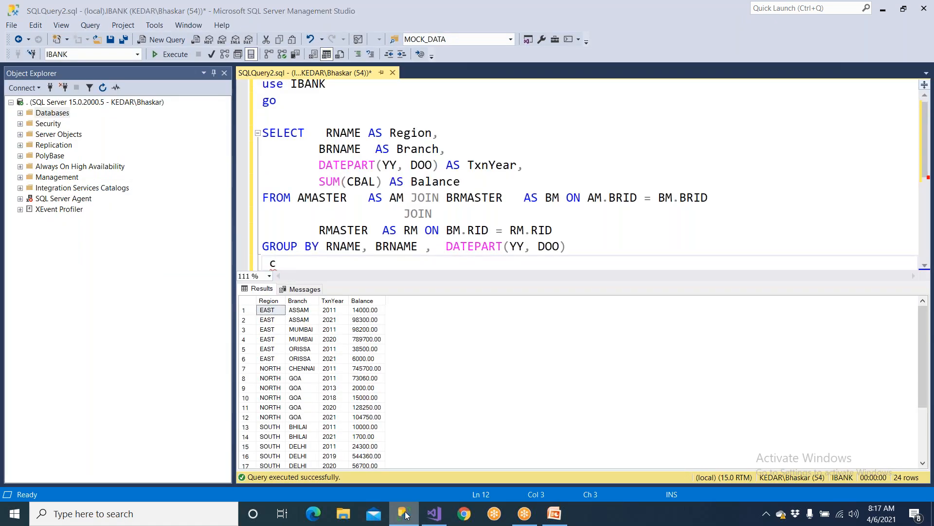
click(406, 515)
text(Wise S)
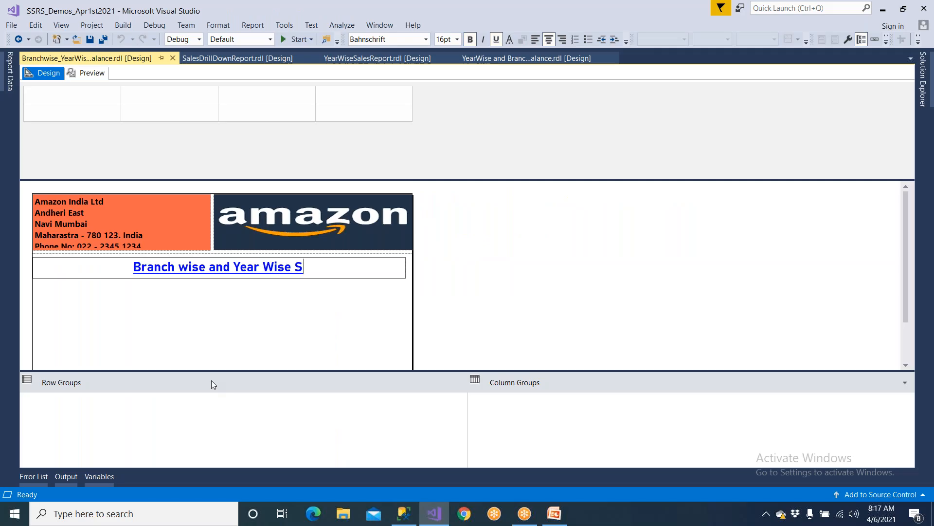
key(BackSpace)
text(Ba;)
key(BackSpace)
text(lance)
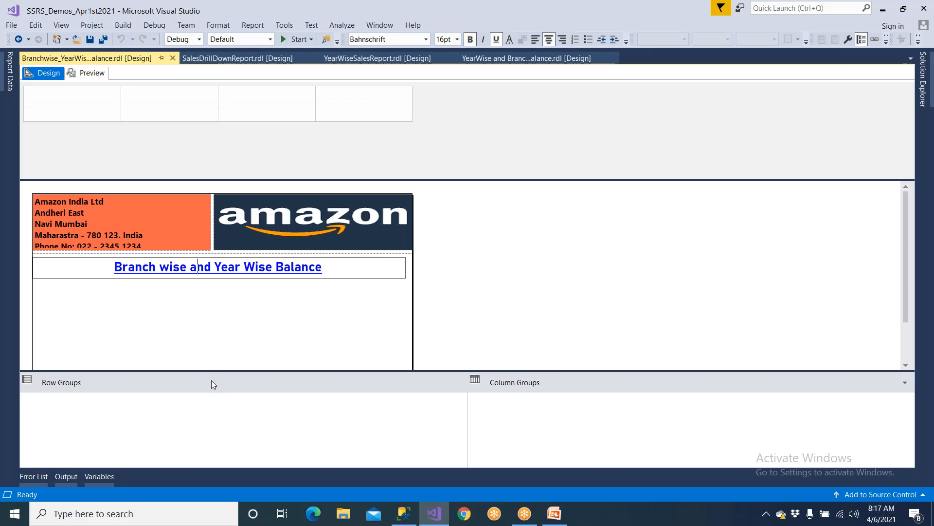
Step: Insert "Region and" at the start of the report title, before "Branch"
key(Left)
key(Left)
key(Left)
key(Left)
text(Region and)
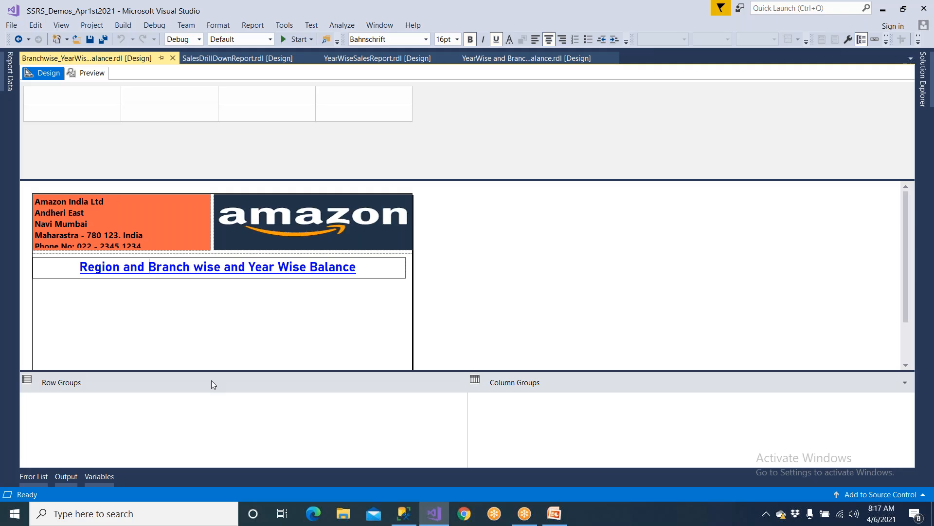
Step: Replace the "and" between Region and Branch in the report title with a comma
click(194, 267)
click(154, 267)
key(BackSpace)
key(BackSpace)
key(BackSpace)
key(BackSpace)
key(BackSpace)
text(,)
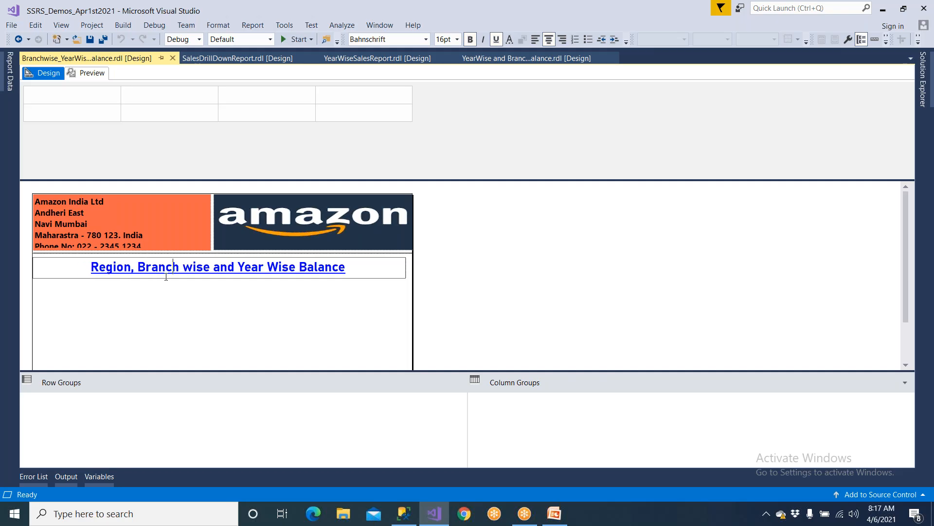
Step: Remove the word "wise" after Branch so the title reads "Region, Branch and Year Wise Balance", and save the report
key(BackSpace)
key(BackSpace)
key(BackSpace)
key(BackSpace)
key(BackSpace)
key(BackSpace)
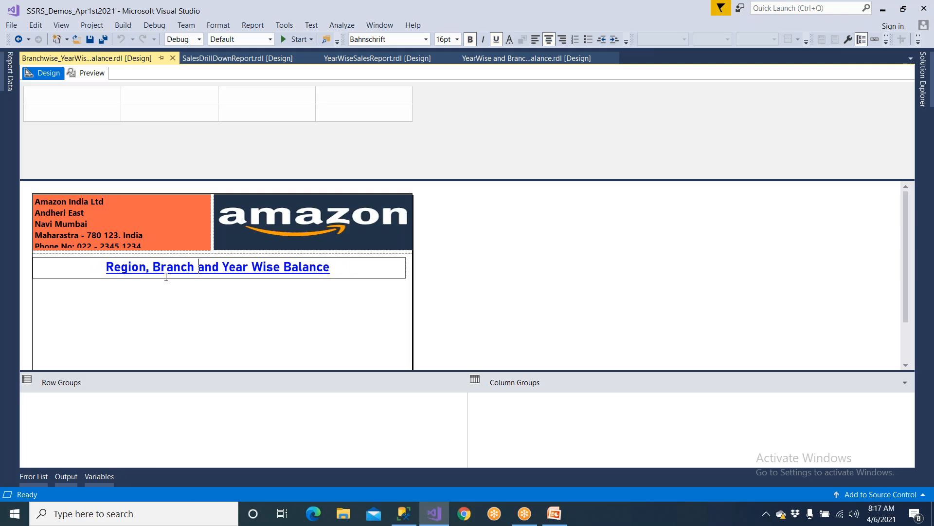
click(176, 331)
key(ctrl+s)
Step: Add a report data source named iBankSrc that references the shared data source iBankSharedSource
click(10, 71)
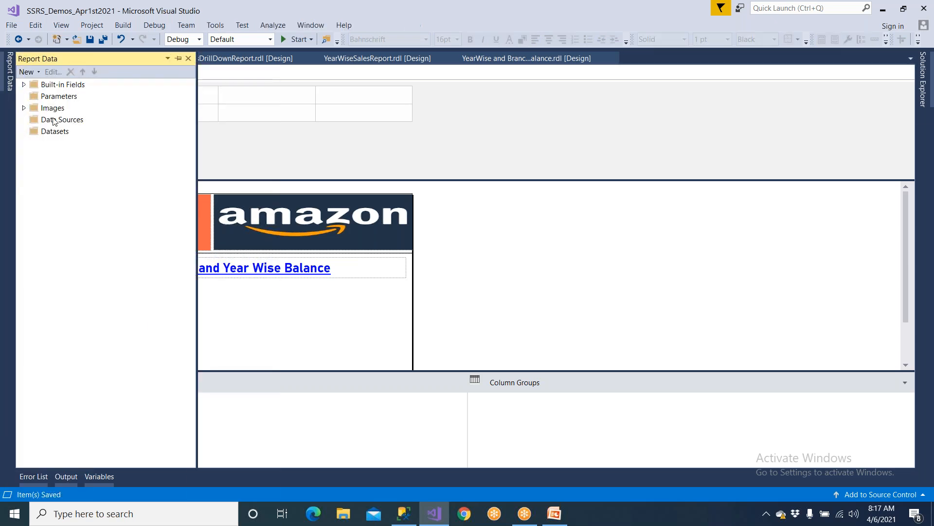
click(56, 120)
right_click(55, 122)
click(66, 131)
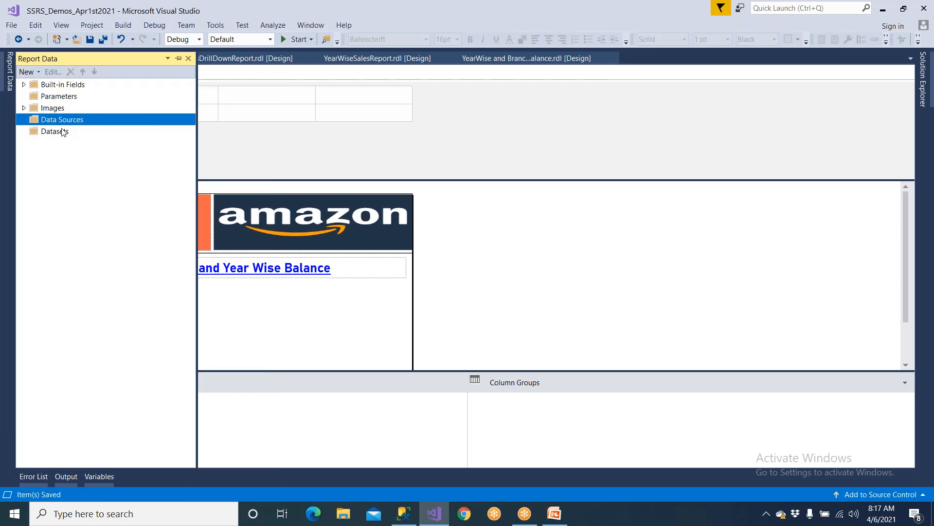
drag(415, 109, 329, 115)
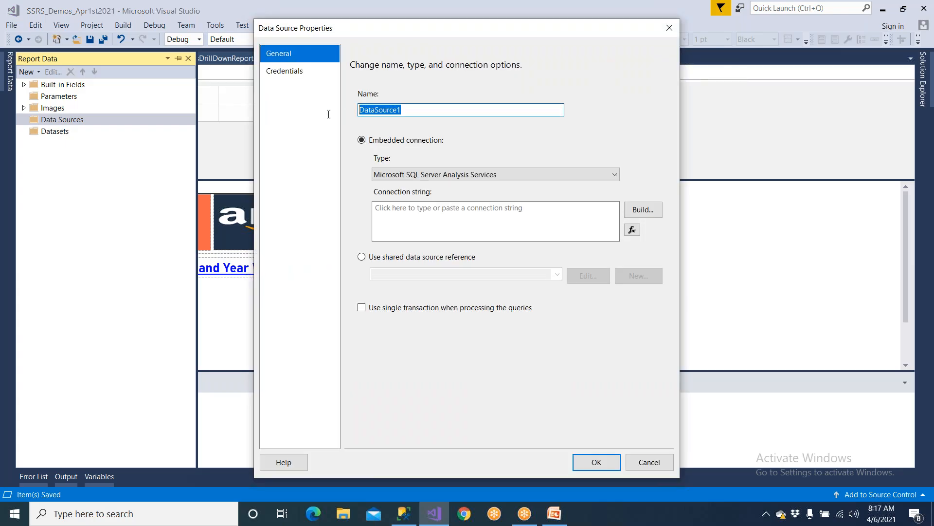
text(iBankSrc)
click(385, 256)
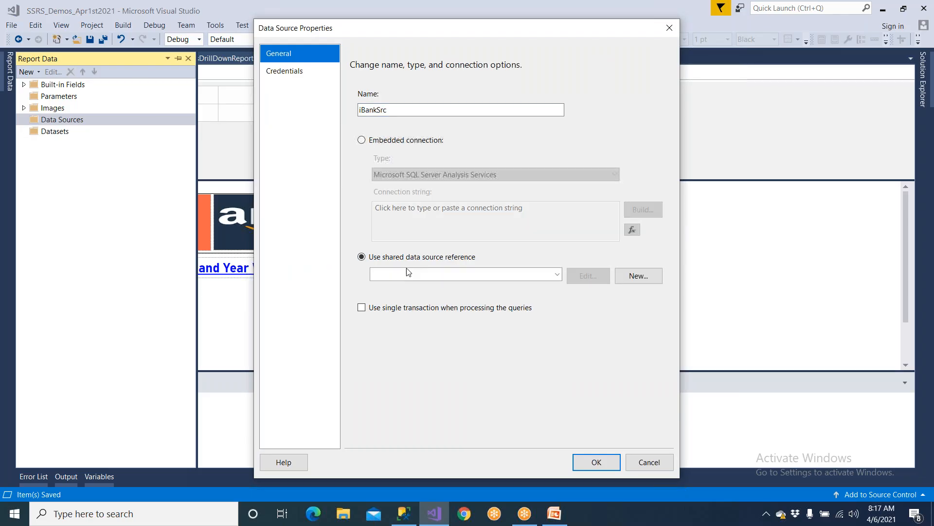
click(557, 275)
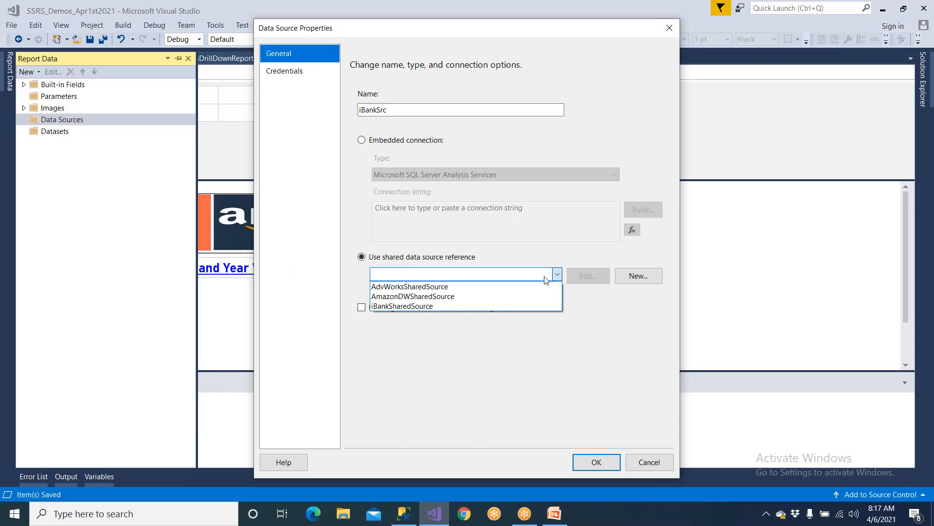
click(483, 305)
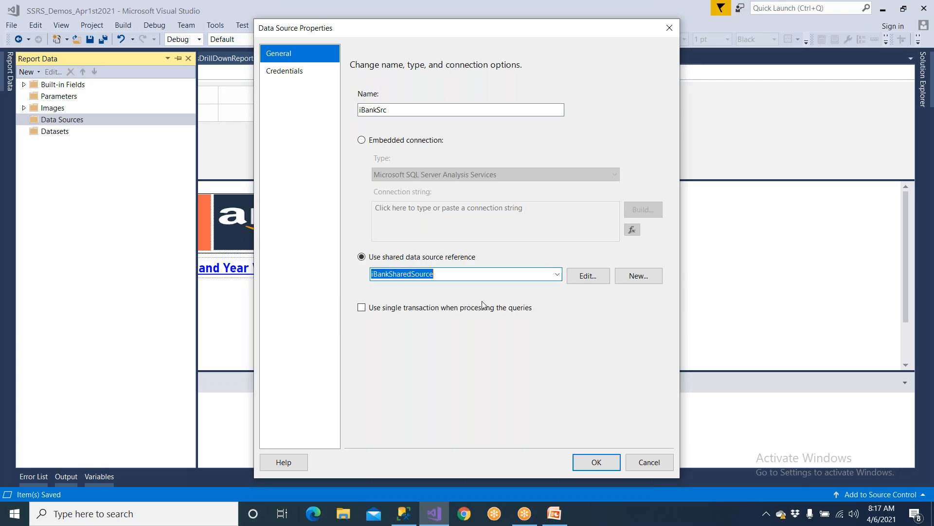
click(604, 461)
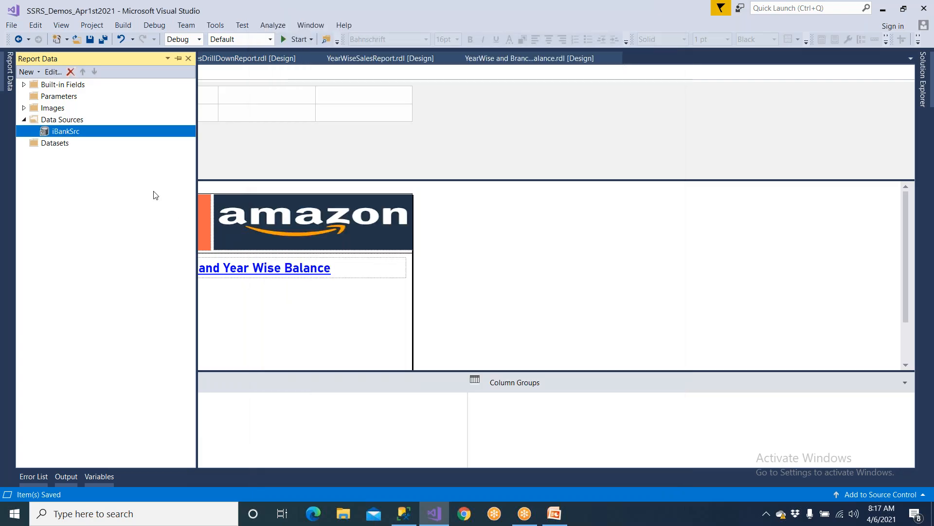
Step: Start a new dataset named MainSET, embedded in the report, with iBankSrc as its data source
click(54, 143)
right_click(54, 145)
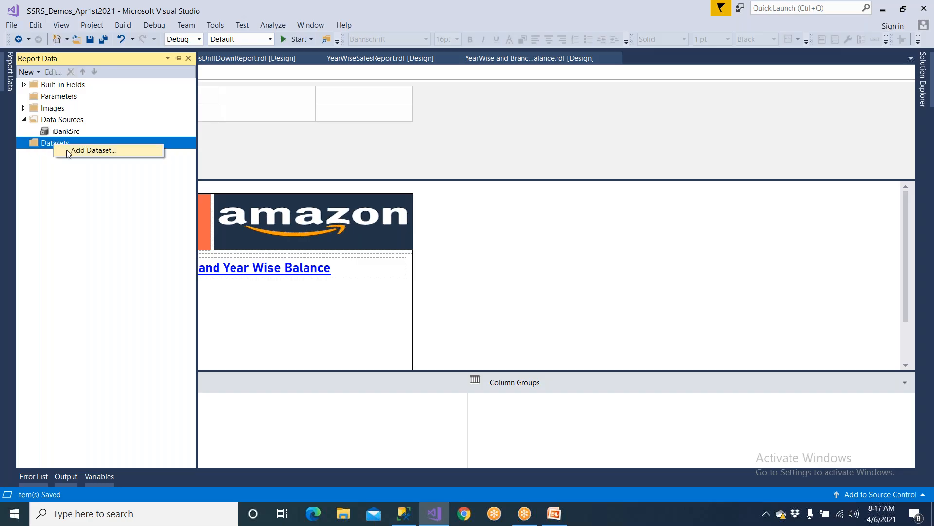
click(66, 150)
double_click(384, 106)
text(Man)
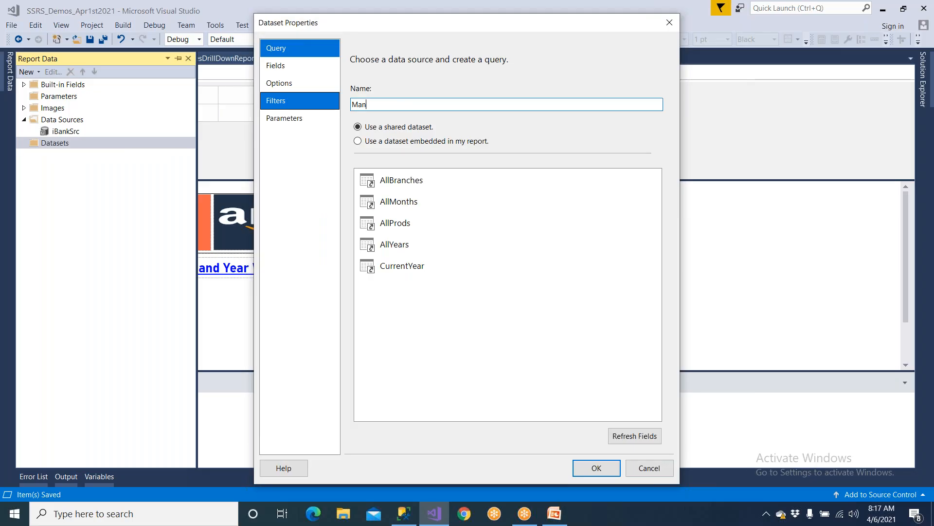
text(=)
key(BackSpace)
key(BackSpace)
key(BackSpace)
text(inSET)
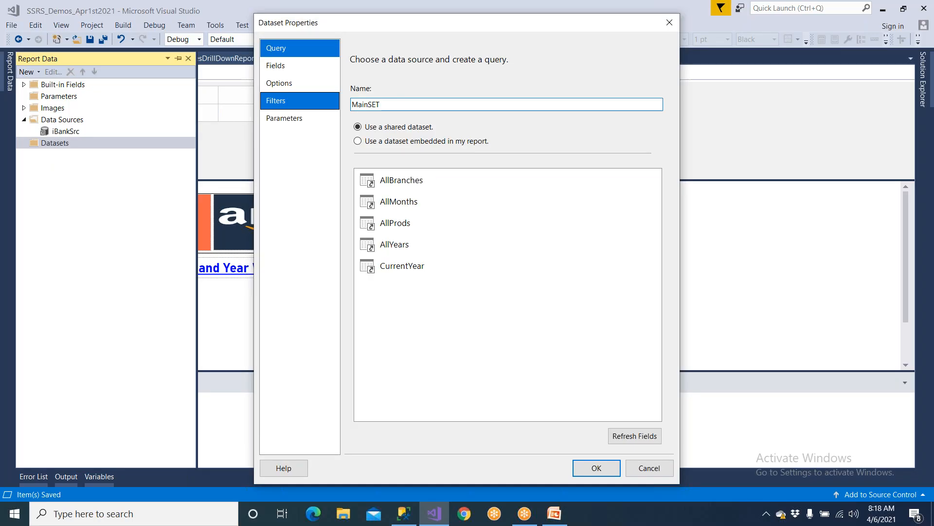
click(386, 142)
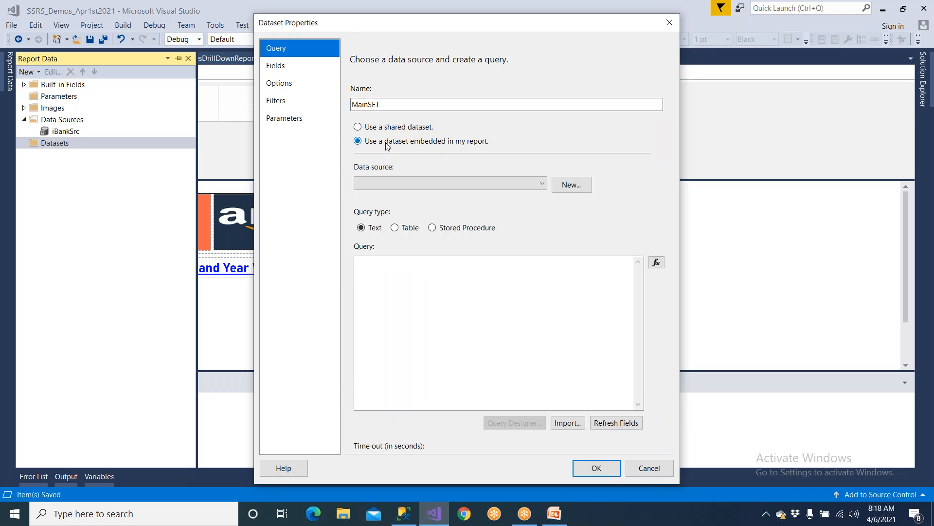
click(402, 180)
click(399, 193)
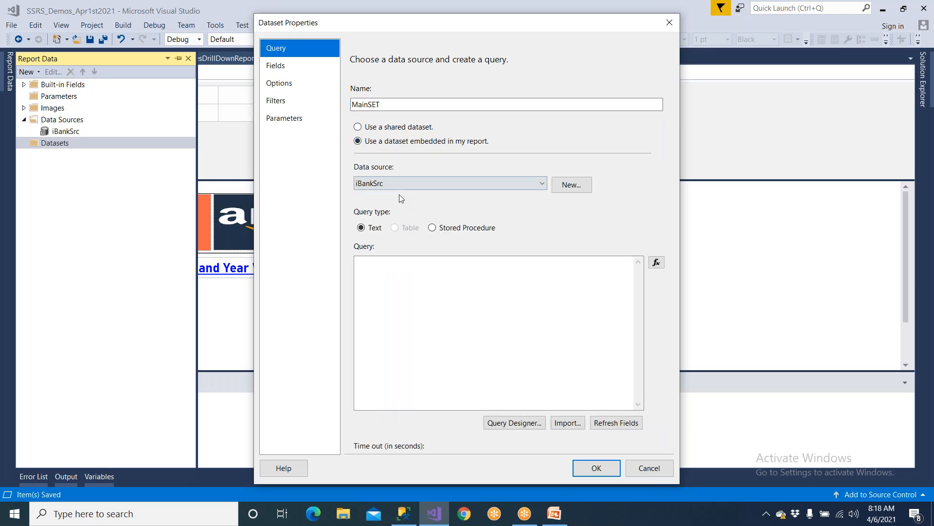
Step: In SQL Server Management Studio, remove the stray "c" from the line below the query's GROUP BY clause
click(404, 512)
drag(315, 268, 205, 251)
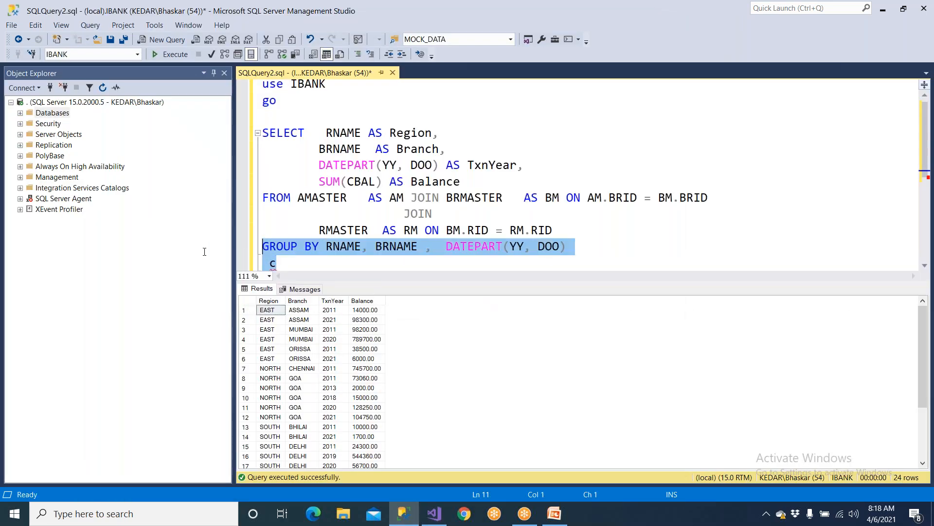
click(279, 263)
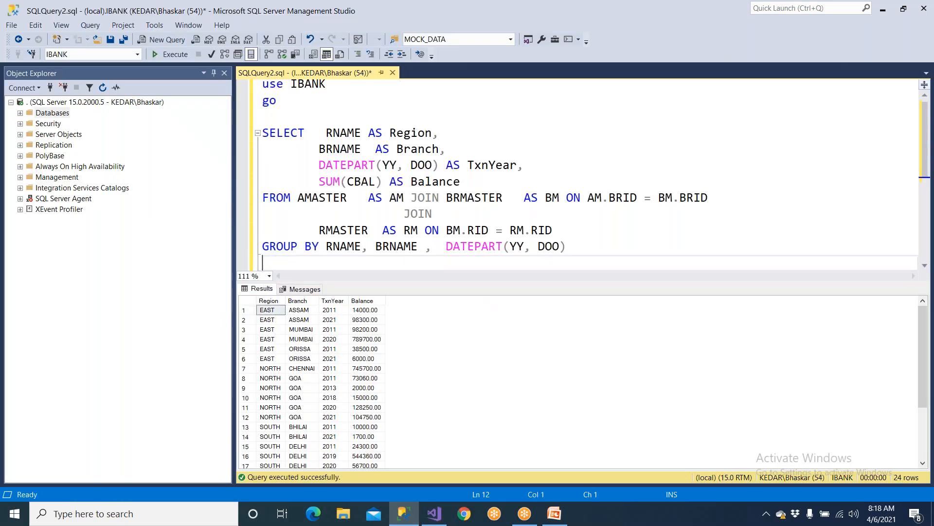
Step: Copy the query from SELECT through GROUP BY into the MainSET dataset's query in Visual Studio and confirm the dataset
key(Up)
key(Up)
key(Up)
key(Up)
key(Up)
key(Up)
key(Up)
key(Up)
key(shift+Down)
key(shift+Down)
key(shift+Down)
key(shift+Down)
key(shift+Down)
key(shift+Down)
key(shift+Down)
key(shift+Down)
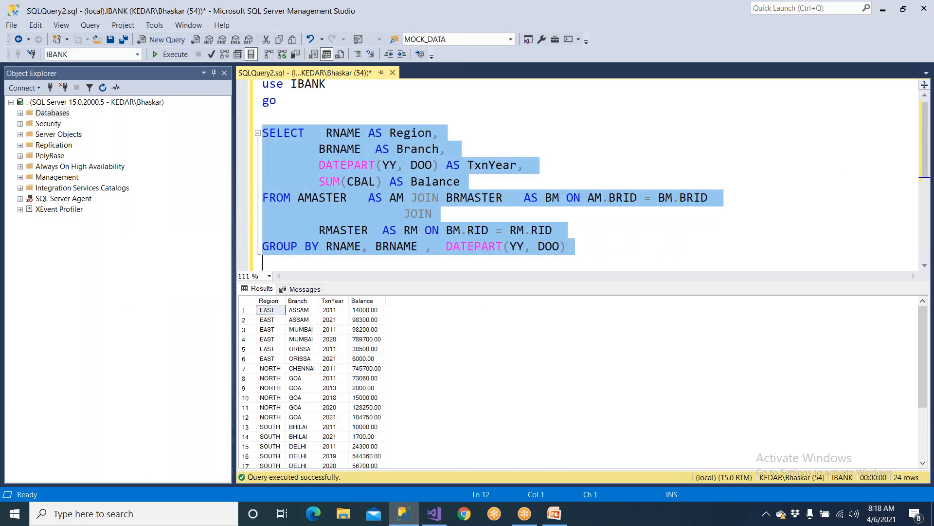
click(442, 522)
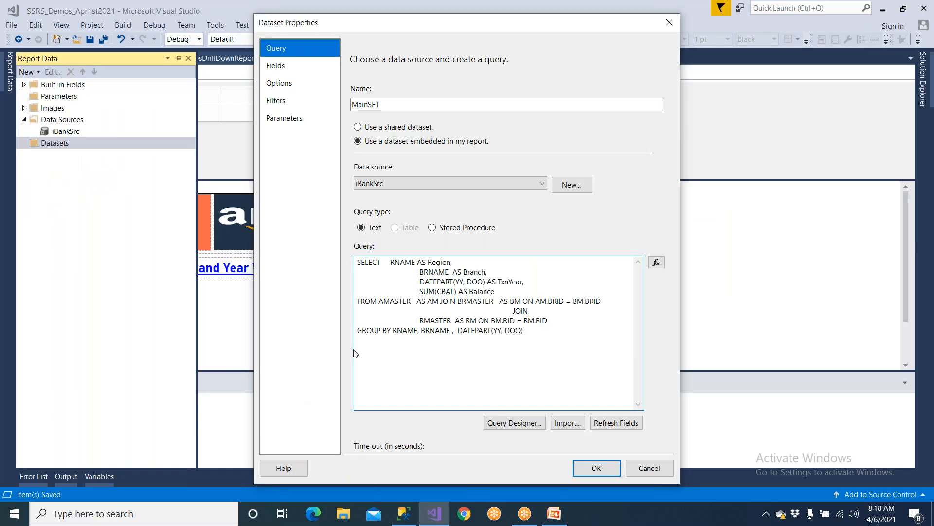
click(594, 468)
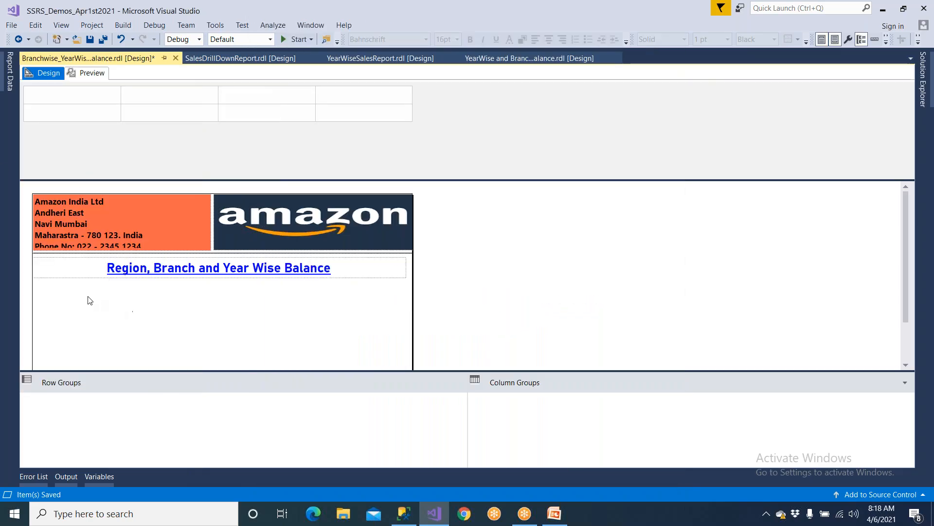
Step: Insert a table below the report title and fill its three data cells with the Region, Branch and TxnYear fields
right_click(84, 294)
mouse_move(161, 340)
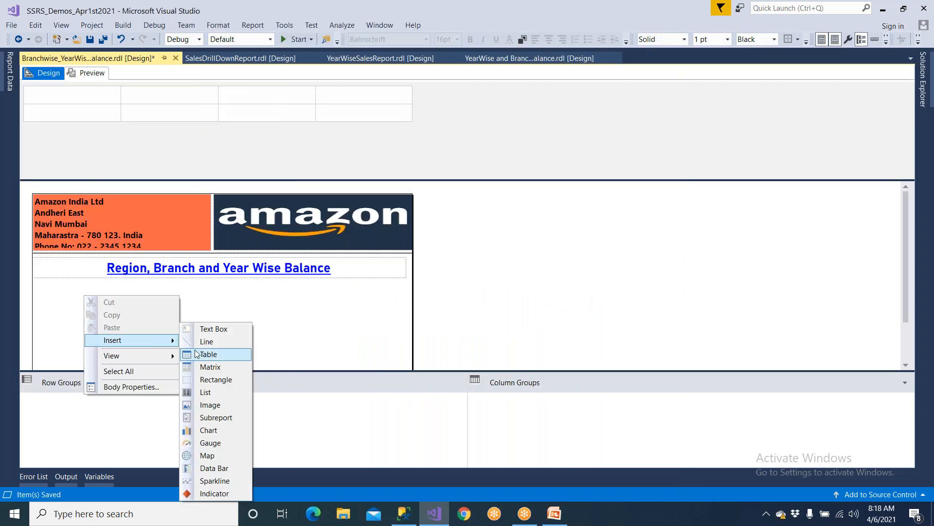
click(209, 359)
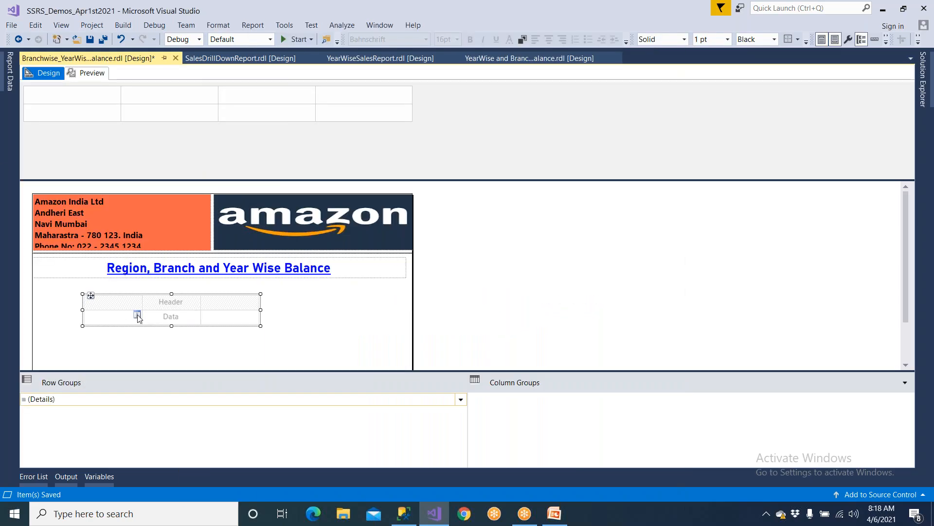
click(138, 317)
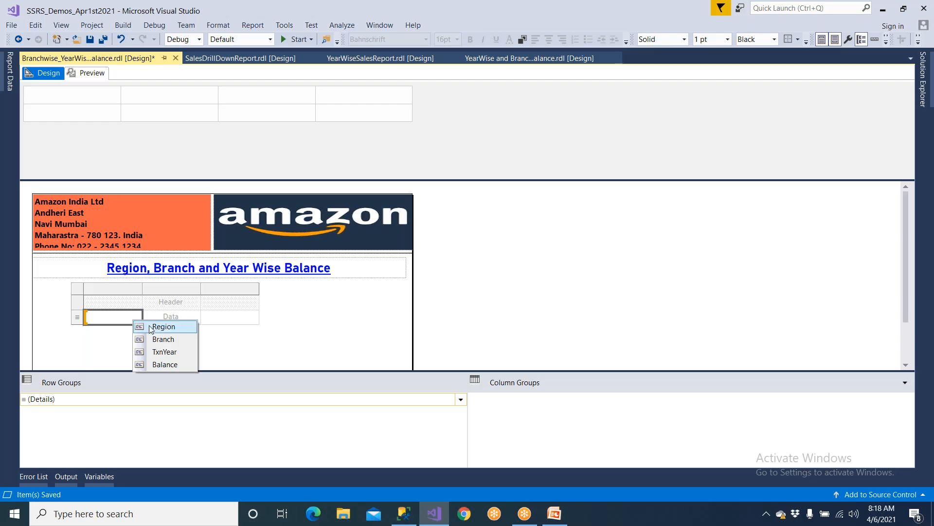
click(151, 329)
click(195, 314)
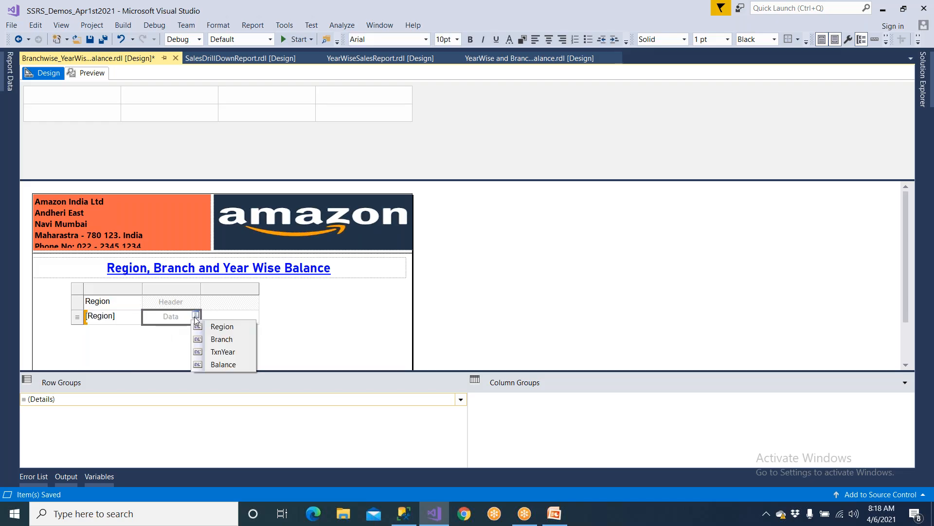
click(216, 343)
click(254, 314)
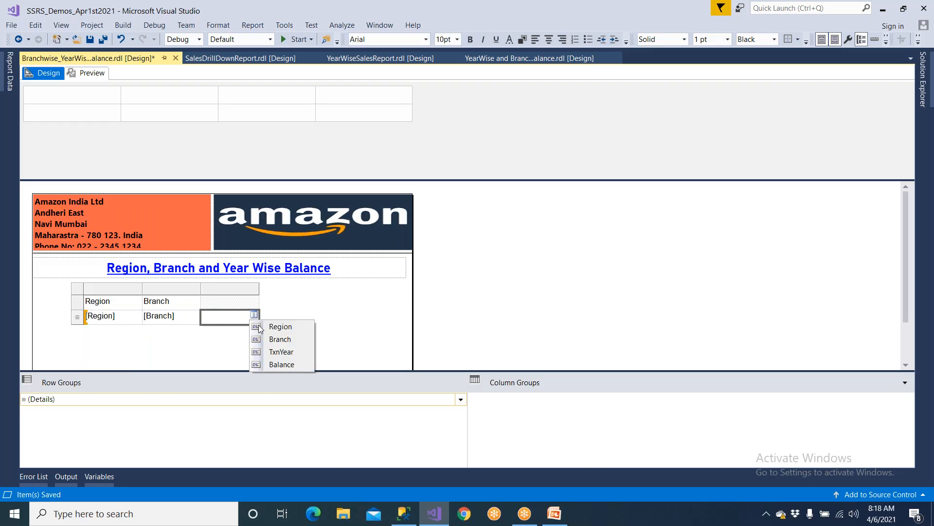
click(275, 352)
Step: Insert a new table column to the right of the Txn Year column
click(221, 291)
right_click(221, 291)
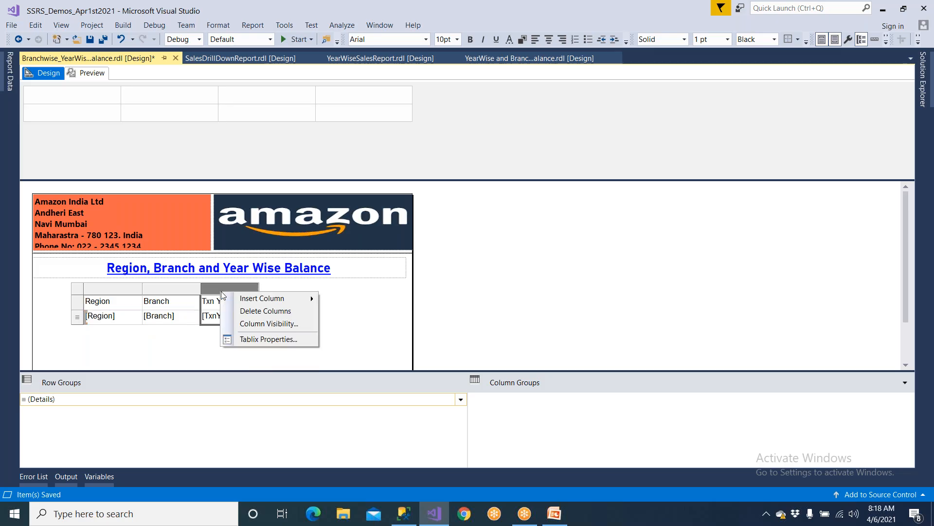
mouse_move(275, 301)
click(347, 314)
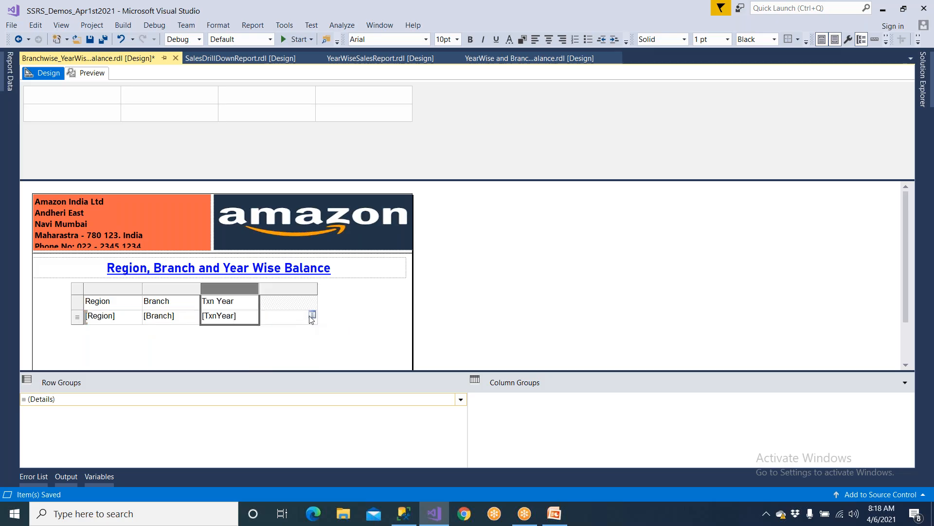
Step: Fill the new column with the Balance field, then move the table toward the page's left edge and widen its columns
click(313, 315)
click(336, 364)
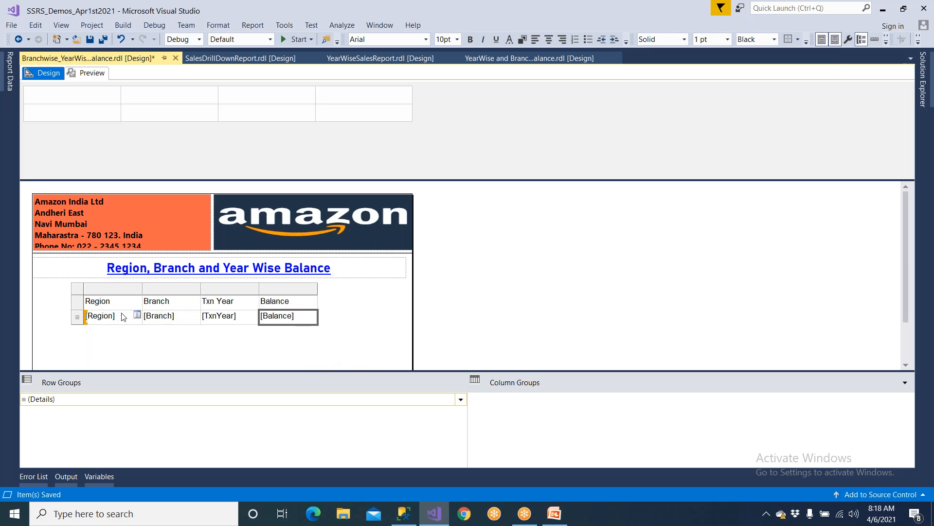
click(79, 292)
scroll(80, 292, down, 1)
drag(73, 255, 67, 254)
drag(299, 291, 343, 291)
click(261, 315)
Step: Center-align the Branch, Txn Year and Balance columns of the table
click(99, 267)
click(97, 252)
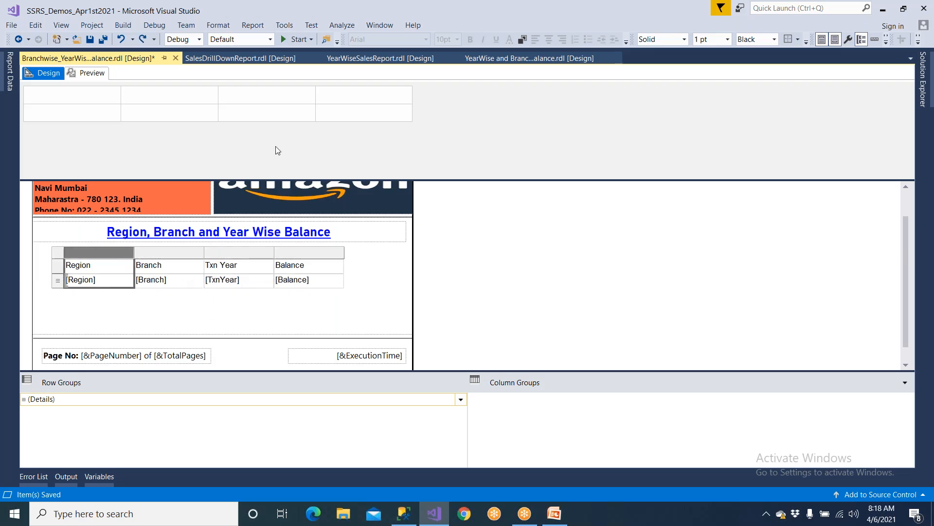
click(188, 266)
click(192, 252)
click(547, 43)
click(258, 253)
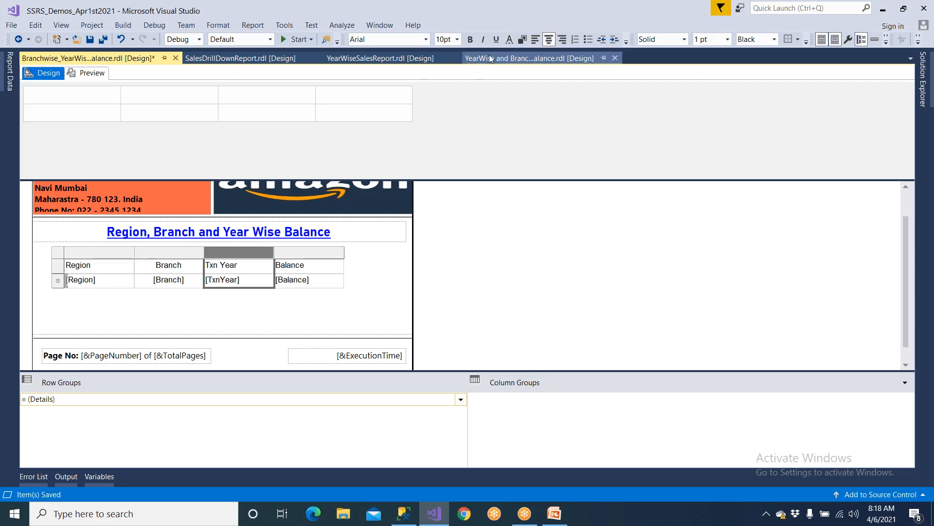
click(548, 40)
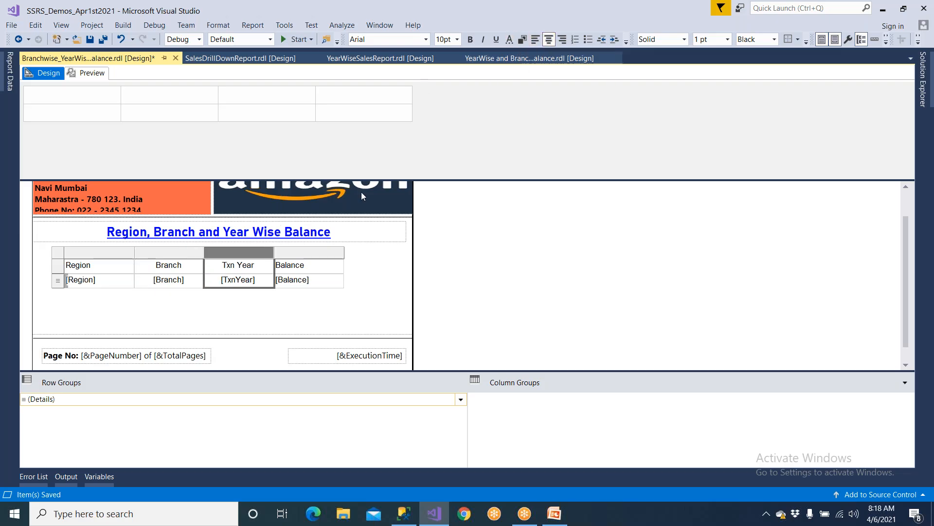
click(331, 253)
click(550, 40)
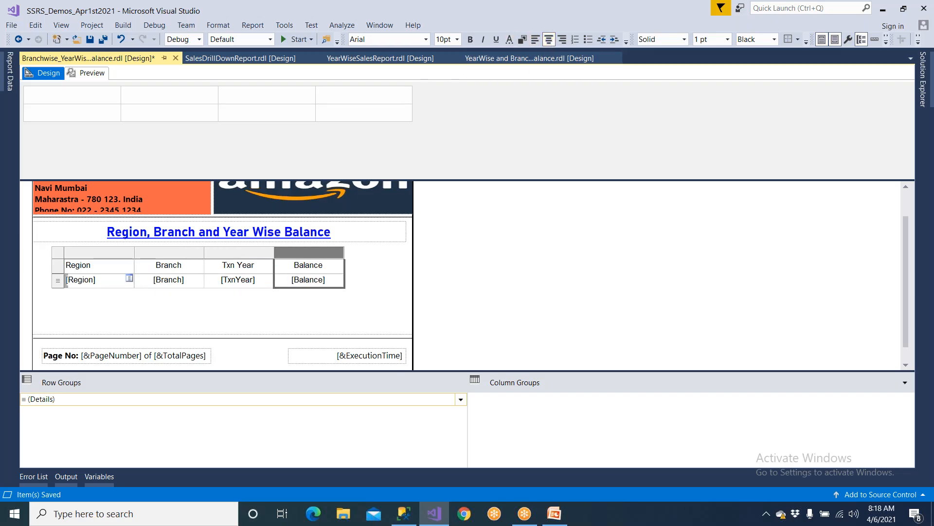
Step: Give the table's header row a bright cyan background and save the report
click(57, 266)
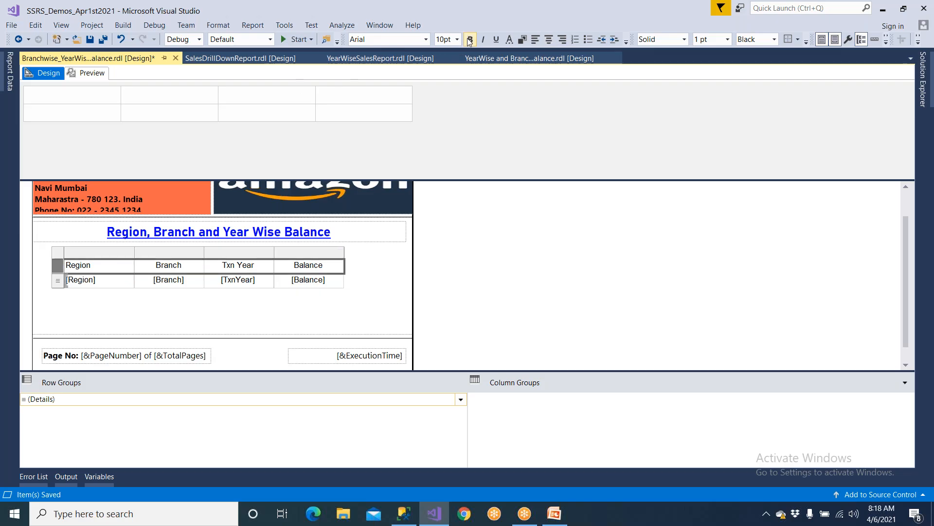
click(509, 40)
click(492, 263)
click(450, 326)
click(90, 40)
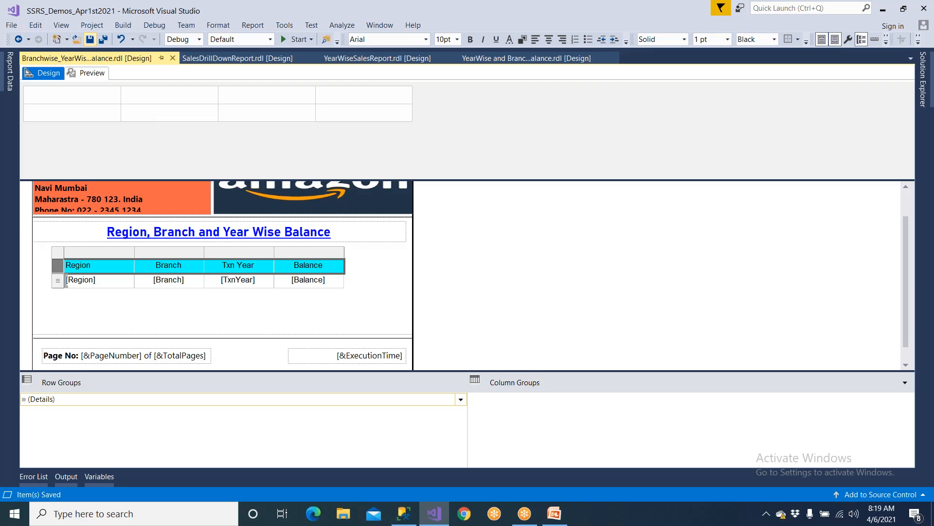
Step: Preview the report to examine the repeated Region and Branch values that call for grouping, then return to the design
click(91, 73)
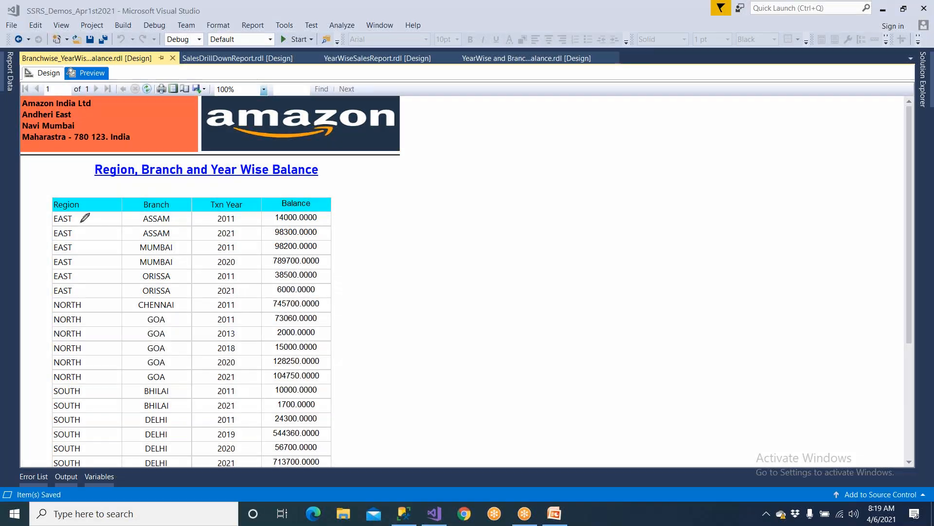
mouse_move(85, 217)
mouse_down()
mouse_move(51, 214)
mouse_move(28, 258)
mouse_move(56, 292)
mouse_move(80, 295)
mouse_move(115, 232)
mouse_move(83, 218)
mouse_up()
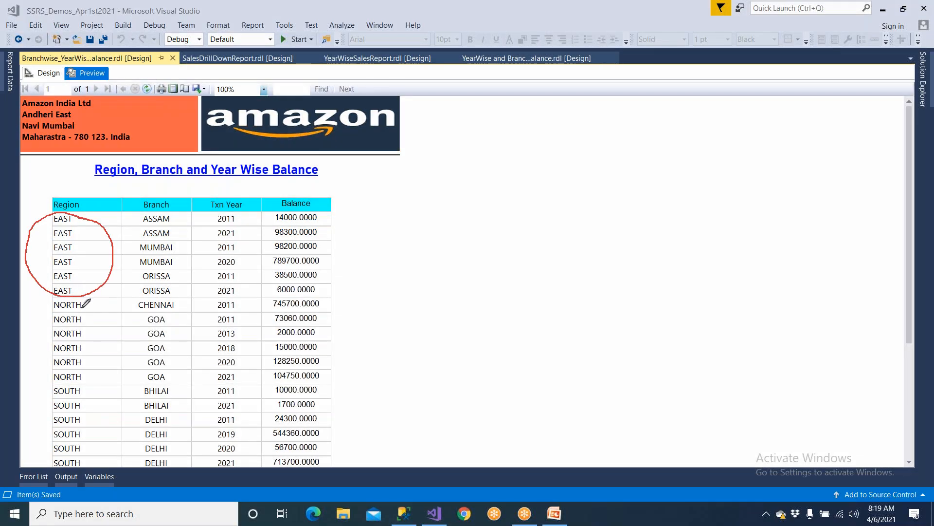
mouse_move(101, 303)
mouse_down()
mouse_move(53, 296)
mouse_move(28, 315)
mouse_move(32, 362)
mouse_move(69, 379)
mouse_move(123, 371)
mouse_move(103, 302)
mouse_move(108, 353)
mouse_up()
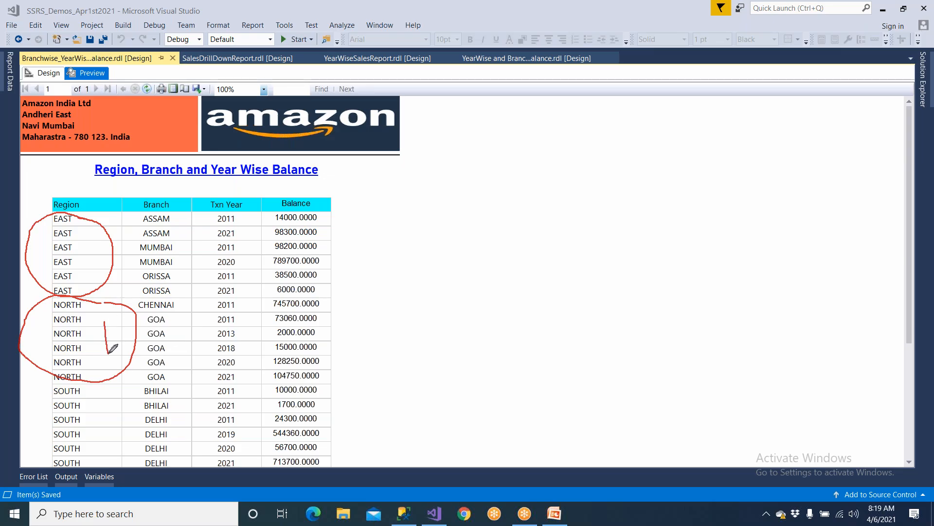
drag(89, 238, 94, 268)
mouse_move(183, 318)
mouse_down()
mouse_move(138, 324)
mouse_move(146, 377)
mouse_move(178, 380)
mouse_move(190, 317)
mouse_up()
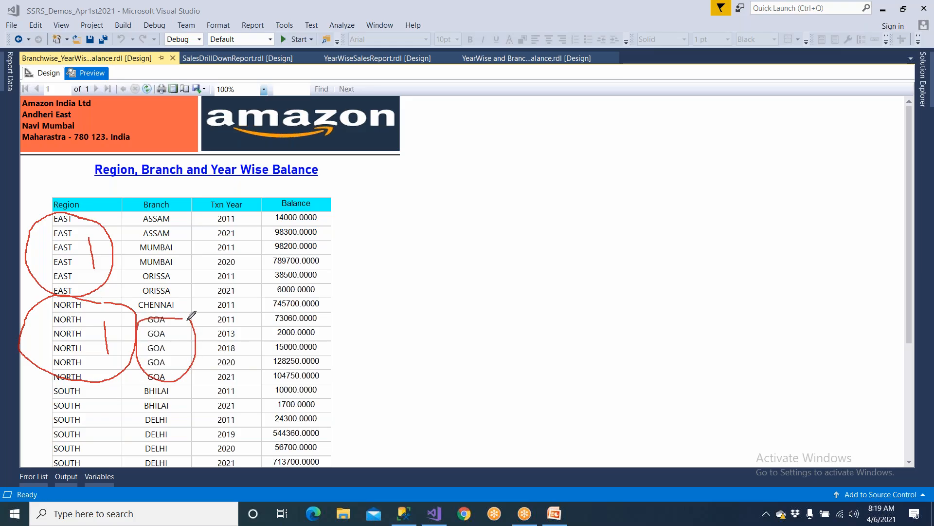
mouse_move(91, 387)
mouse_down()
mouse_move(94, 429)
mouse_move(96, 404)
mouse_up()
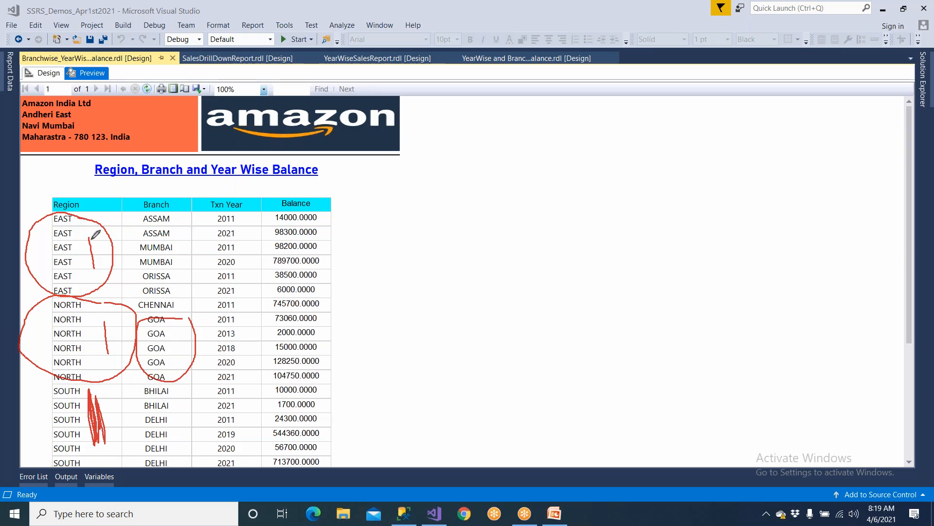
mouse_move(47, 215)
mouse_down()
mouse_move(89, 205)
mouse_move(49, 197)
mouse_move(125, 196)
mouse_move(400, 212)
mouse_move(433, 236)
mouse_move(446, 211)
mouse_move(486, 240)
mouse_move(491, 222)
mouse_move(501, 228)
mouse_move(534, 270)
mouse_move(520, 214)
mouse_move(526, 233)
mouse_up()
mouse_move(444, 285)
mouse_down()
mouse_move(553, 265)
mouse_move(544, 272)
mouse_up()
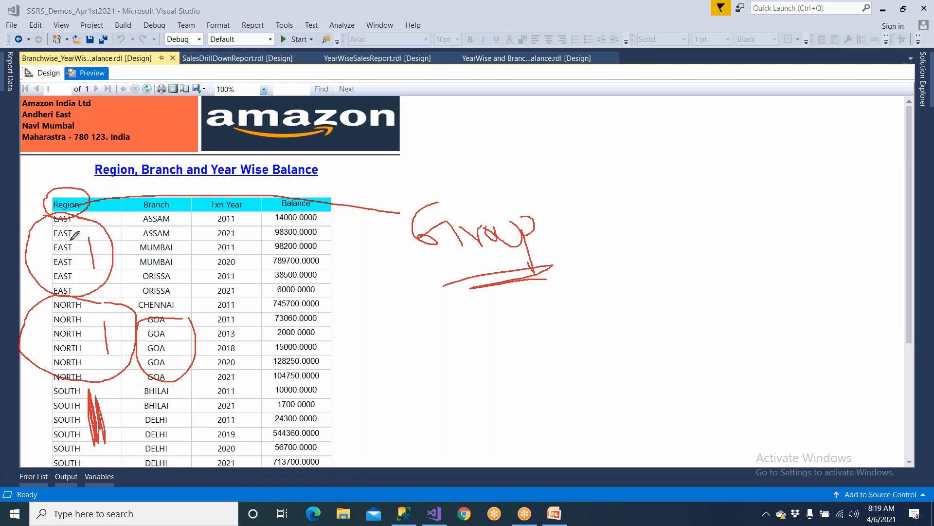
mouse_move(77, 229)
mouse_down()
mouse_move(77, 280)
mouse_move(81, 253)
mouse_move(88, 267)
mouse_move(87, 248)
mouse_move(89, 260)
mouse_up()
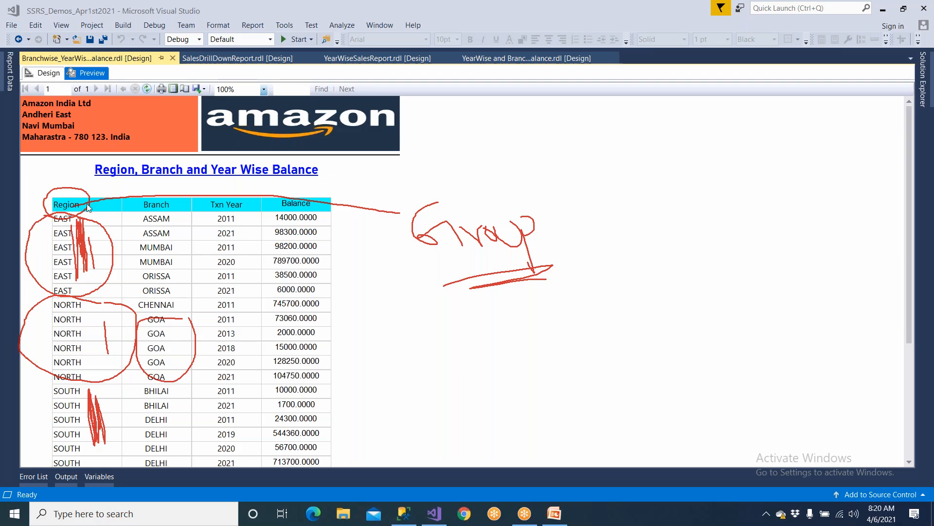
click(49, 74)
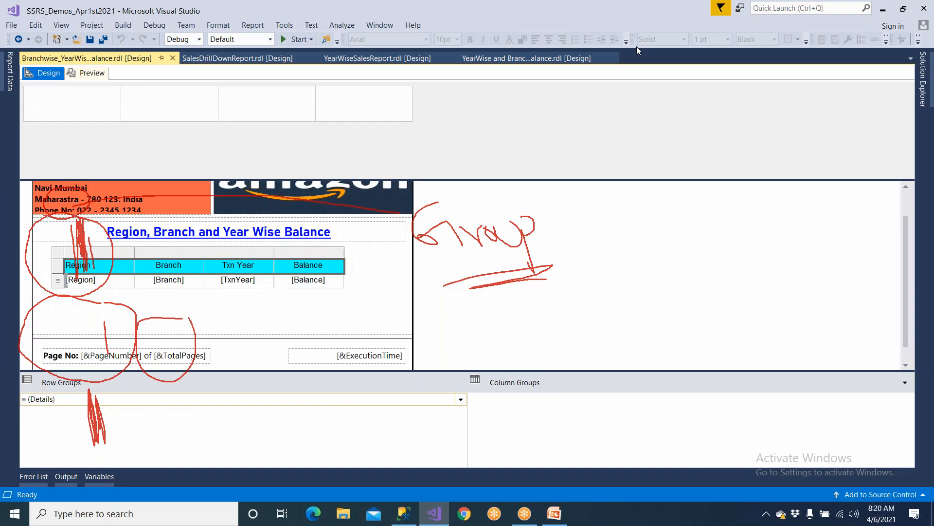
click(604, 91)
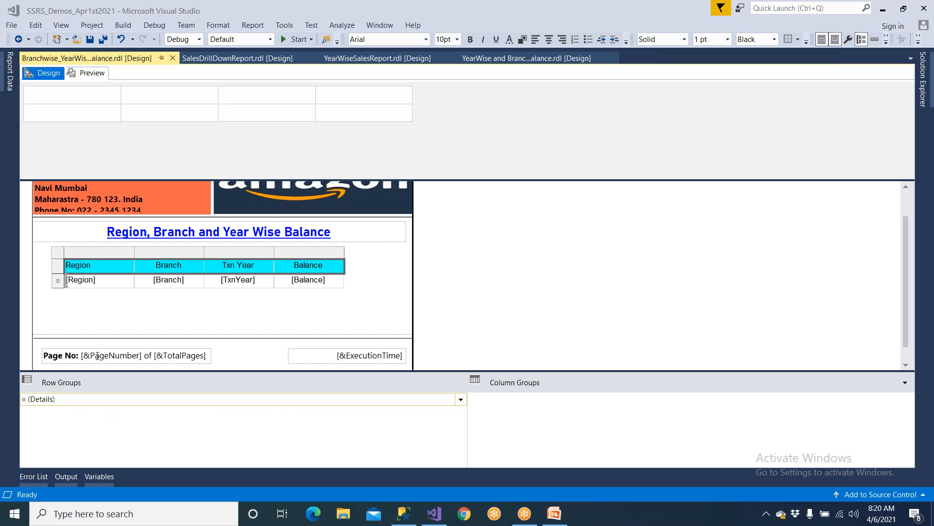
Step: Set up a parent group above the Details row group, grouped by Region, with a group header and a group footer
click(75, 403)
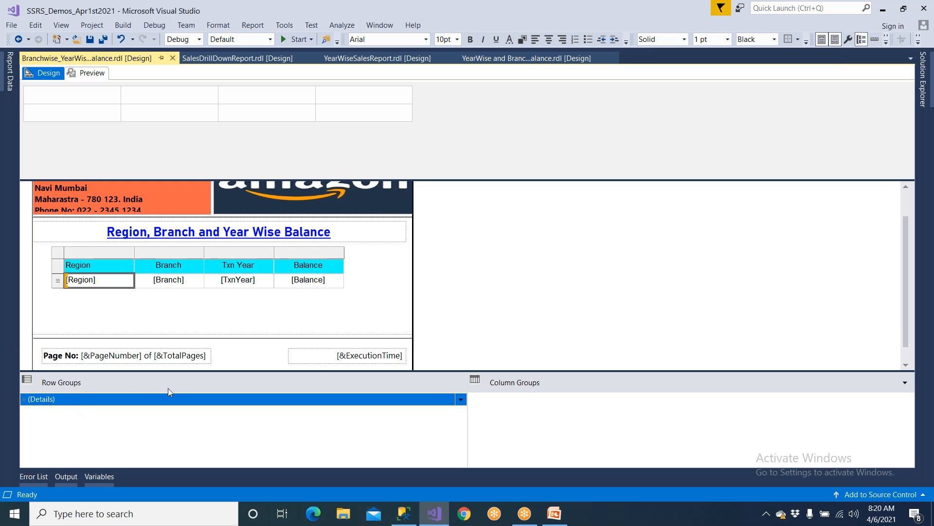
click(461, 399)
mouse_move(469, 412)
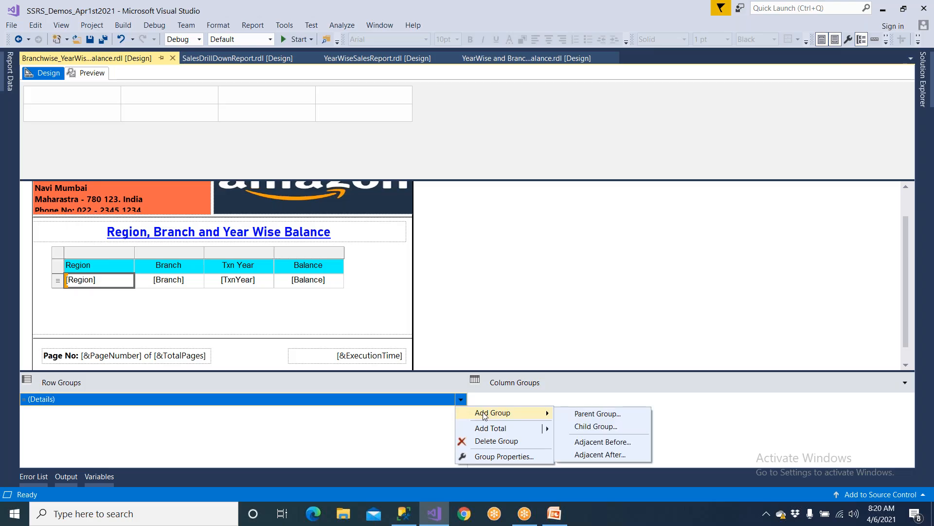
click(587, 414)
click(576, 213)
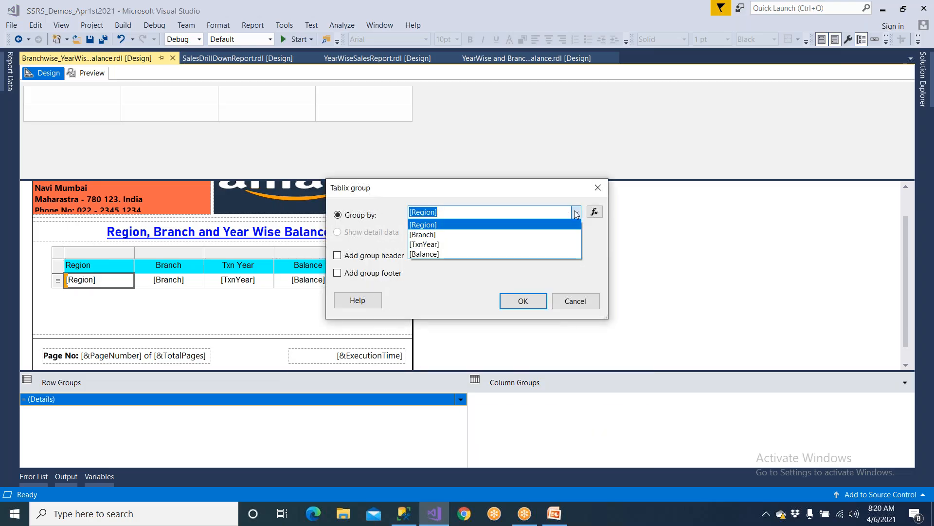
click(450, 225)
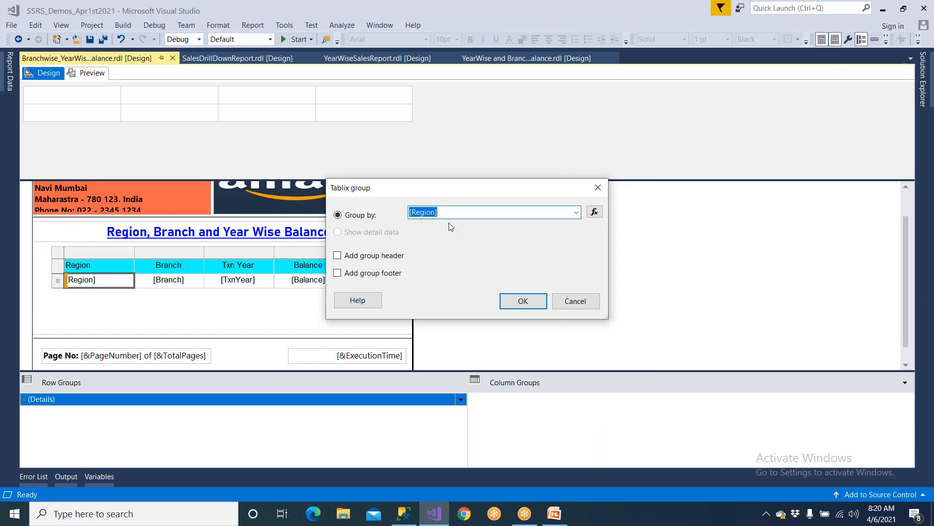
click(376, 256)
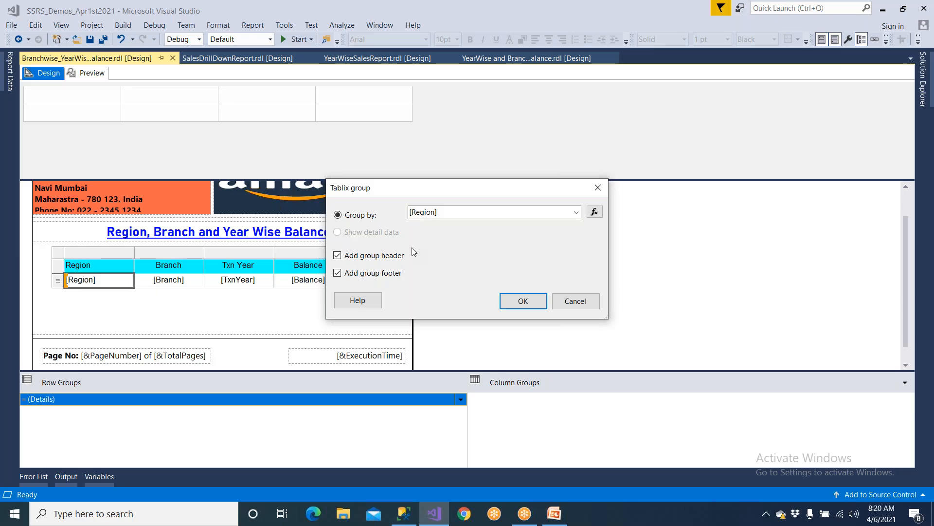
Step: Open Excel 2007, then switch to SQL Server Management Studio and copy all query results with their headers
key(super)
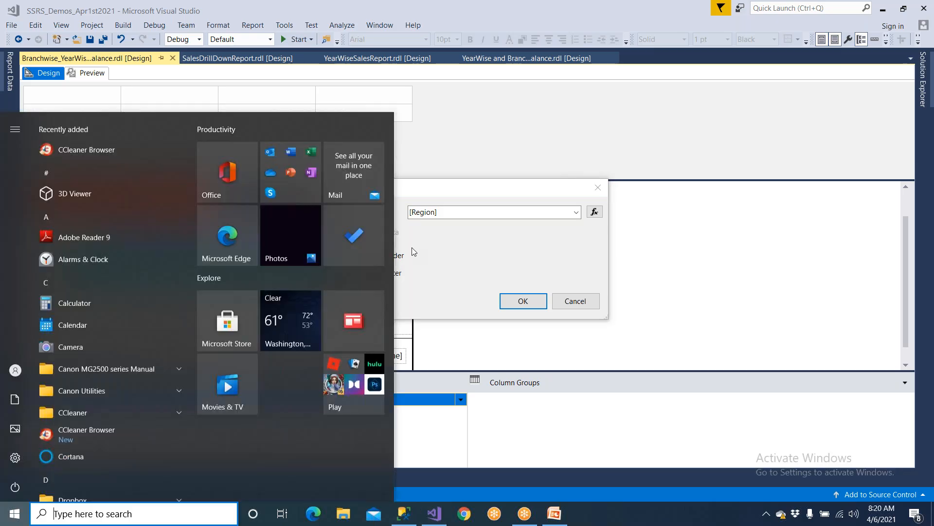
text(exce)
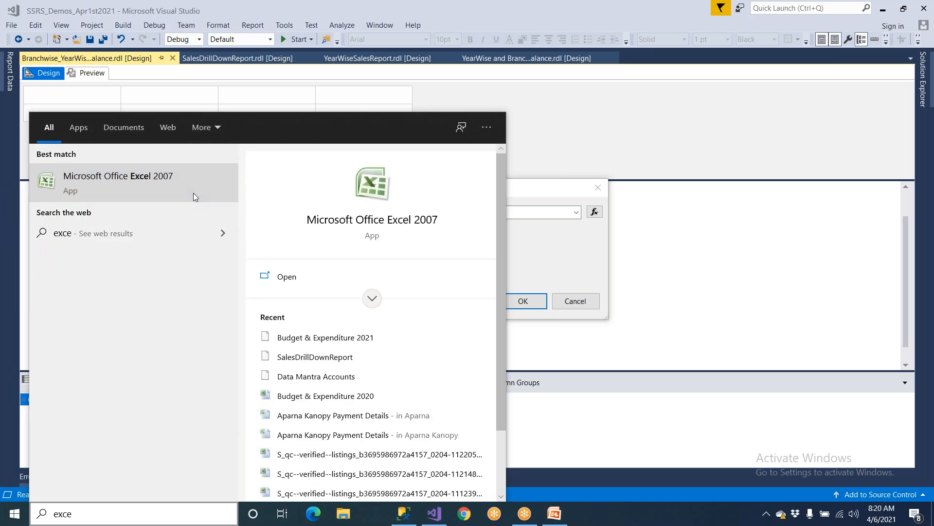
click(194, 193)
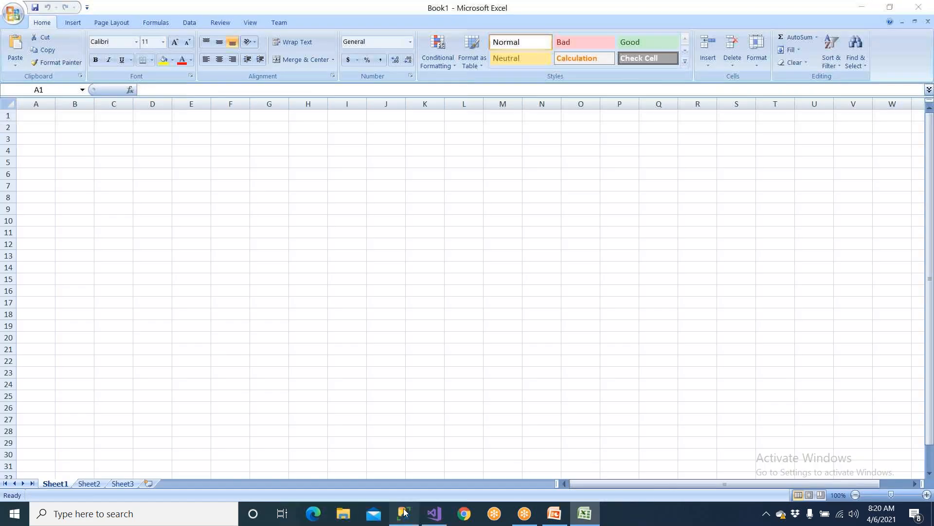
click(405, 513)
click(247, 303)
right_click(246, 307)
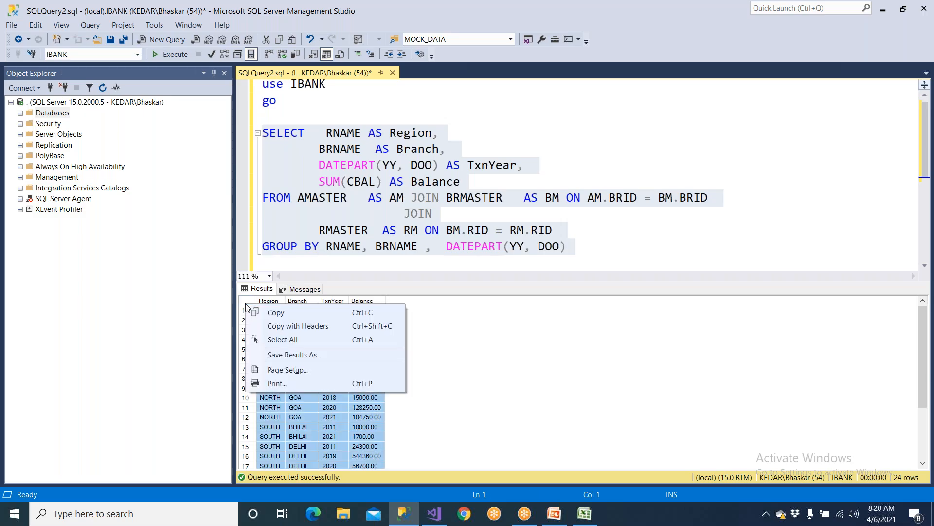
click(277, 326)
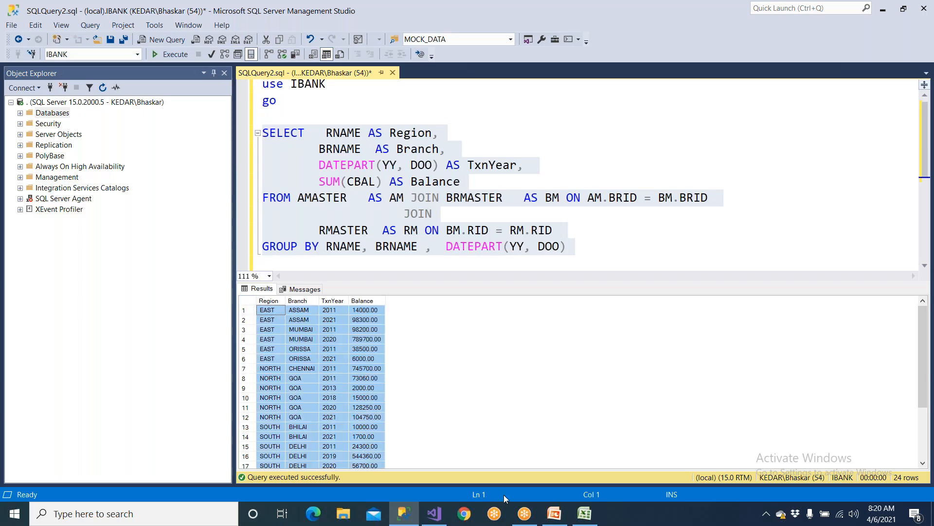
Step: Switch to Excel, paste the copied results at cell B3 and fill the header cells B3:E3 with yellow
click(584, 513)
ctrl+scroll(133, 158, up, 4)
click(134, 159)
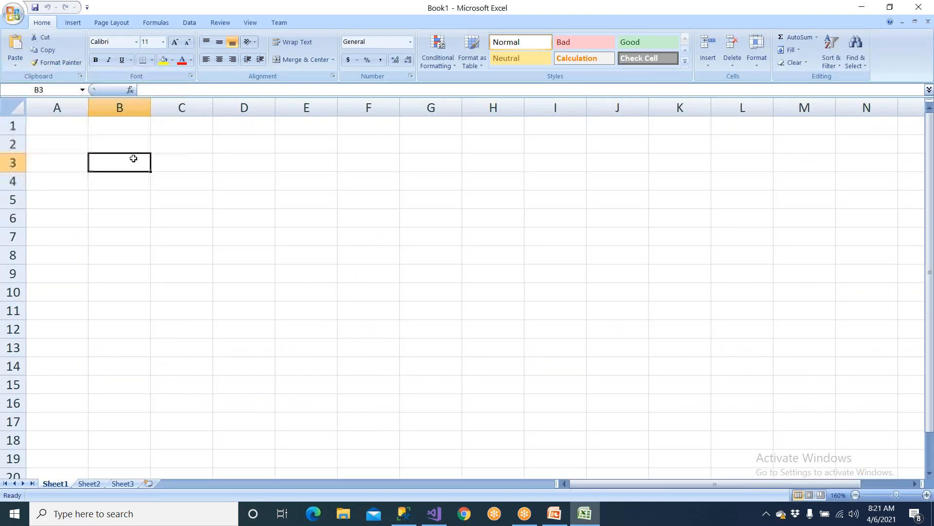
key(ctrl+v)
drag(133, 158, 299, 163)
click(164, 59)
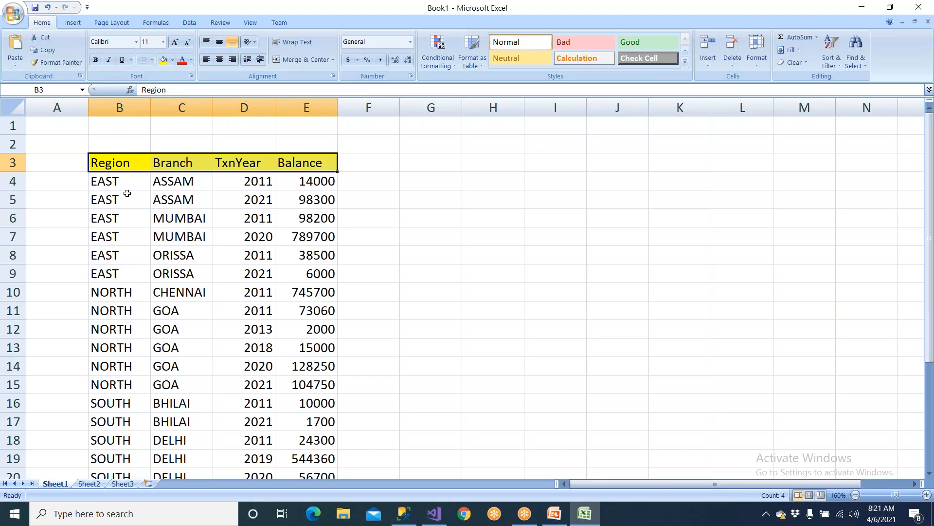
Step: Merge and center the EAST cells B4:B9 into one cell and align its text vertically to the middle
drag(127, 182, 129, 274)
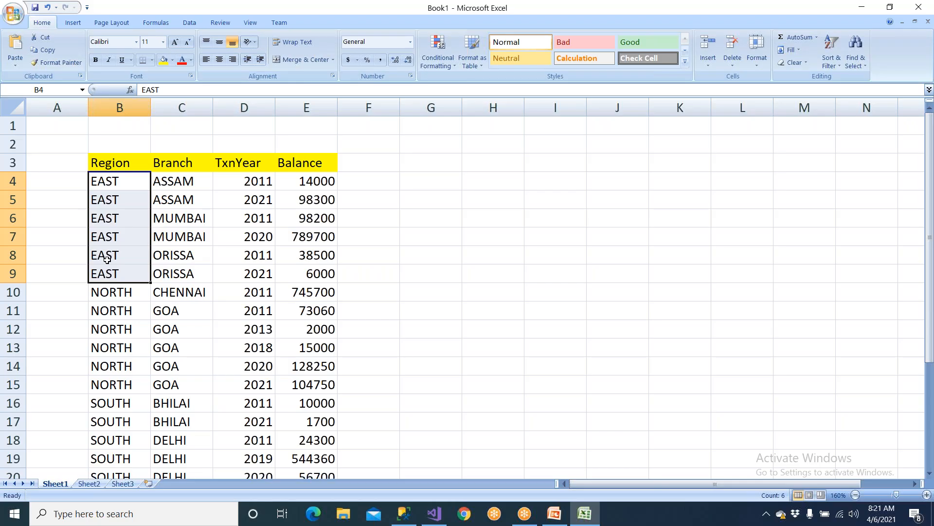
click(300, 62)
click(444, 300)
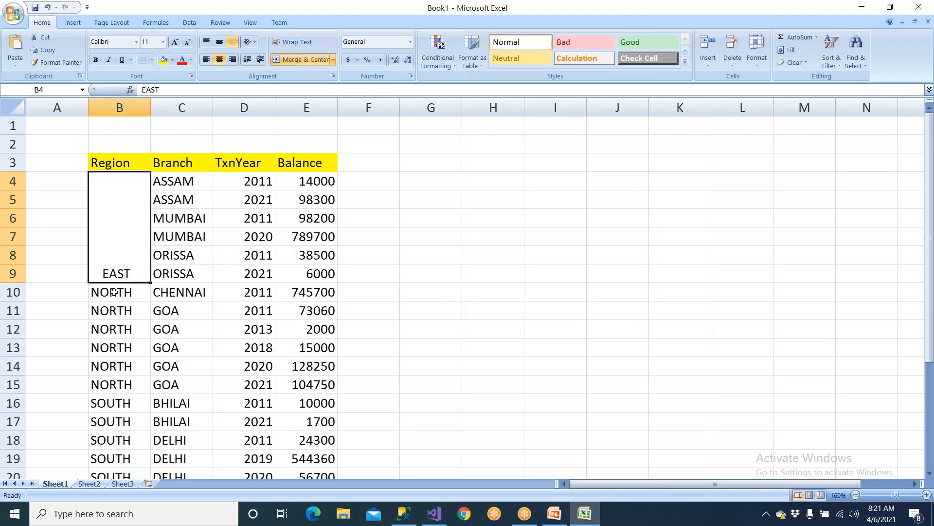
click(219, 42)
Step: Merge and center the NORTH cells B10:B15 into one cell and align its text vertically to the middle
click(134, 287)
scroll(133, 321, down, 1)
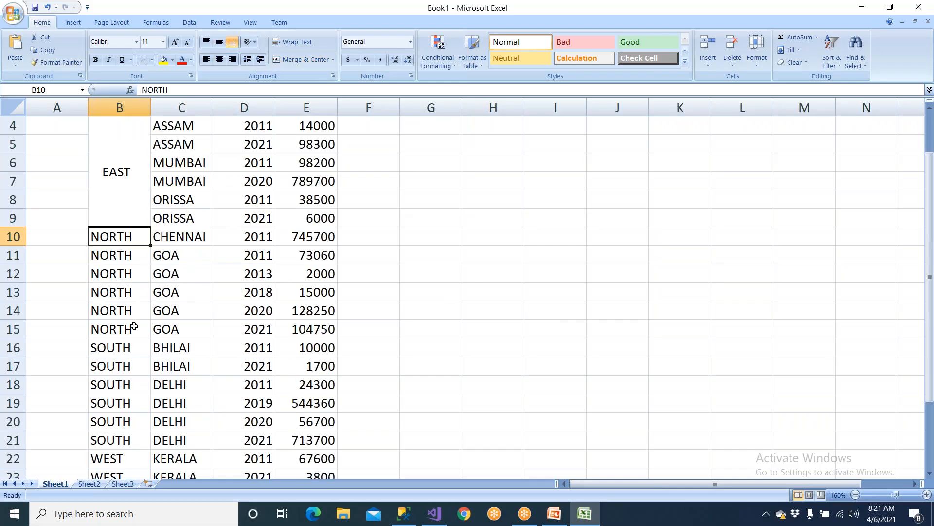
shift+click(130, 329)
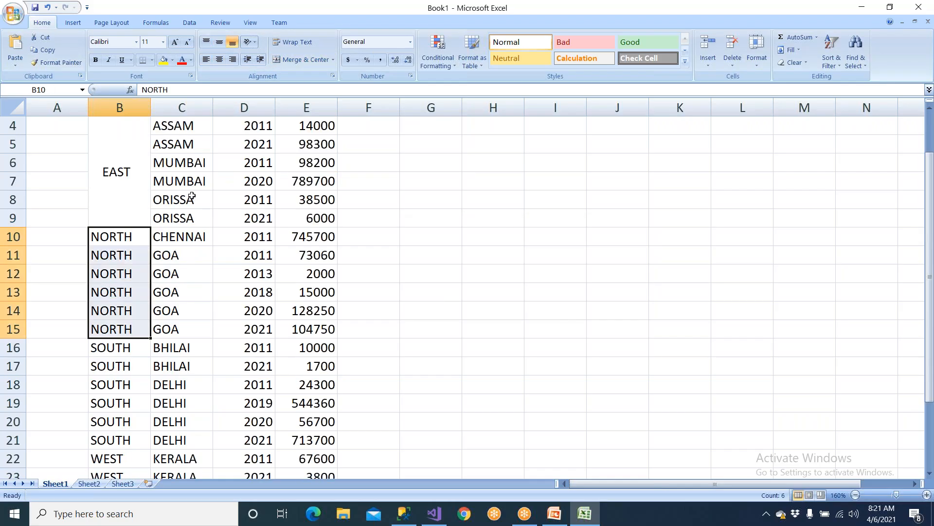
click(296, 59)
click(443, 299)
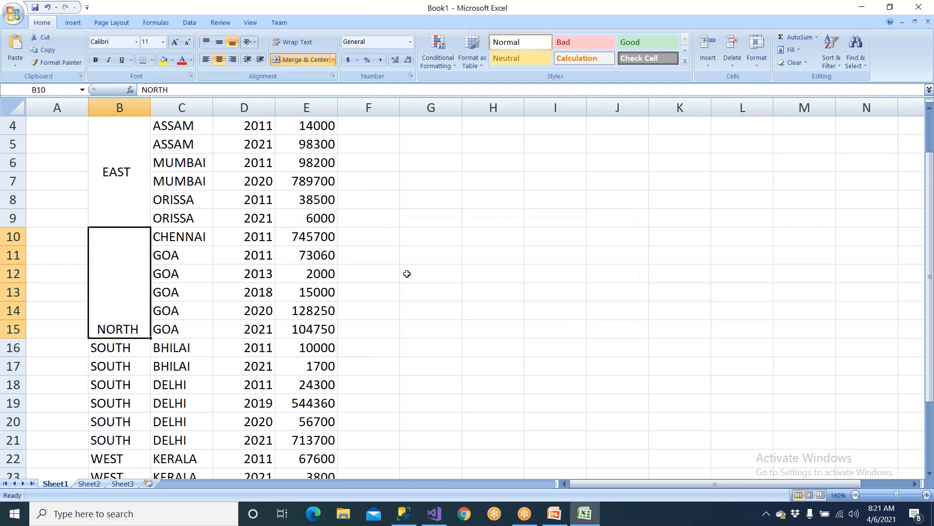
click(220, 42)
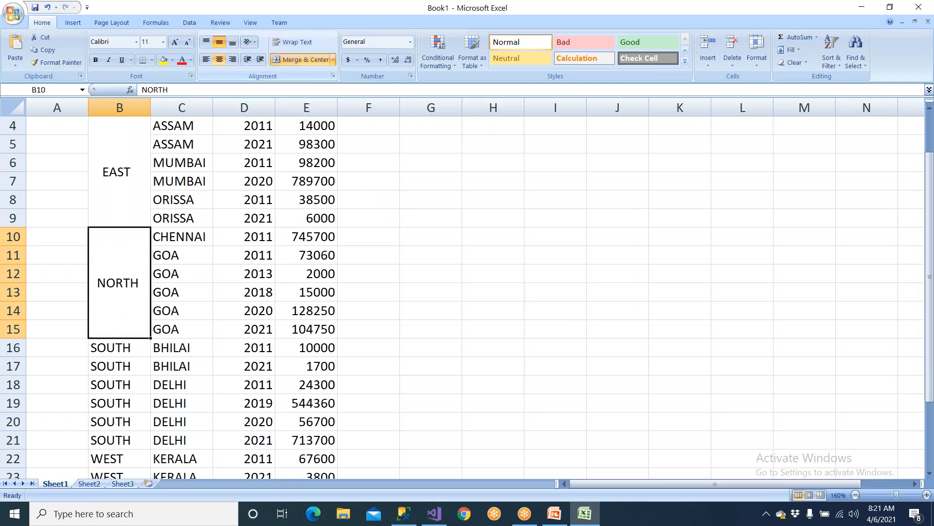
scroll(139, 215, up, 1)
click(132, 203)
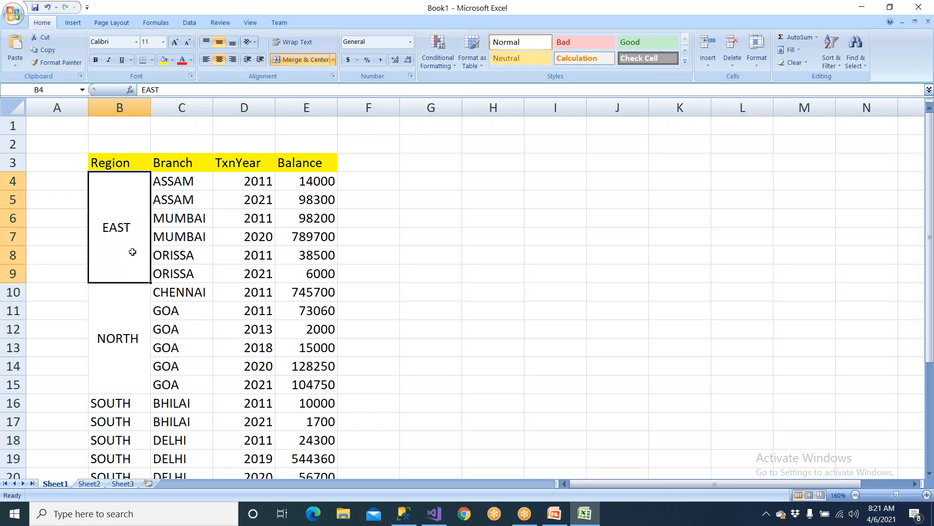
Step: Insert a blank row at row 10, between the EAST and NORTH groups
drag(296, 179, 299, 292)
click(129, 231)
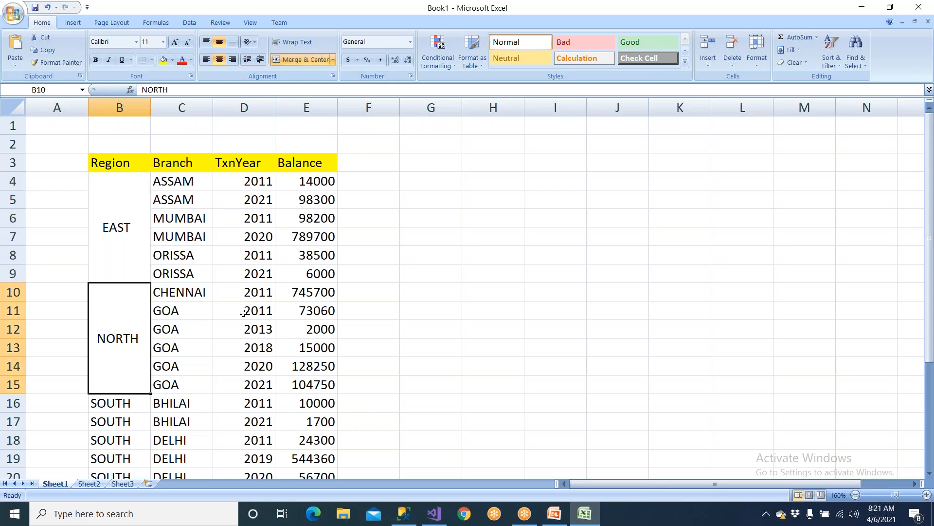
drag(302, 292, 287, 303)
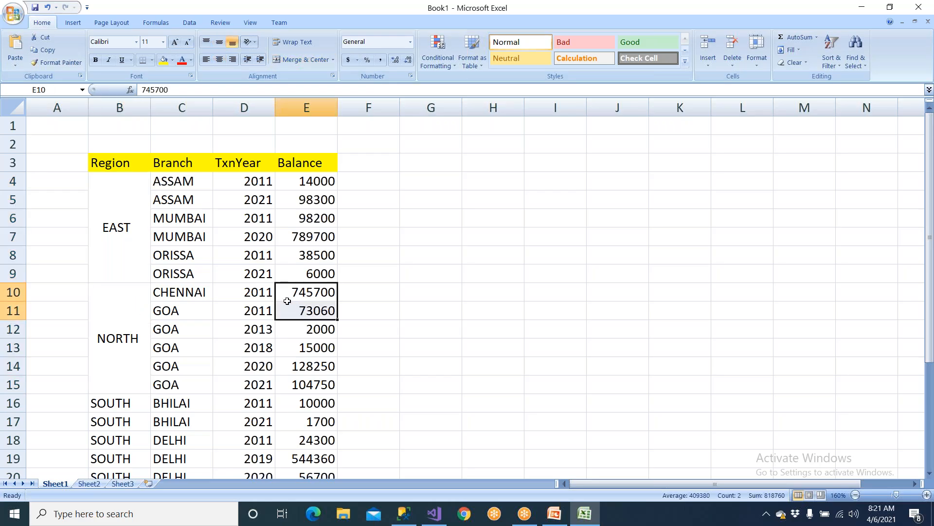
click(16, 291)
right_click(16, 292)
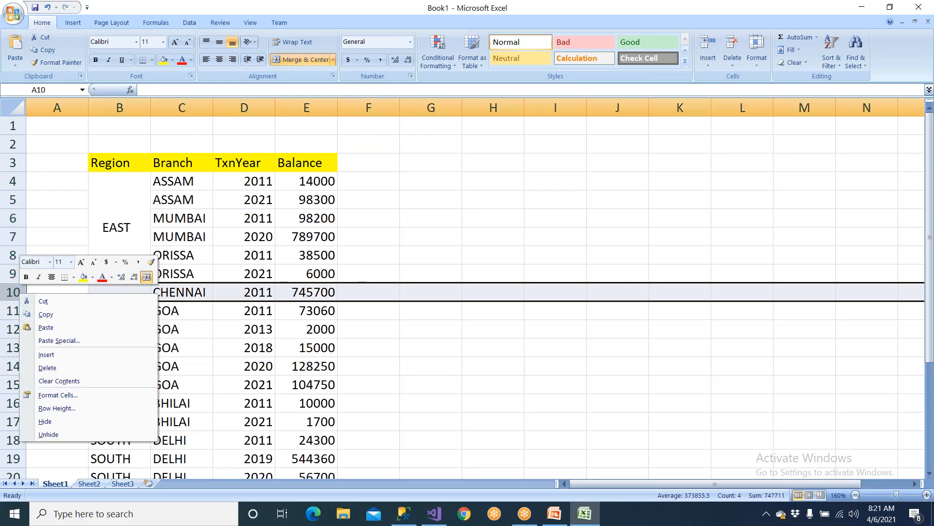
click(46, 354)
click(111, 285)
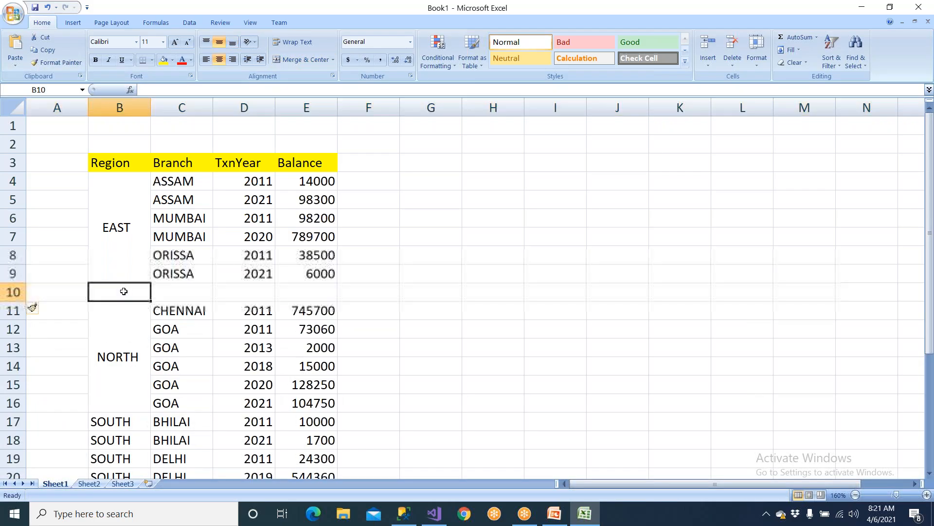
click(128, 208)
drag(121, 289, 384, 290)
click(384, 290)
click(128, 182)
drag(127, 294, 323, 293)
Step: Merge and center the SOUTH cells B17:B22 into one cell and align its text vertically to the middle
scroll(323, 293, down, 1)
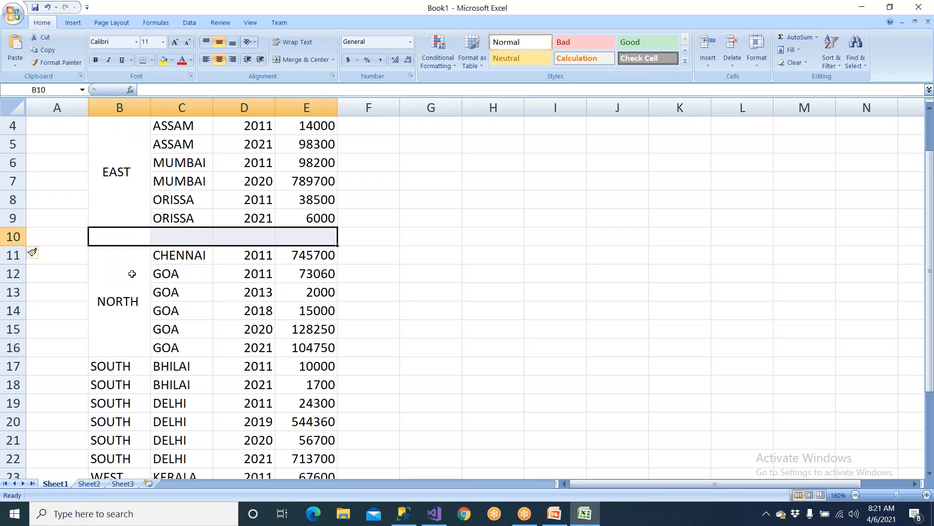
click(131, 304)
scroll(135, 337, down, 1)
drag(133, 308, 131, 403)
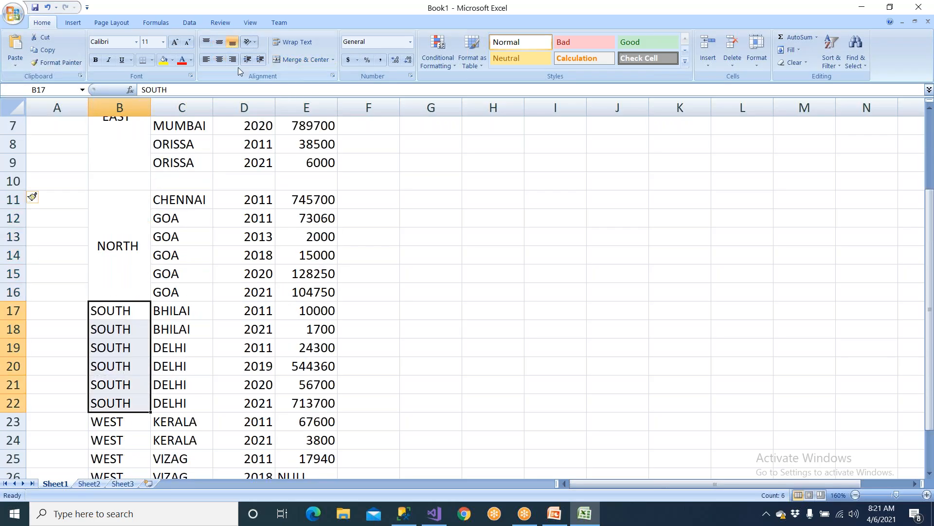
click(297, 60)
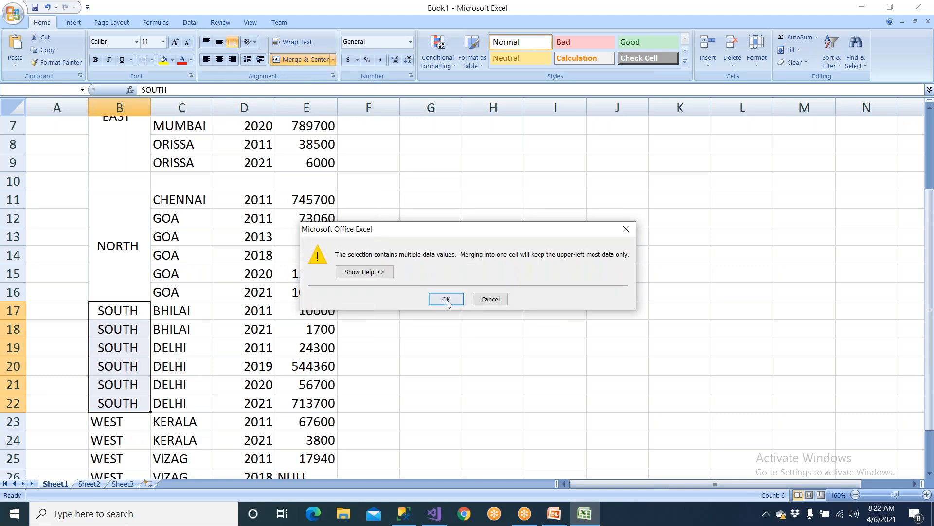
click(446, 299)
click(219, 45)
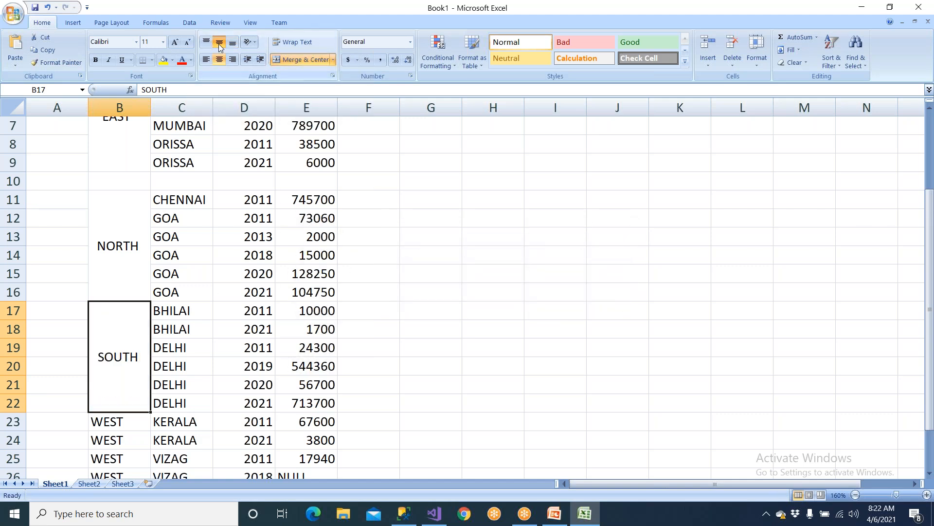
Step: Merge and center the WEST cells B23:B28 into one cell and align its text vertically to the middle
scroll(132, 303, down, 3)
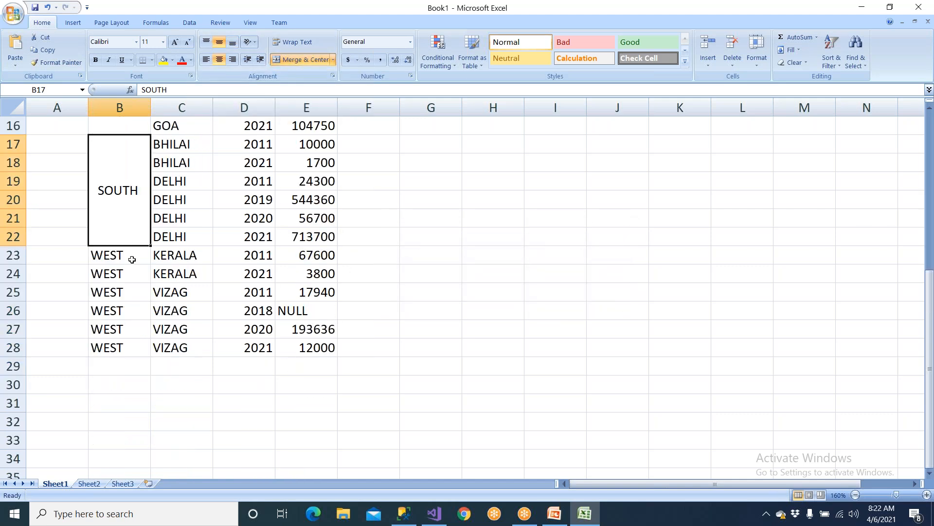
drag(132, 259, 132, 344)
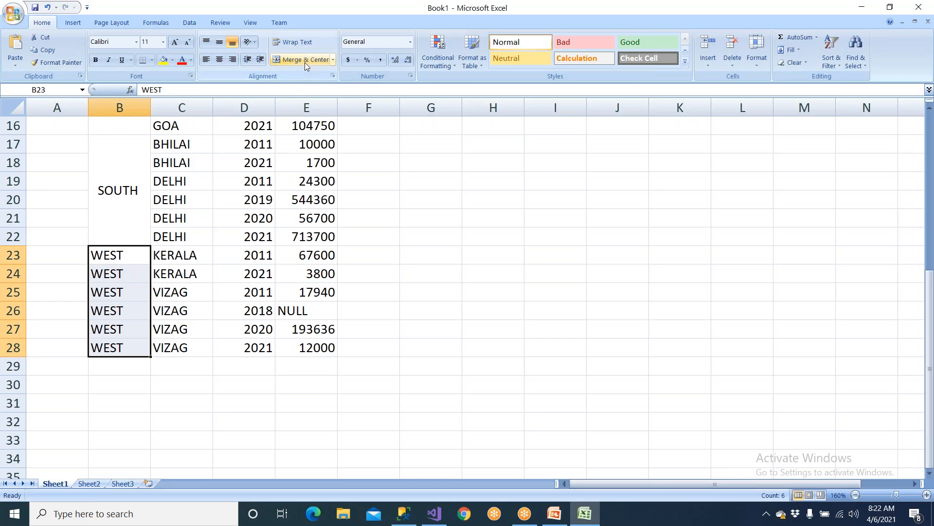
click(305, 61)
click(446, 299)
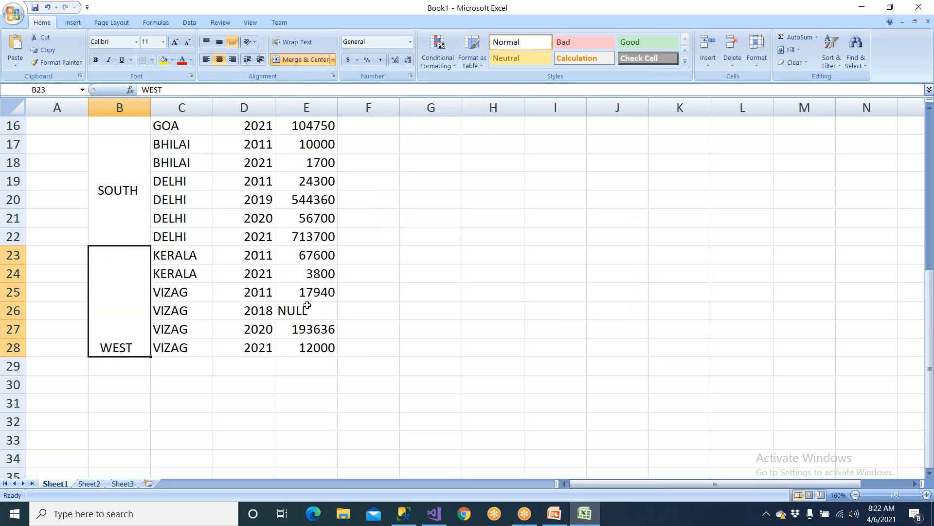
click(219, 42)
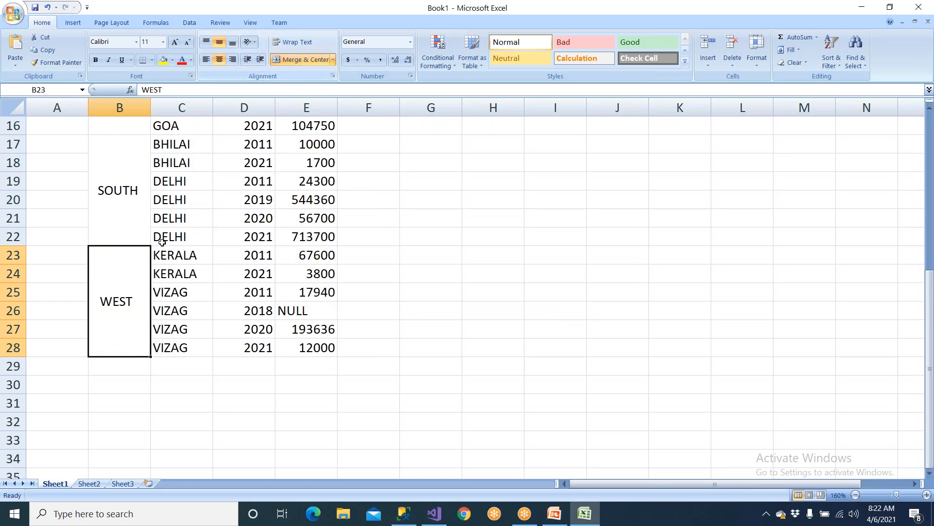
Step: Enter the label "Sub Total" in cell D10 of the blank row below the EAST group
scroll(129, 256, up, 5)
drag(103, 290, 371, 291)
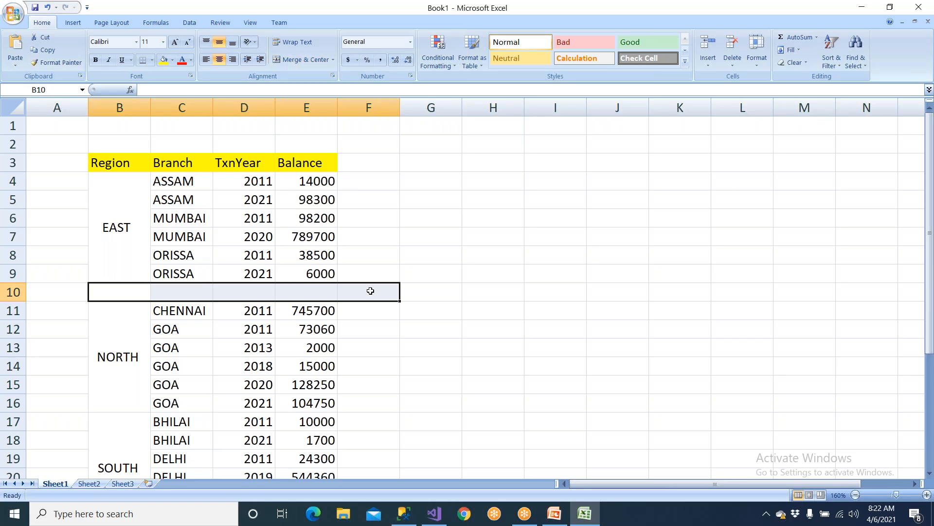
click(247, 295)
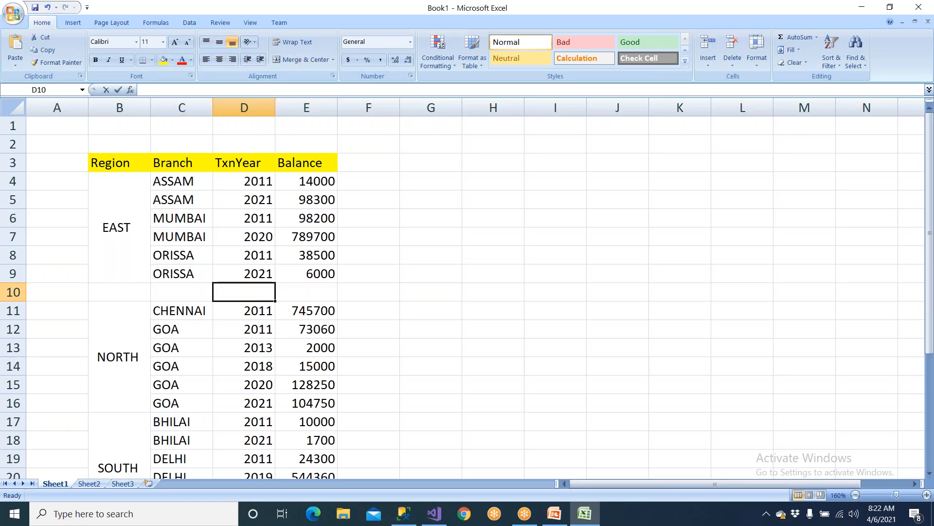
text(Sub Tota)
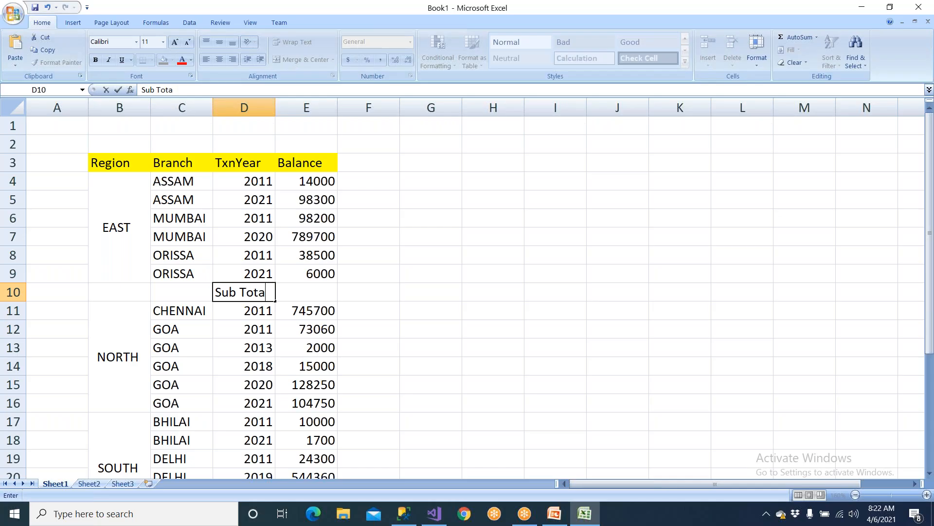
text(l)
Step: Sum the EAST balances E4:E9 into E10 with AutoSum and fill the subtotal cells D10:E10 with yellow
drag(303, 184, 304, 288)
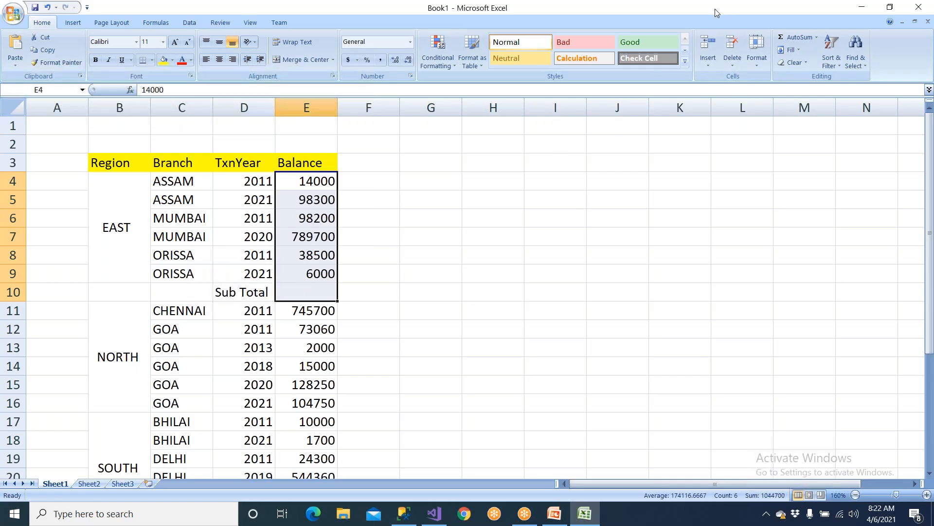
click(762, 196)
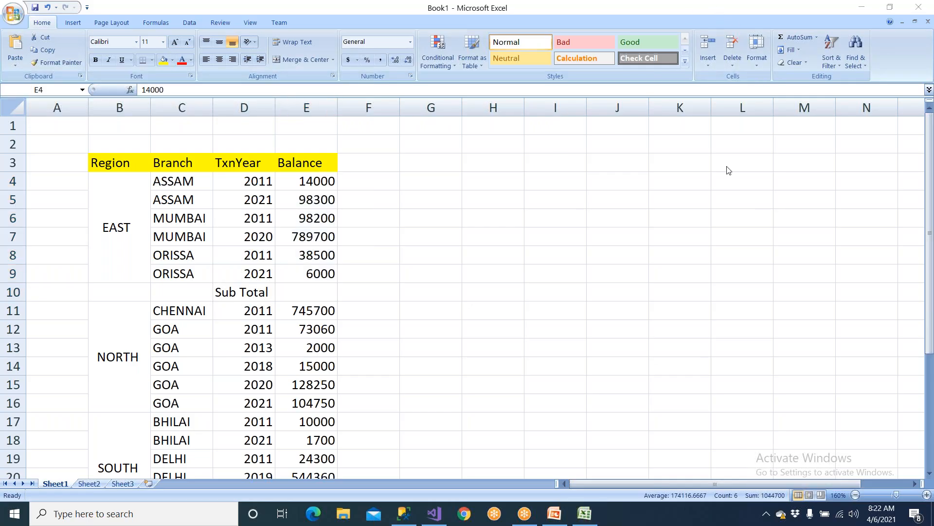
click(782, 35)
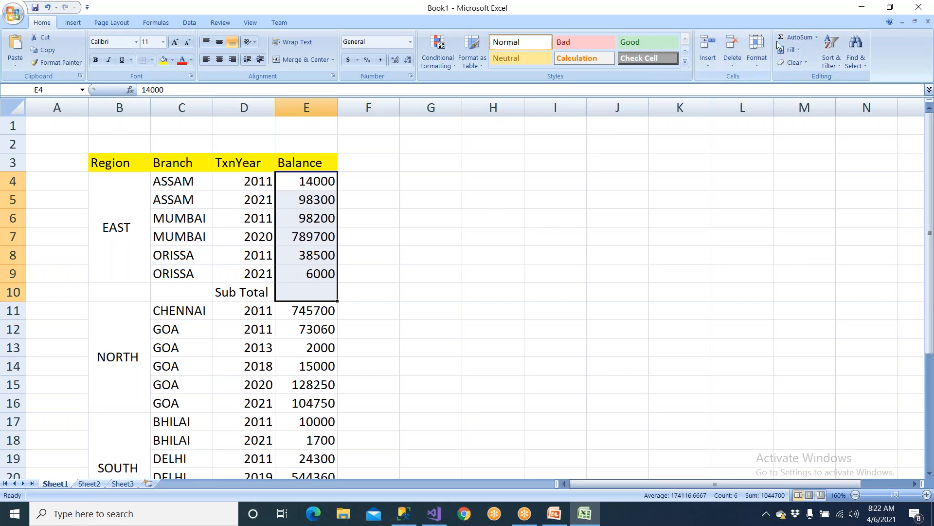
click(779, 39)
drag(255, 295, 306, 291)
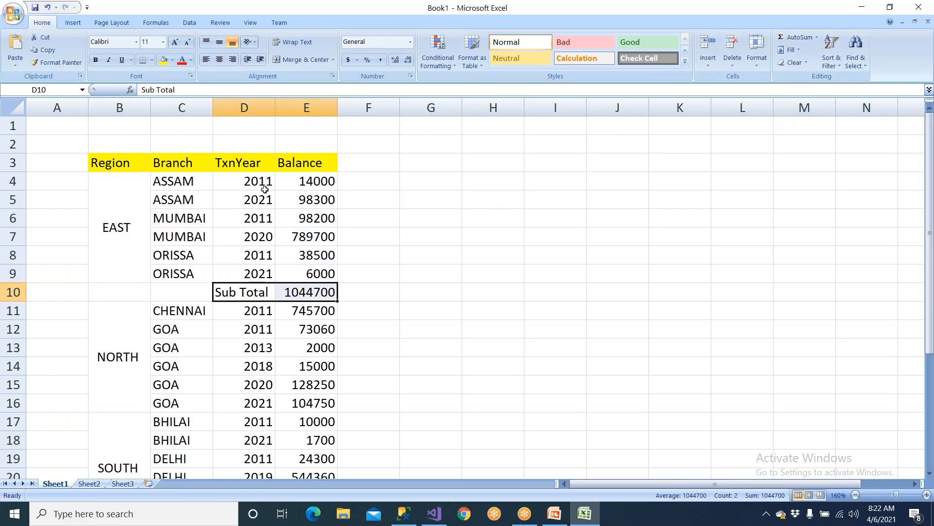
click(164, 59)
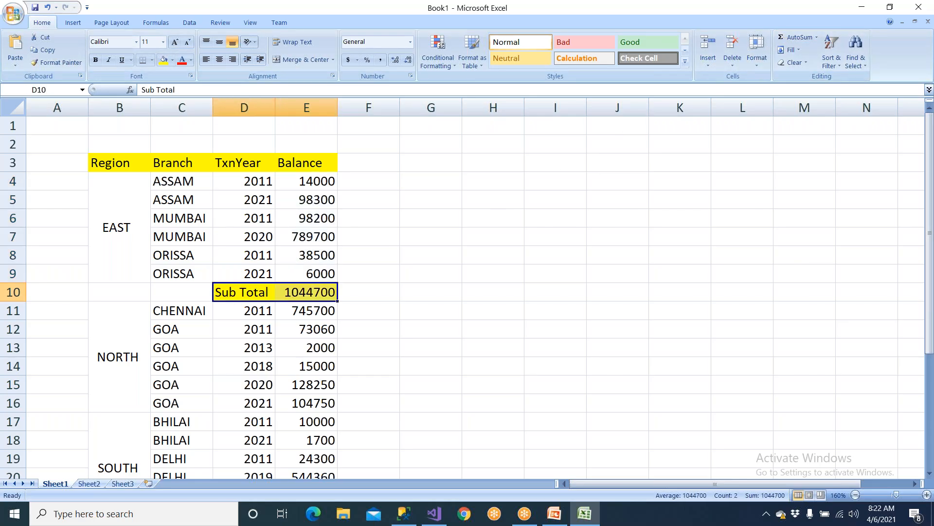
Step: Insert a blank row at row 17, between the NORTH and SOUTH groups
scroll(247, 310, down, 1)
scroll(246, 310, down, 1)
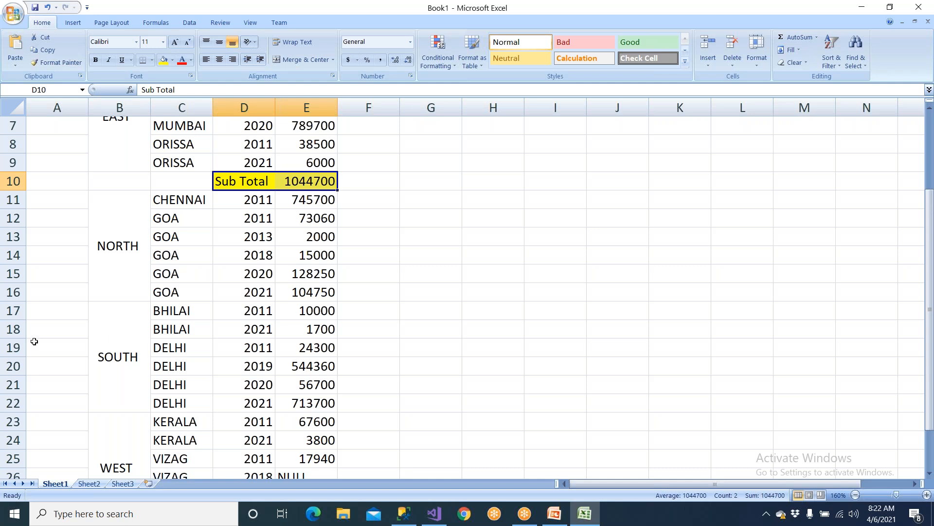
click(109, 275)
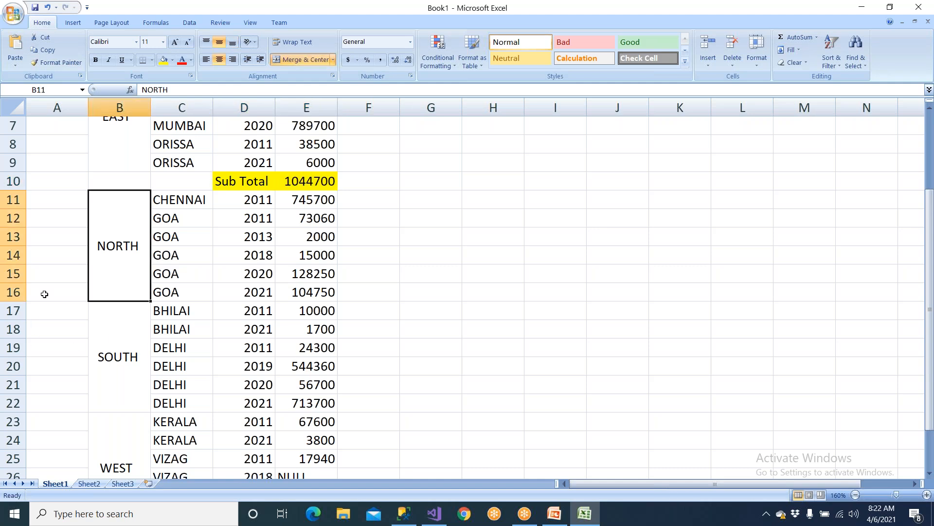
click(10, 310)
right_click(10, 310)
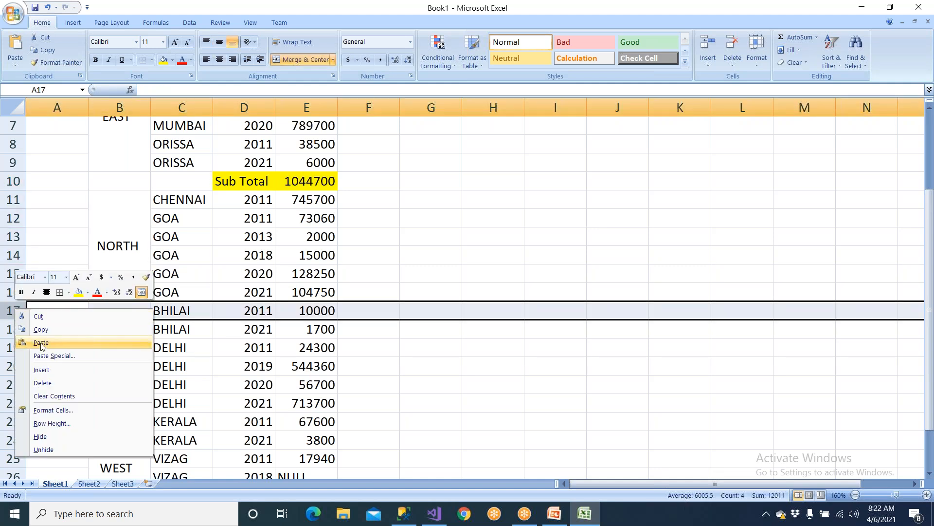
click(43, 370)
drag(131, 310, 311, 310)
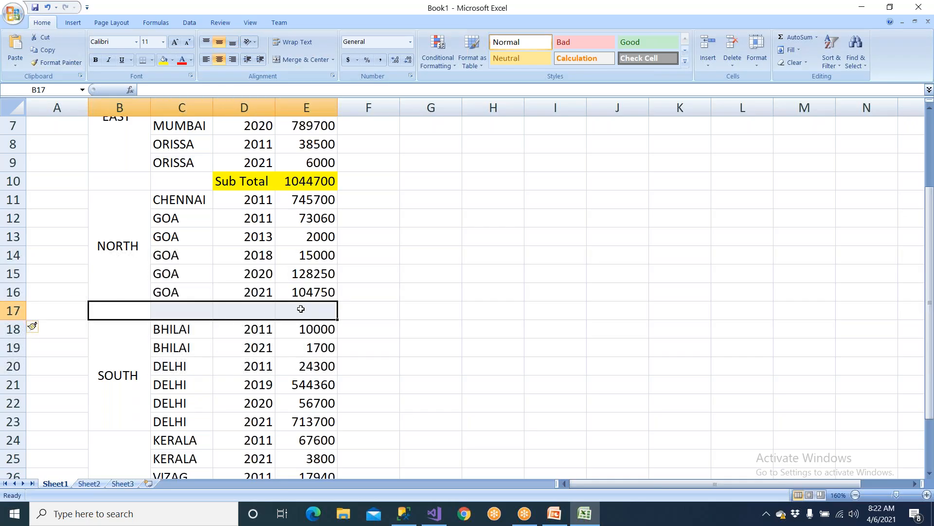
Step: Insert a blank row at row 11, between the EAST subtotal row and the NORTH group
click(197, 205)
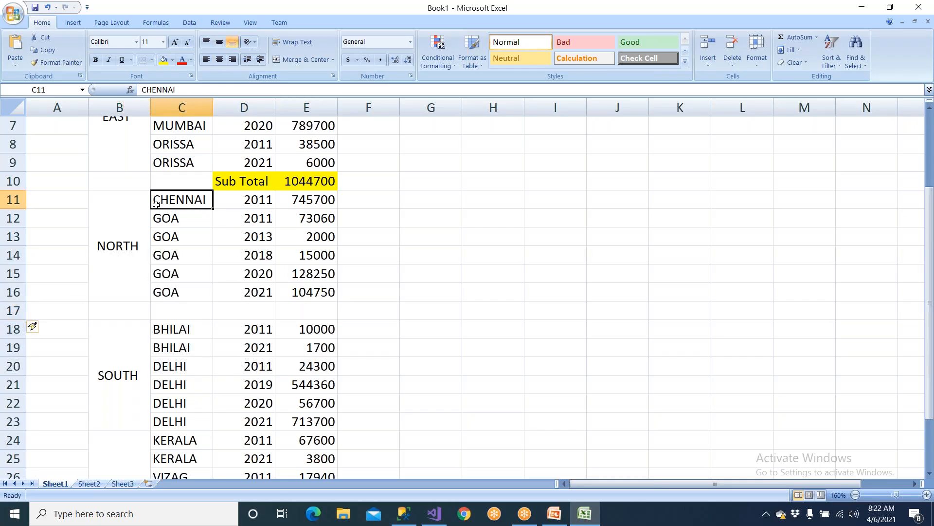
click(8, 199)
right_click(9, 200)
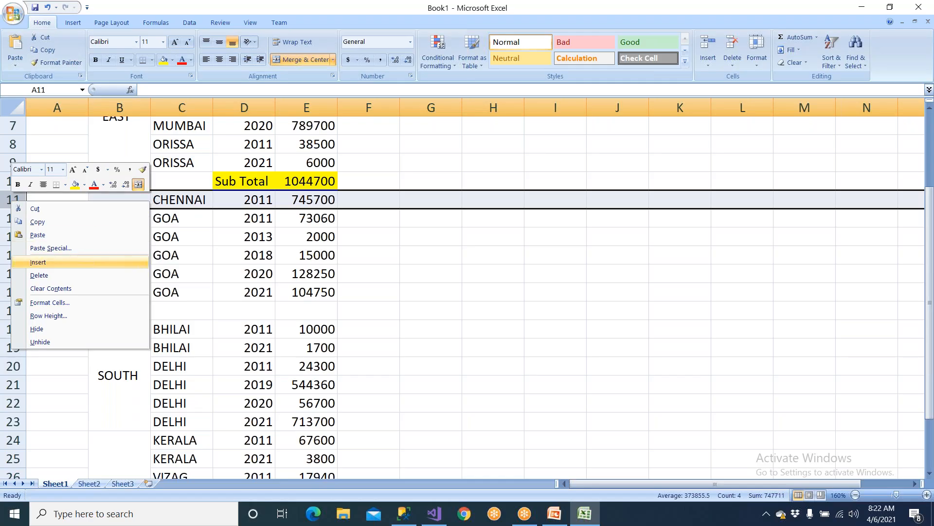
click(39, 262)
drag(125, 248, 250, 236)
drag(131, 198, 334, 201)
drag(124, 224, 393, 276)
drag(132, 327, 357, 334)
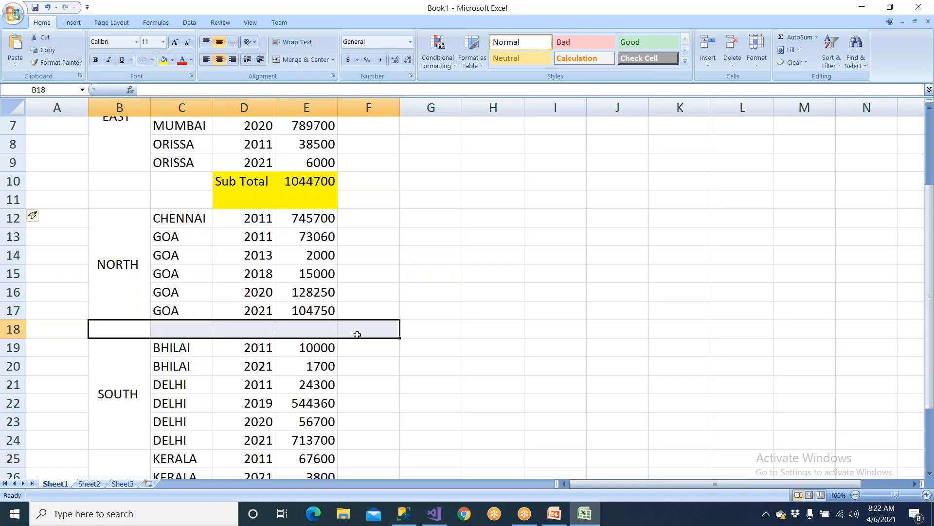
drag(110, 198, 342, 205)
drag(198, 331, 369, 329)
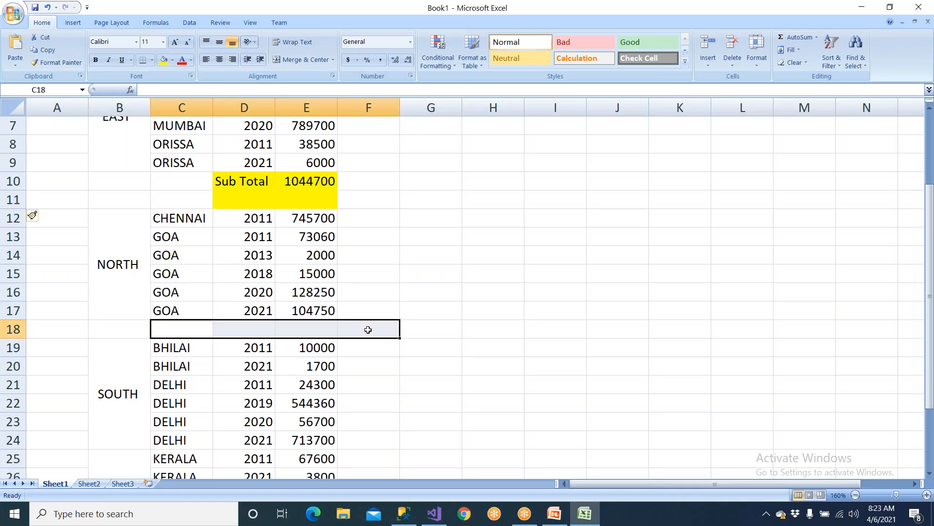
Step: Sum the NORTH balances E12:E17 into cell E18 with AutoSum
click(119, 253)
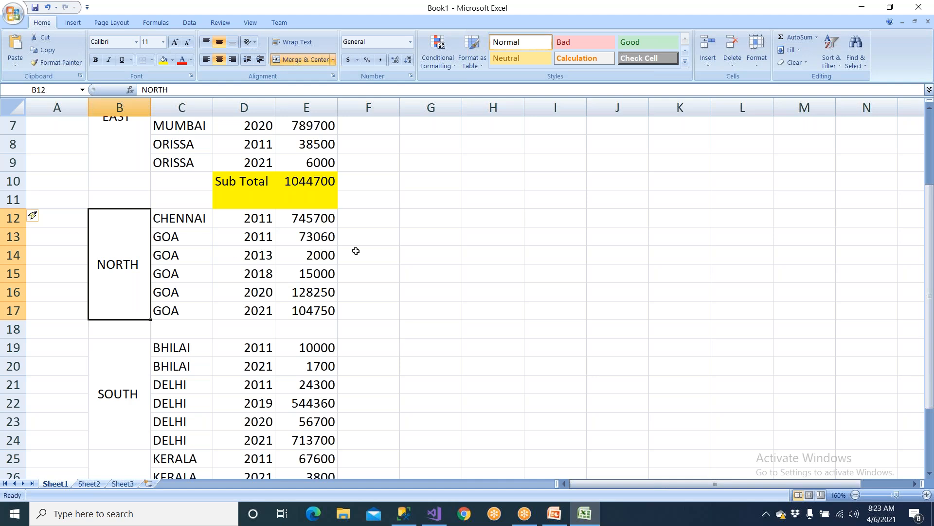
drag(306, 222, 316, 312)
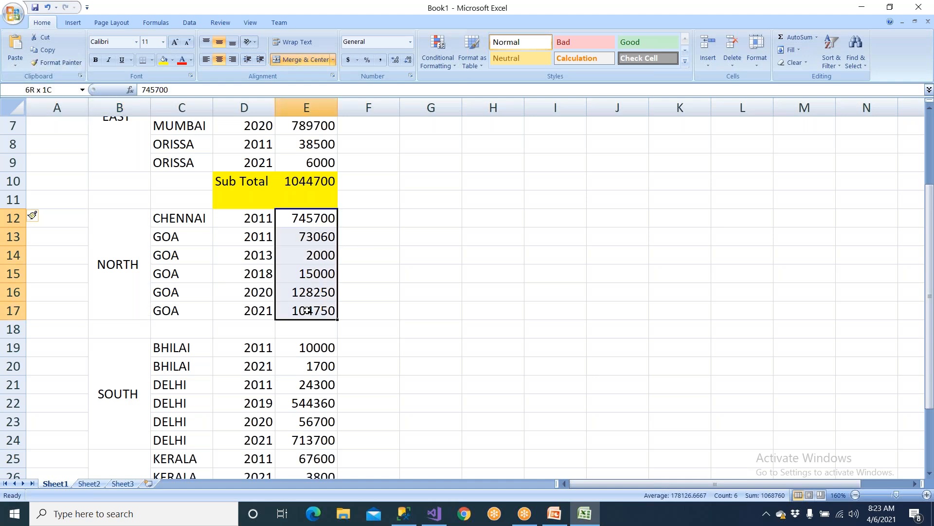
key(alt+equal)
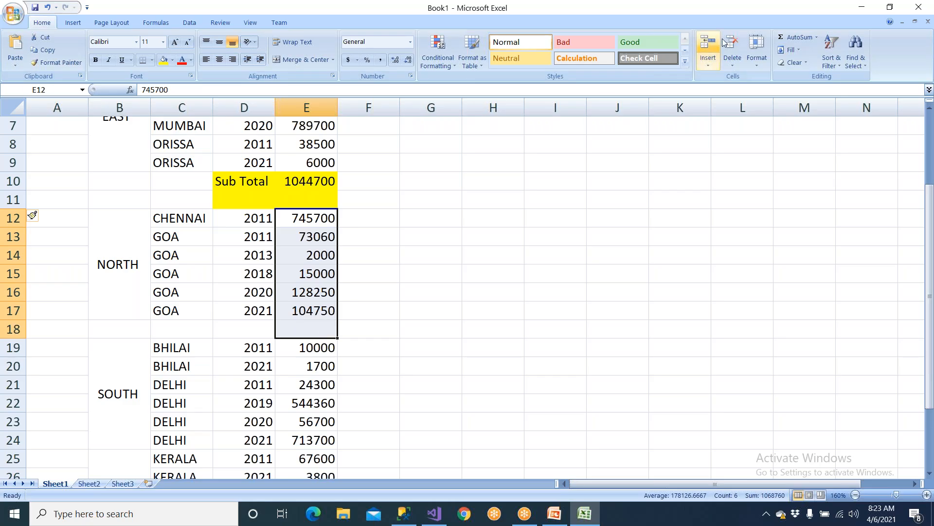
Step: Copy the "Sub Total" label from D10 to D18 and fill the NORTH subtotal cells D18:E18 with yellow
click(255, 192)
click(256, 184)
key(ctrl+c)
click(256, 329)
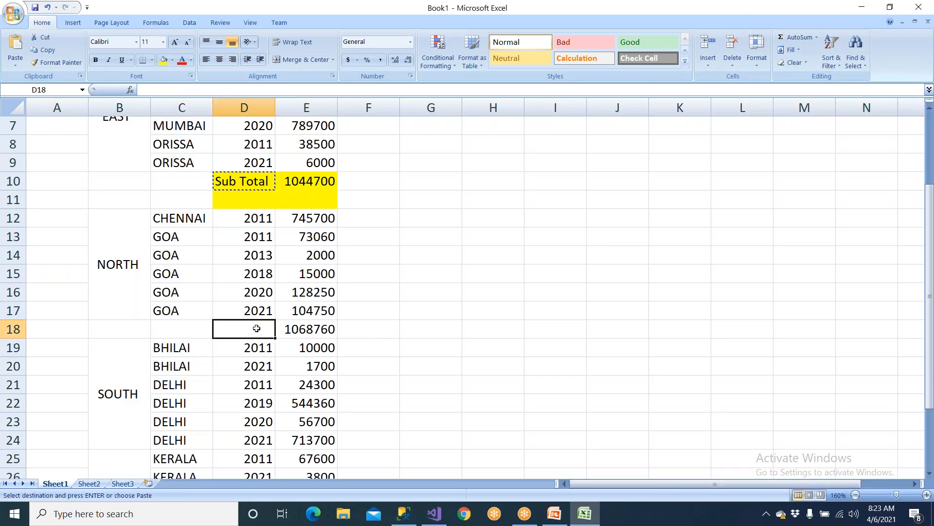
key(ctrl+v)
shift+click(285, 328)
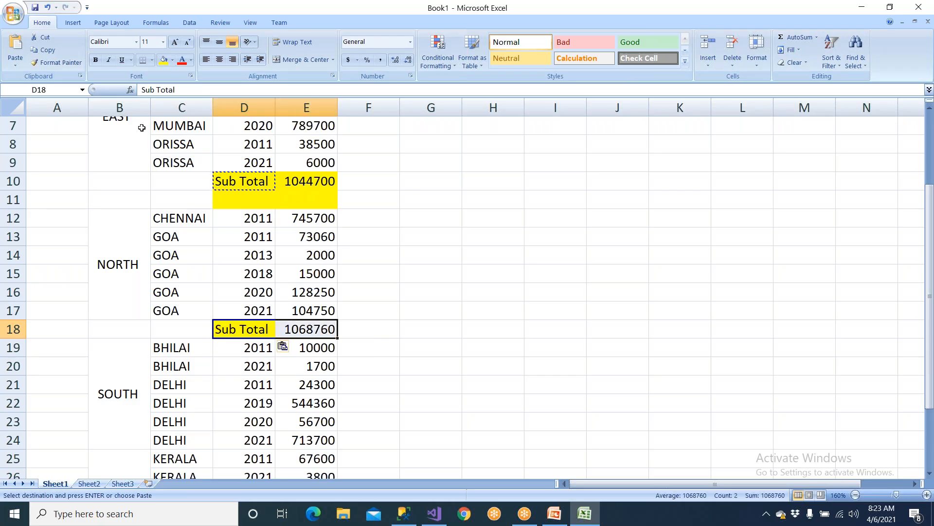
click(164, 59)
Step: Examine the region groups in the mock-up and the subtotal rows separating EAST, NORTH, SOUTH and WEST
scroll(184, 308, down, 2)
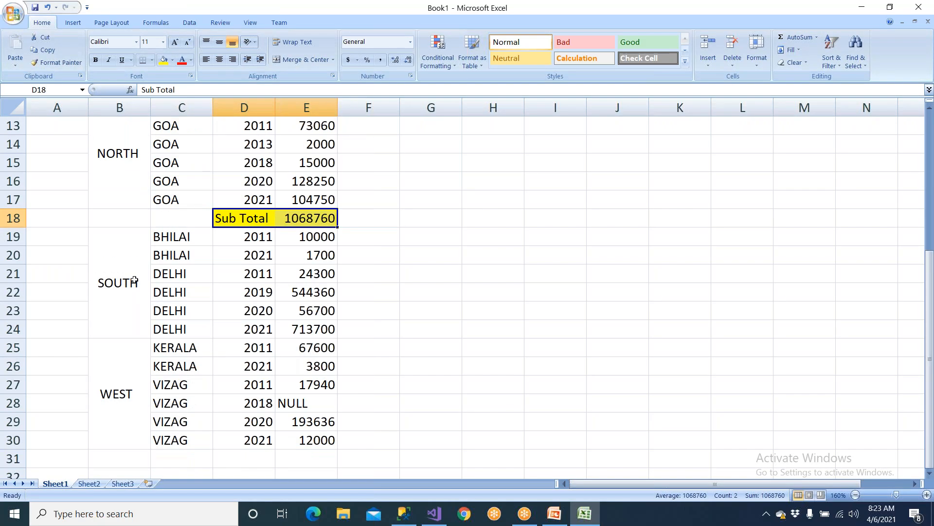
click(134, 281)
click(15, 347)
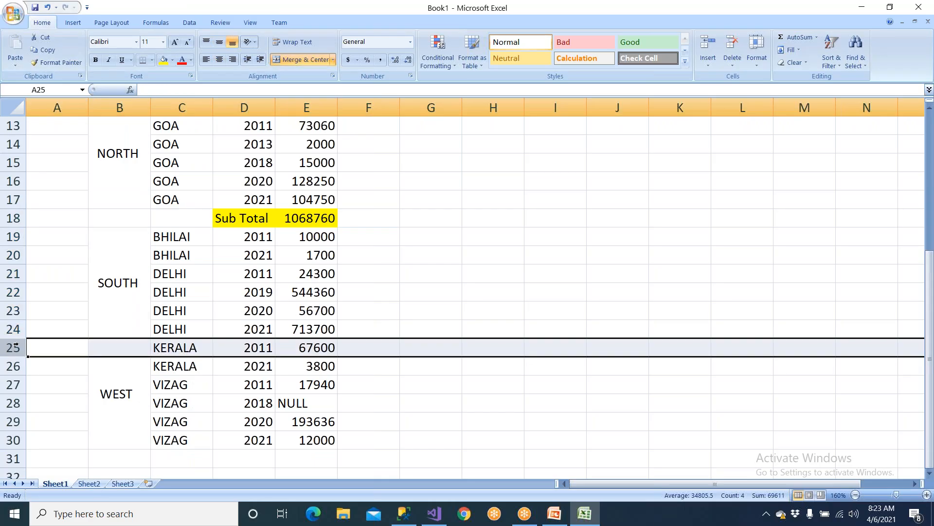
scroll(163, 329, up, 4)
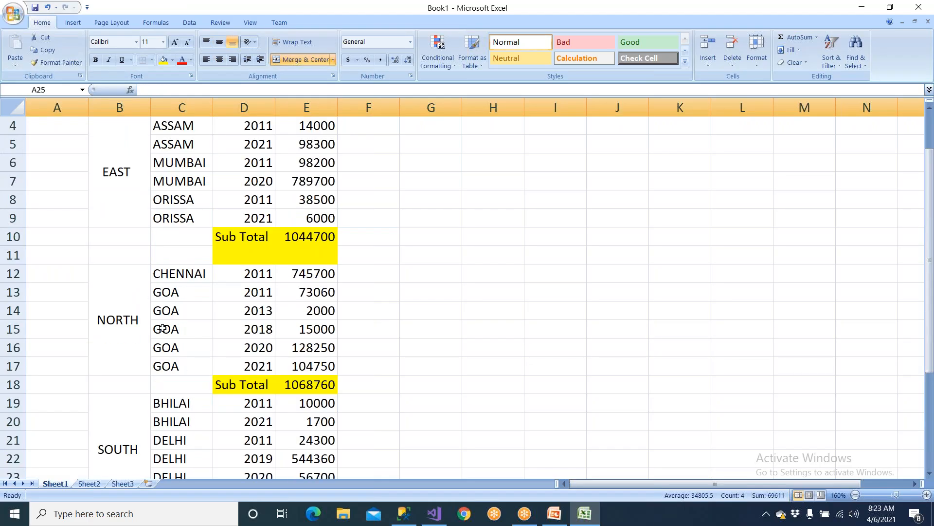
click(121, 205)
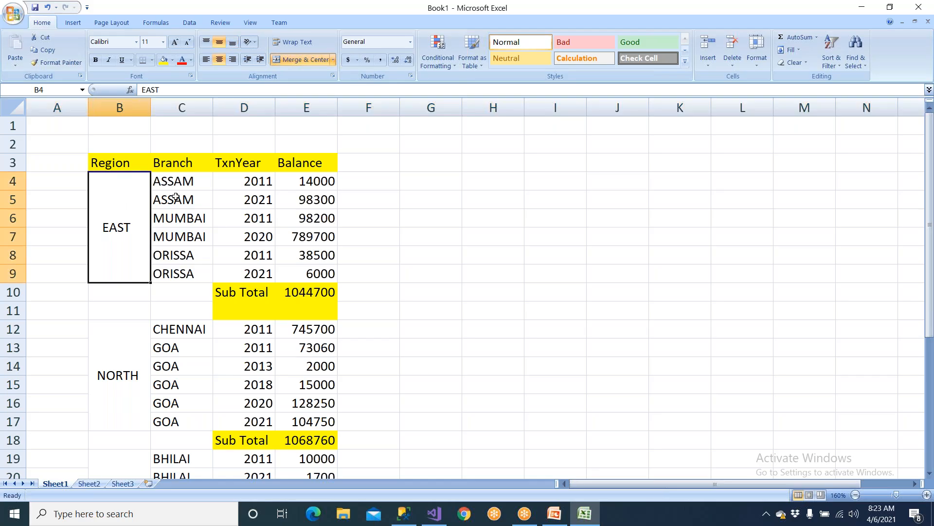
click(171, 196)
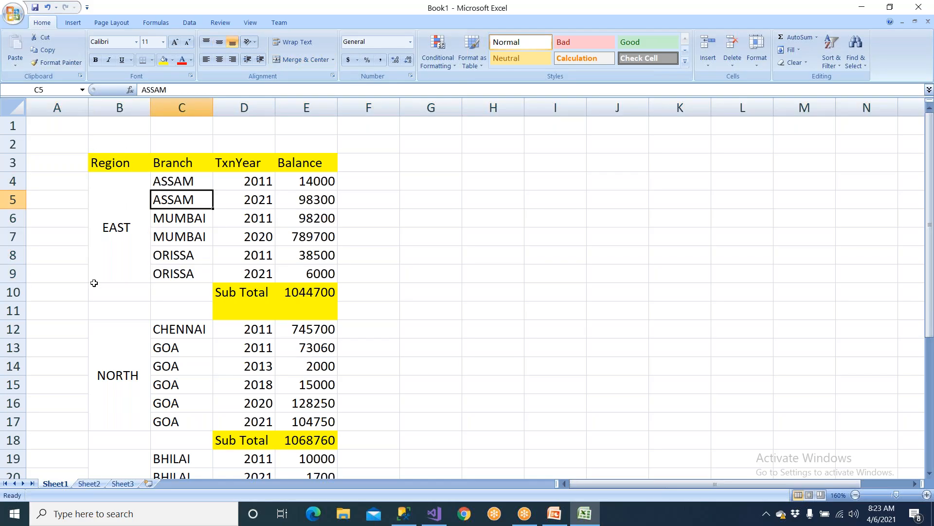
drag(112, 292, 333, 292)
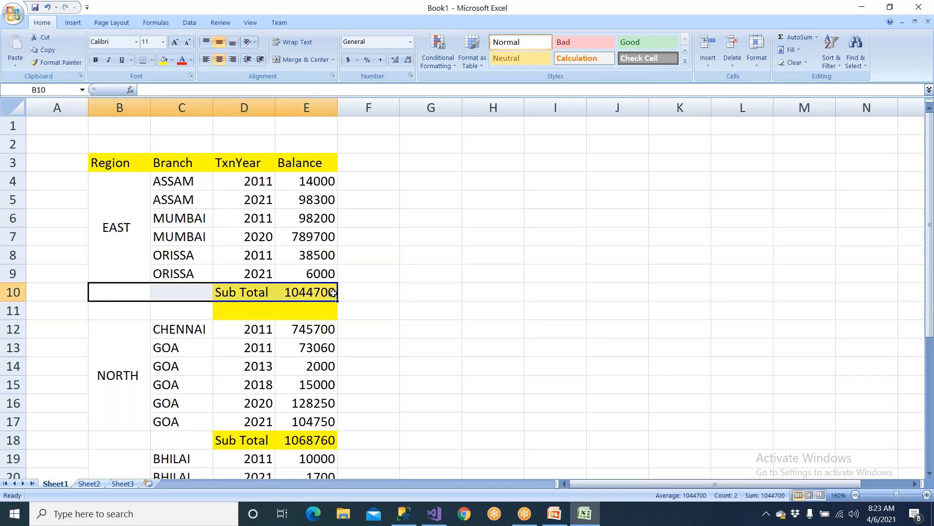
scroll(243, 292, down, 3)
drag(79, 275, 386, 286)
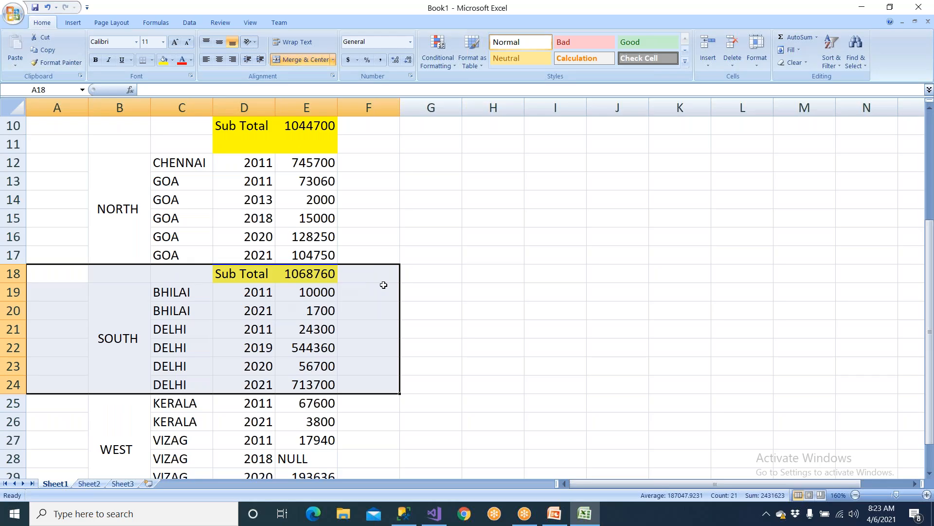
scroll(383, 284, up, 3)
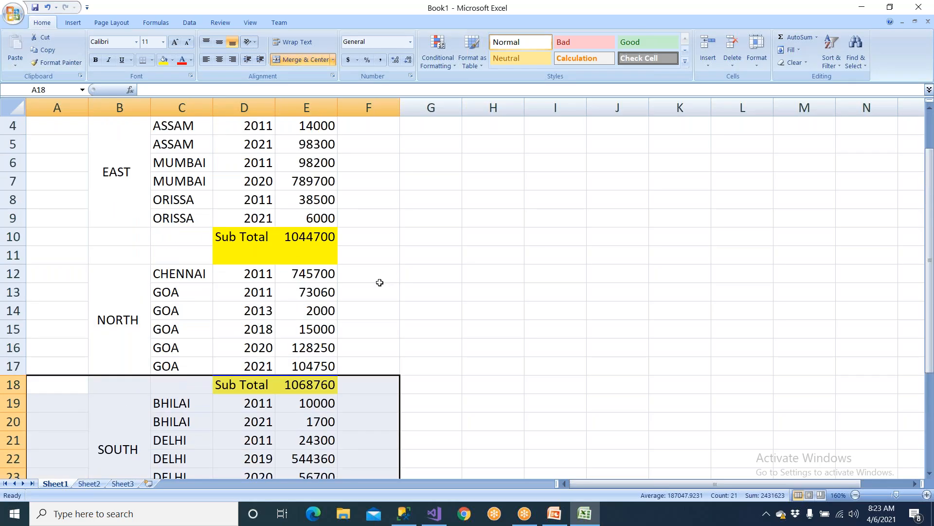
click(170, 187)
click(118, 204)
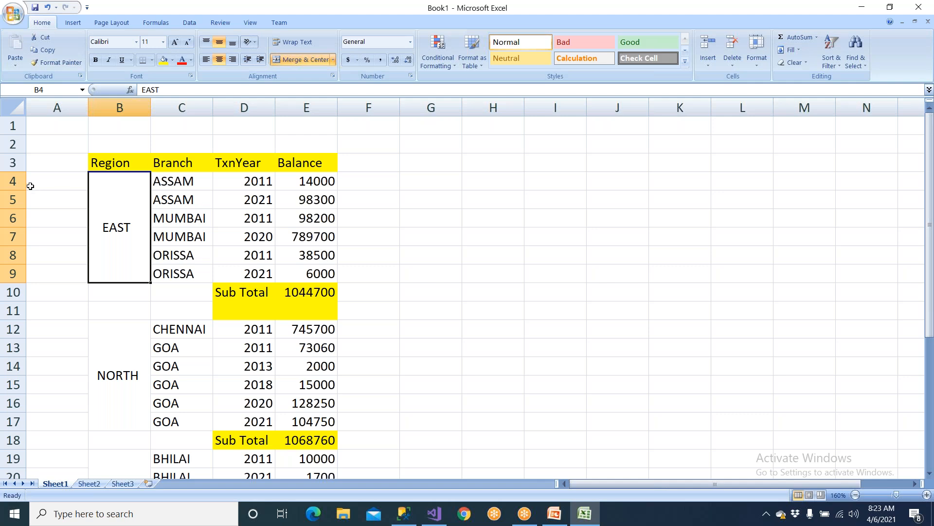
Step: Insert a blank row at row 4, between the header row and the EAST group
click(22, 183)
right_click(24, 183)
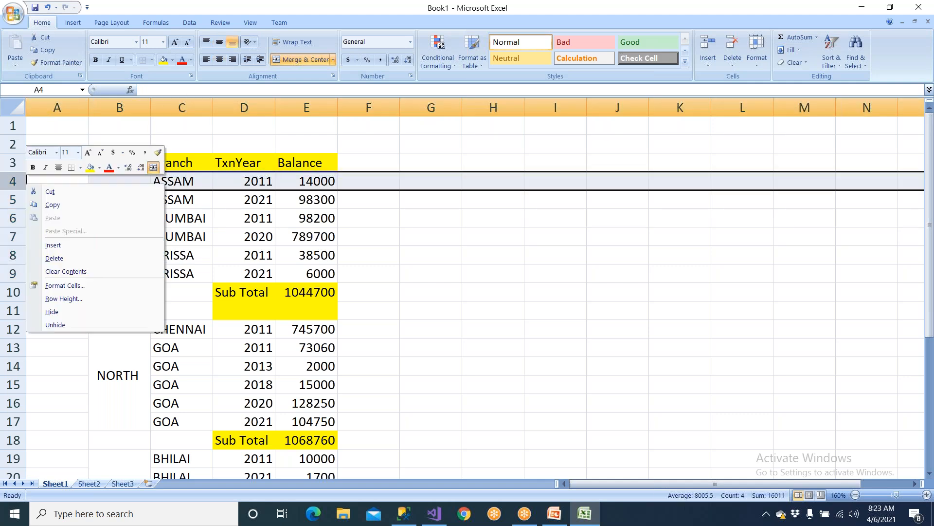
click(53, 244)
Step: Remove the fill colour from cells B4:E4 in the blank row above the EAST group
click(125, 179)
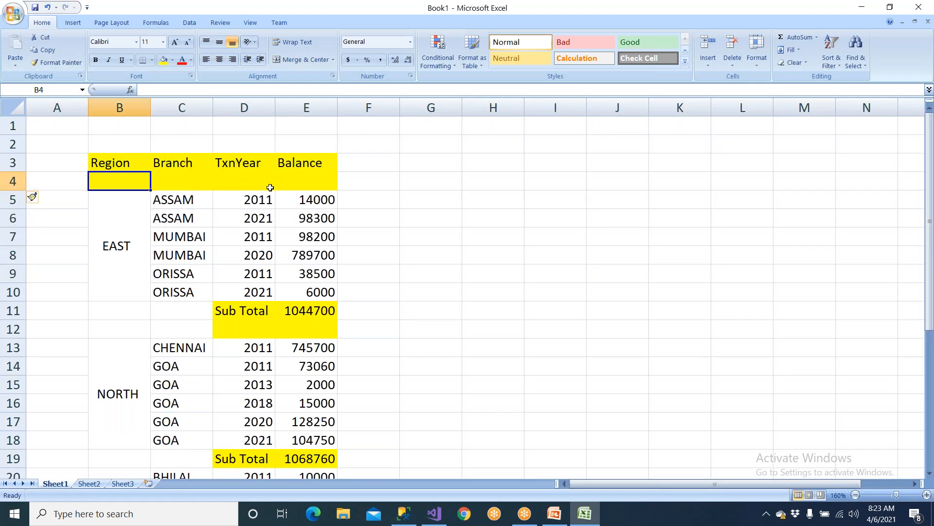
shift+click(307, 190)
click(173, 60)
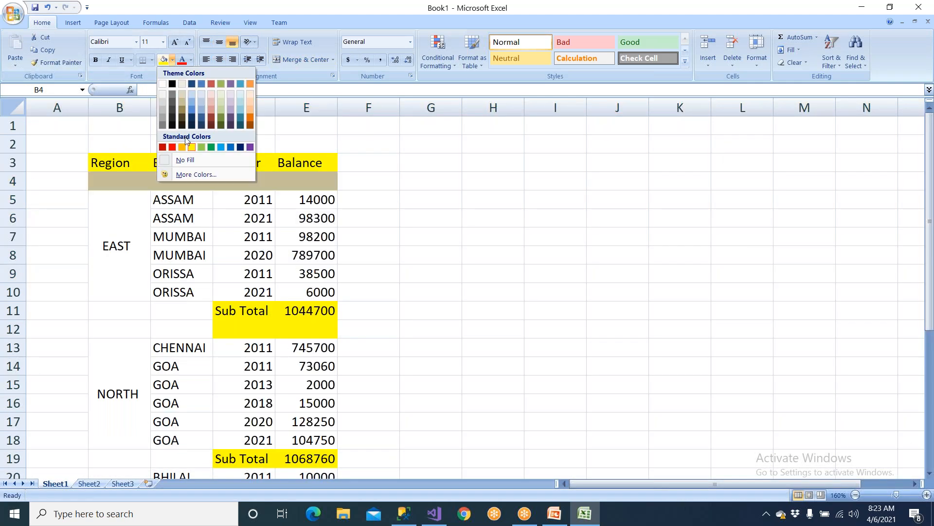
click(184, 160)
click(143, 183)
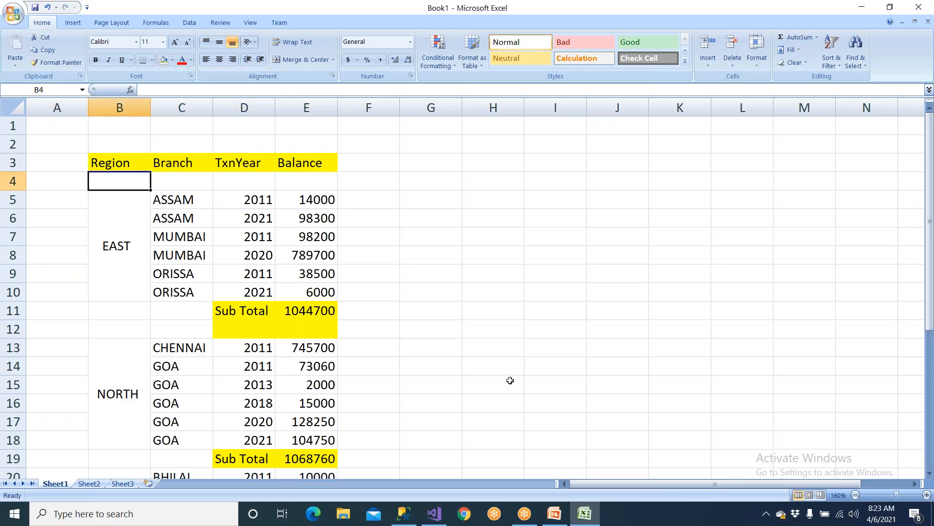
Step: Insert a blank row at row 26, between the SOUTH and WEST groups, and select its cells B26:E26
drag(146, 353, 180, 393)
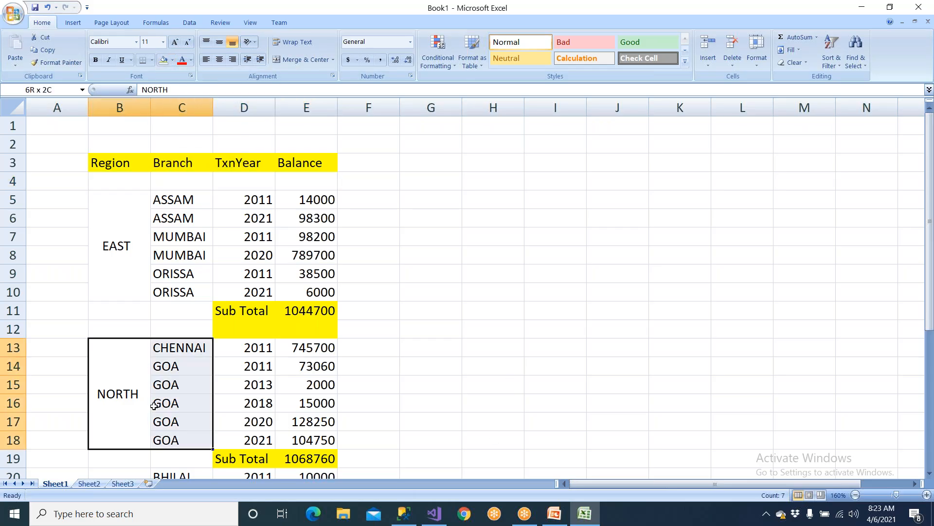
click(113, 249)
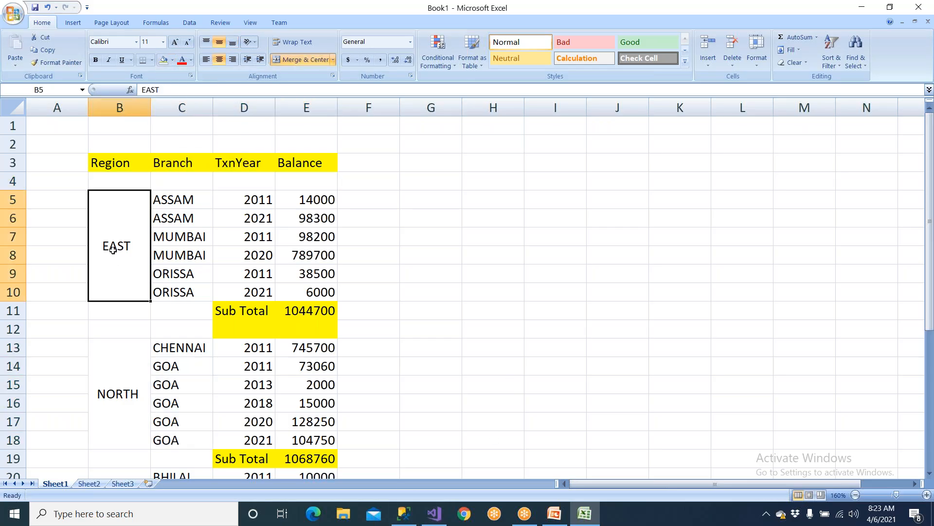
click(131, 370)
scroll(302, 421, down, 3)
click(122, 337)
scroll(133, 361, down, 2)
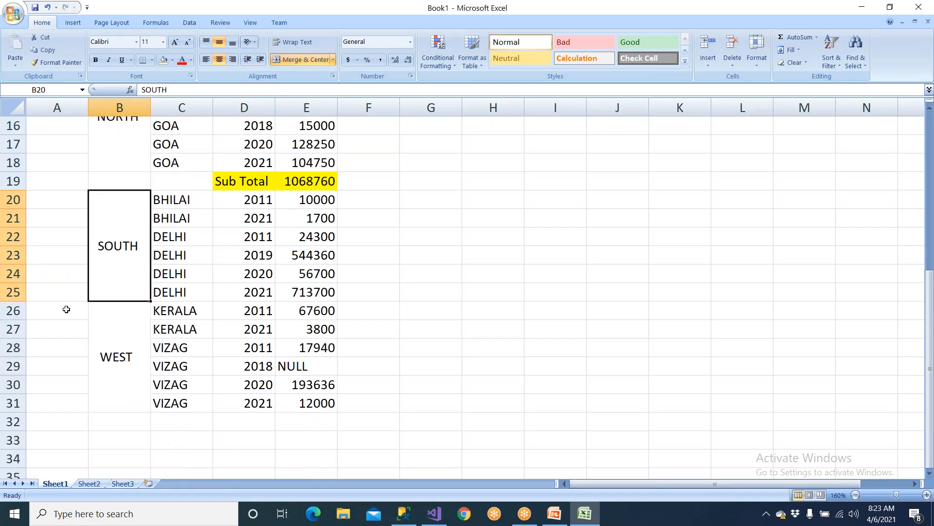
click(8, 311)
right_click(7, 311)
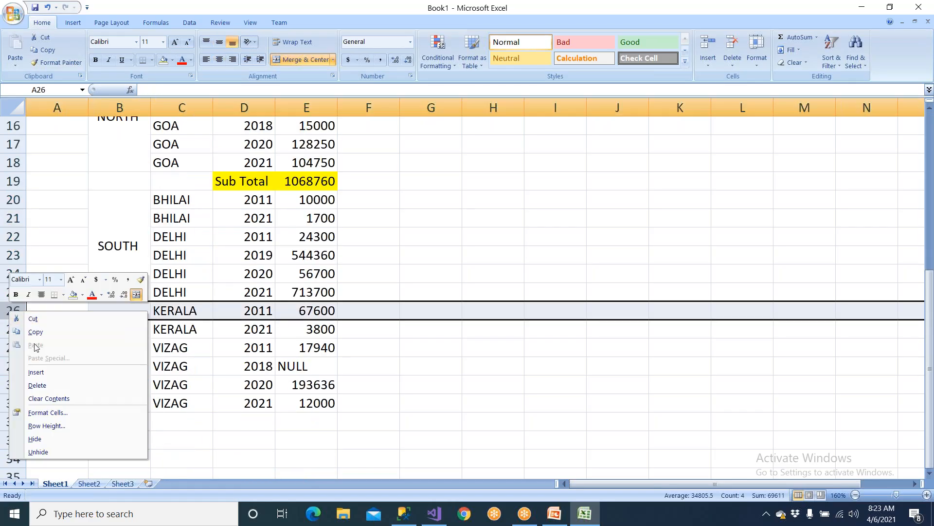
click(44, 376)
click(121, 255)
key(Down)
key(shift+Right)
key(shift+Right)
key(shift+Right)
Step: Switch to Visual Studio and create the tablix row group on [Region] with a group footer
click(404, 513)
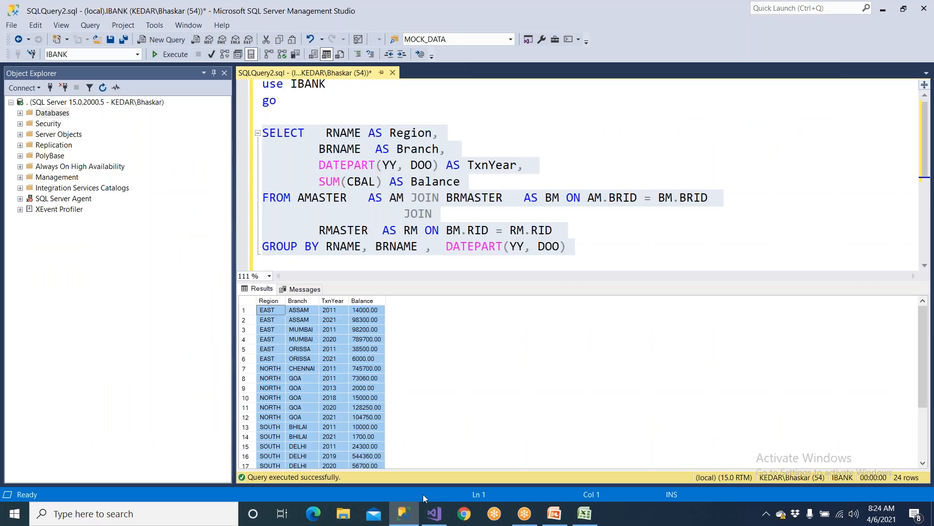
click(433, 515)
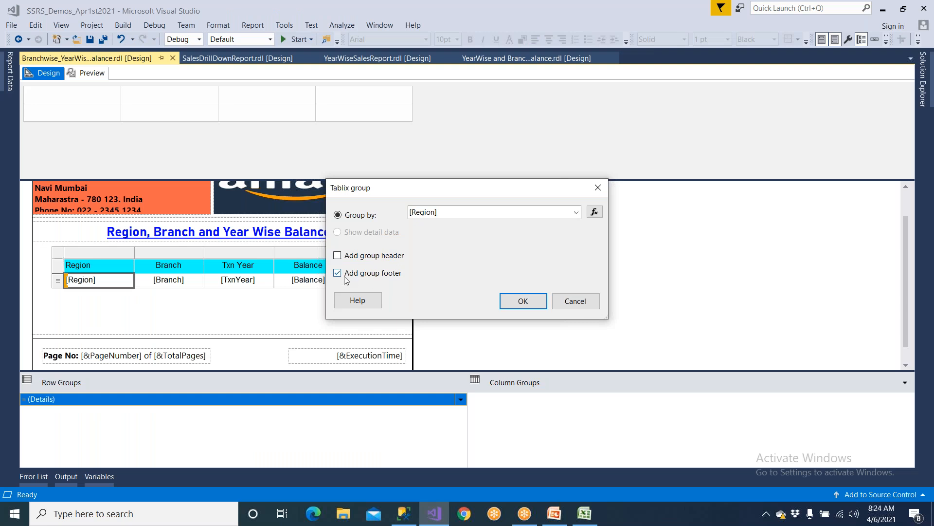
drag(437, 188, 584, 183)
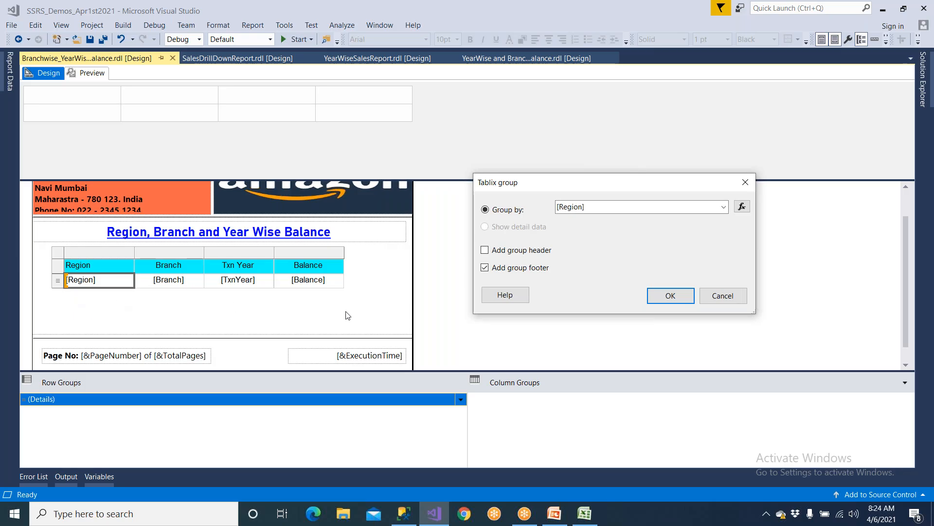
click(682, 298)
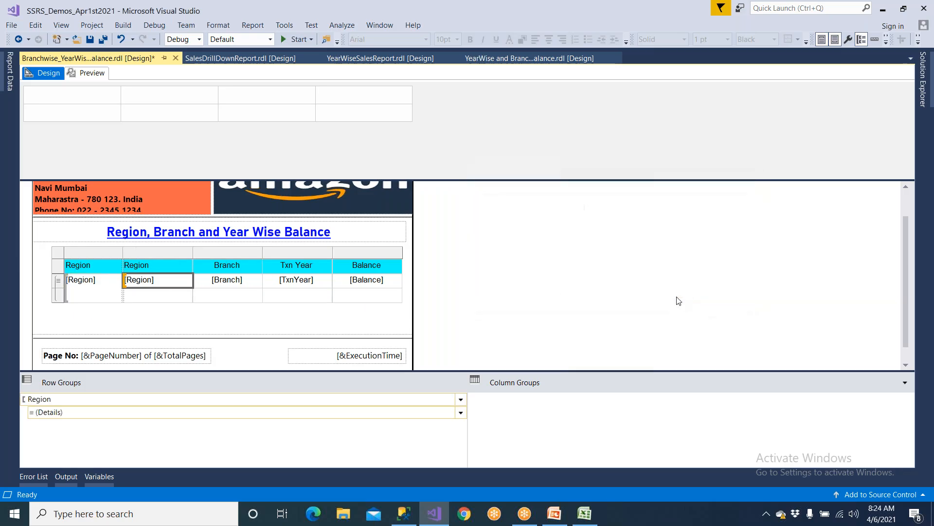
Step: Save the report and preview it, checking the blank footer row under each region group down to WEST
click(58, 298)
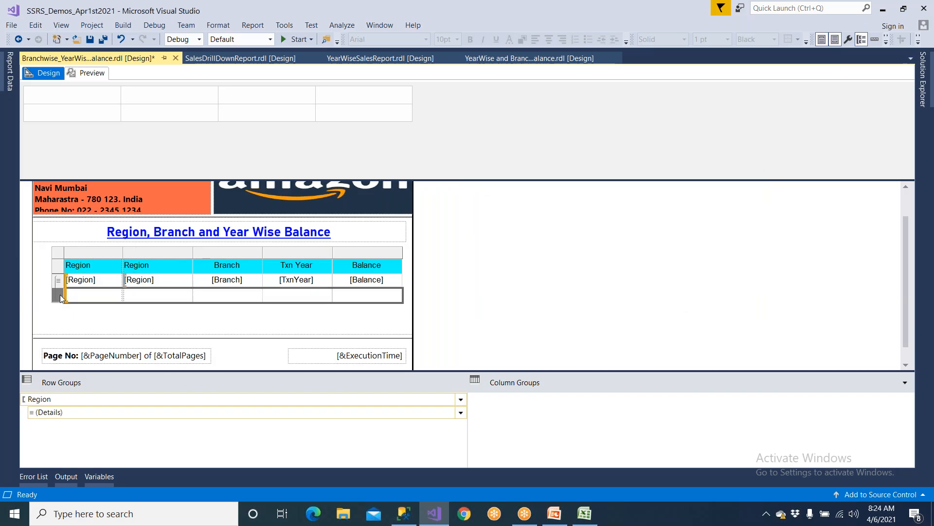
click(90, 39)
click(92, 73)
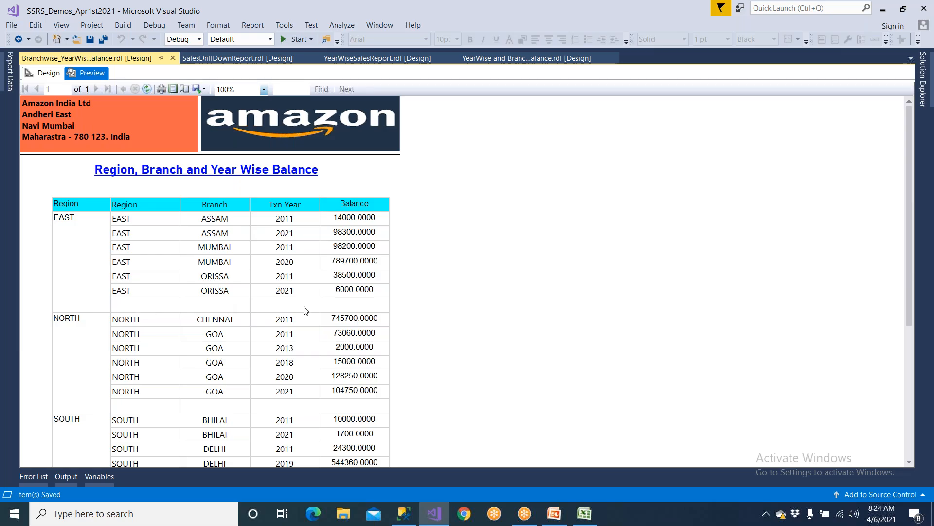
scroll(306, 310, down, 3)
click(584, 514)
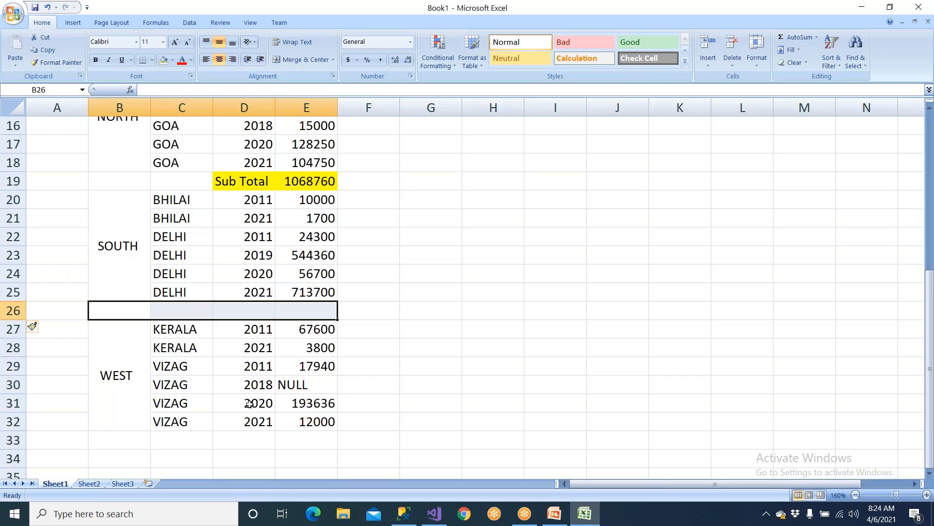
click(403, 514)
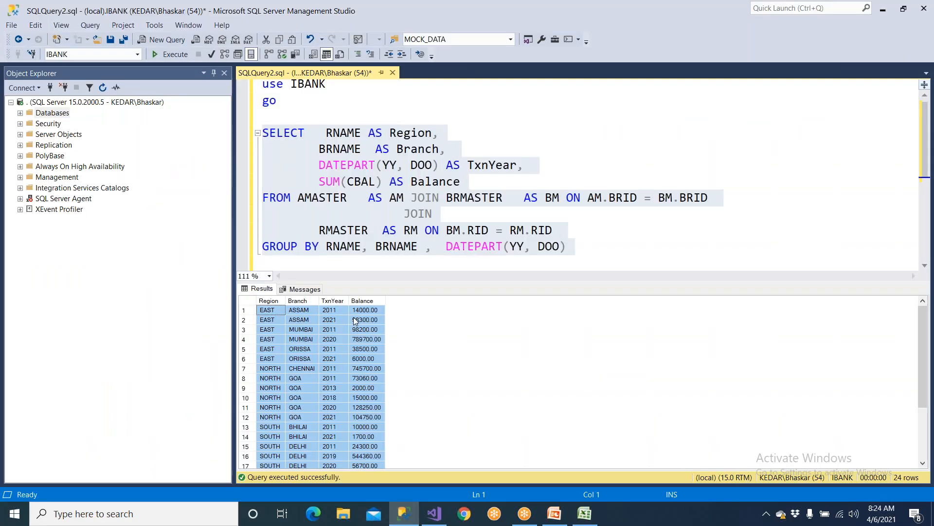
click(434, 513)
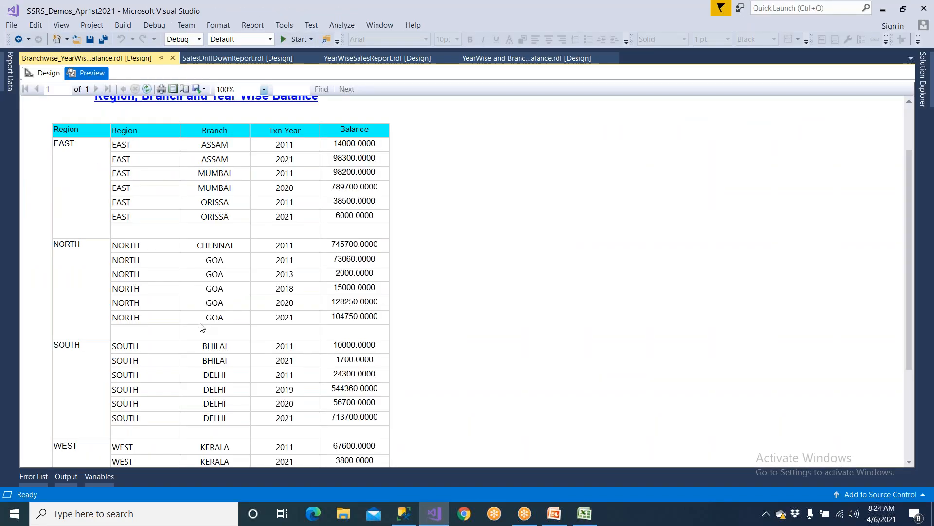
scroll(273, 328, down, 3)
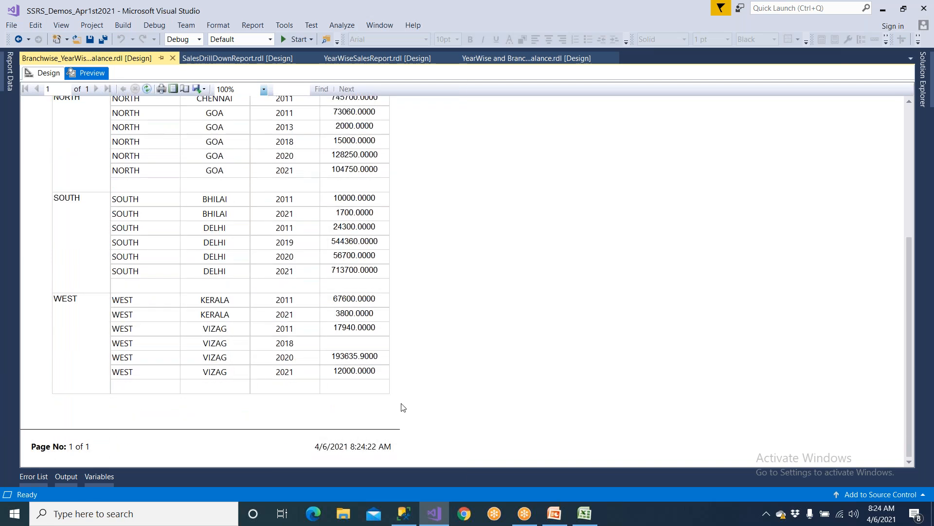
Step: Switch to Excel and examine the rows above and below the EAST group, including its subtotal row
click(585, 514)
scroll(415, 276, up, 3)
scroll(415, 276, up, 2)
drag(153, 176, 353, 181)
drag(117, 326, 355, 325)
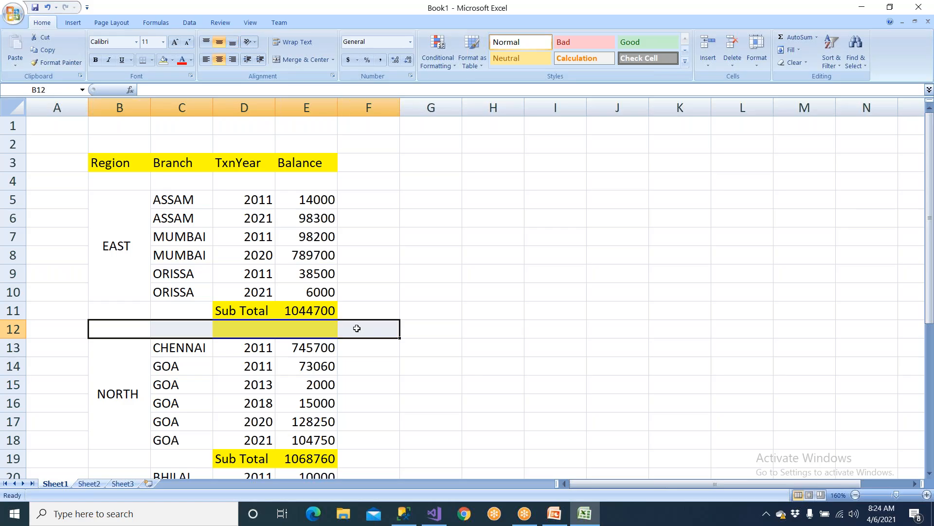
click(114, 234)
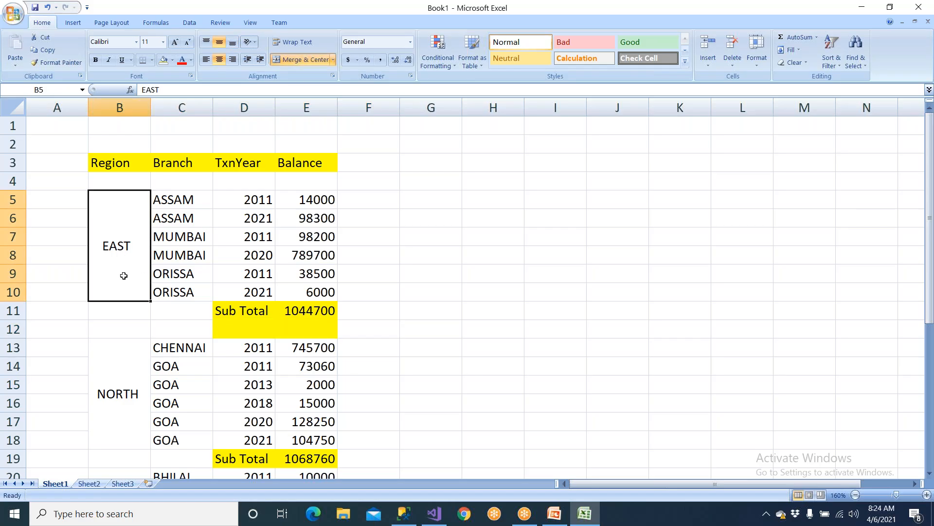
drag(243, 324, 349, 303)
Step: Sum the SOUTH balances E20:E25 into cell E26 with AutoSum
scroll(349, 303, down, 4)
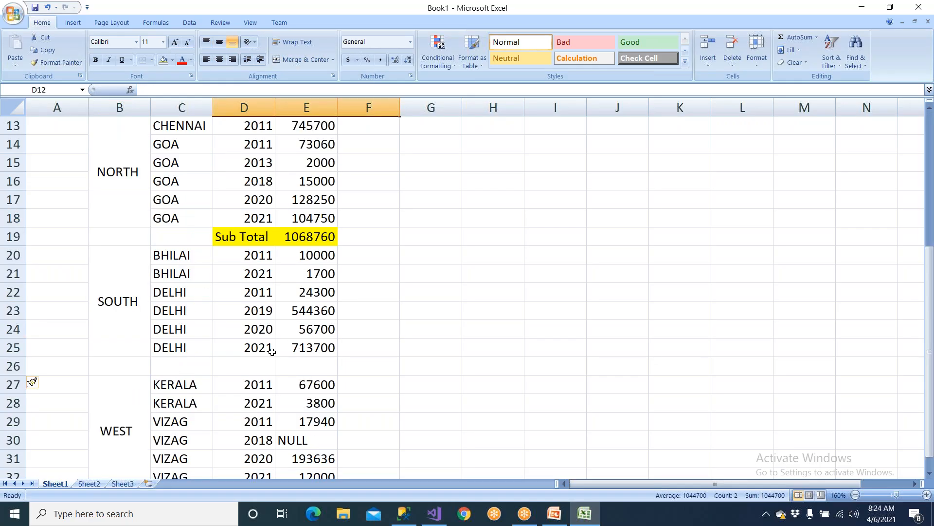
drag(217, 366, 302, 365)
drag(303, 258, 311, 366)
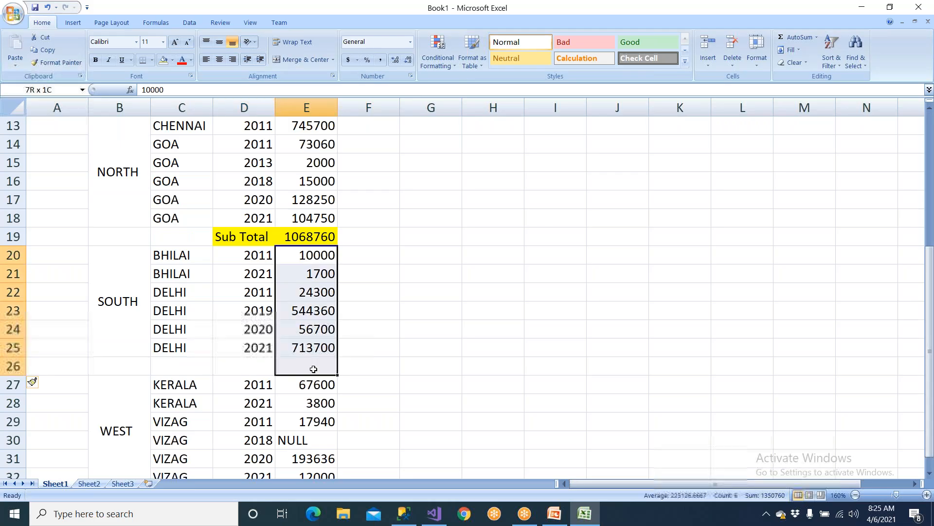
click(793, 37)
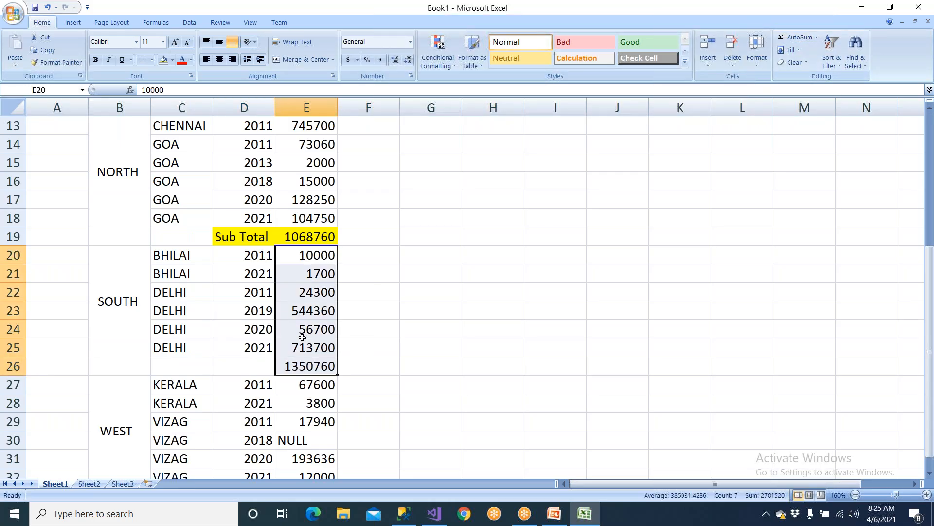
click(246, 373)
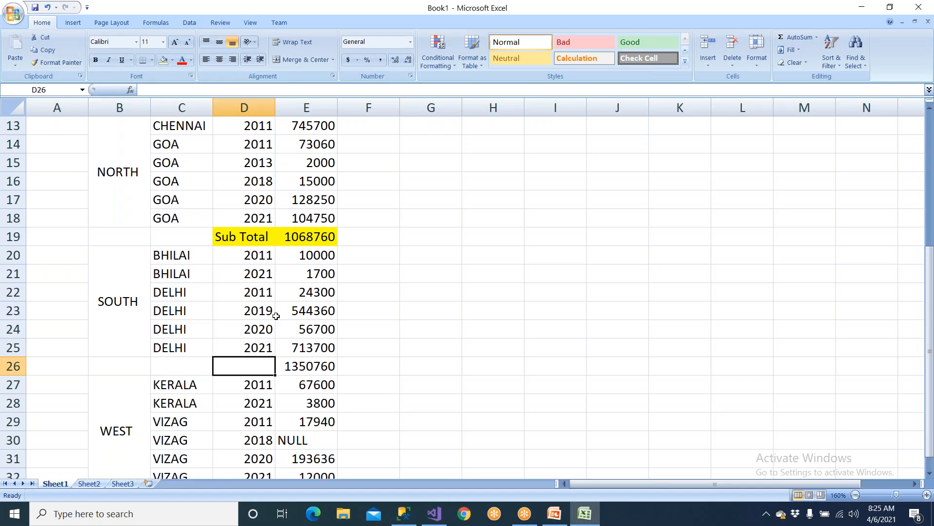
Step: Switch to Visual Studio and examine the two Region columns in the report preview from the top
scroll(276, 315, up, 4)
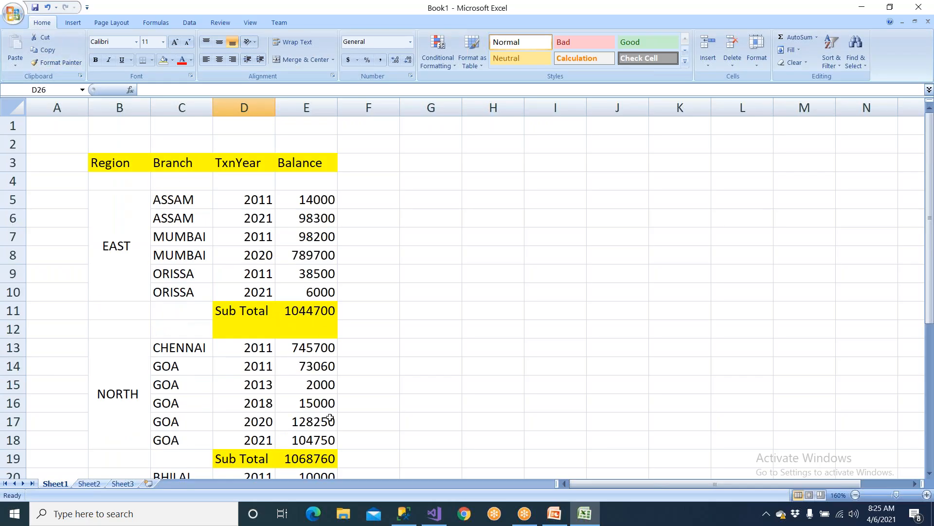
click(435, 513)
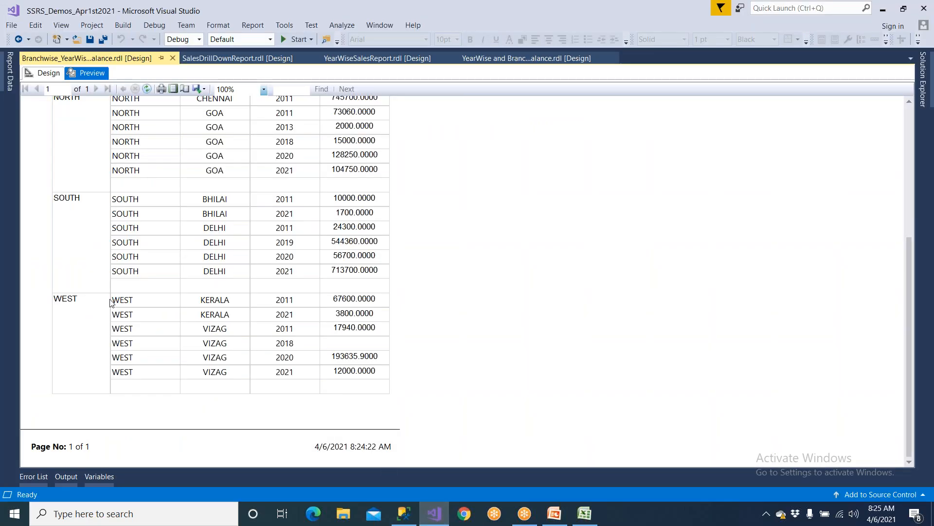
scroll(158, 237, up, 5)
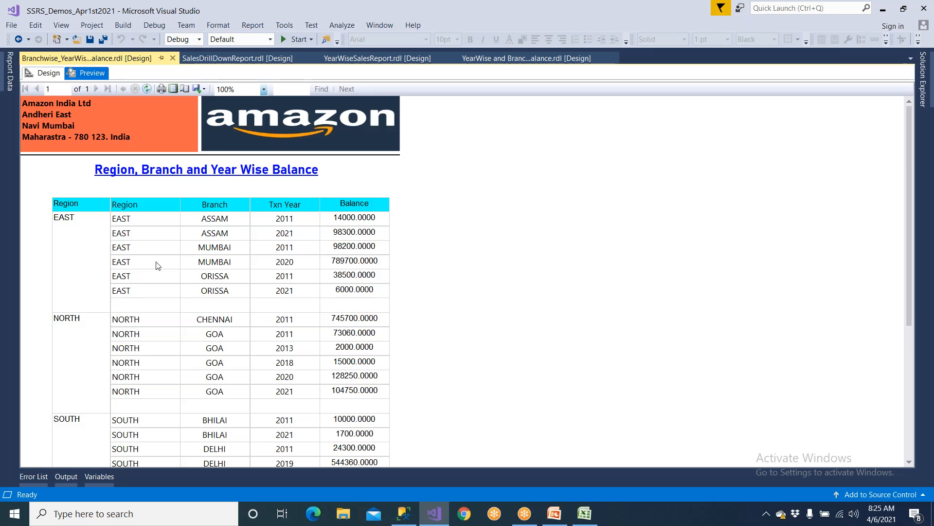
Step: Delete the redundant Region detail column beside the region group column, and save and preview the report
click(48, 72)
click(148, 252)
right_click(147, 252)
click(172, 271)
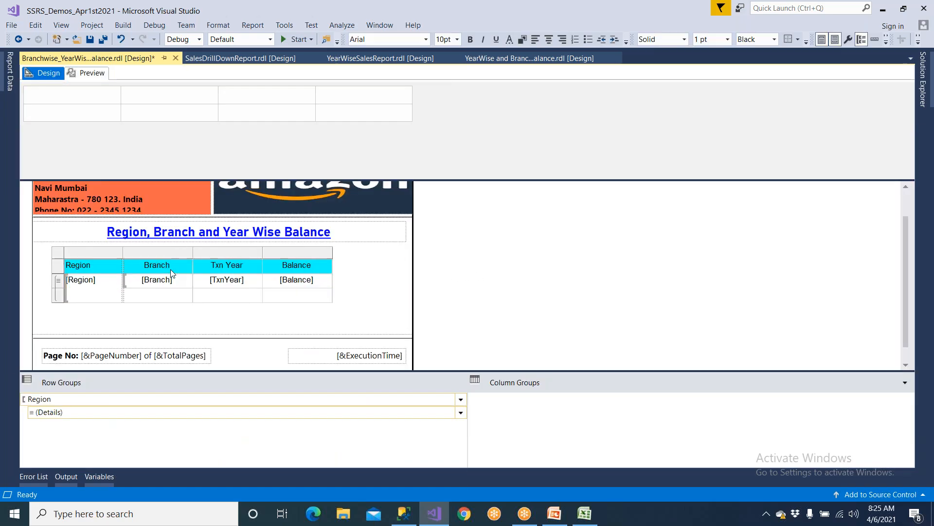
click(89, 39)
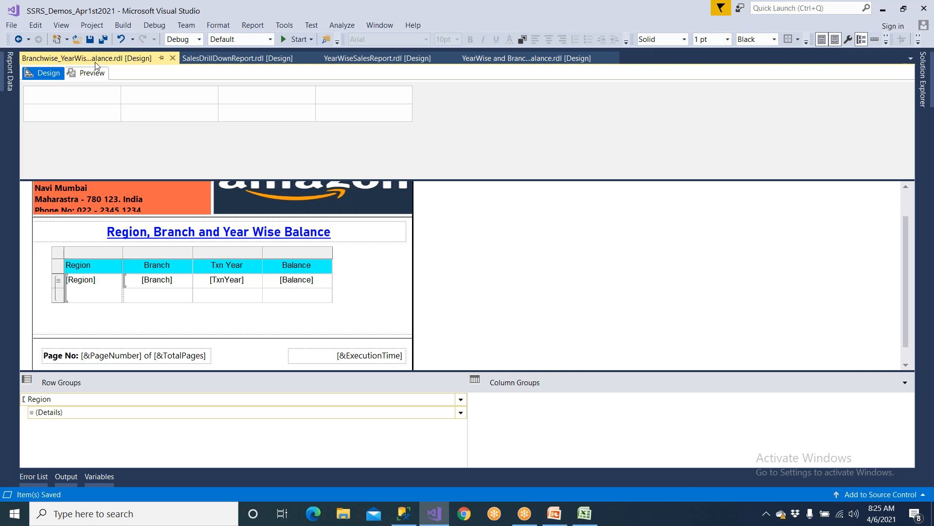
click(95, 73)
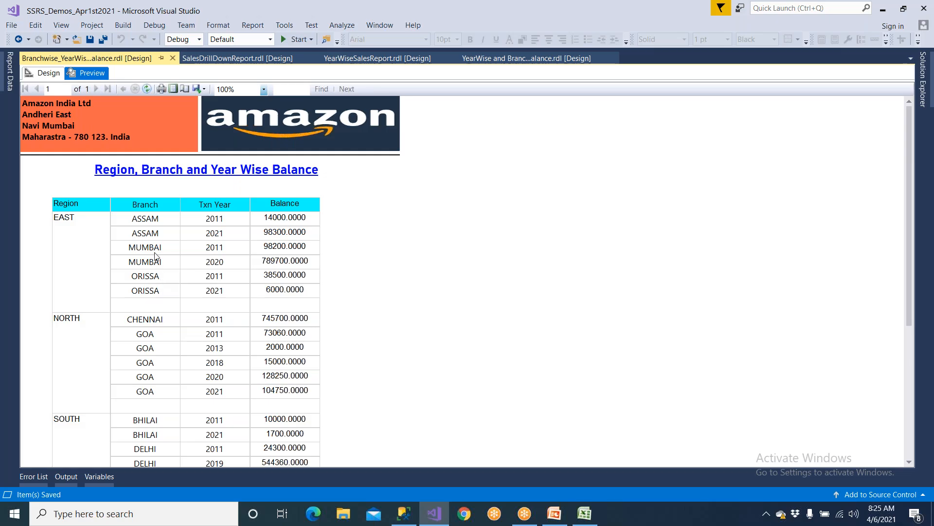
Step: Add a child group on [Branch] under the Region row group, without header or footer, and preview the saved report
click(48, 73)
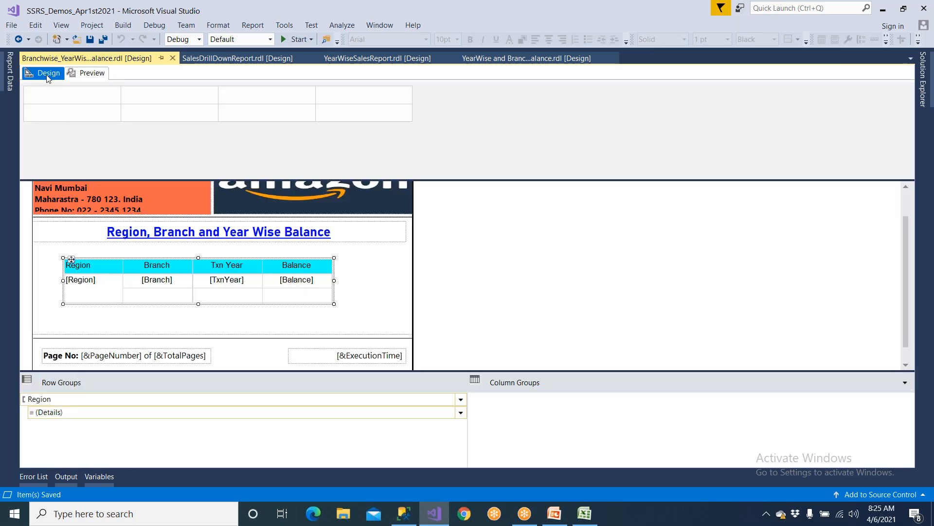
click(89, 398)
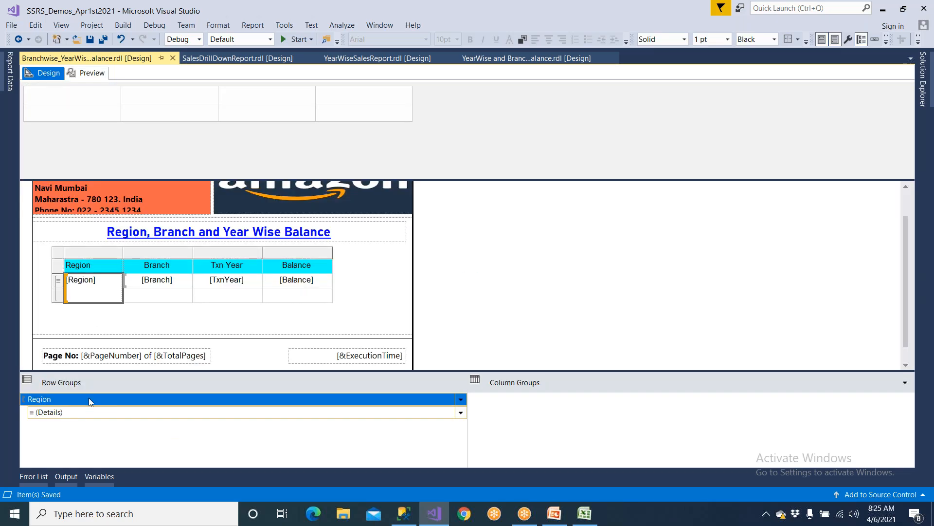
click(462, 400)
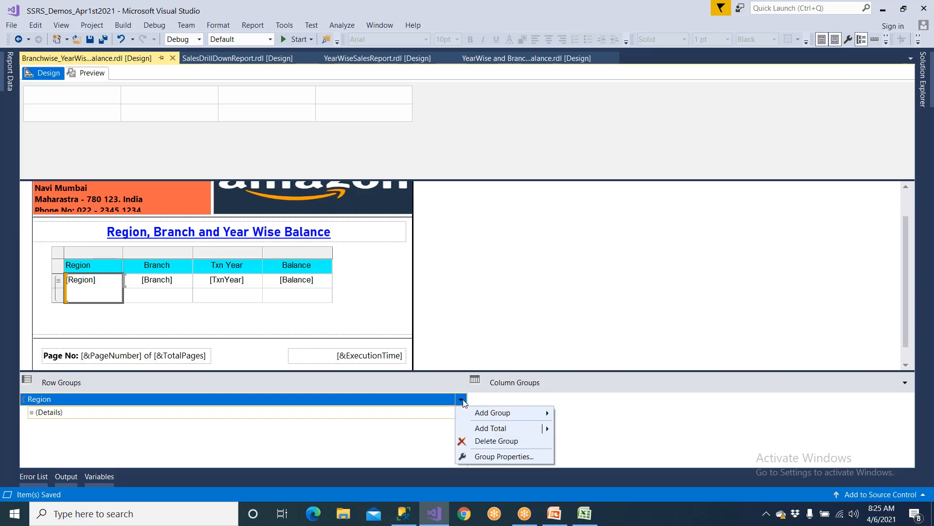
mouse_move(466, 411)
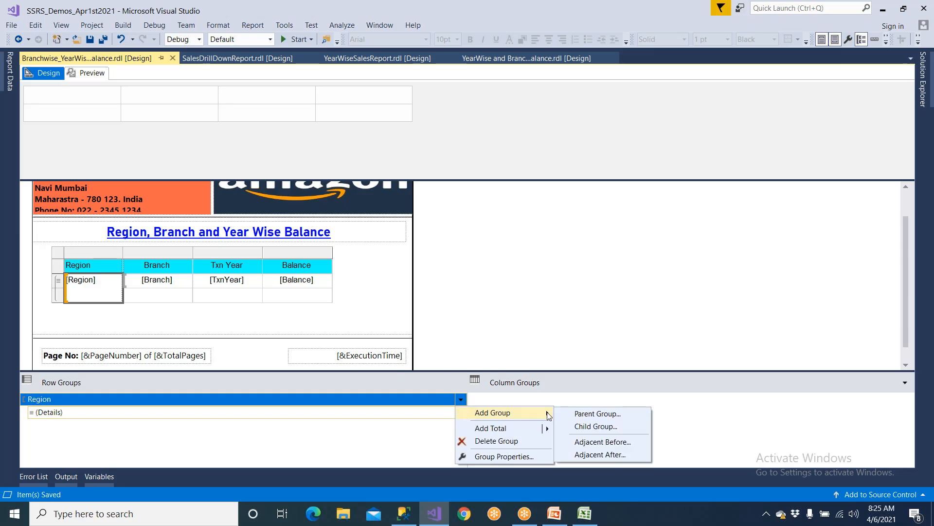
click(591, 427)
click(577, 212)
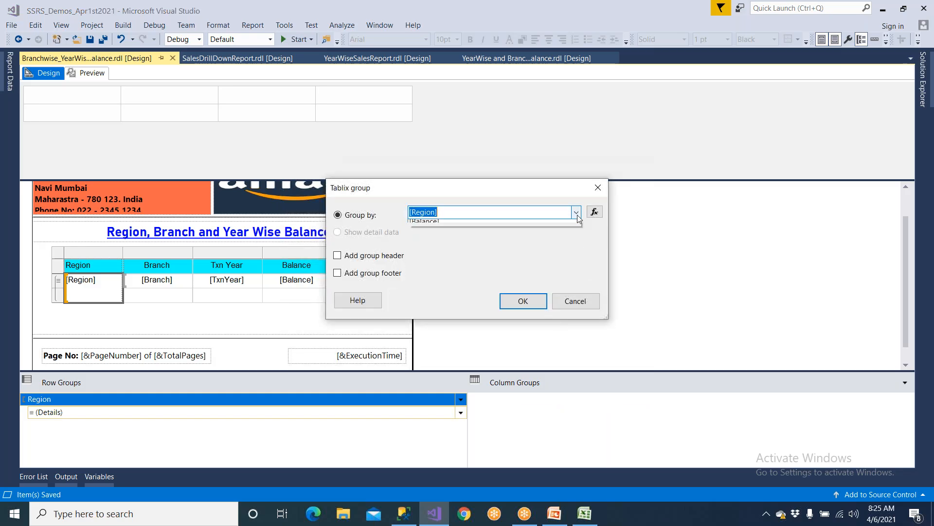
click(447, 235)
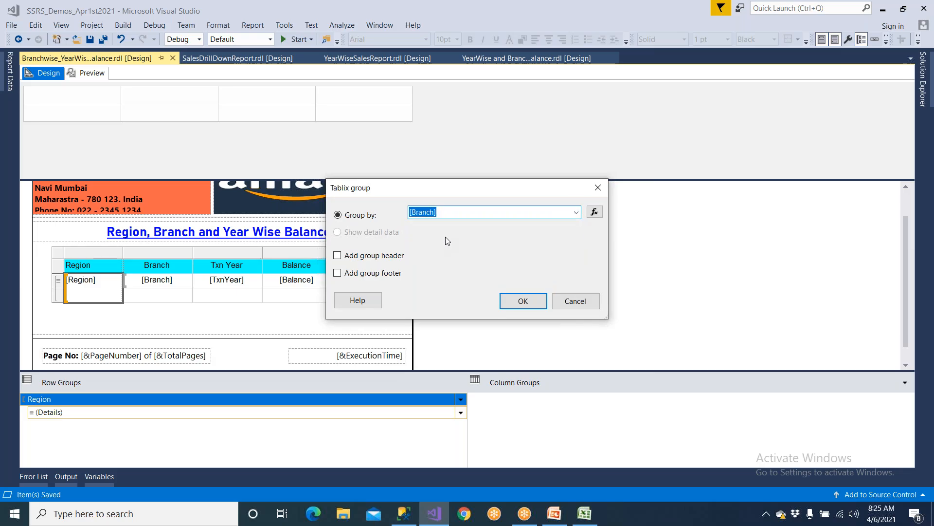
click(535, 305)
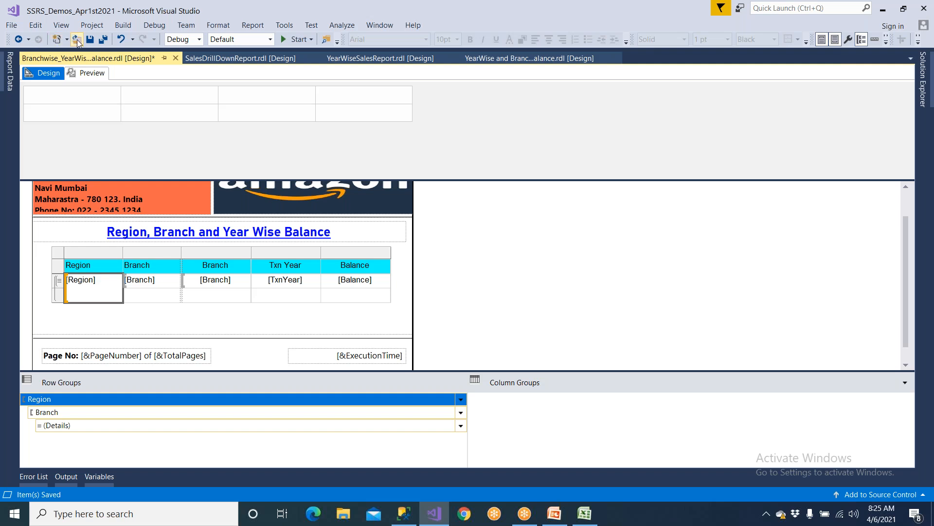
click(89, 72)
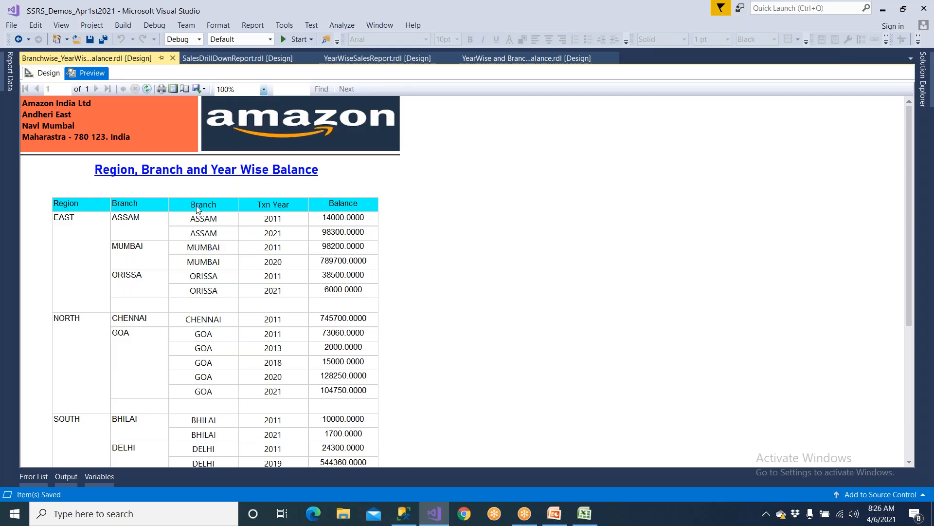
Step: Delete the redundant Branch detail column beside the branch group column, and save and preview the report
click(49, 73)
click(205, 252)
right_click(205, 252)
click(218, 270)
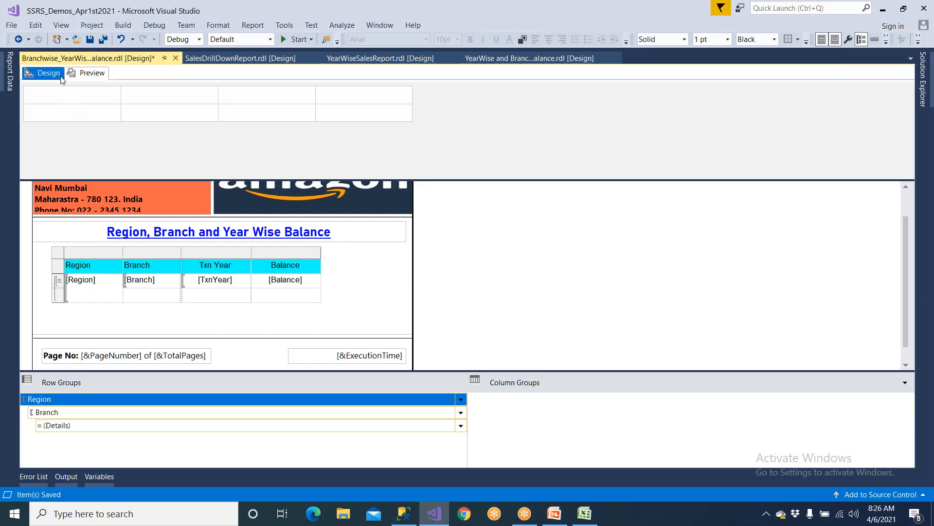
click(94, 73)
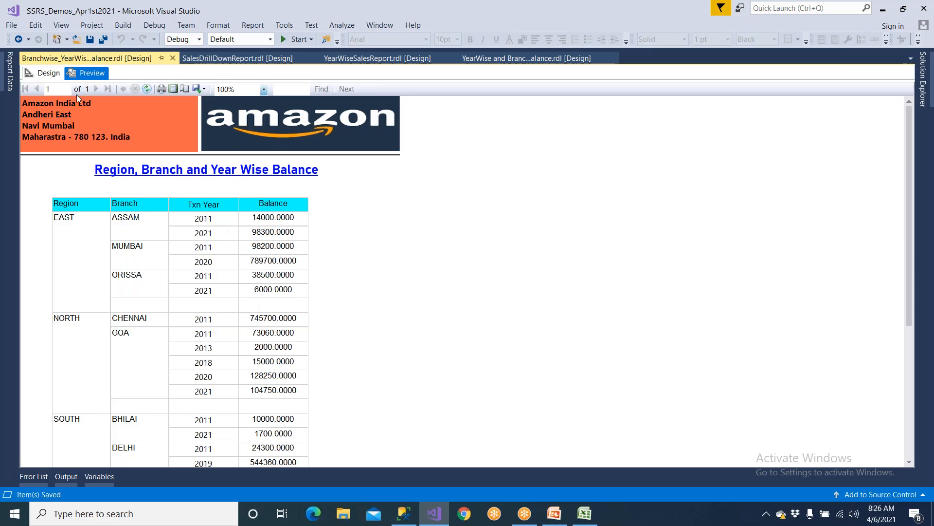
Step: Insert the sum of the Balance field into the region footer row's Balance cell in the report design
click(48, 73)
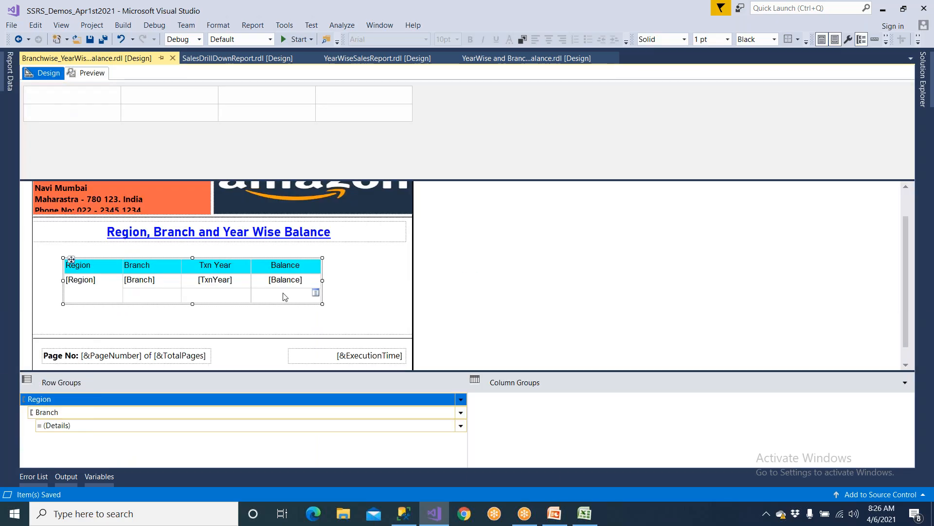
click(316, 295)
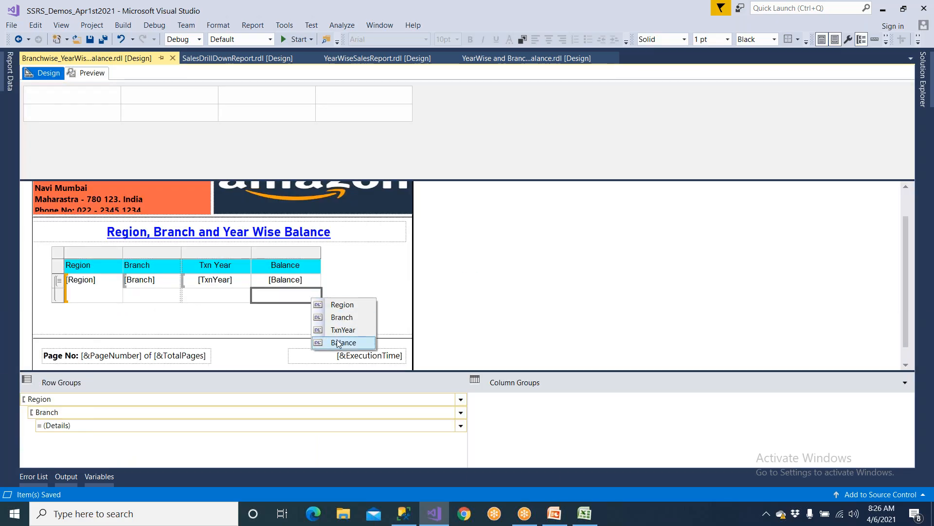
click(322, 342)
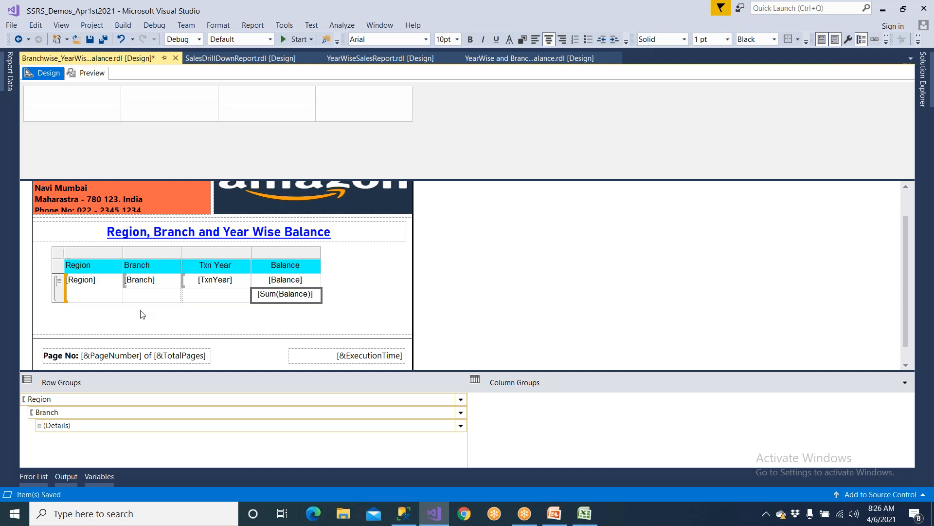
Step: Fill the Txn Year and Balance cells of the region footer row with yellow
click(244, 292)
click(319, 312)
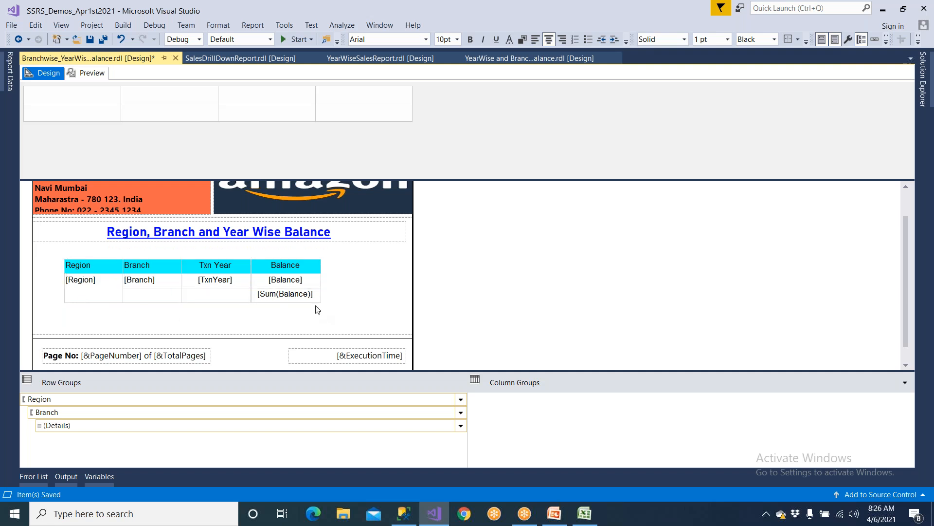
click(316, 296)
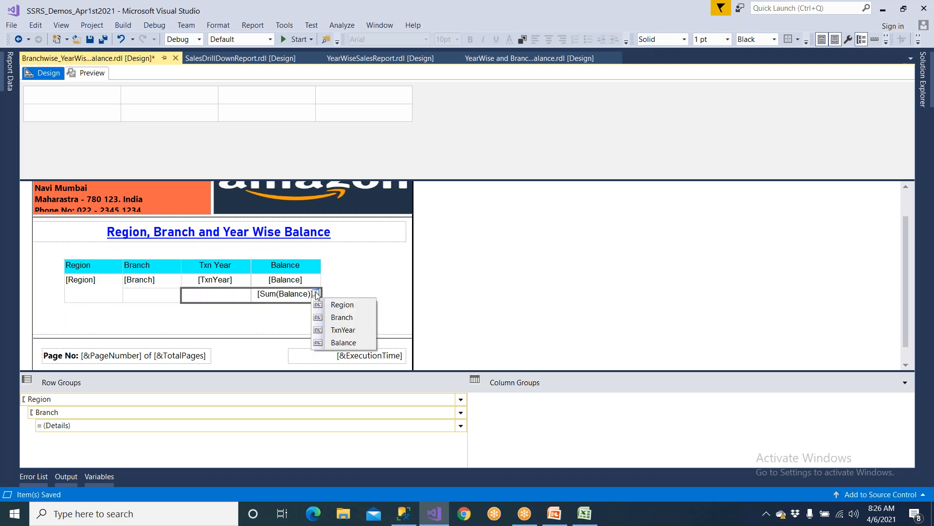
click(524, 39)
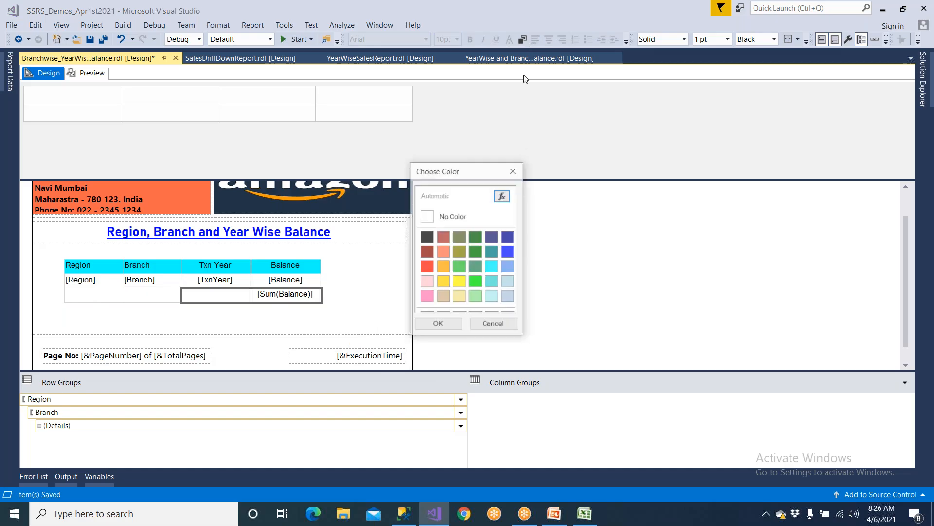
click(459, 281)
click(441, 325)
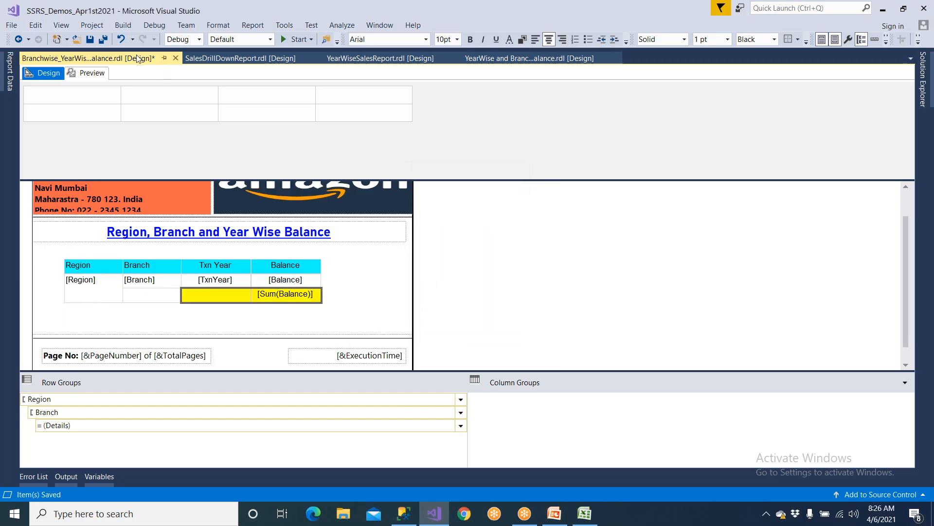
Step: Make the two yellow footer cells bold at 11 pt and enter "Sub Total" in the Txn Year footer cell
click(469, 40)
click(457, 39)
click(447, 74)
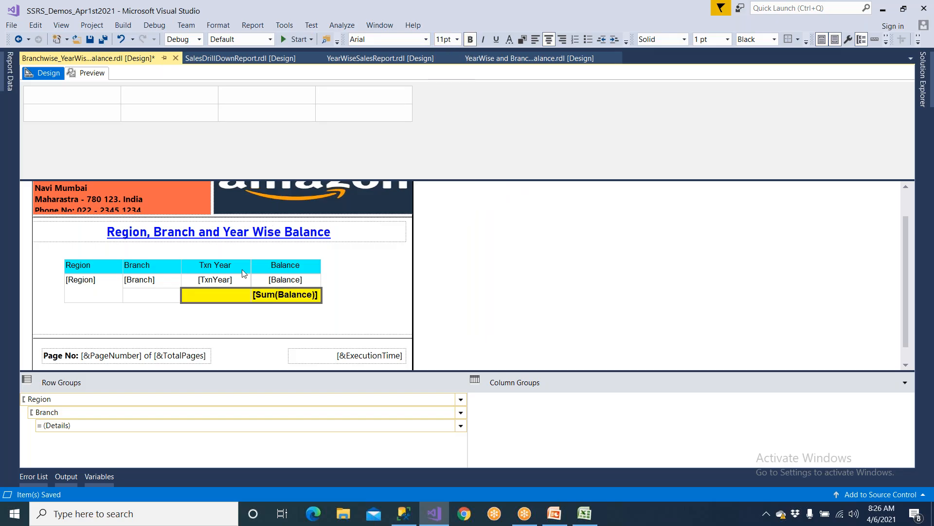
click(230, 293)
text(Sub Total)
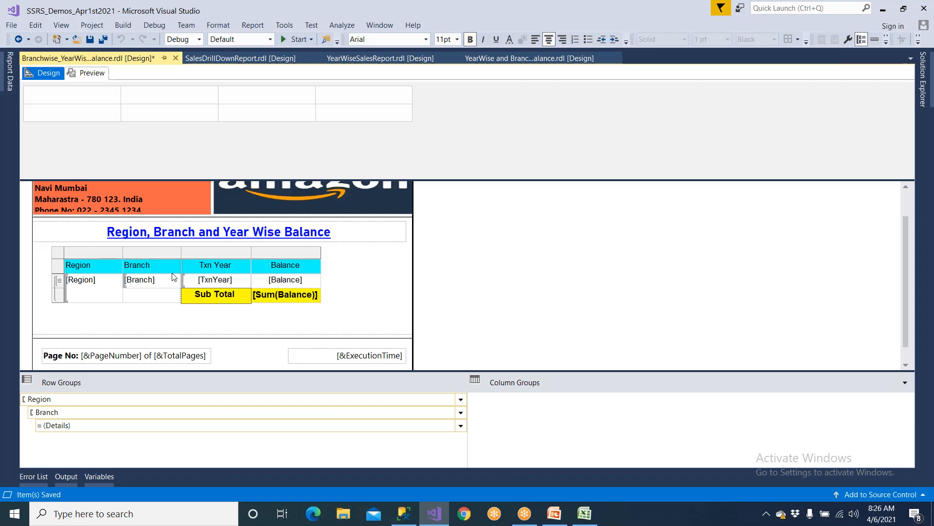
Step: Save the report and preview it, checking the Sub Total rows of every region down to WEST
click(89, 39)
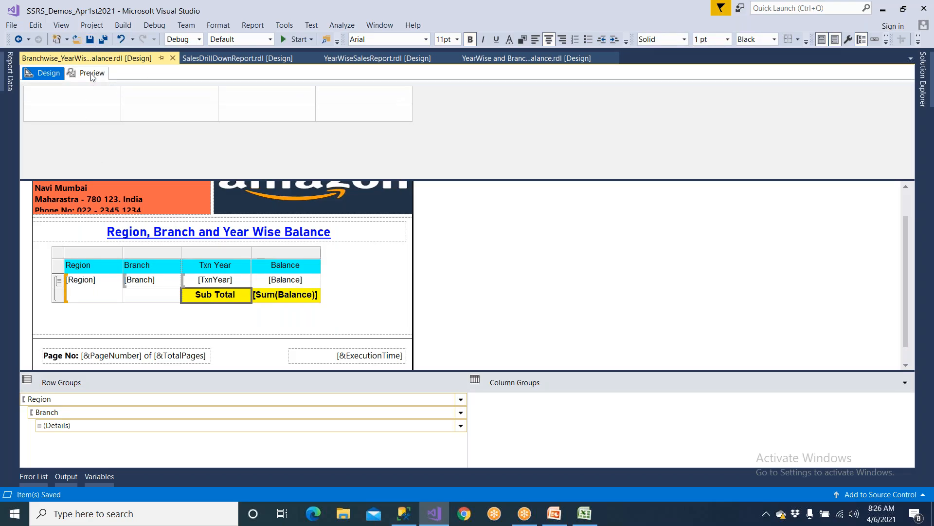
click(91, 74)
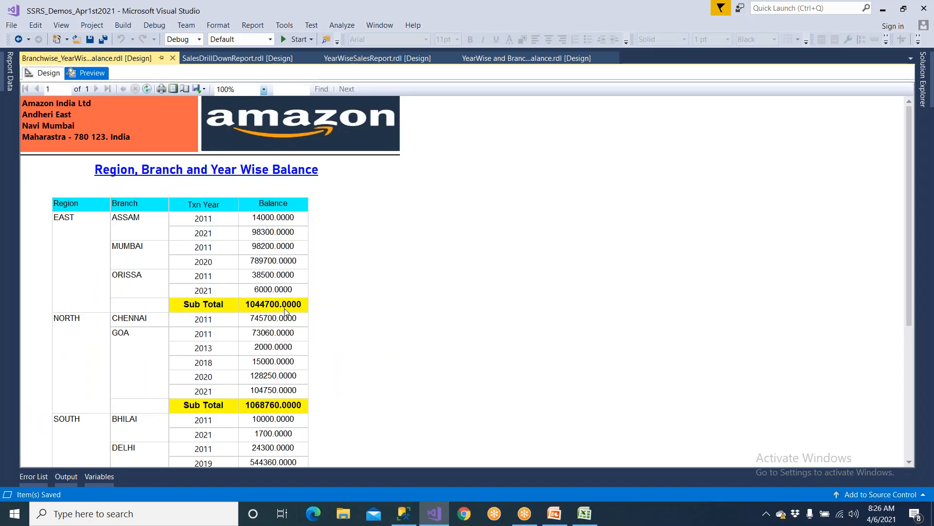
scroll(285, 311, down, 3)
scroll(283, 343, down, 2)
scroll(283, 343, down, 3)
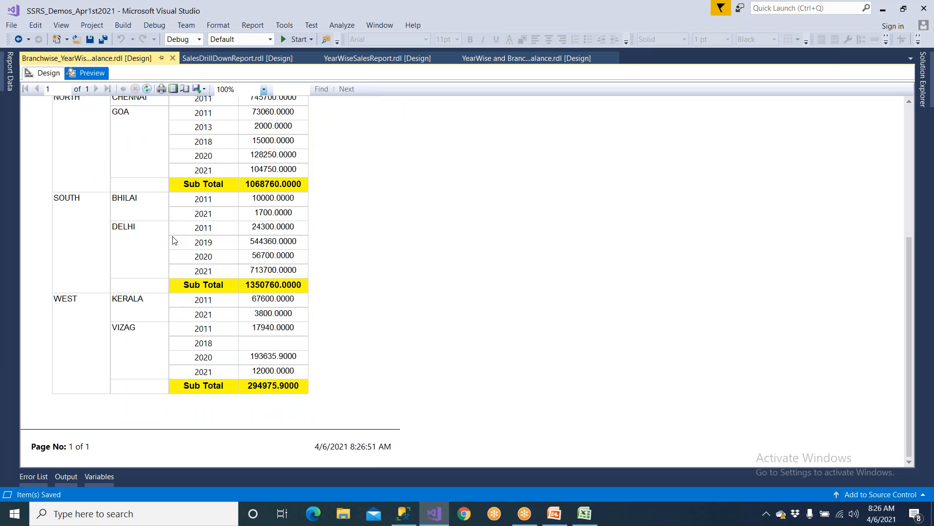
scroll(173, 240, up, 9)
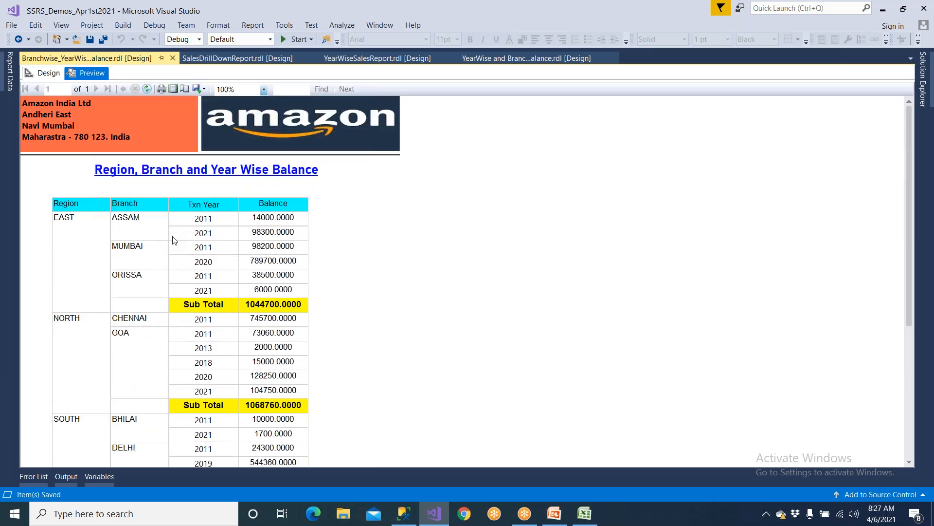
Step: Add a total row after the Region row group in the report design and make that row bold
click(44, 74)
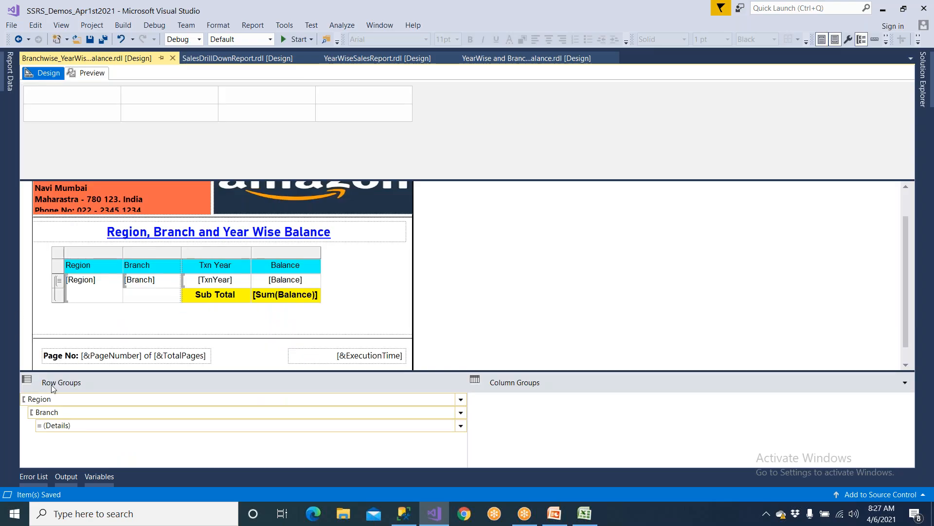
click(63, 400)
click(461, 400)
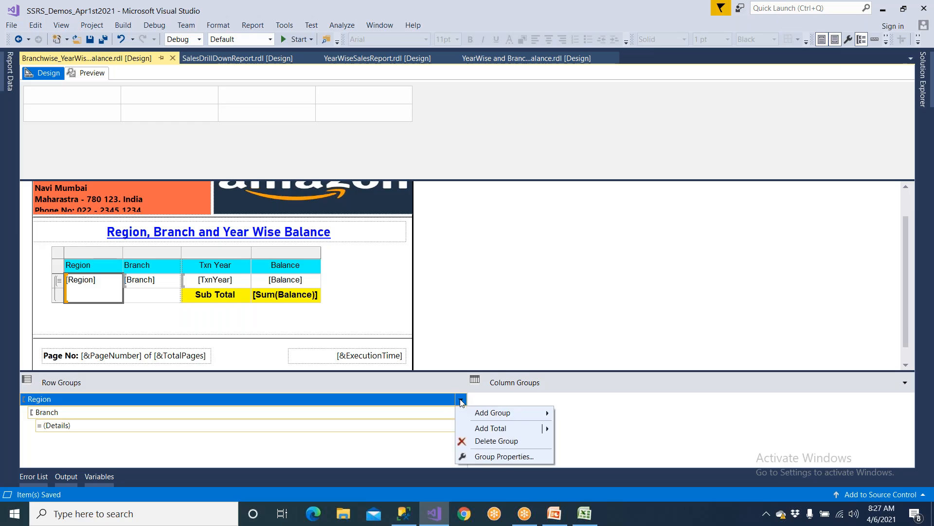
mouse_move(483, 429)
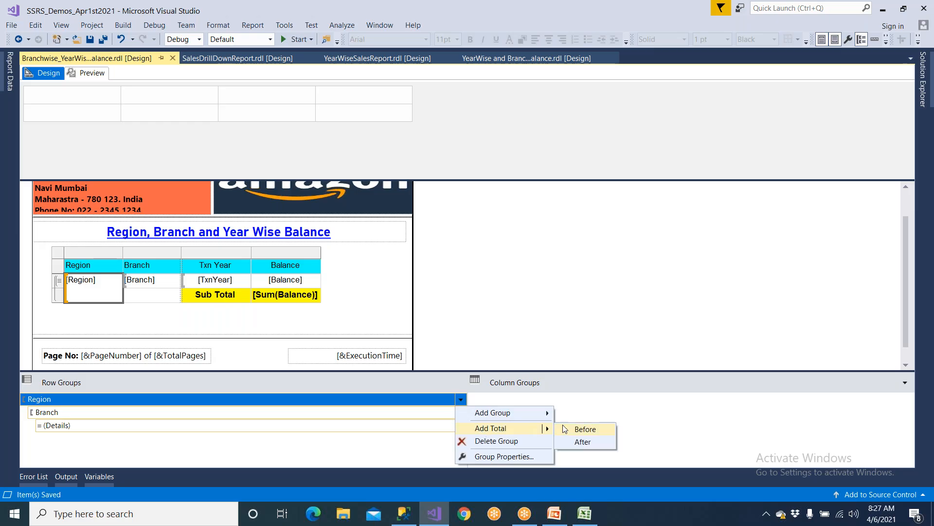
click(583, 442)
click(58, 309)
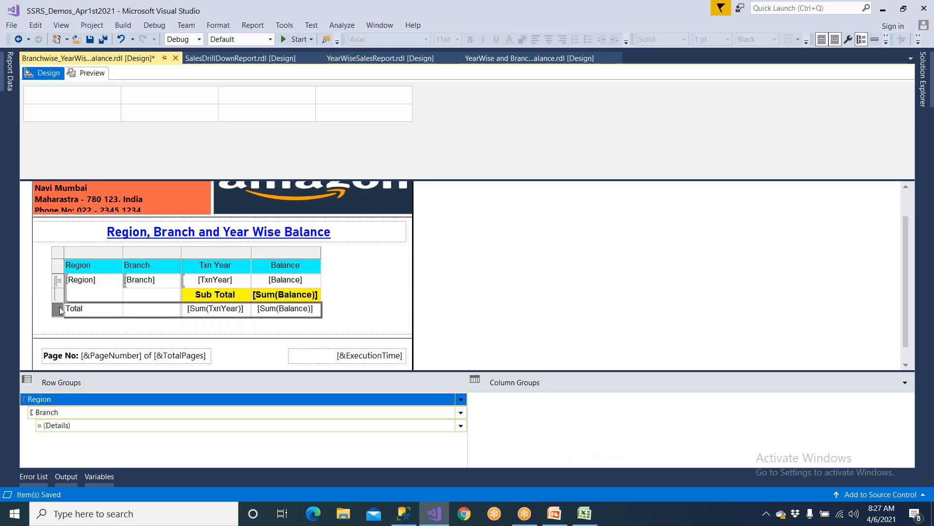
click(471, 41)
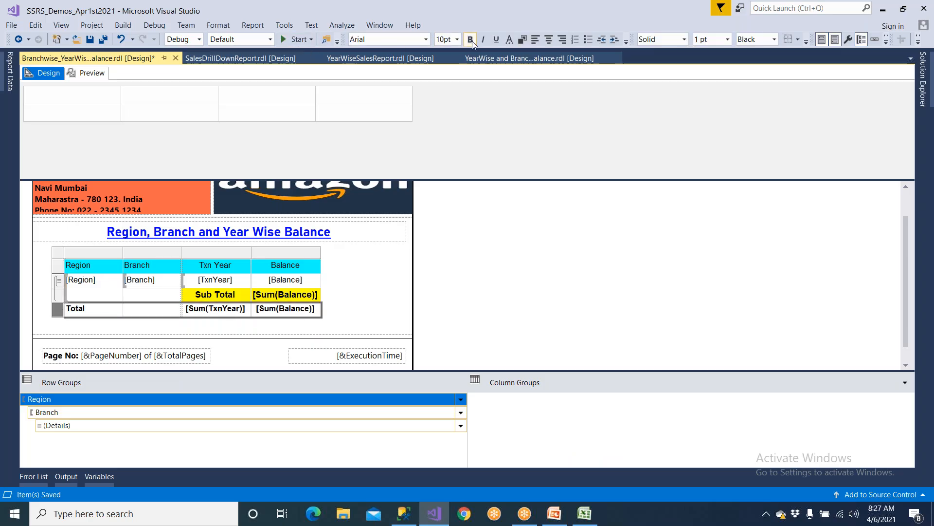
Step: Clear the summed Txn Year expression from the Total row of the report table
click(211, 265)
double_click(237, 309)
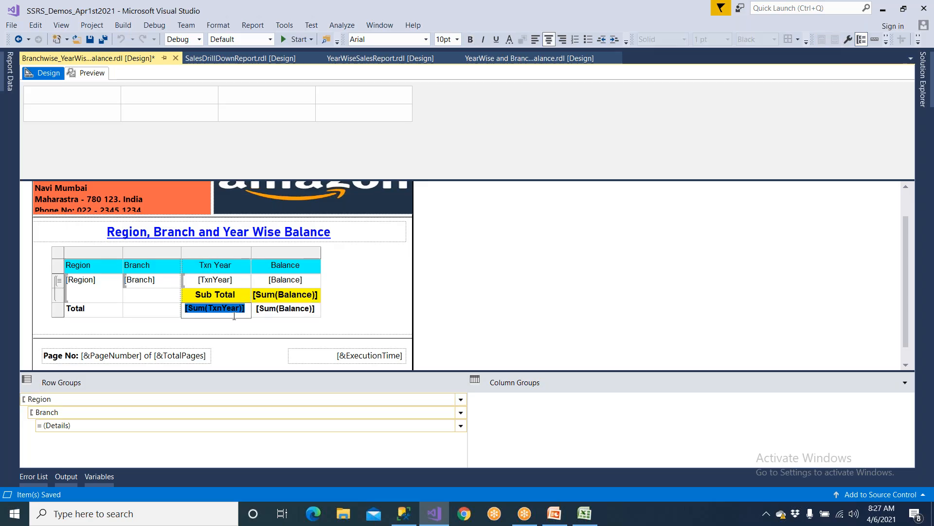
click(234, 337)
click(246, 310)
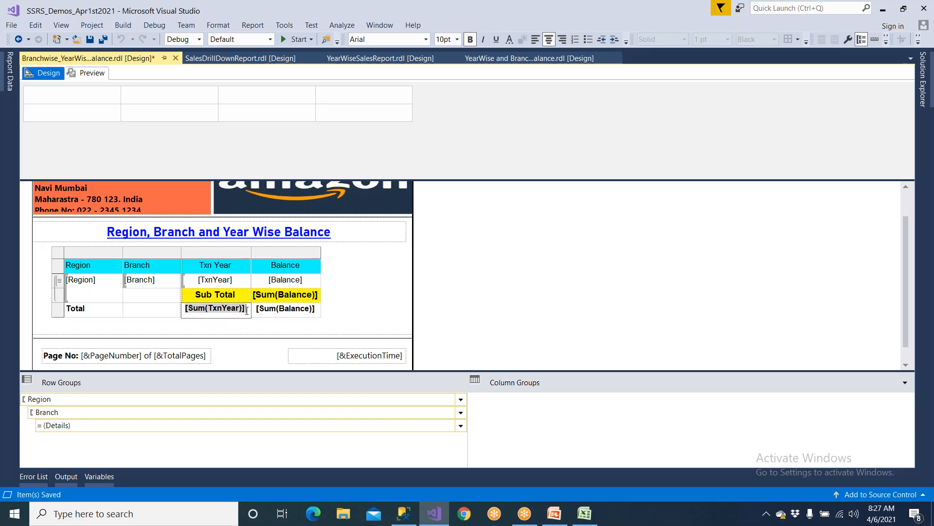
double_click(247, 310)
key(Delete)
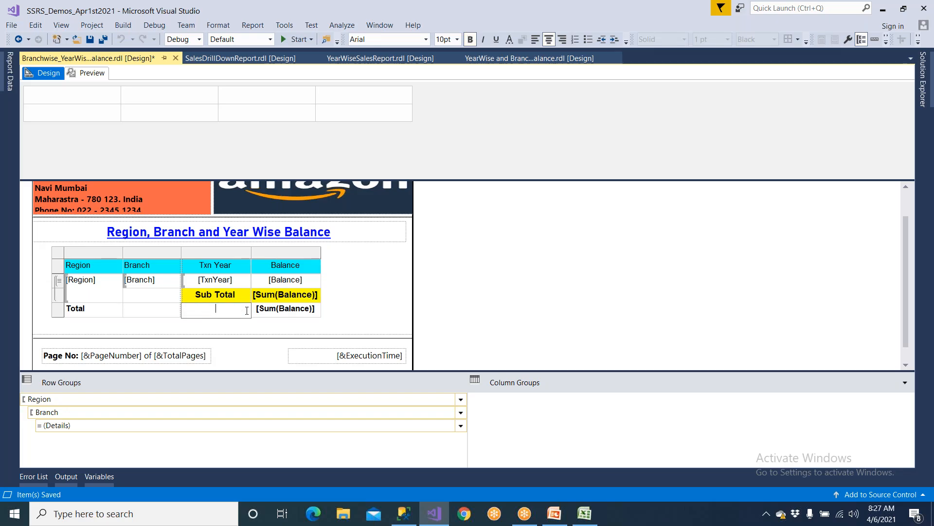
Step: Fill the entire Total row of the table with green
click(117, 307)
click(56, 310)
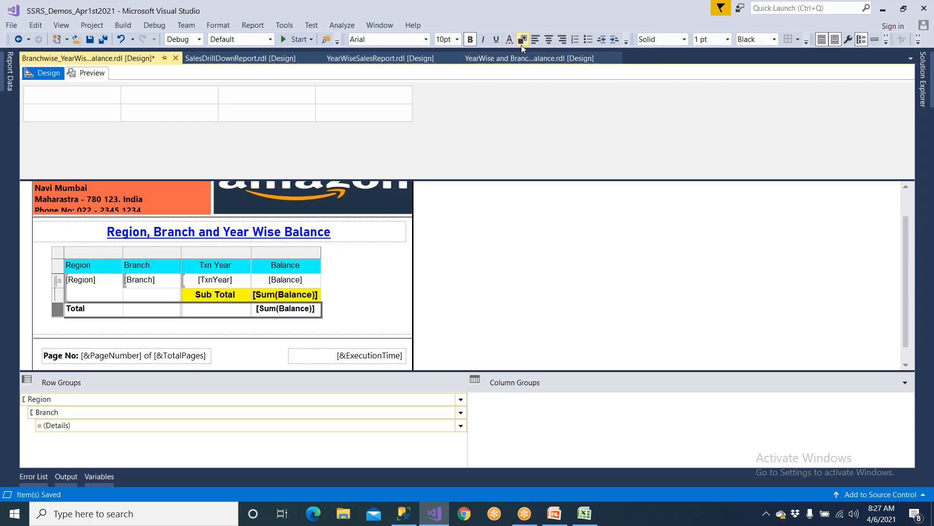
click(509, 40)
click(476, 281)
click(438, 324)
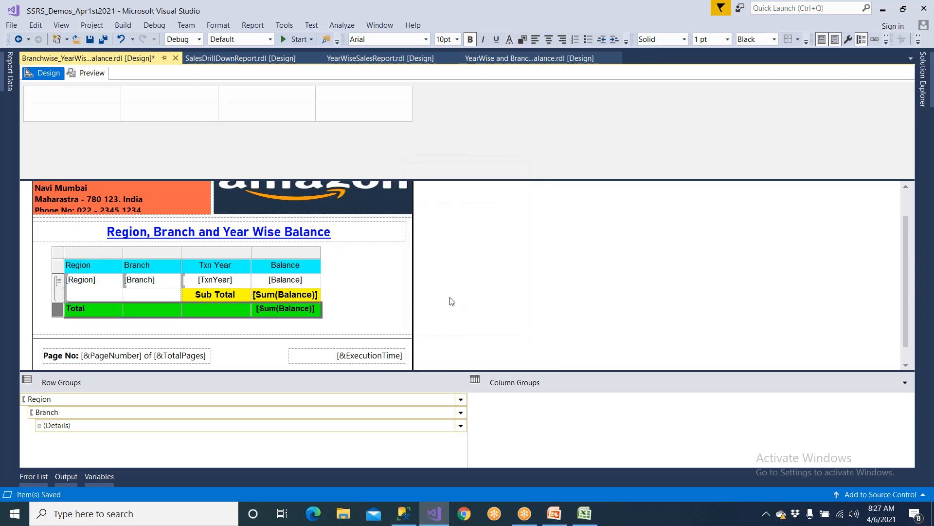
Step: Save the report and preview it, checking the rows from EAST down to the green Total row
click(90, 39)
click(92, 76)
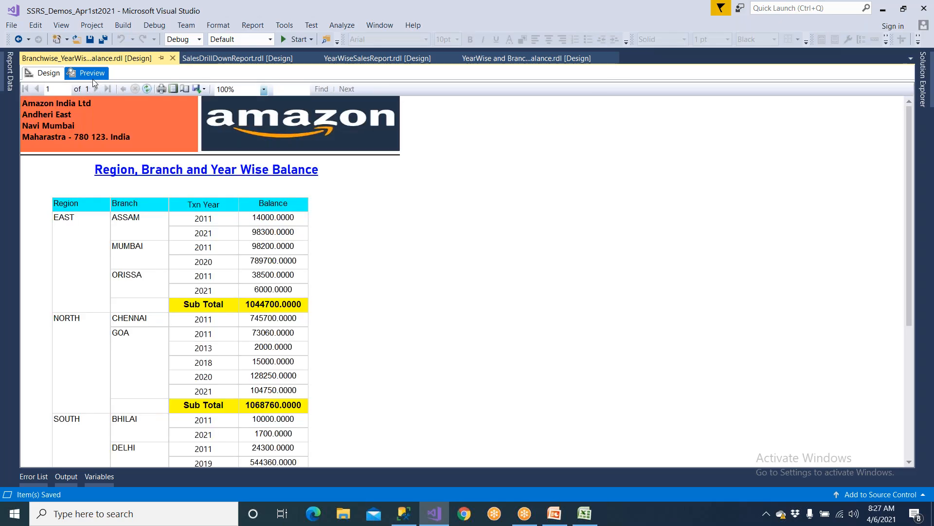
scroll(157, 252, down, 2)
scroll(157, 252, down, 2)
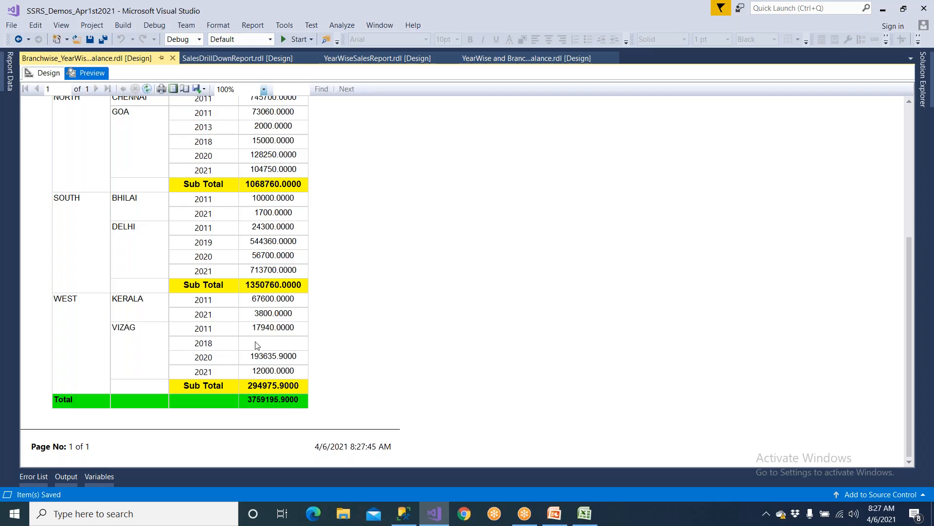
Step: Switch to SQL Server Management Studio and examine the WEST region's VIZAG 2018 row in the query results
click(404, 514)
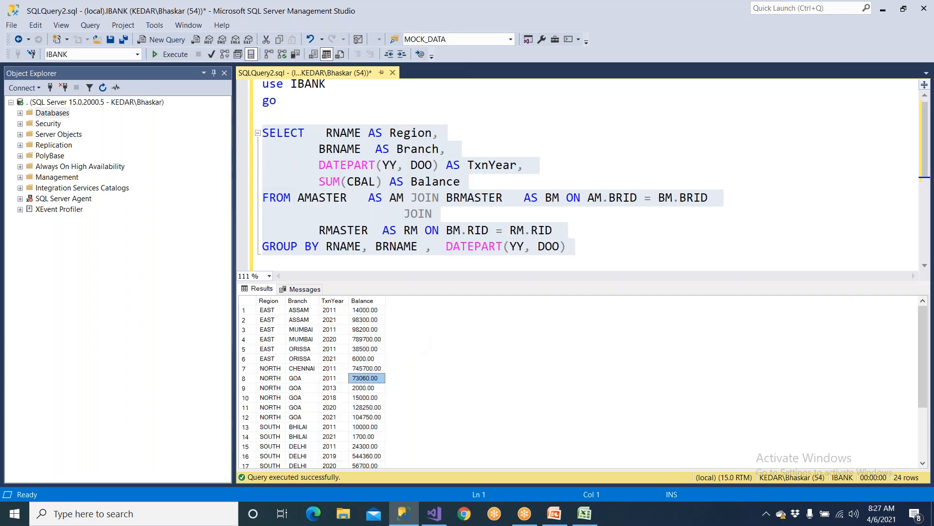
scroll(373, 428, down, 3)
click(373, 435)
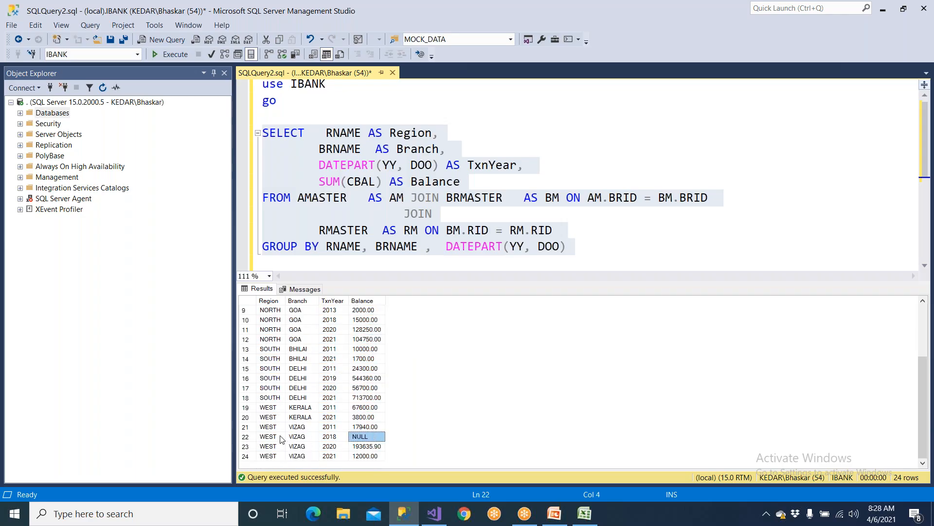
click(281, 436)
click(299, 436)
click(329, 437)
click(358, 438)
click(339, 439)
click(363, 438)
click(318, 436)
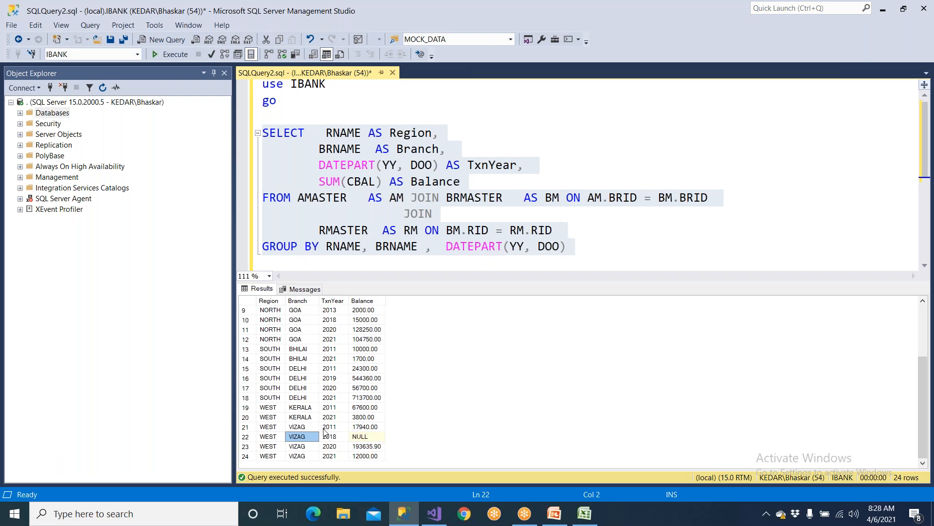
click(358, 436)
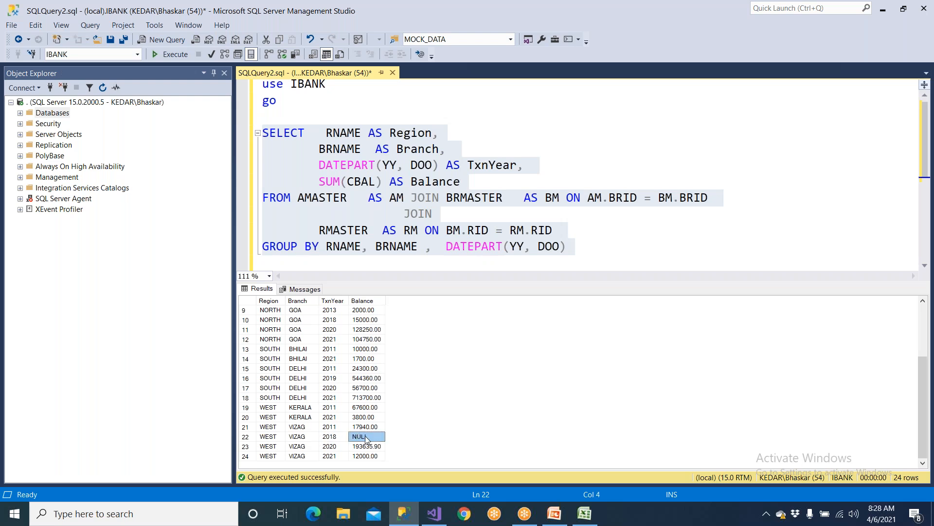
Step: Wrap the balance sum in the SELECT query so it reads isnull(SUM(CBAL),0) AS Balance
click(321, 184)
click(319, 181)
text(isnu)
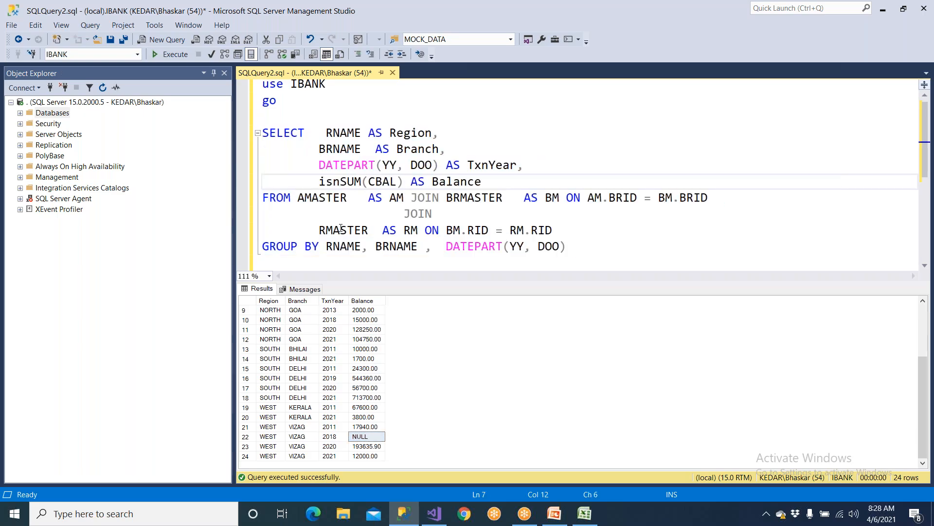
text(ll()
key(Right)
key(Right)
key(Right)
key(Right)
key(Right)
key(Right)
key(Right)
key(Right)
key(Right)
text(,0))
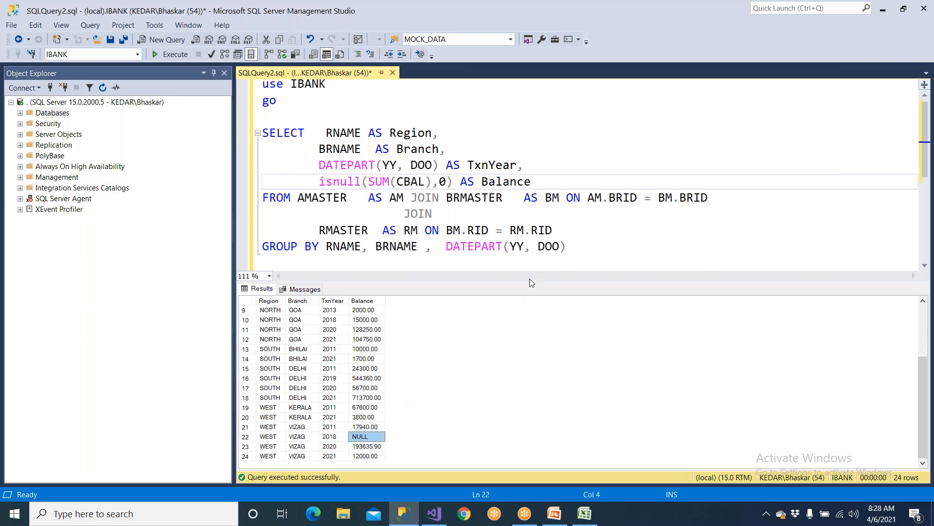
Step: Run the edited SELECT query and check the VIZAG 2018 balance against the isnull(SUM(CBAL),0) expression
drag(566, 247, 258, 131)
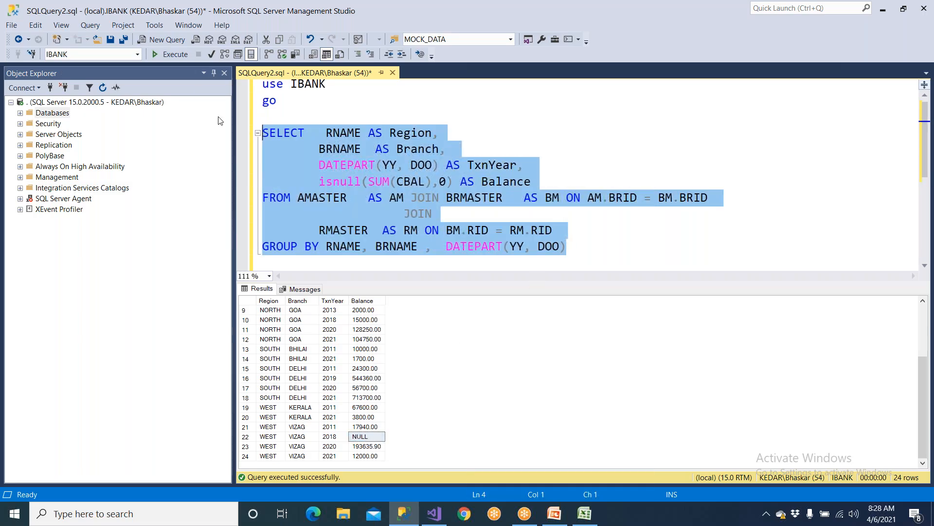
click(170, 55)
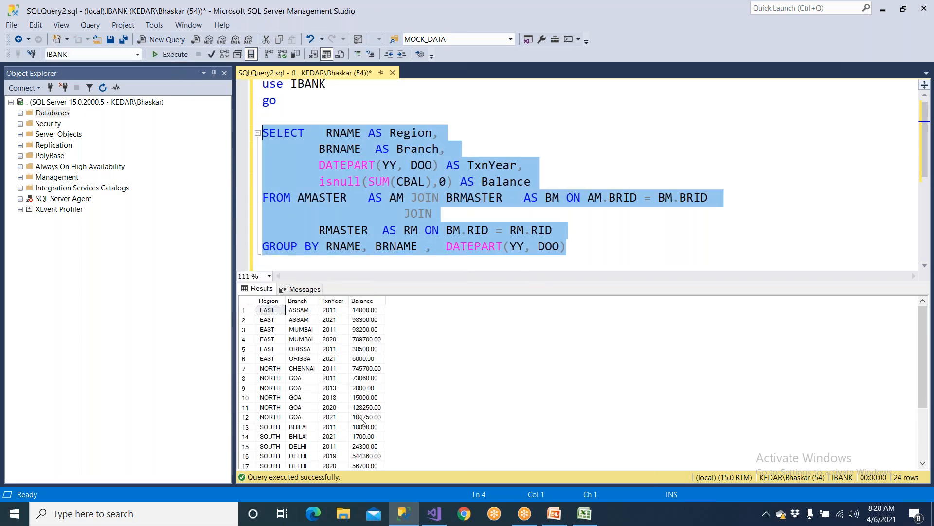
scroll(371, 431, down, 3)
click(374, 437)
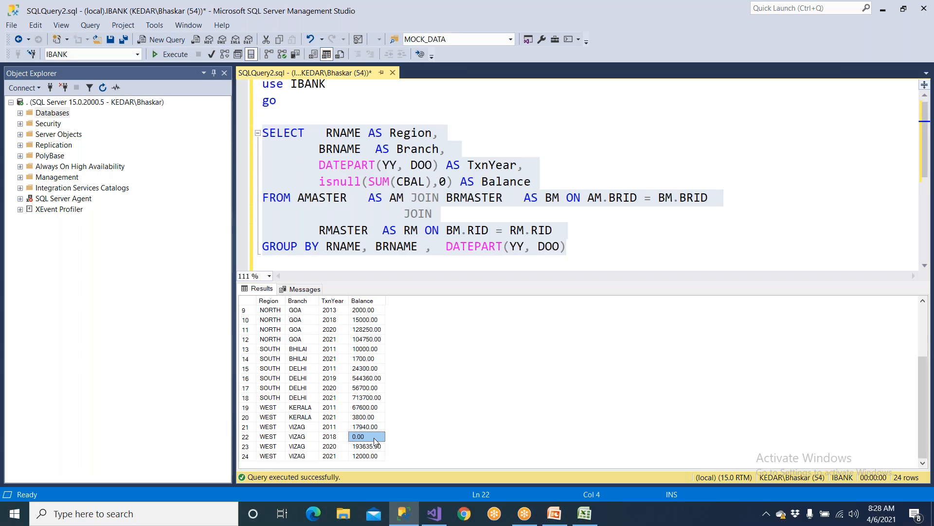
click(379, 165)
drag(316, 182, 430, 182)
click(397, 197)
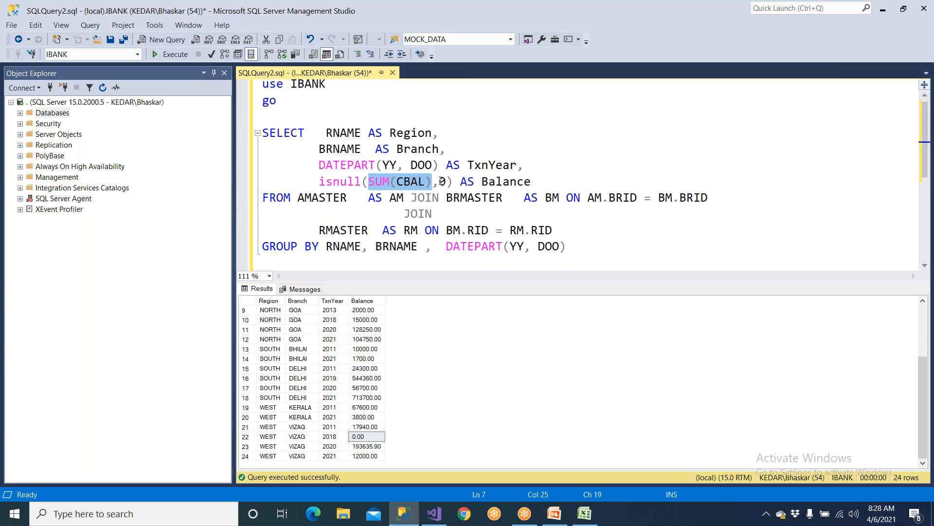
click(440, 182)
click(360, 181)
click(369, 181)
Step: Copy the complete SELECT query, from SELECT through the GROUP BY line
drag(573, 249, 235, 128)
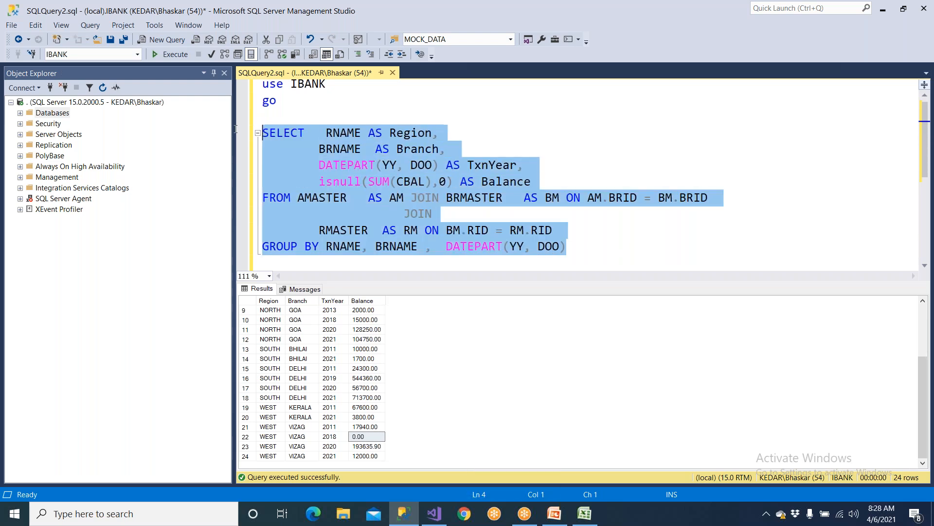
right_click(326, 161)
click(354, 184)
Step: Switch to the report design in Visual Studio and replace the MainSET dataset's query with the copied one
click(434, 513)
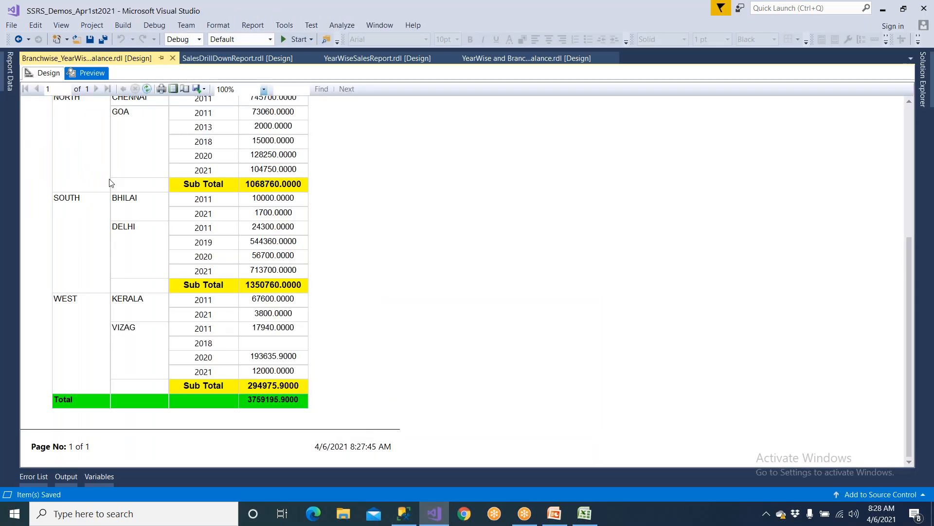
click(49, 72)
click(9, 71)
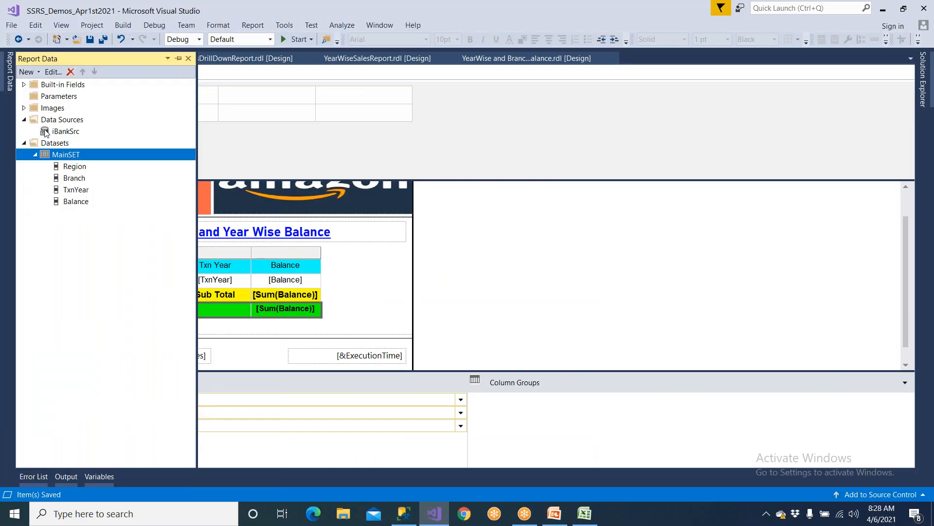
double_click(71, 154)
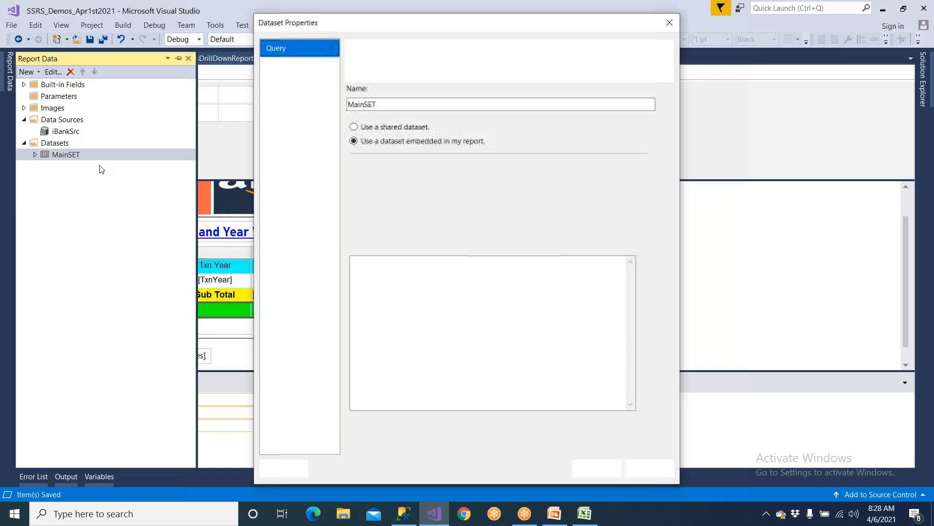
click(438, 315)
key(ctrl+a)
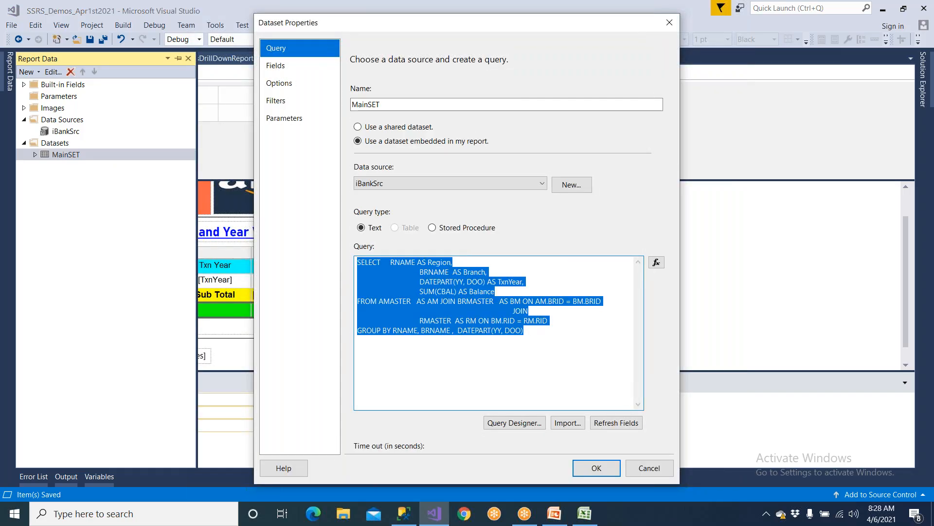
key(Delete)
key(ctrl+v)
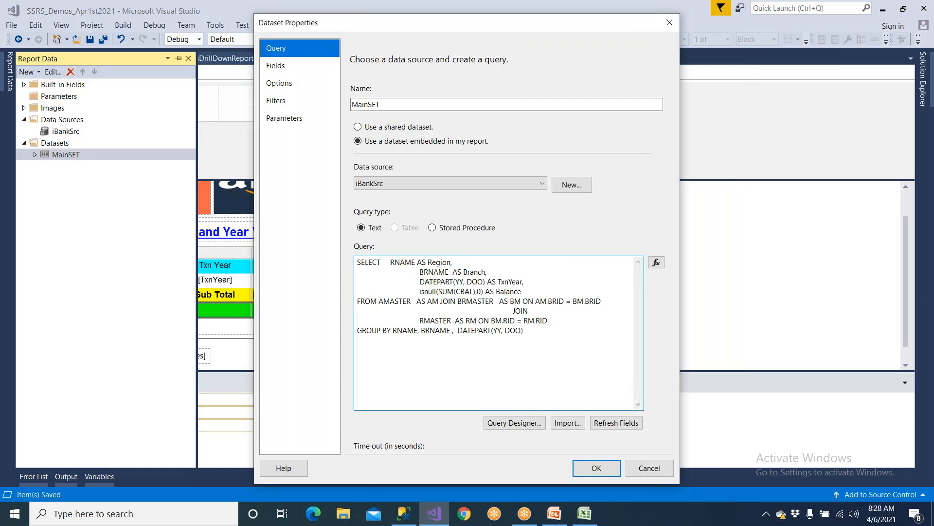
click(586, 468)
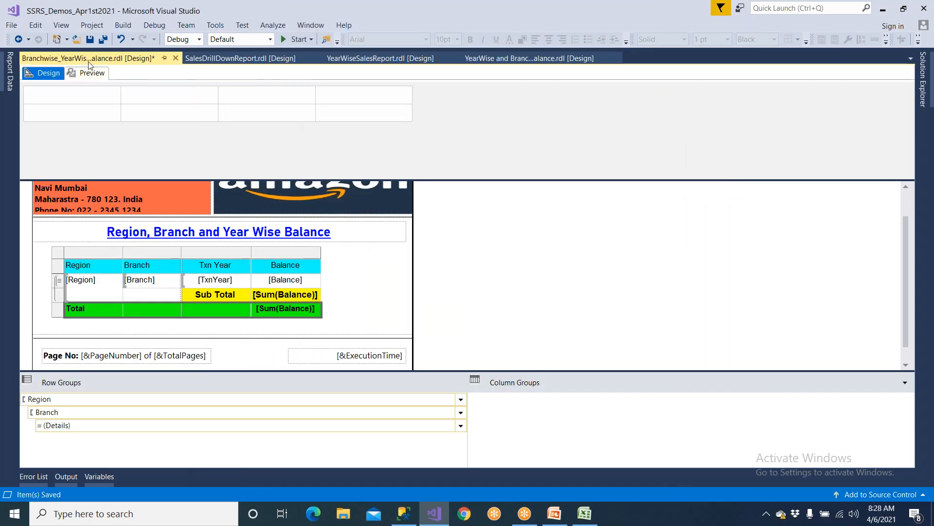
Step: Save the report and preview it again, checking the 2018 balance of the VIZAG branch
click(102, 39)
click(95, 74)
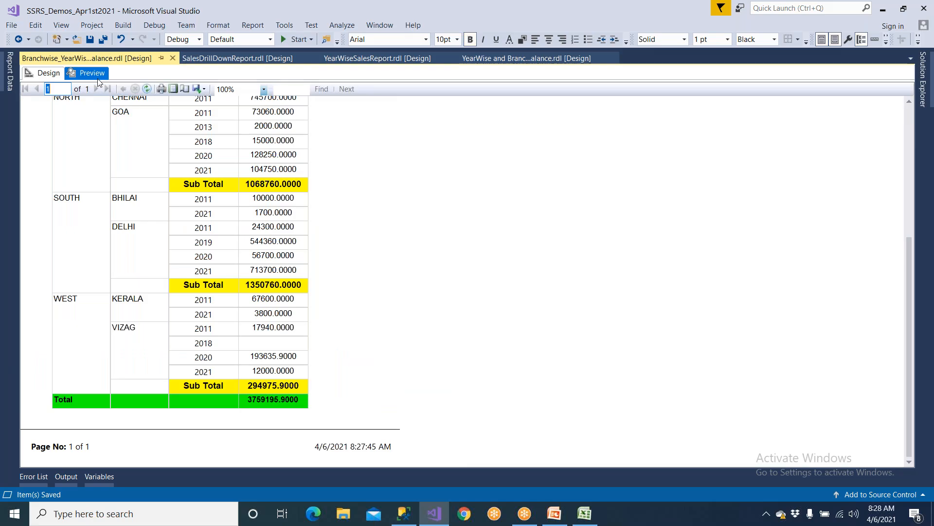
scroll(163, 176, down, 3)
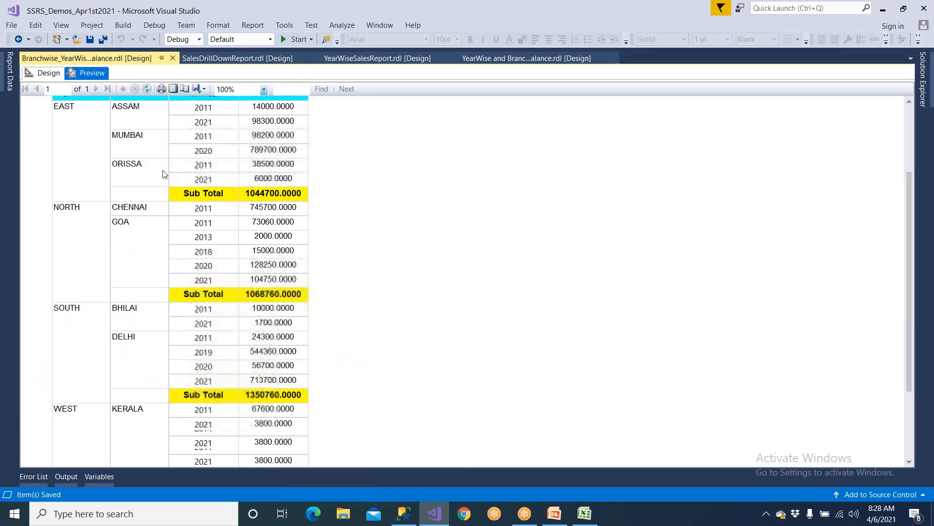
scroll(164, 176, down, 3)
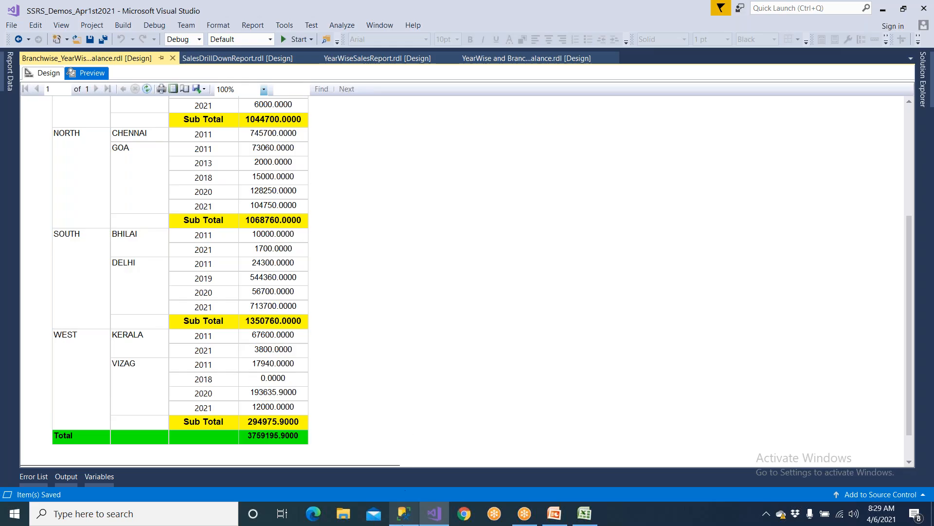
Step: Compare the SELECT query and its isnull balance expression in SQL Server Management Studio with the report preview in Visual Studio
click(404, 513)
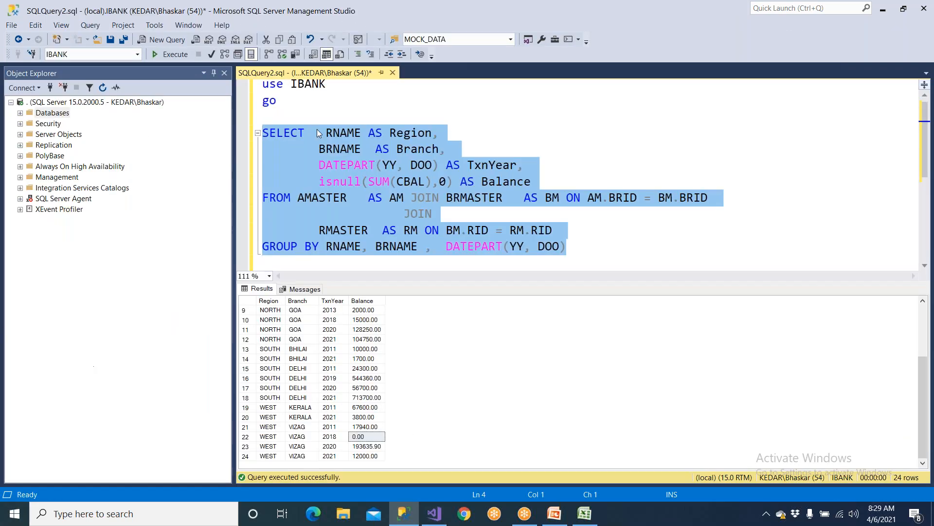
click(389, 214)
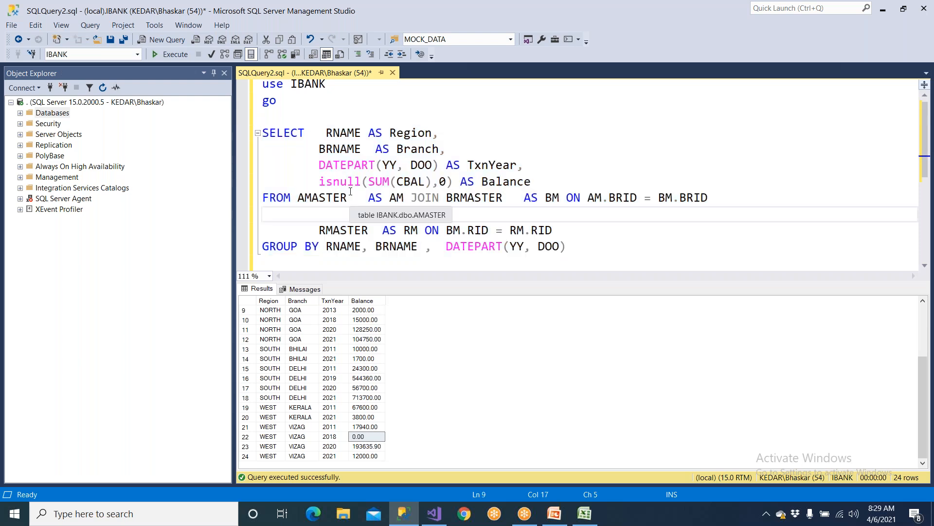
drag(265, 117, 597, 244)
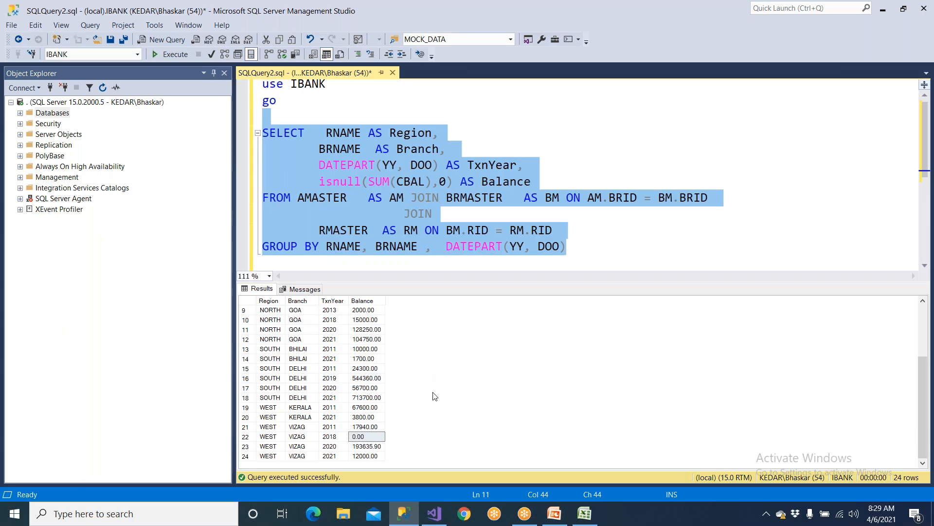
click(434, 514)
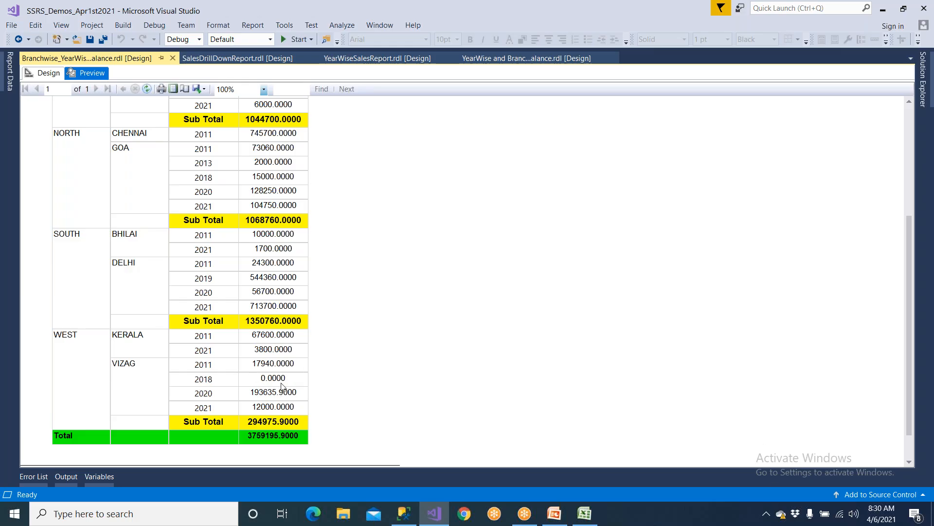
click(404, 513)
click(348, 182)
drag(318, 182, 547, 187)
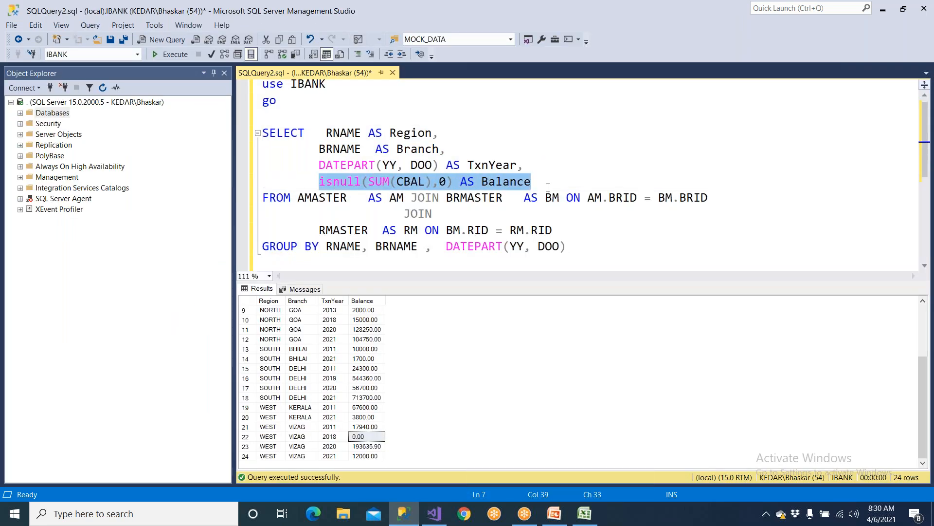
click(435, 514)
scroll(388, 317, up, 5)
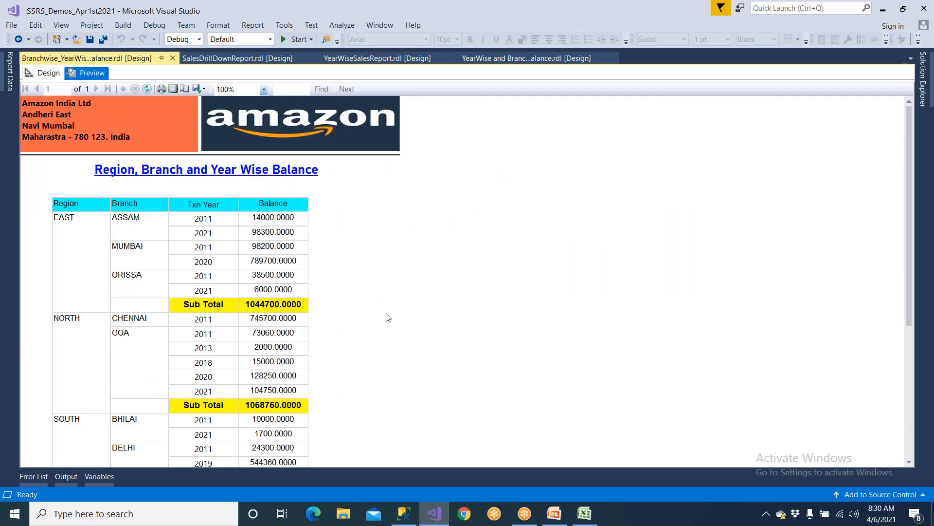
Step: In the report design, open the number formatting of the detail row's Balance cell and choose the Currency category
click(50, 78)
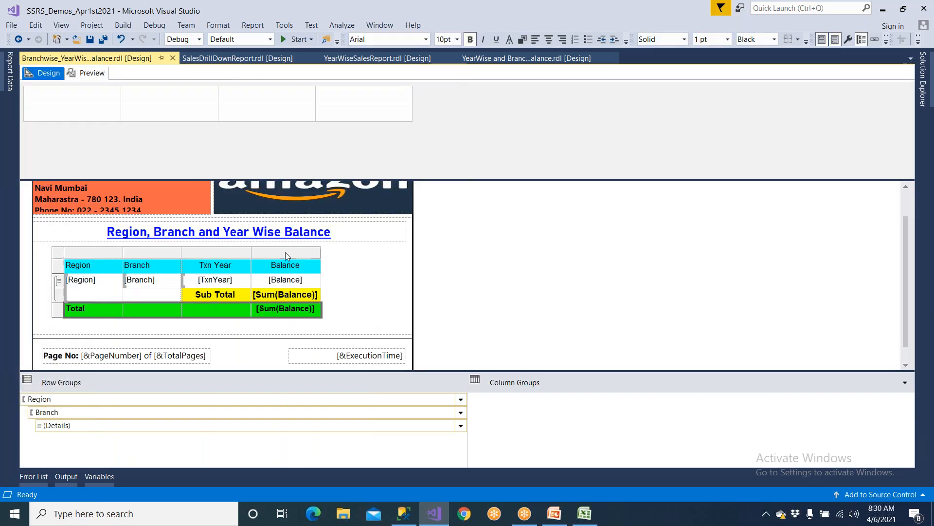
right_click(311, 284)
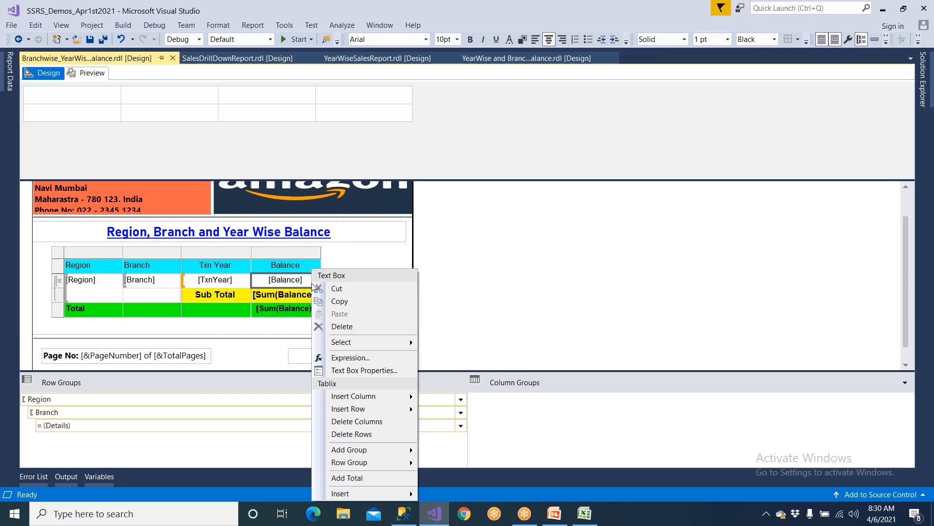
click(344, 371)
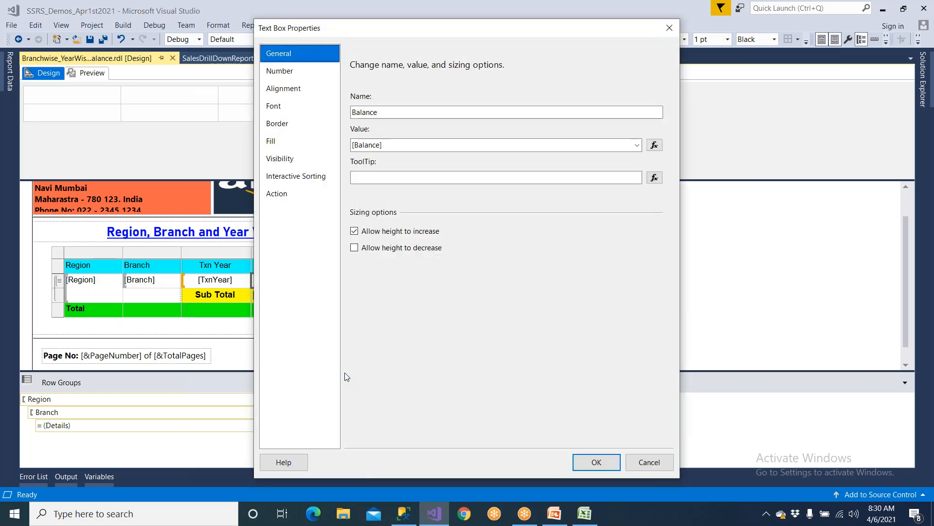
click(311, 73)
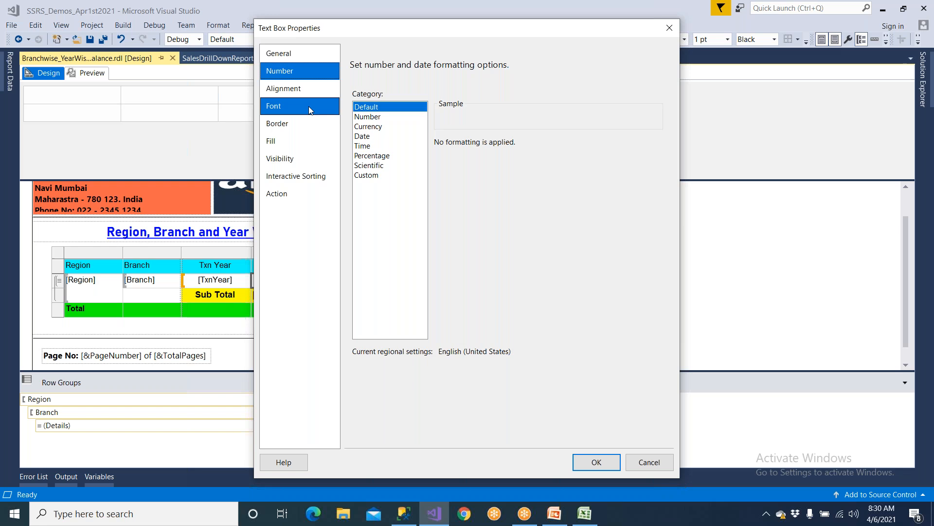
click(371, 145)
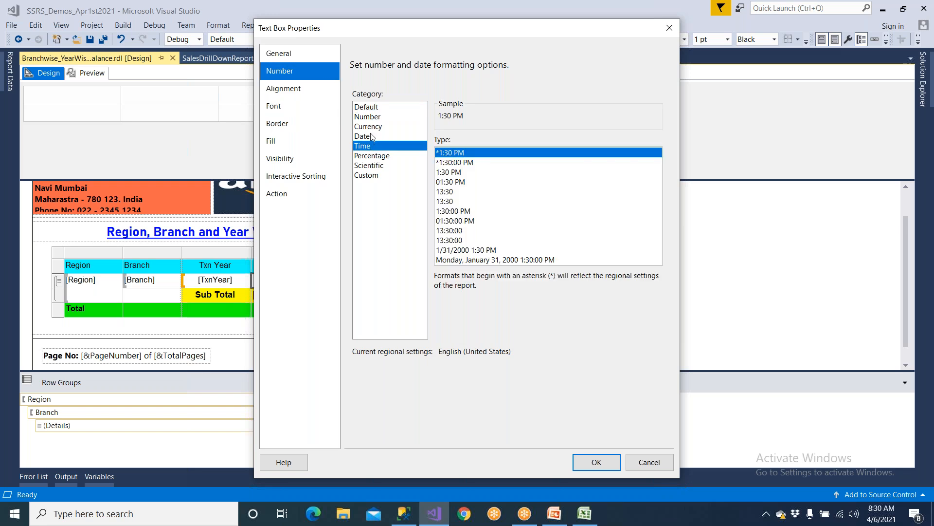
click(372, 137)
click(372, 127)
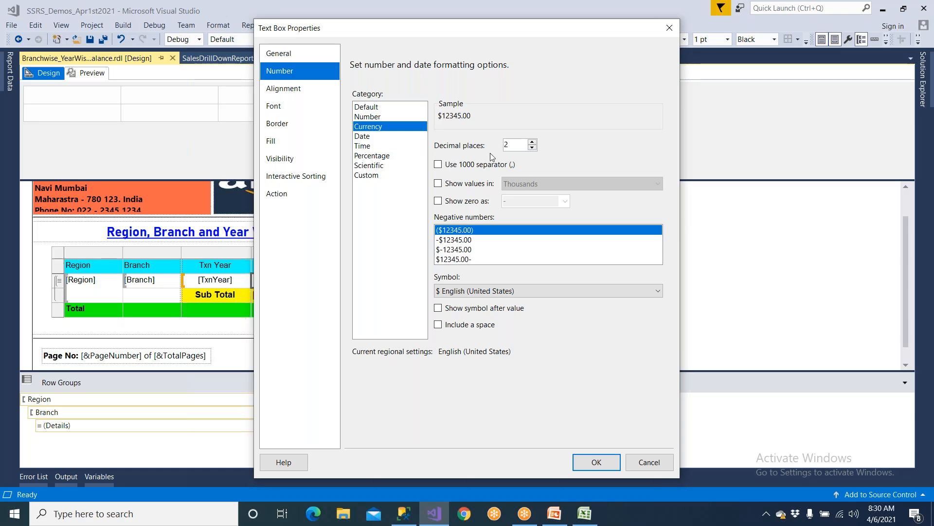
Step: Give the detail Balance cell 2 decimal places and the ₹ Hindi (India) currency symbol, and apply the format
click(533, 143)
click(533, 147)
click(450, 290)
scroll(474, 157, down, 20)
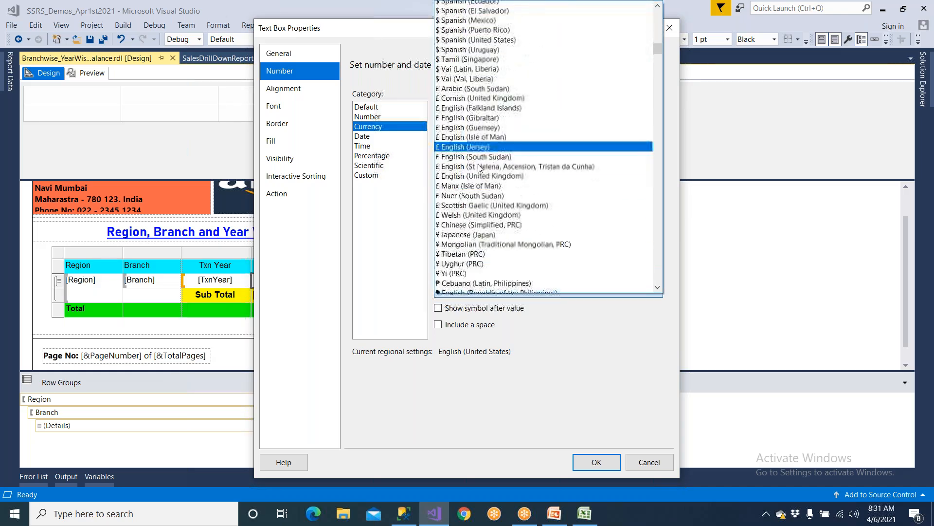
scroll(480, 168, down, 20)
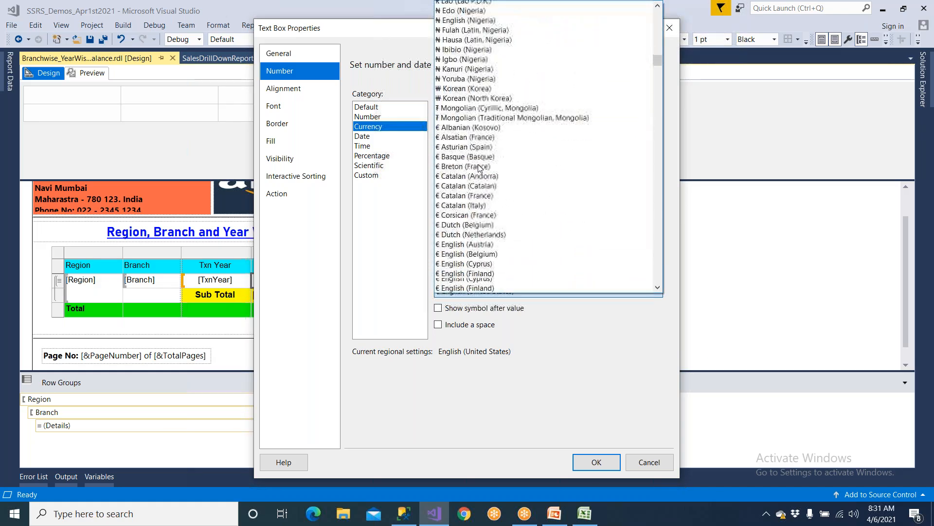
scroll(480, 168, down, 15)
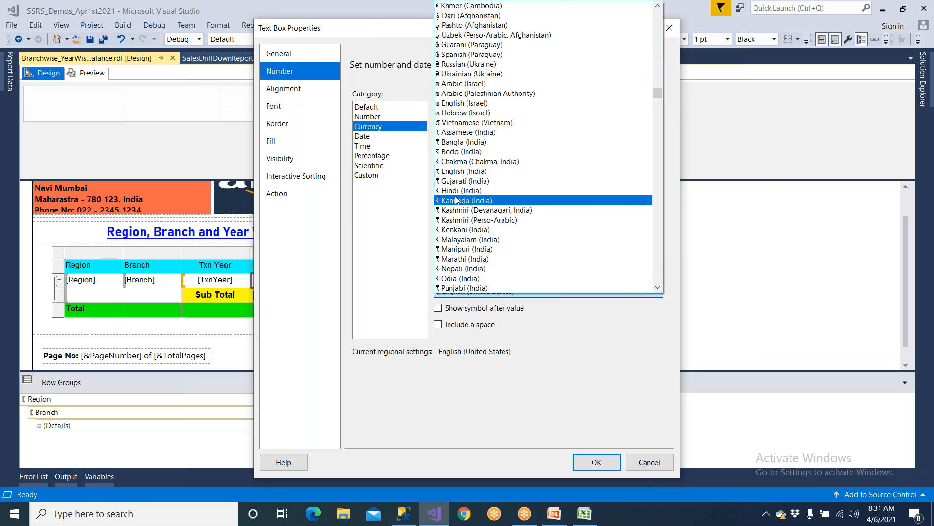
click(456, 191)
click(593, 462)
Step: Preview the report to check the balance formatting down to the grand total, and return to the design
click(89, 73)
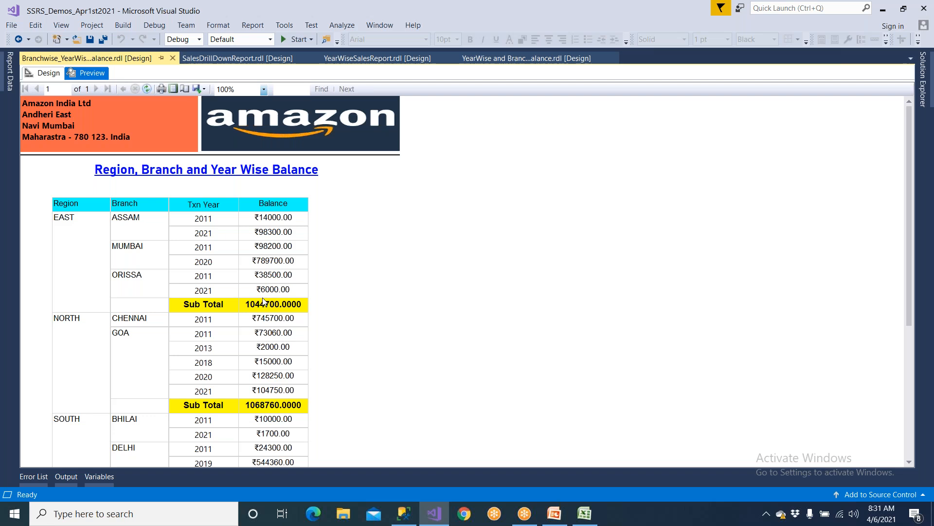
scroll(281, 316, down, 5)
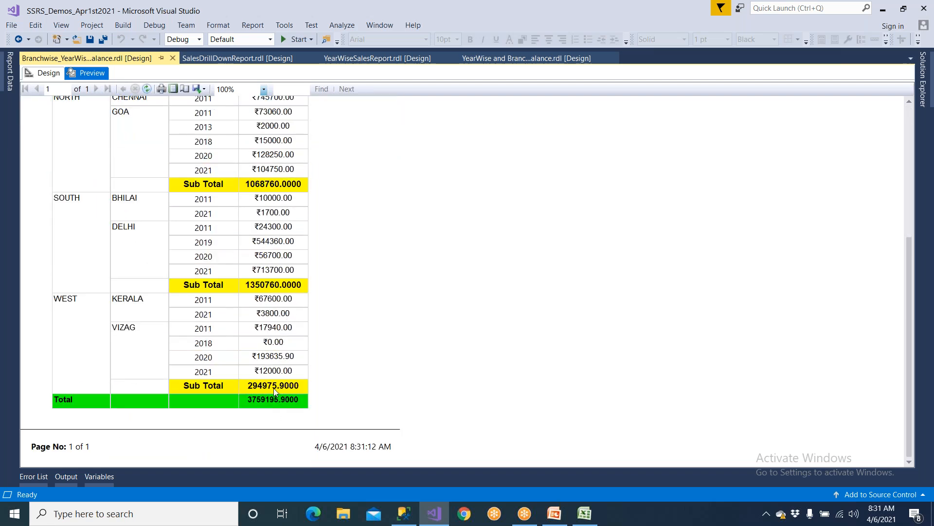
click(47, 73)
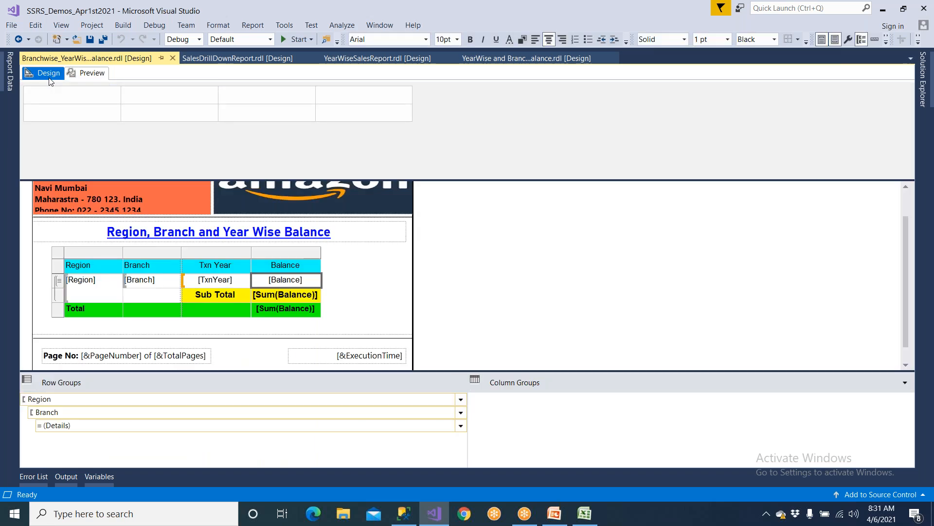
Step: Open the number formatting of the Sub Total row's Sum(Balance) cell and choose the Currency category
click(297, 297)
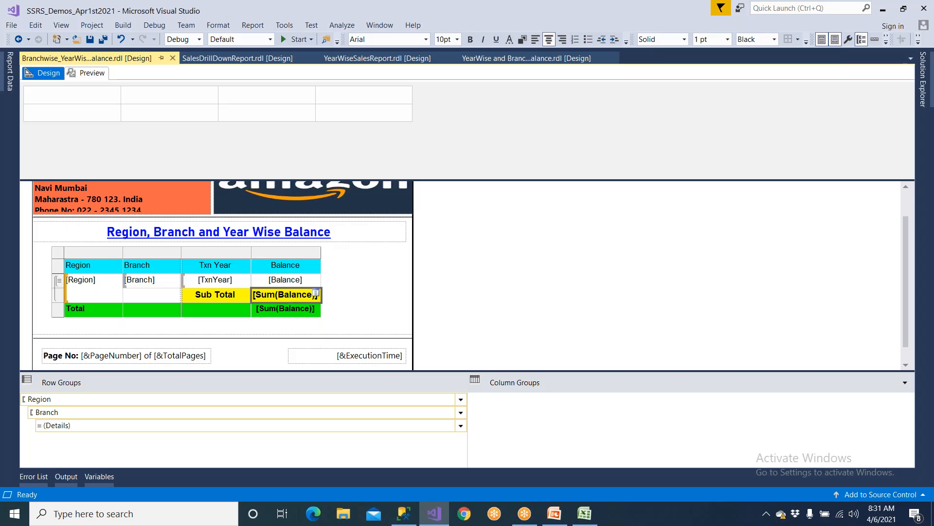
right_click(296, 296)
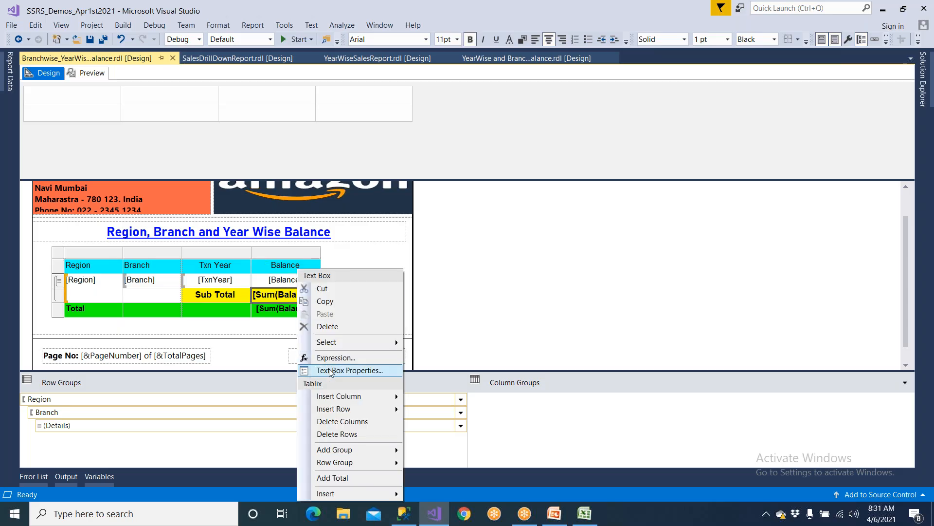
click(370, 370)
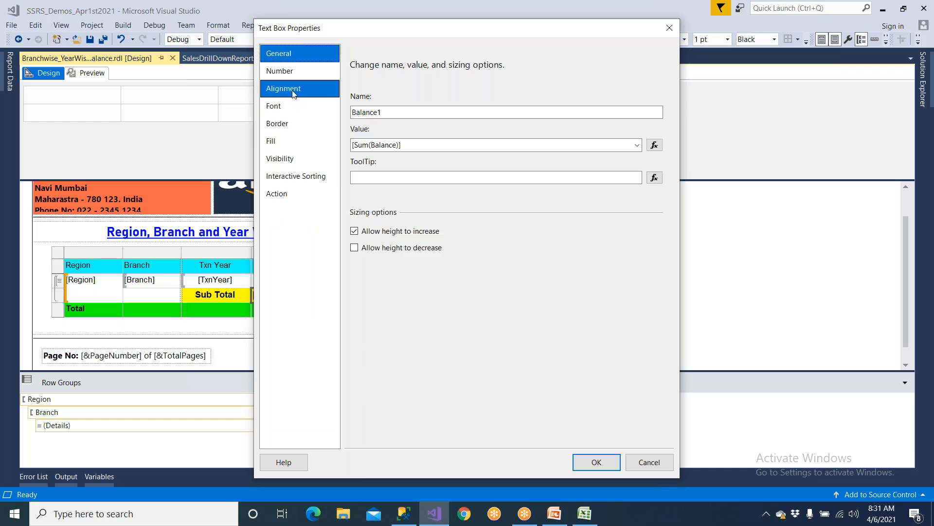
click(290, 72)
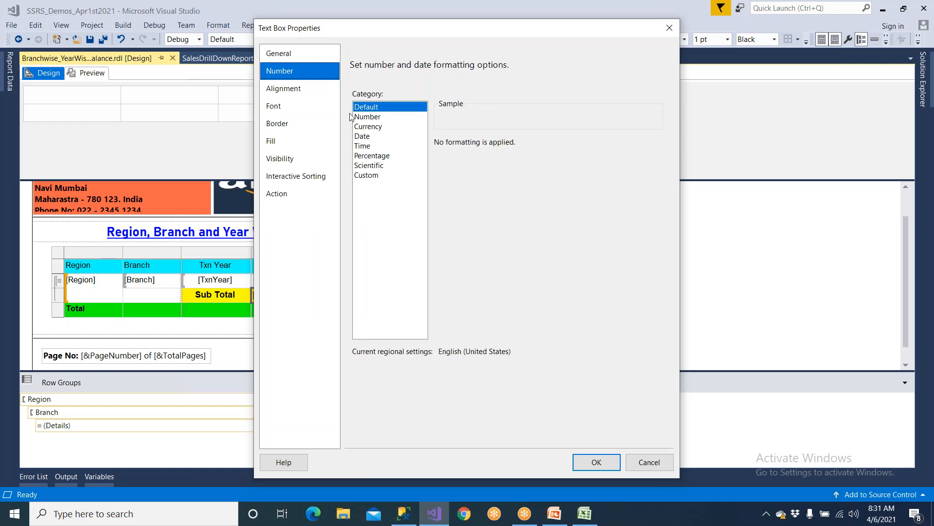
click(372, 129)
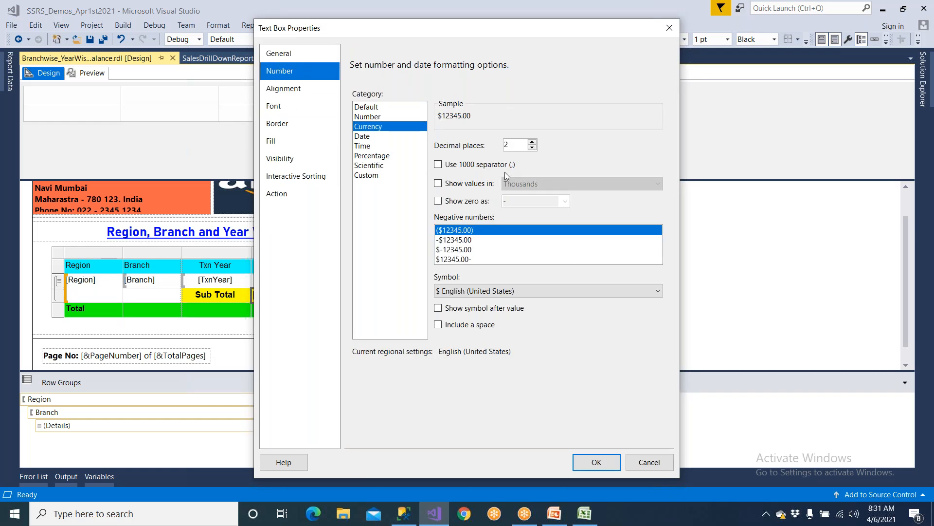
Step: Set the subtotal cell's currency symbol to ₹ Hindi (India) and apply the format
click(506, 291)
scroll(516, 285, down, 10)
scroll(515, 286, down, 15)
scroll(509, 279, down, 10)
scroll(510, 278, down, 1)
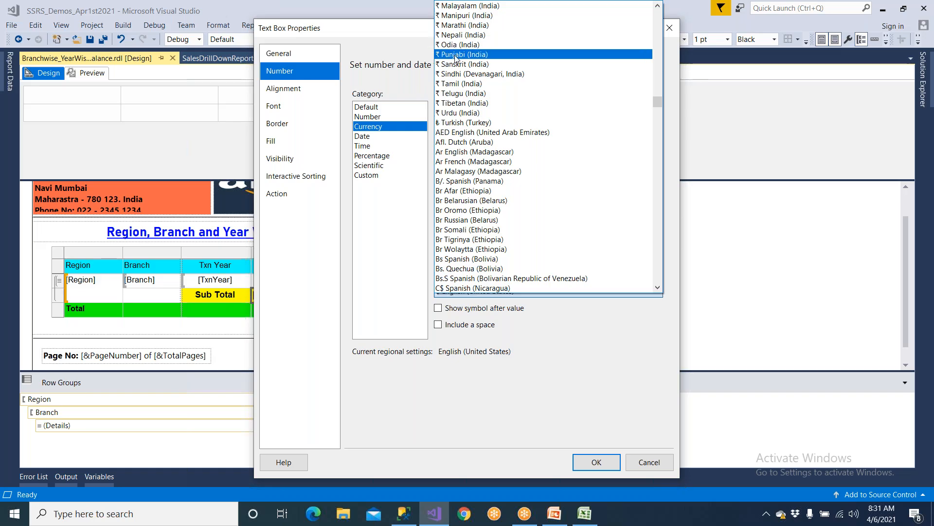
scroll(456, 59, up, 2)
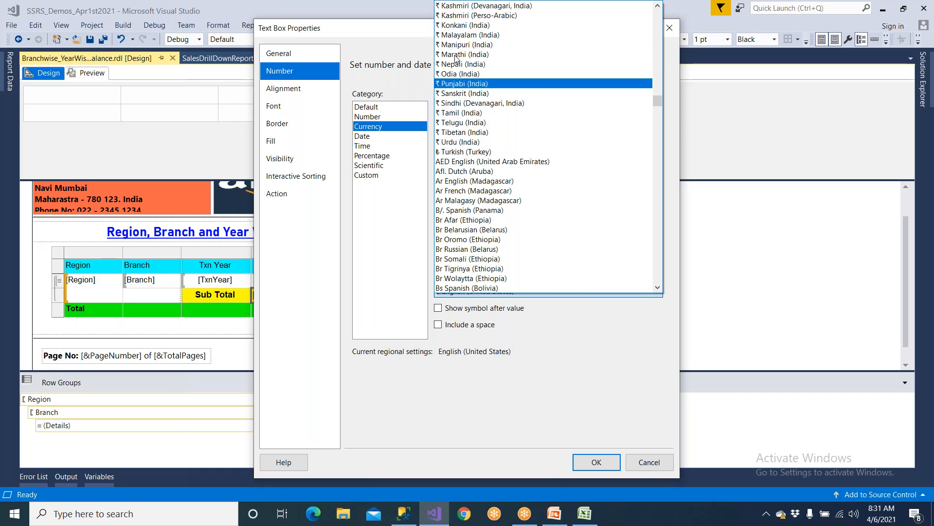
scroll(457, 20, up, 1)
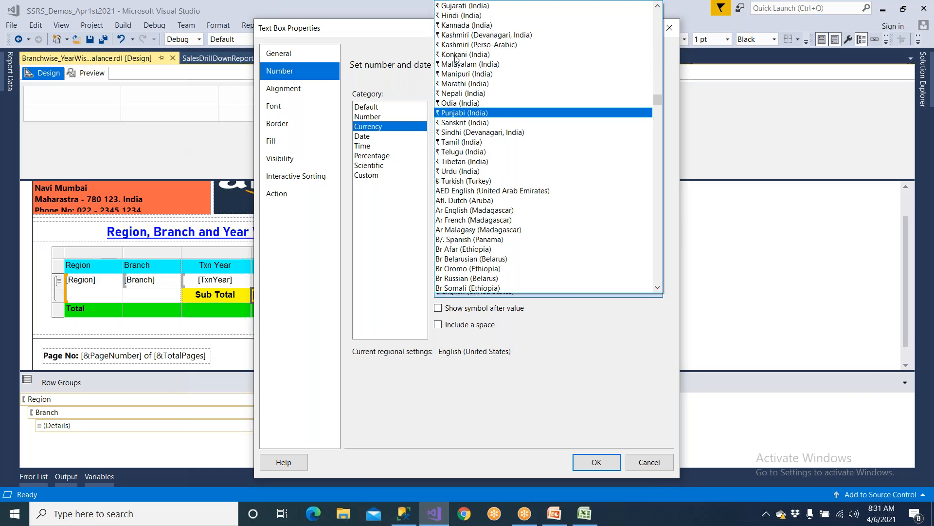
click(467, 19)
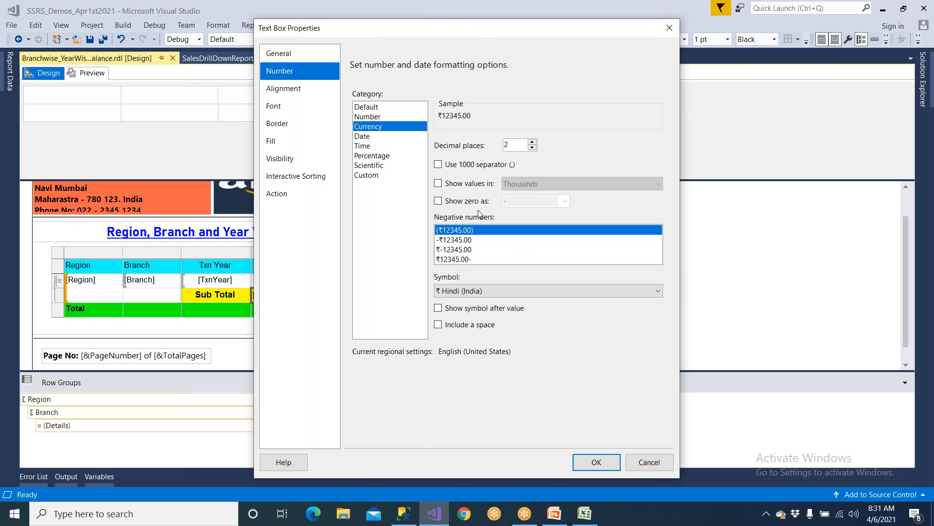
click(595, 461)
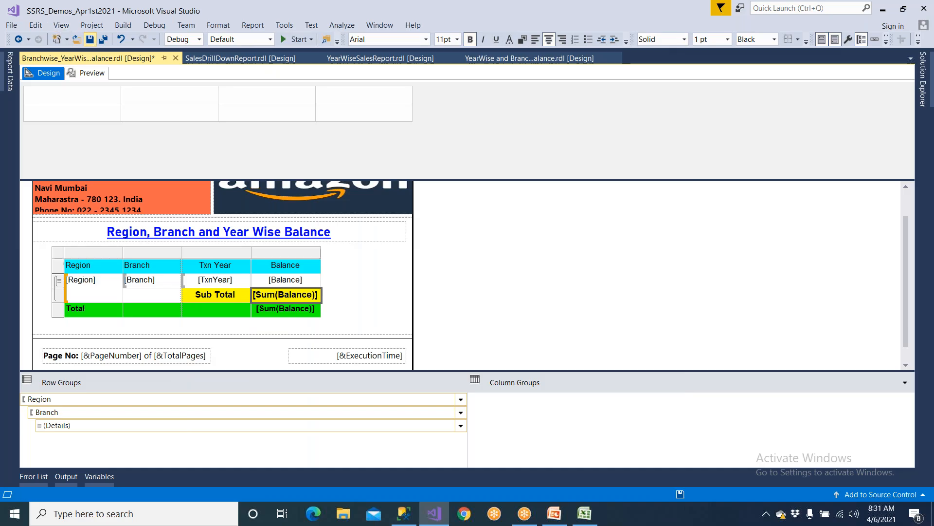
Step: Save the report and preview it, checking the currency format of the subtotals and the grand total
click(89, 40)
click(91, 74)
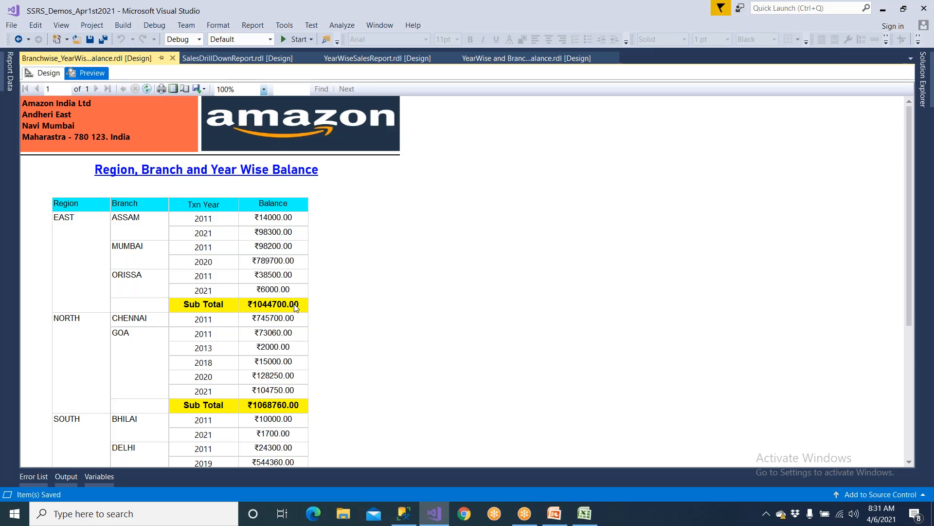
scroll(294, 307, down, 5)
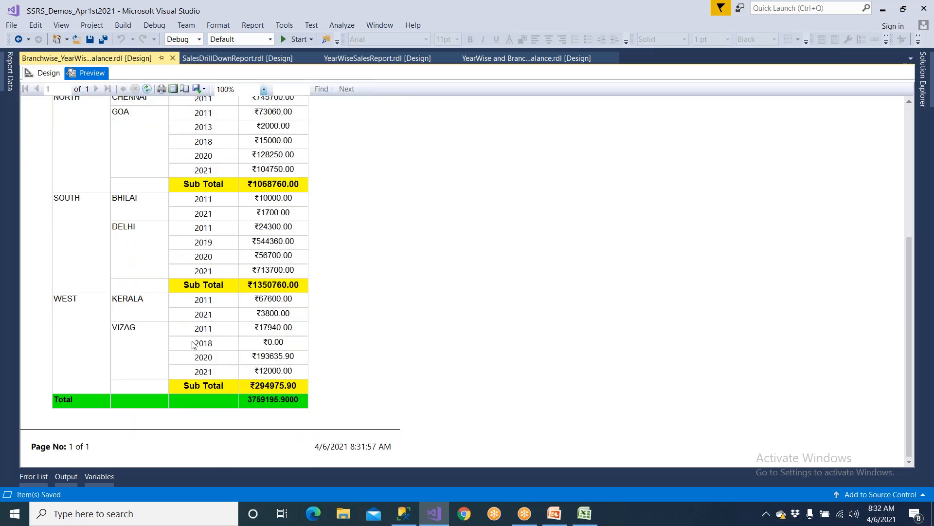
Step: Back in the design, open the number formatting of the Total row's Sum(Balance) cell and choose the Currency category
click(49, 73)
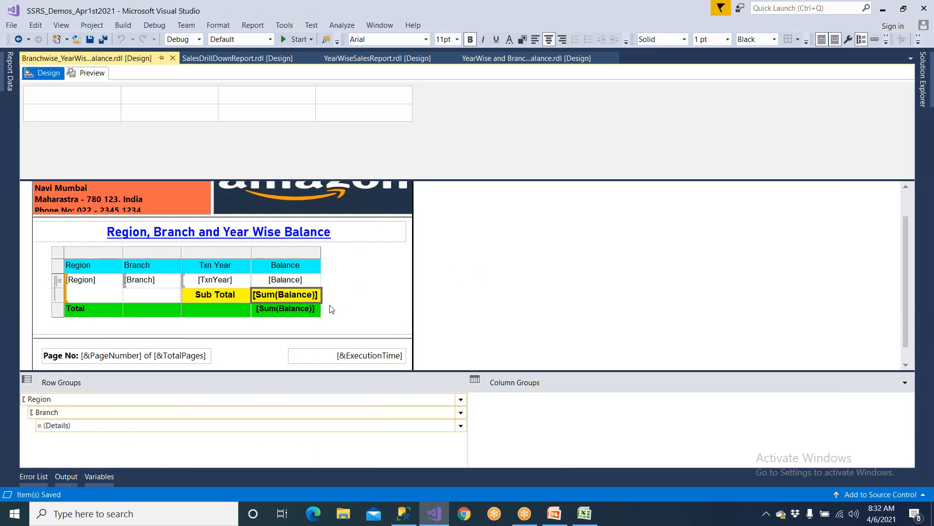
right_click(316, 317)
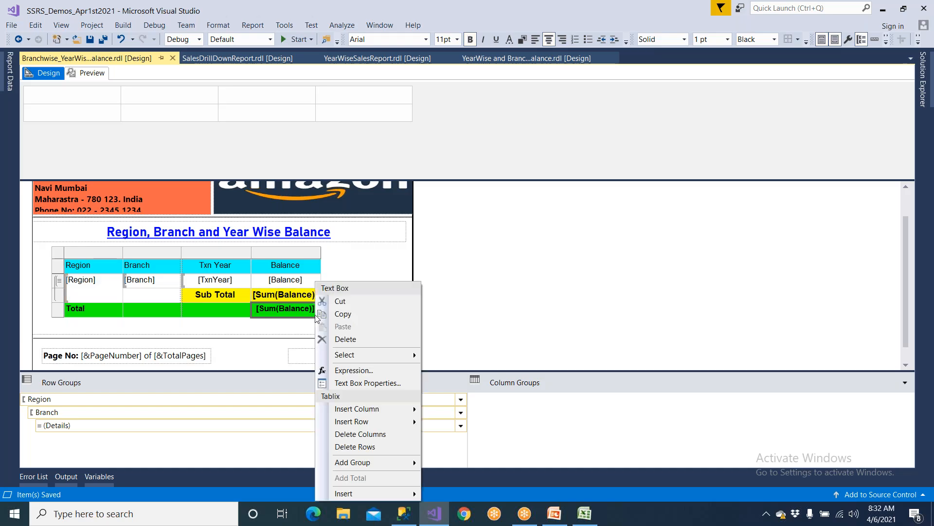
click(349, 382)
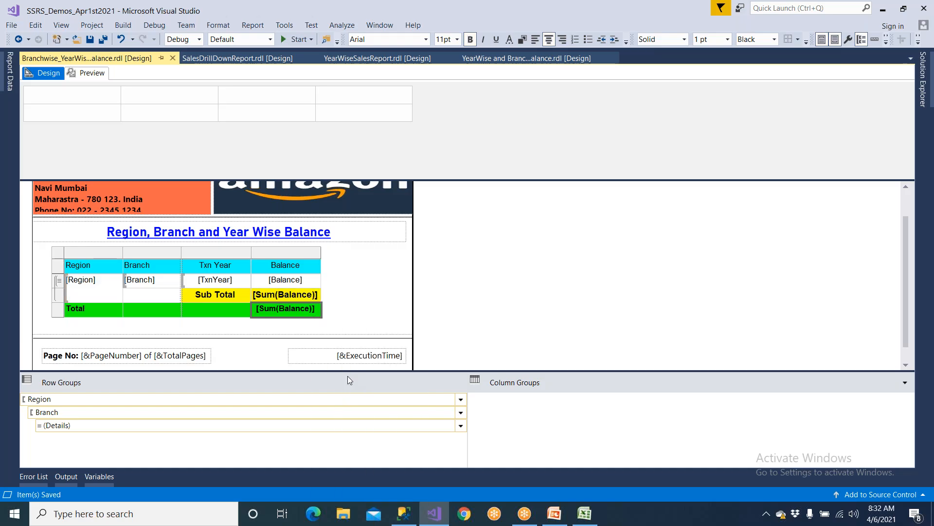
click(307, 77)
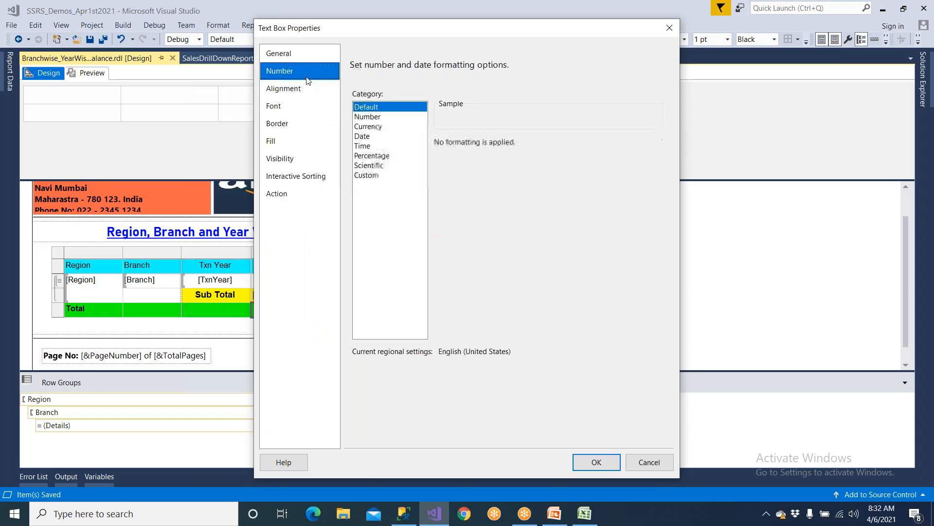
click(377, 128)
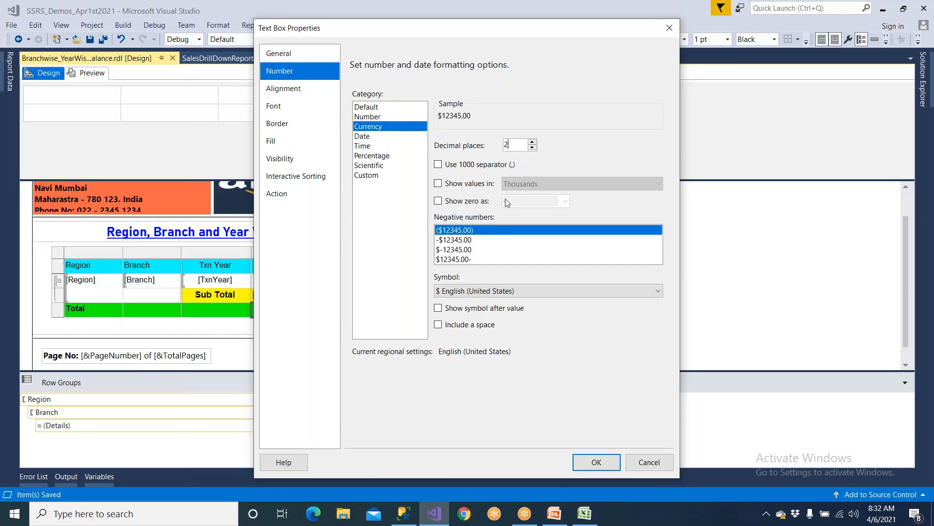
Step: Set the grand total cell's currency symbol to ₹ Hindi (India) and apply the format
click(464, 292)
scroll(463, 229, down, 20)
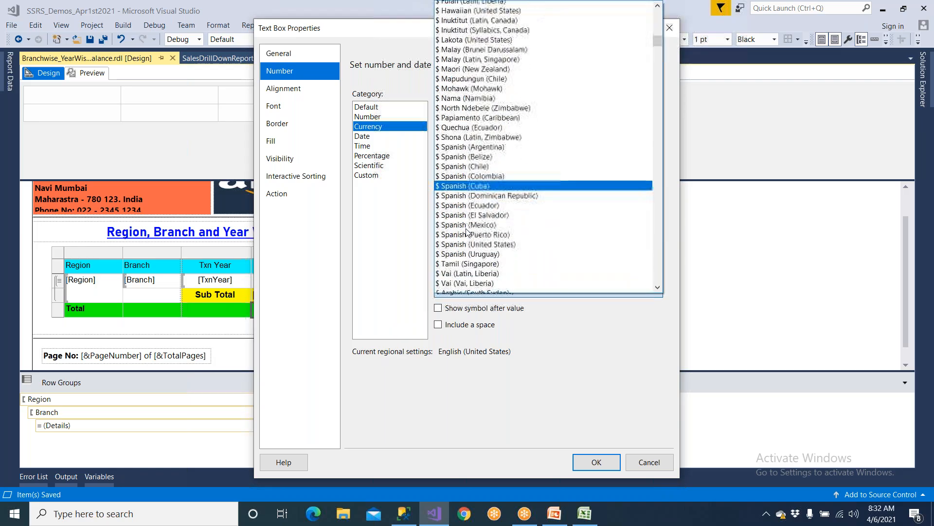
scroll(467, 232, down, 17)
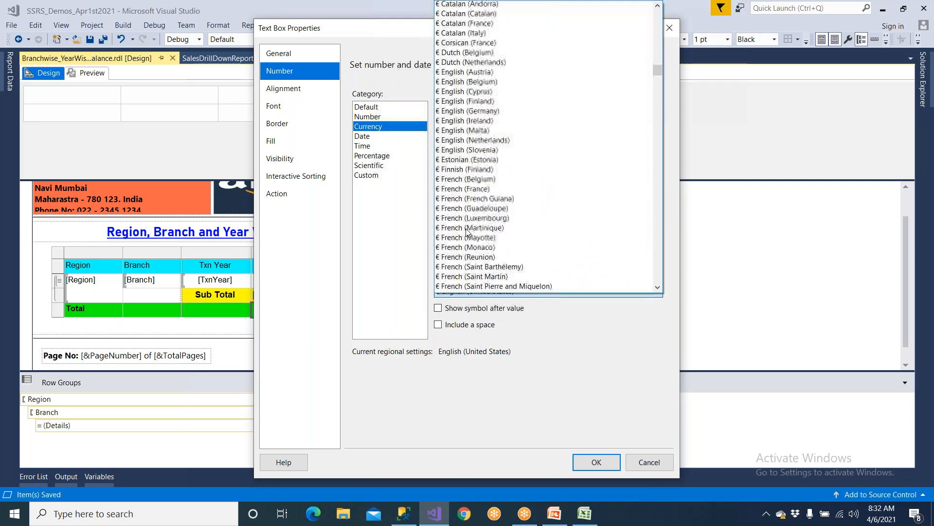
scroll(466, 232, down, 12)
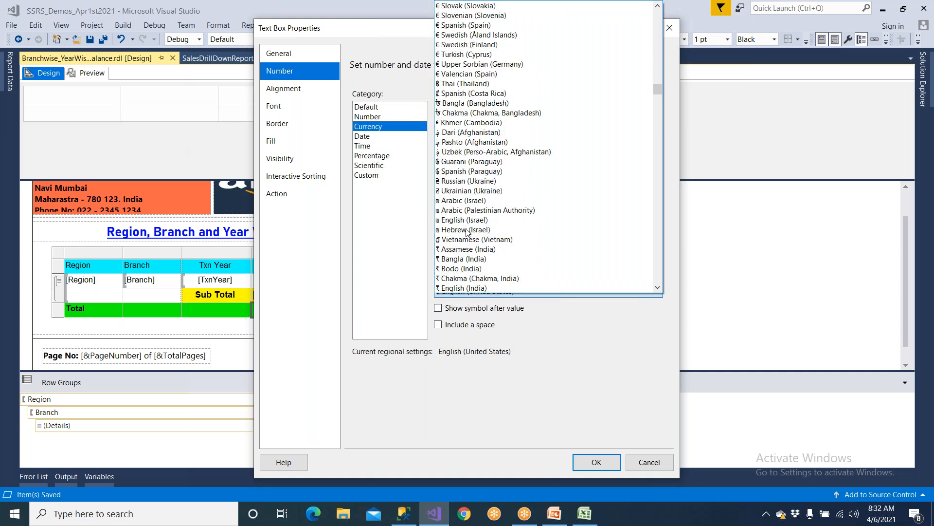
scroll(466, 232, down, 6)
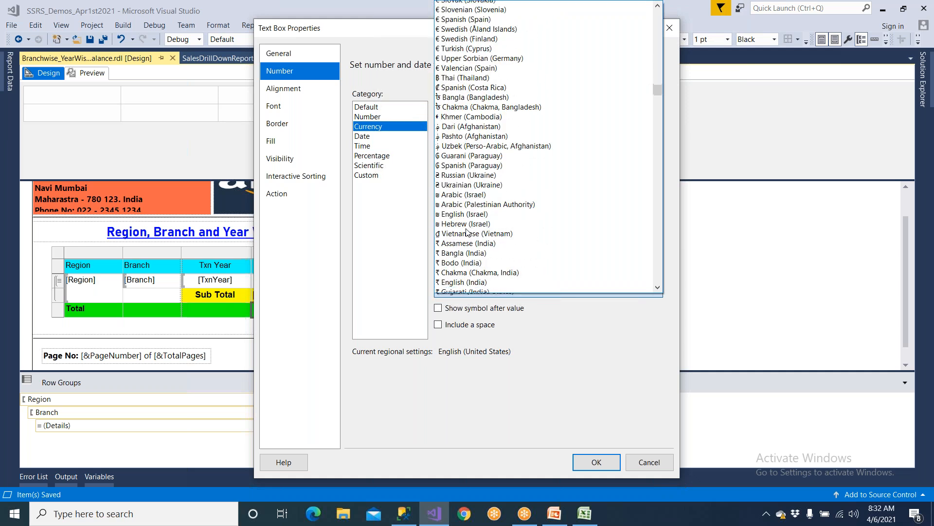
click(459, 249)
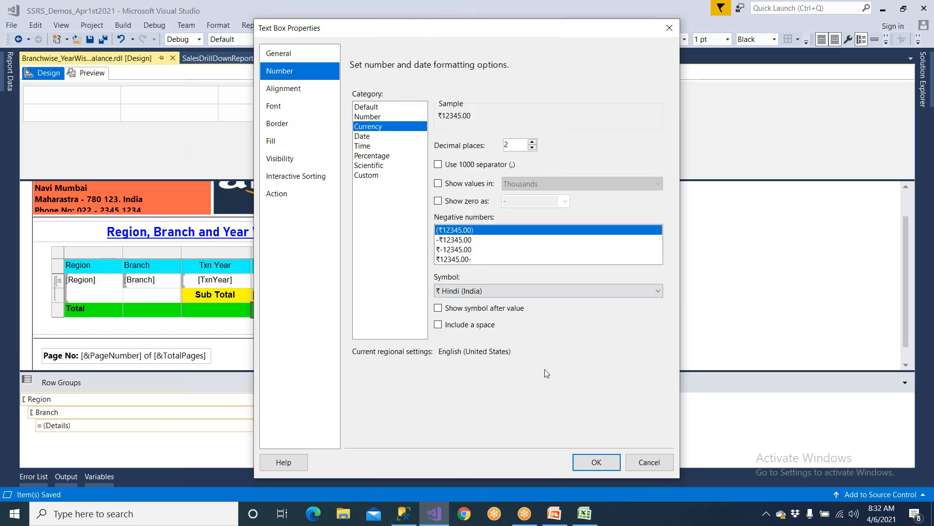
click(596, 462)
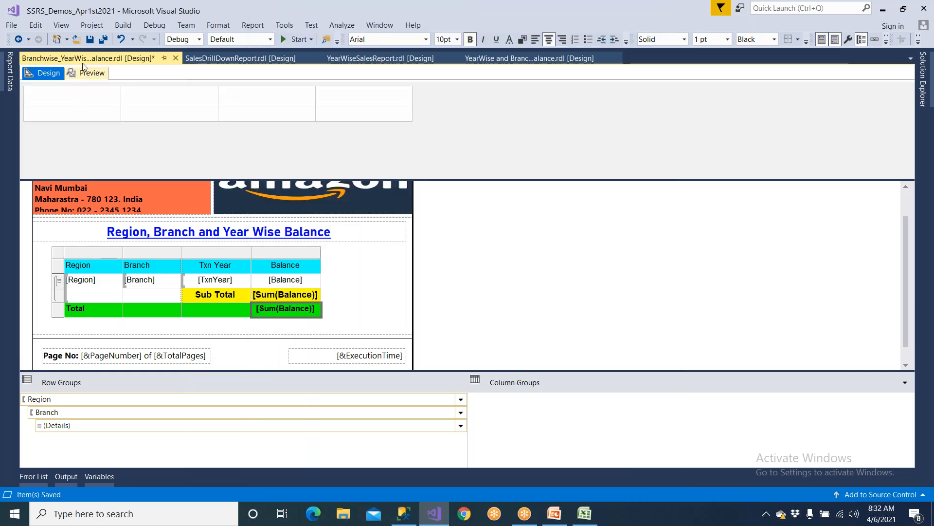
Step: Preview the report and check the rupee format of the balances, subtotals and grand total down to the page footer
click(90, 74)
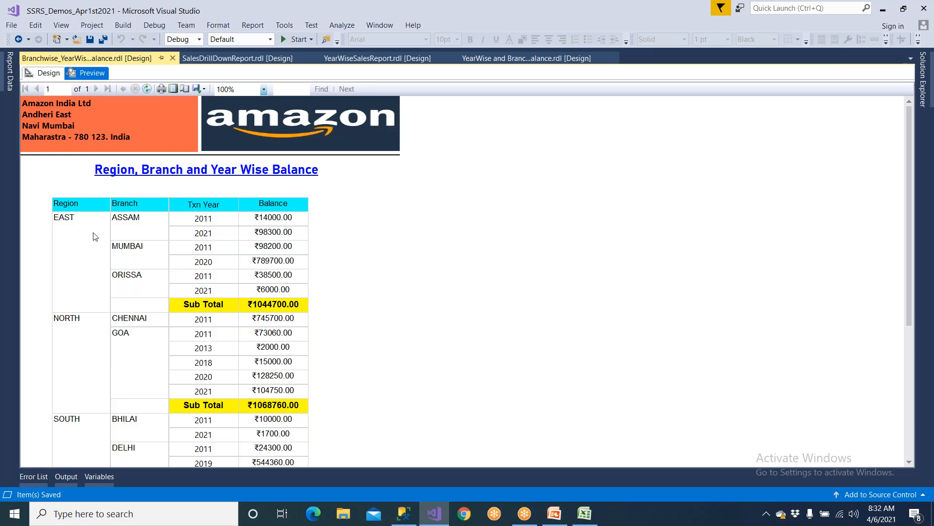
scroll(204, 254, down, 1)
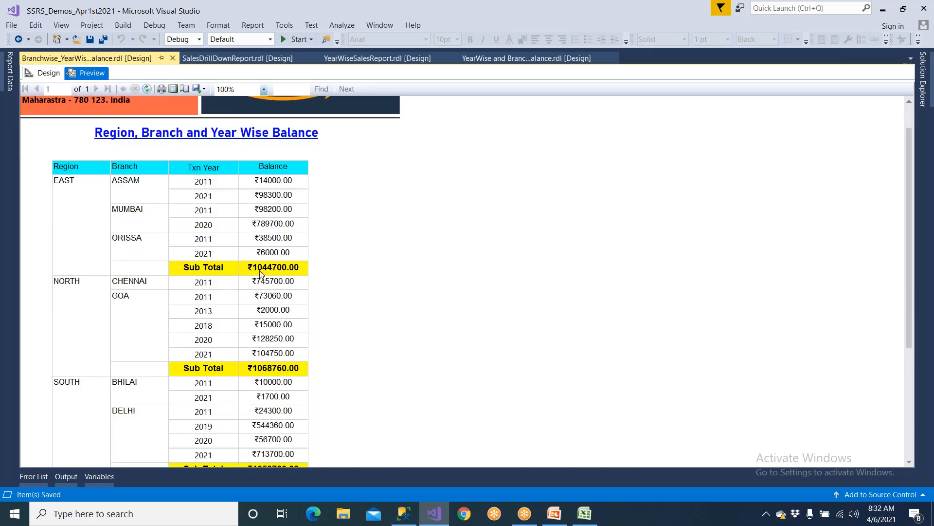
scroll(267, 274, down, 2)
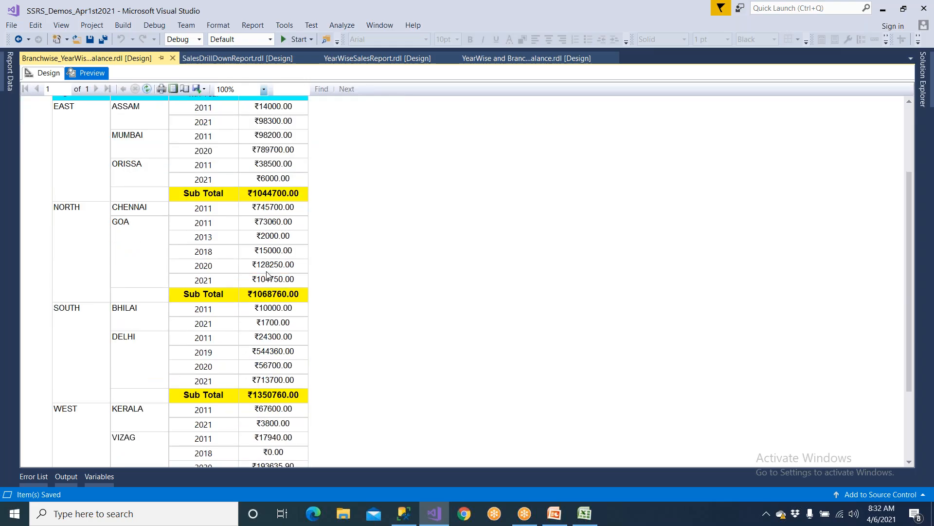
scroll(267, 275, down, 3)
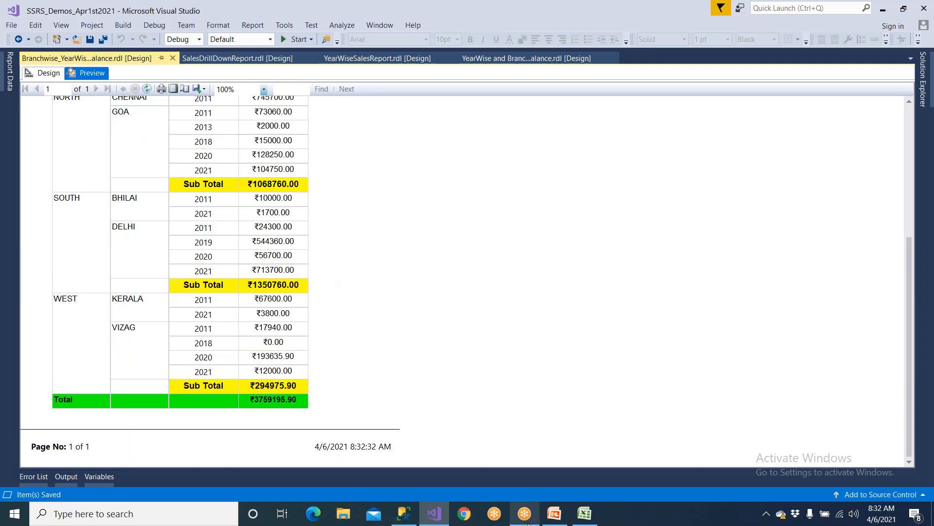
Step: Switch to the PowerPoint presentation and show the Demo 6 Learning Points slide as a slide show
click(559, 523)
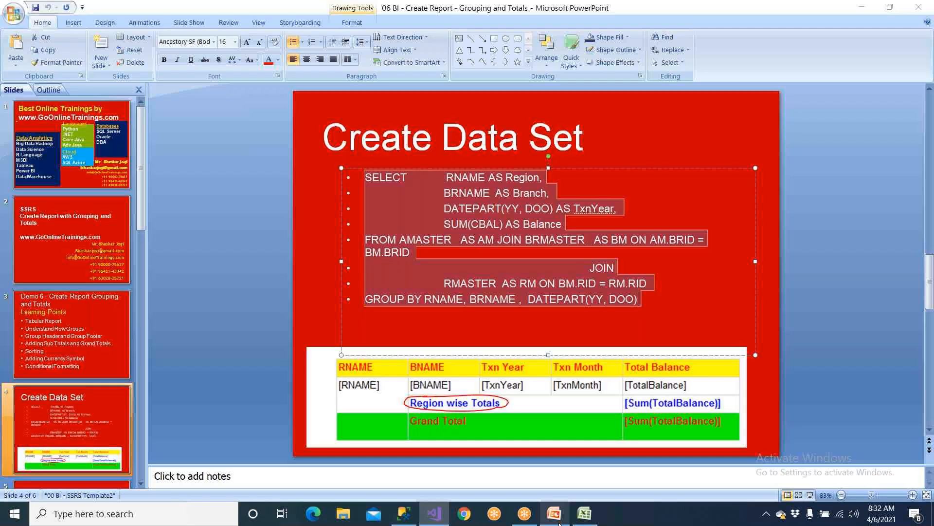
key(shift+F5)
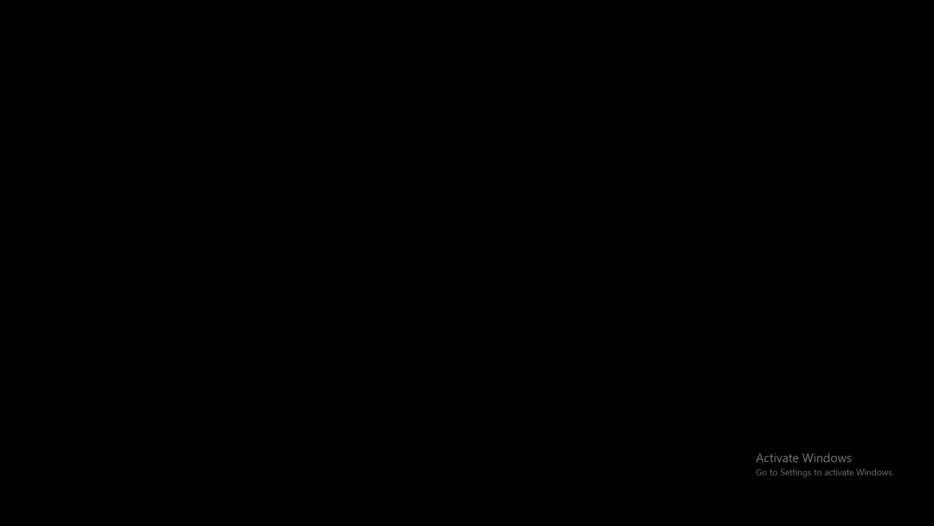
key(Left)
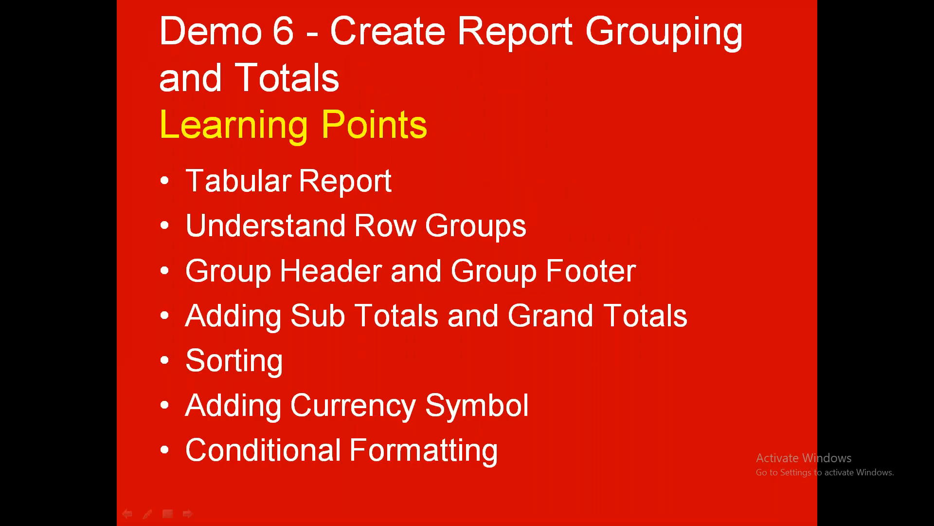
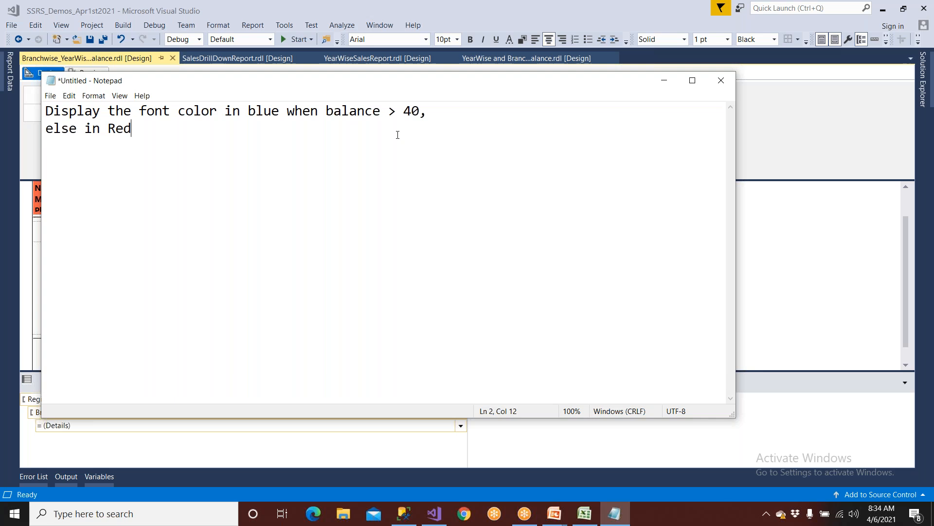
Step: Set the balance threshold in the Notepad font color requirement to 50000, keeping the comma after it
click(410, 112)
double_click(409, 112)
text(5000)
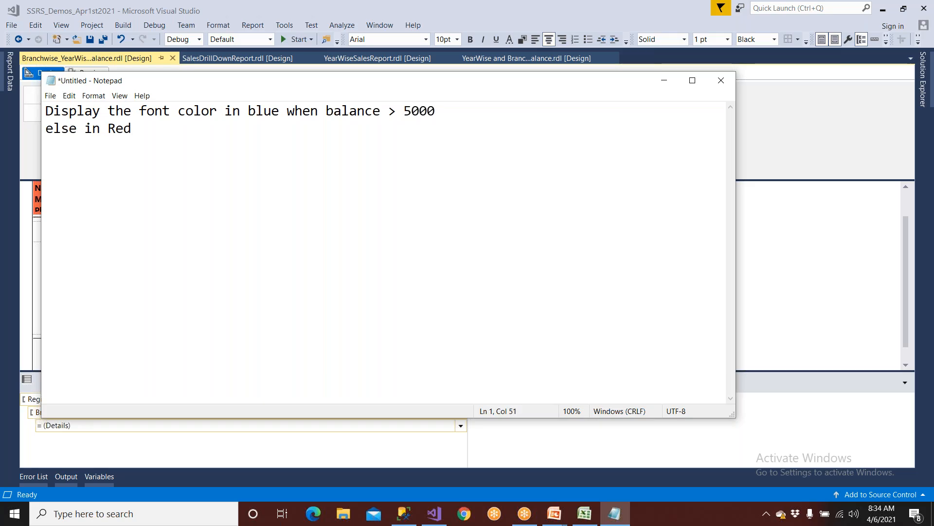
text(0,)
Step: Switch back to Visual Studio and open the font color expression of the detail row's Balance text box
click(434, 513)
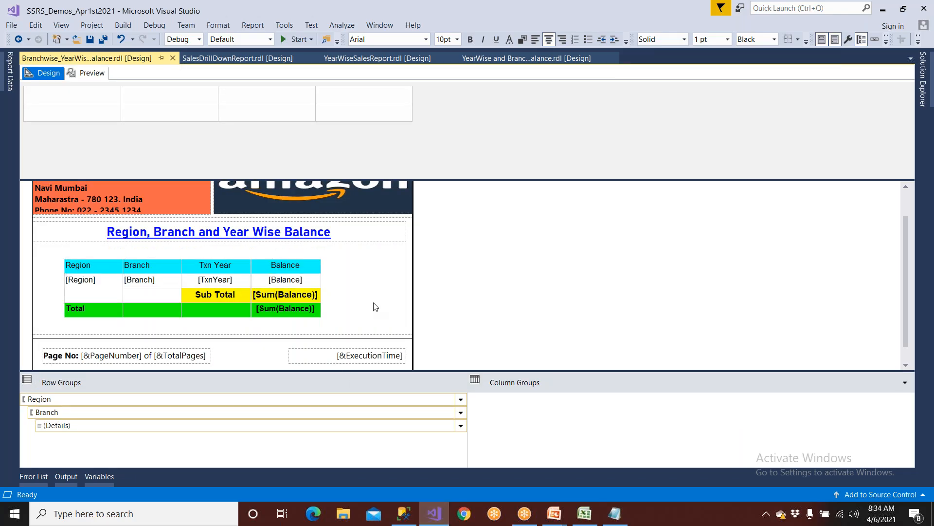
click(306, 281)
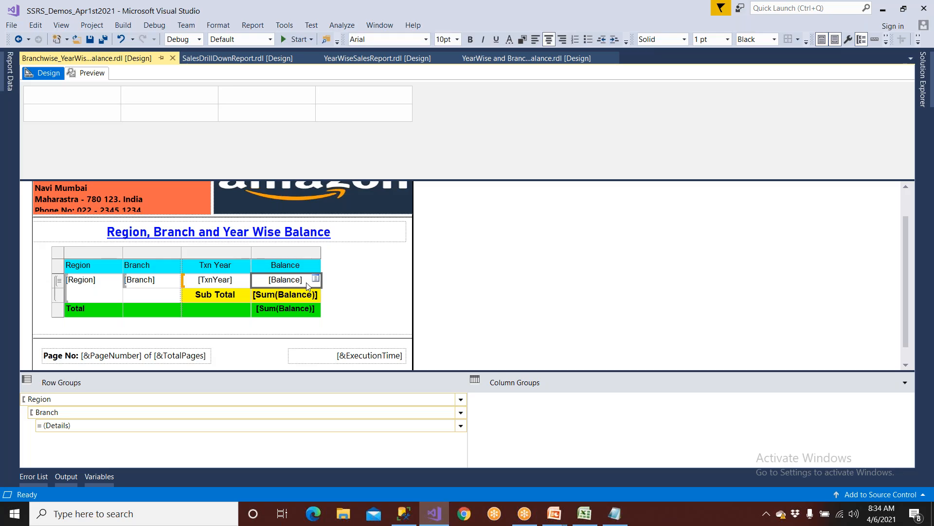
right_click(307, 286)
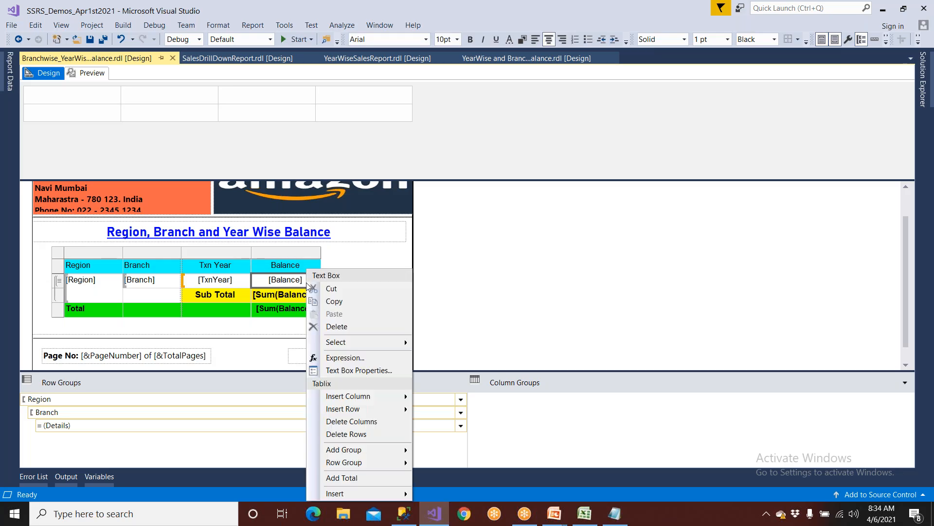
click(353, 370)
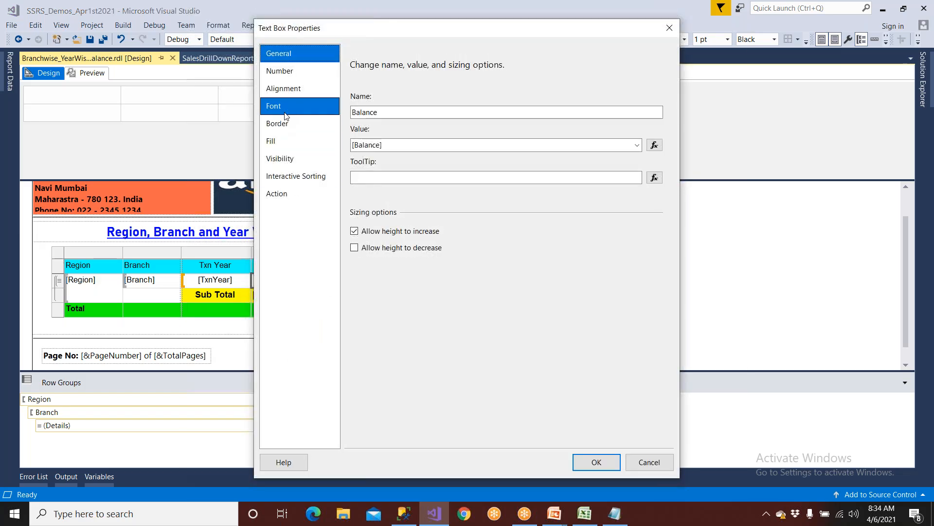
click(286, 114)
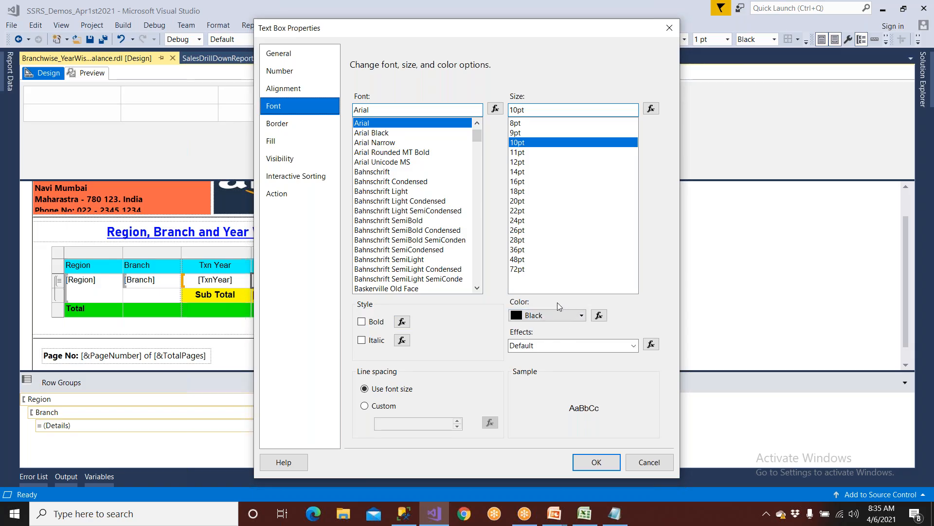
click(600, 316)
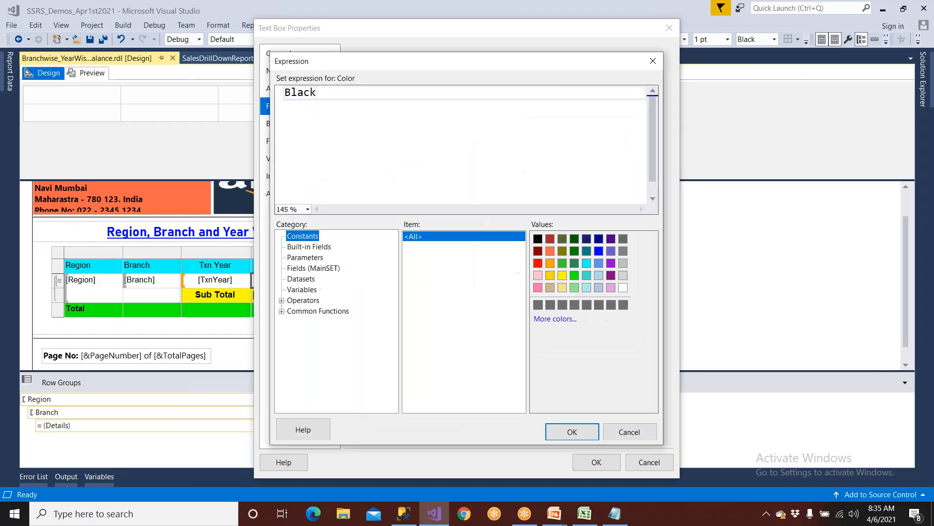
Step: Examine the expression categories Constants, Built-in Fields, Parameters, Fields (MainSET), Datasets and Variables
drag(332, 90, 284, 92)
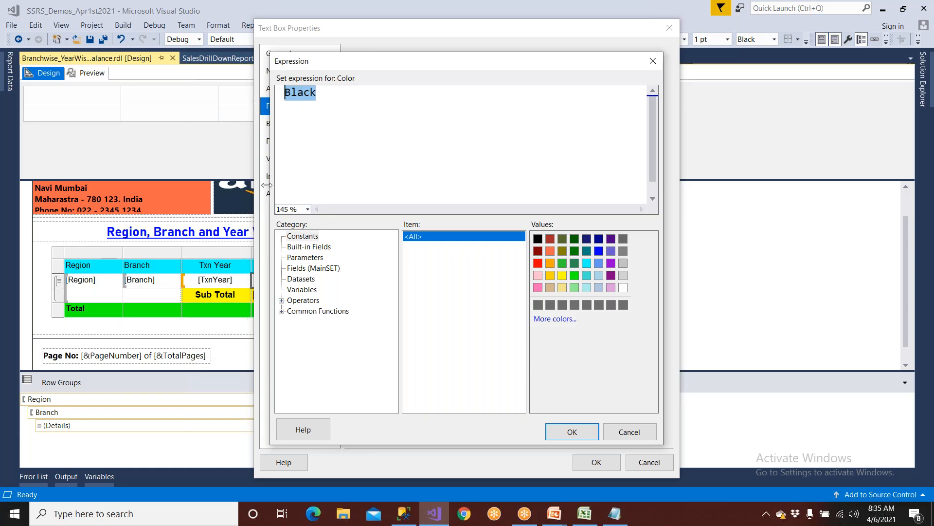
click(303, 238)
click(305, 247)
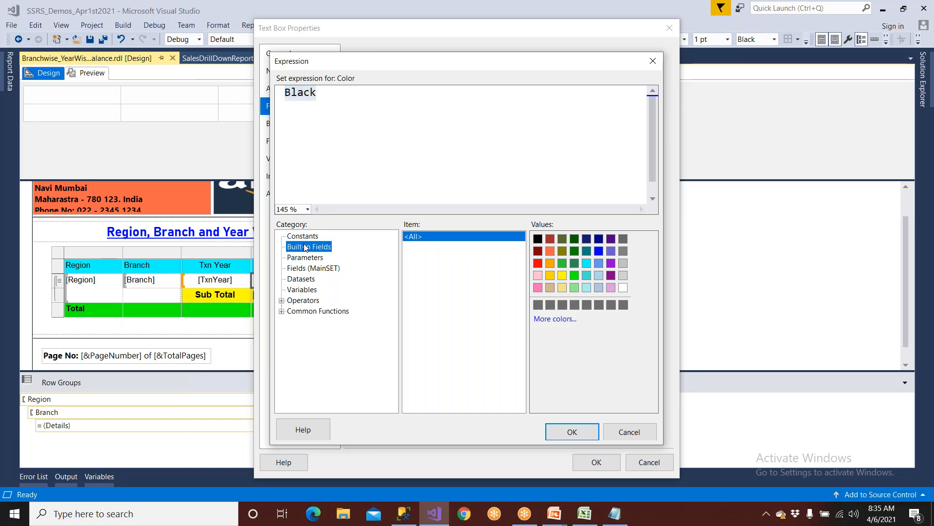
click(305, 257)
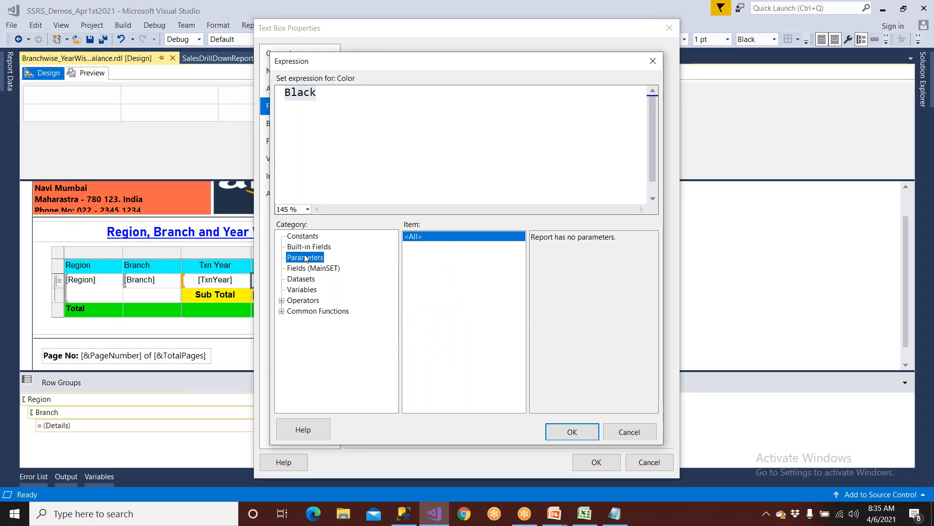
click(305, 268)
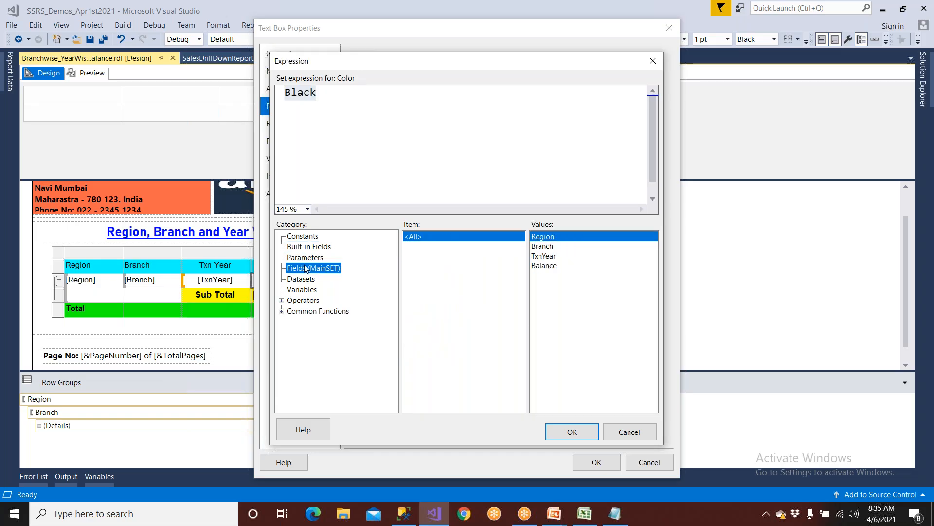
click(305, 279)
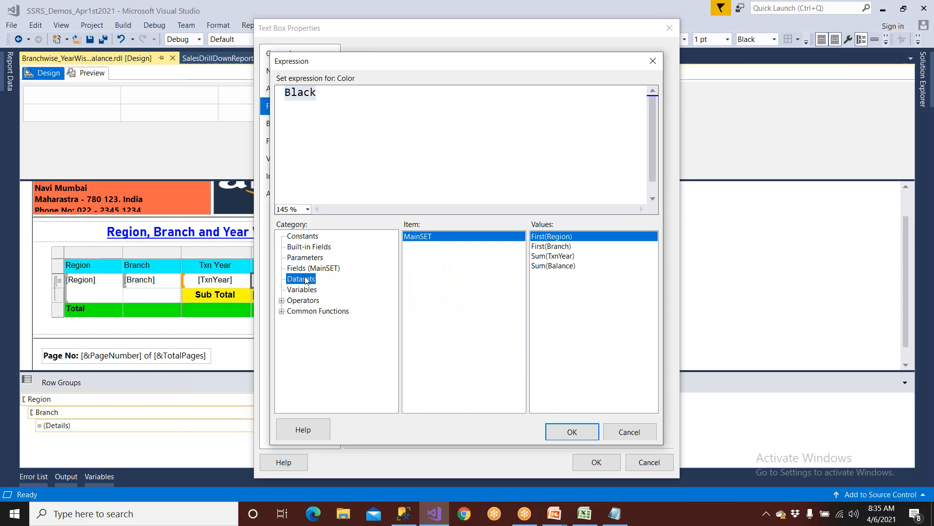
click(307, 289)
Step: Examine the Arithmetic, Comparison, Concatenation, Logical/Bitwise and Bit Shift operators available for expressions
click(283, 300)
click(302, 312)
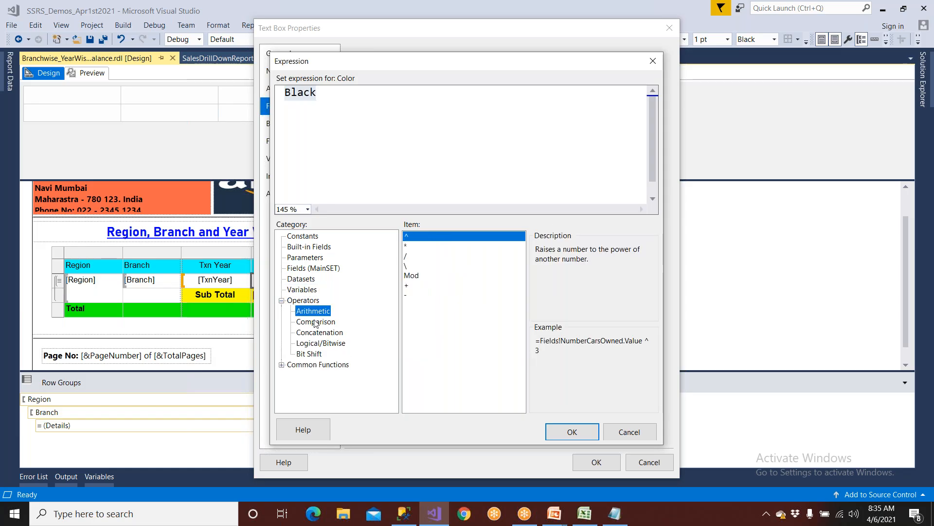
click(316, 324)
click(318, 332)
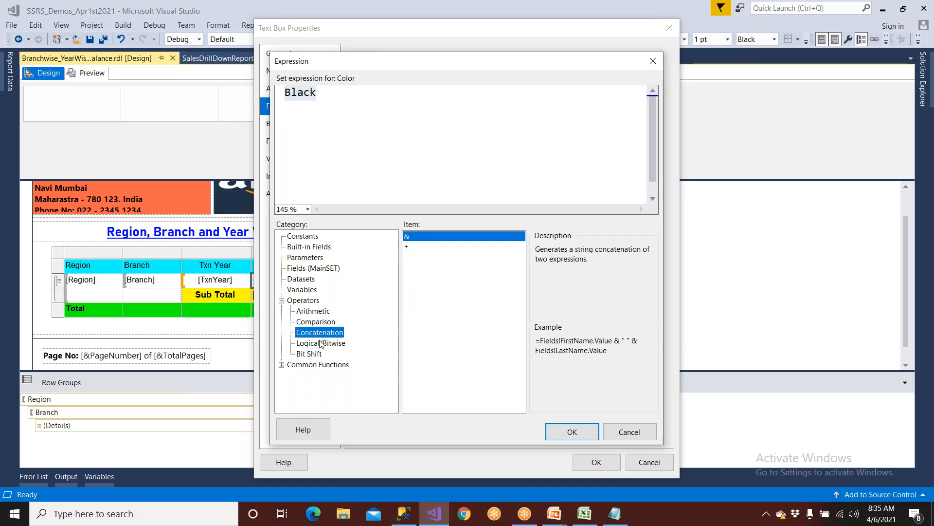
click(321, 344)
click(320, 354)
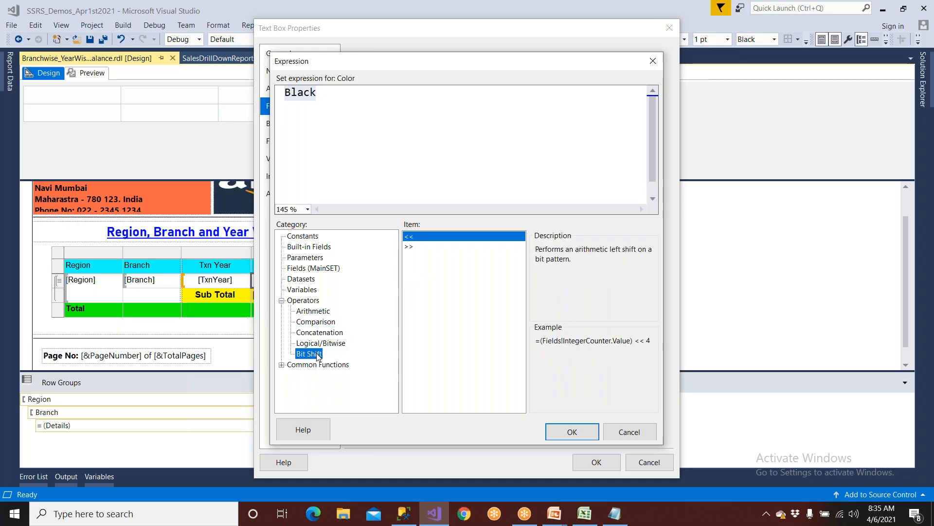
Step: Examine the Text, Date & Time, Math and Inspection groups of the common functions
click(282, 364)
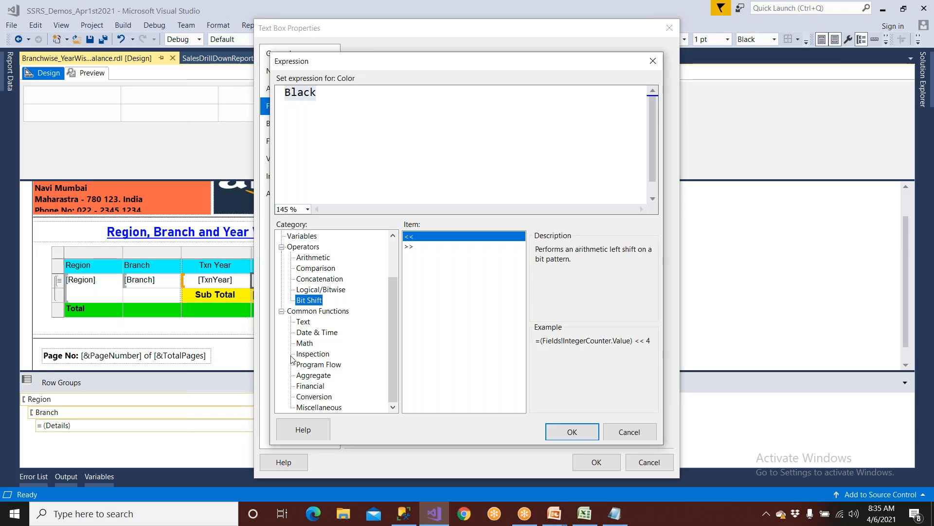
click(308, 324)
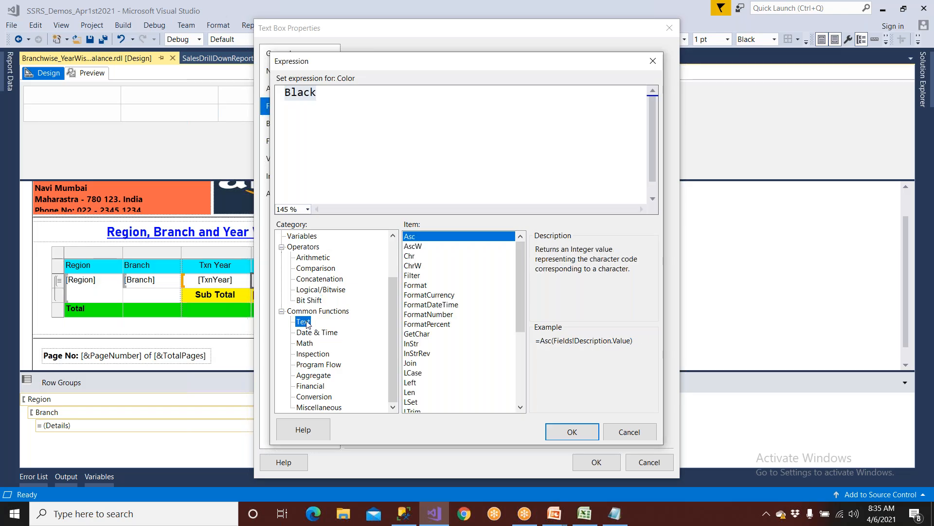
click(315, 334)
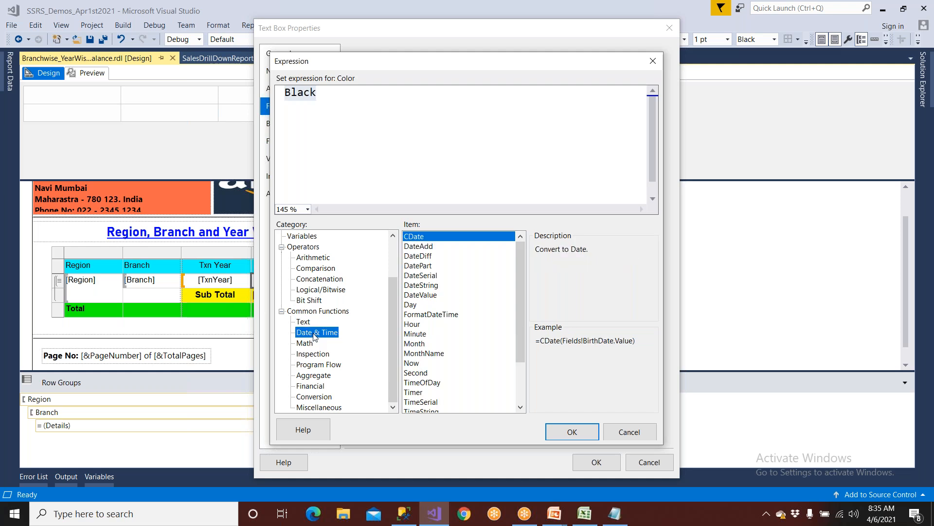
click(311, 343)
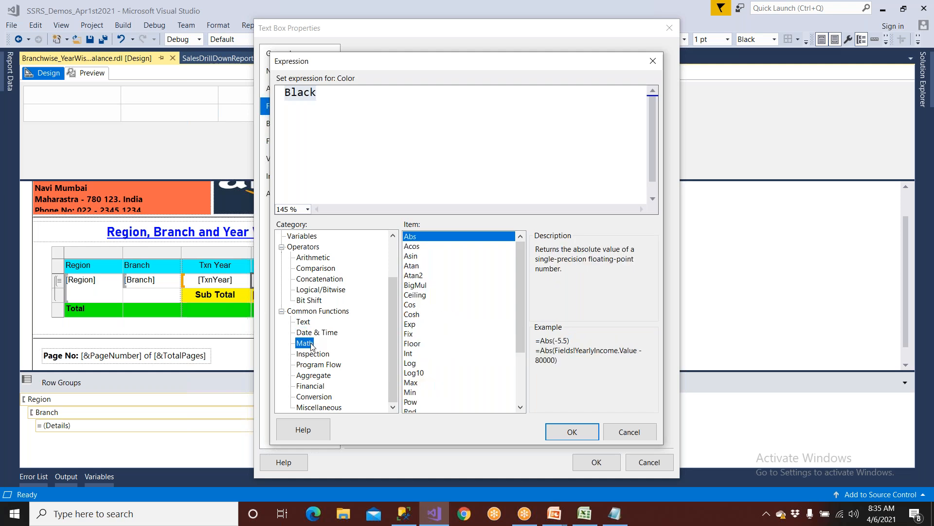
click(312, 354)
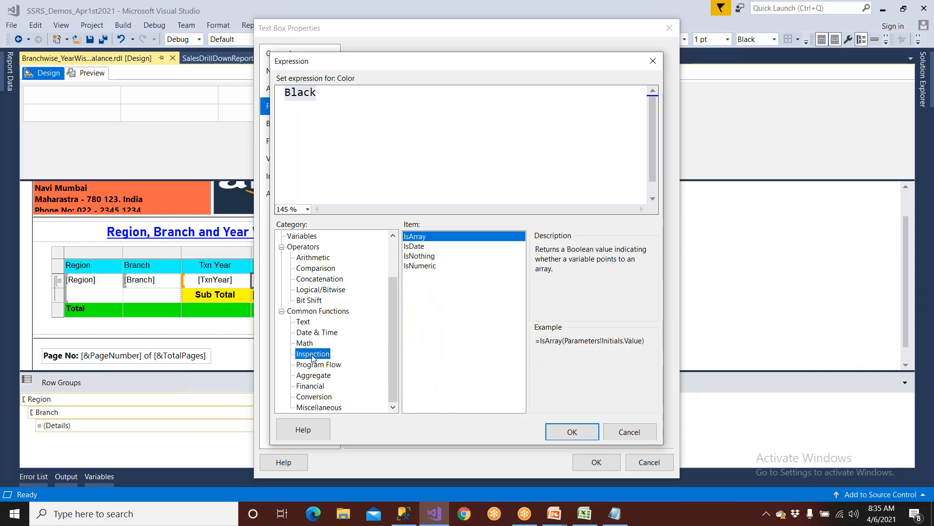
Step: Examine the descriptions and examples of the Program Flow functions Choose, IIf and Switch
click(317, 365)
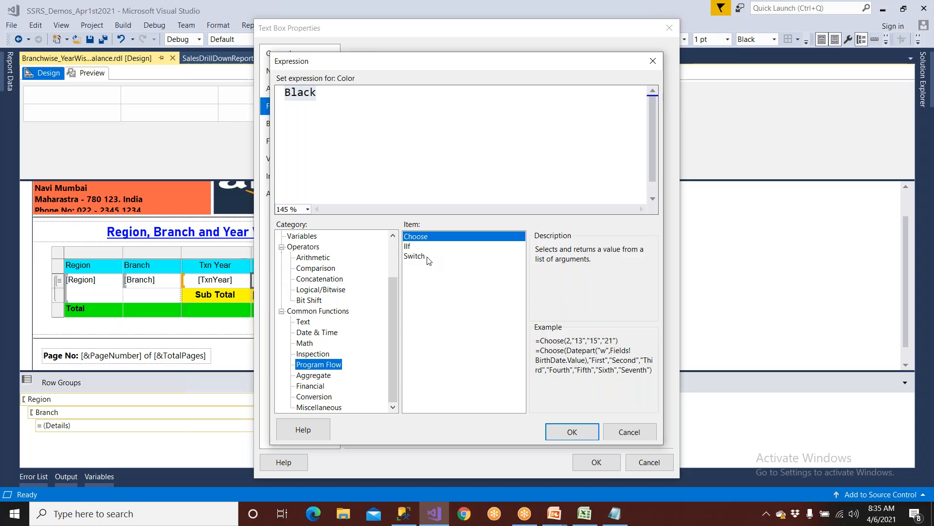
click(416, 247)
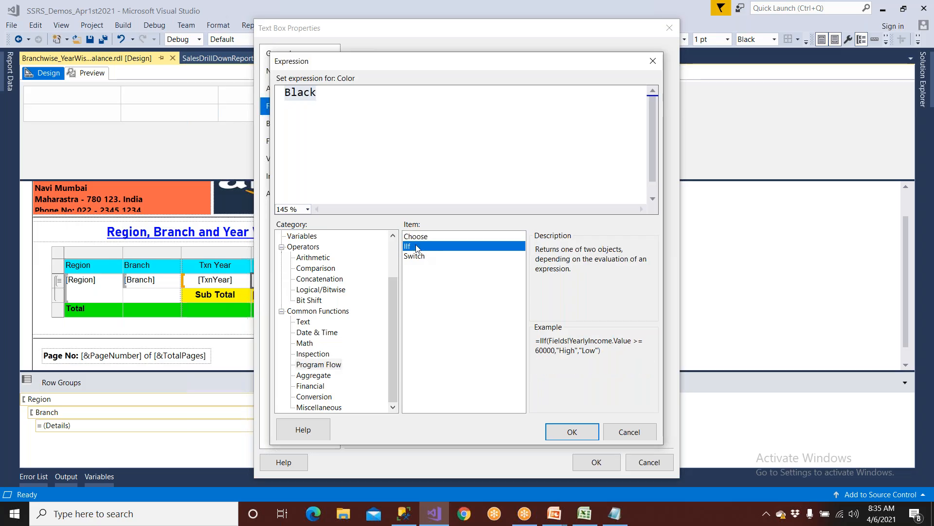
click(424, 237)
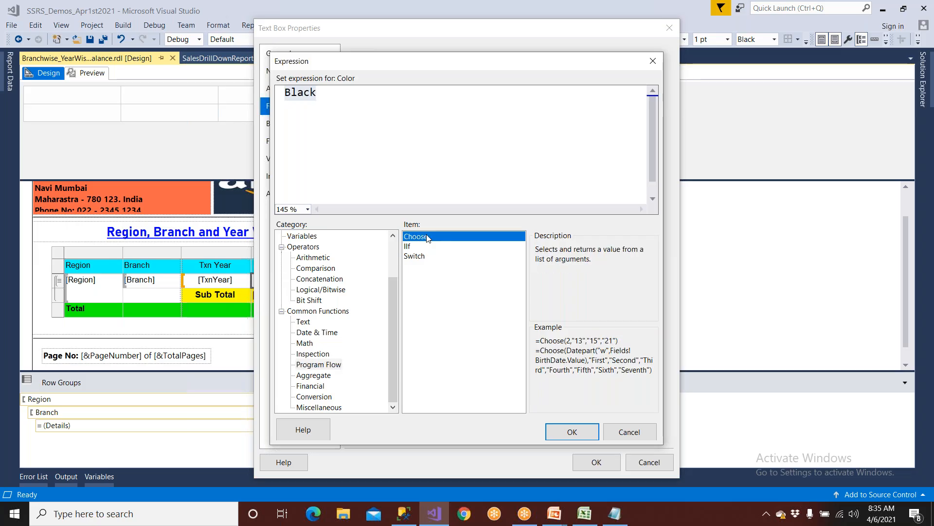
click(425, 257)
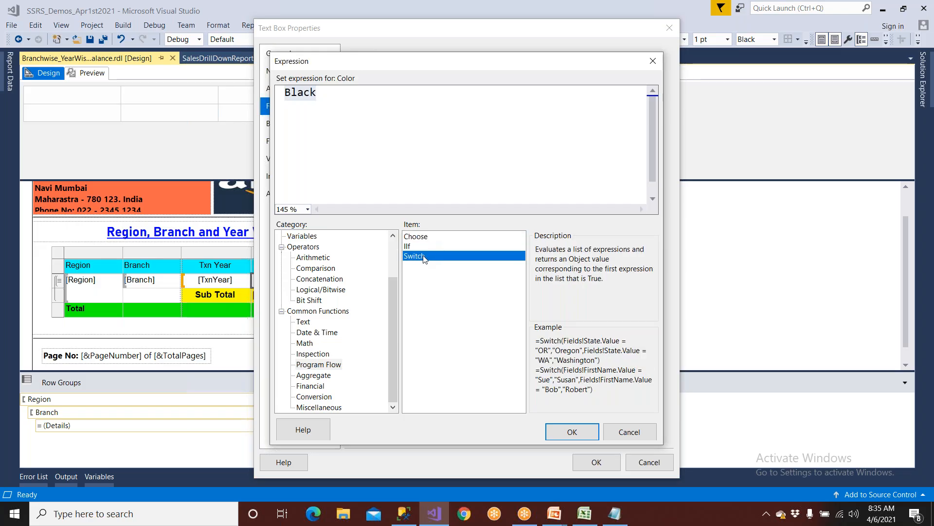
click(323, 365)
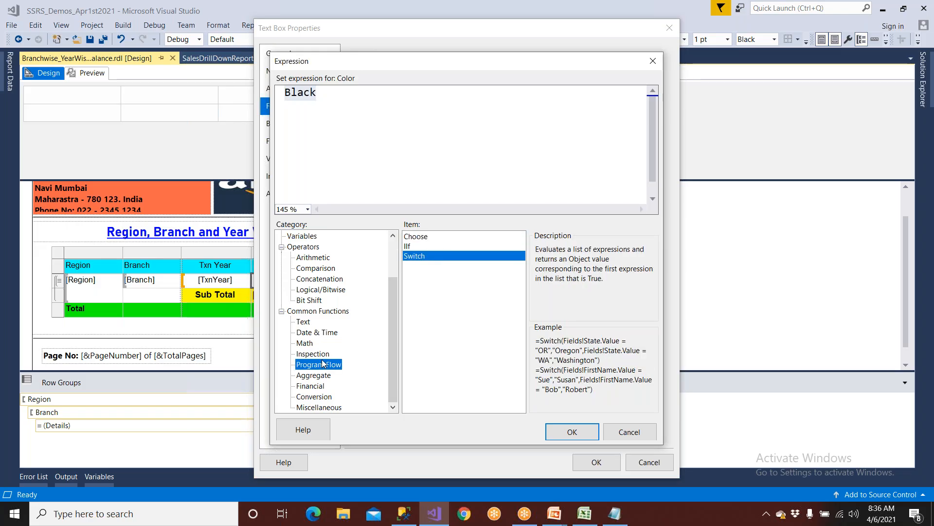
Step: Examine the Aggregate, Financial, Conversion and Miscellaneous groups of the common functions
click(324, 378)
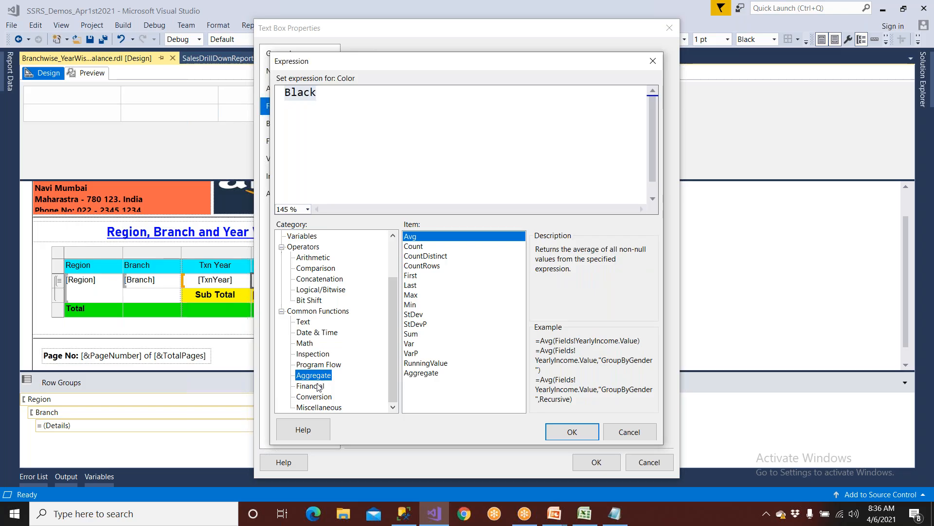
click(318, 386)
click(317, 397)
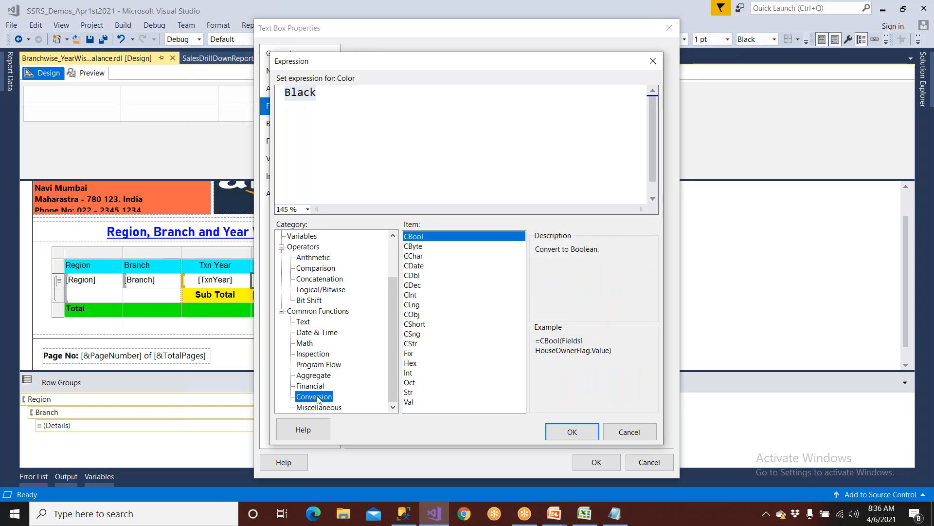
click(322, 407)
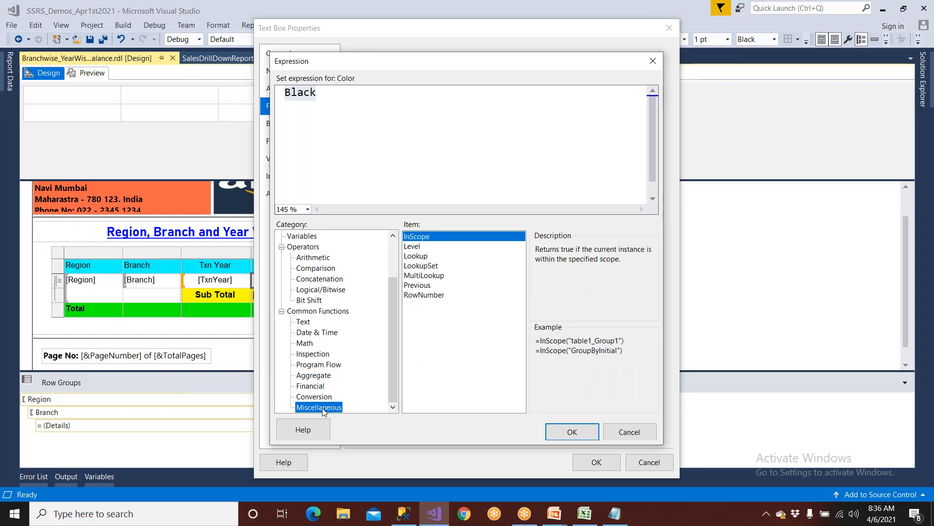
Step: Examine the descriptions and examples of the Miscellaneous functions from RowNumber up to InScope
click(417, 295)
click(418, 286)
click(421, 276)
click(418, 267)
click(416, 257)
click(413, 247)
click(412, 238)
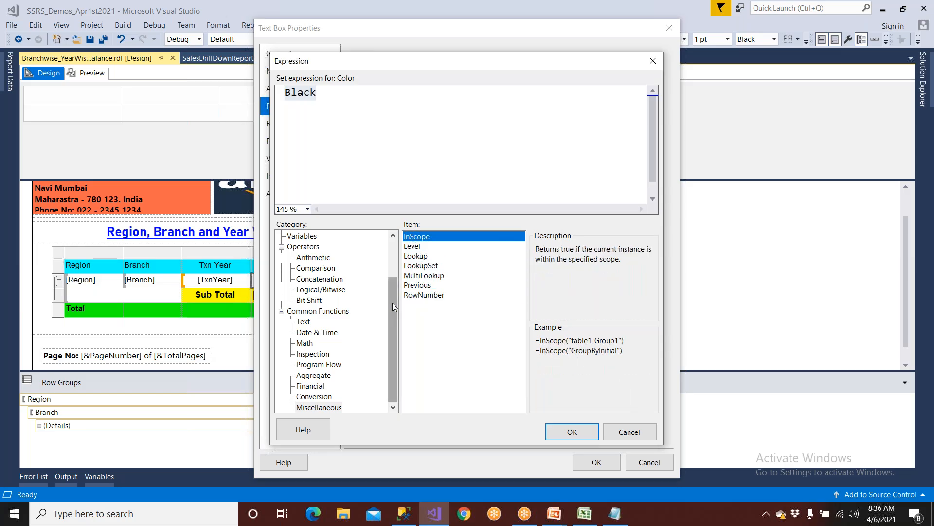
Step: Switch to the Notepad notes and write the condition "If (balance > 500000)" below the font color requirement
click(615, 514)
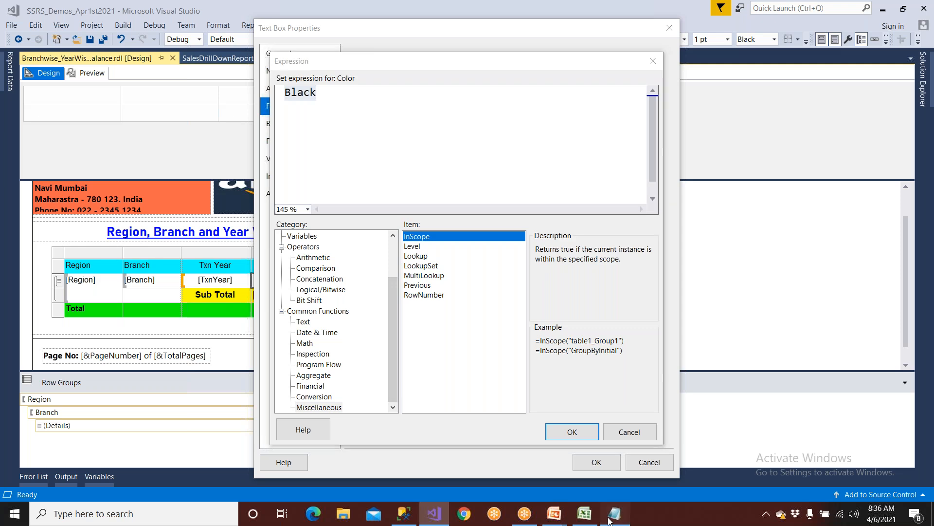
click(174, 130)
key(Return)
key(Return)
text(If)
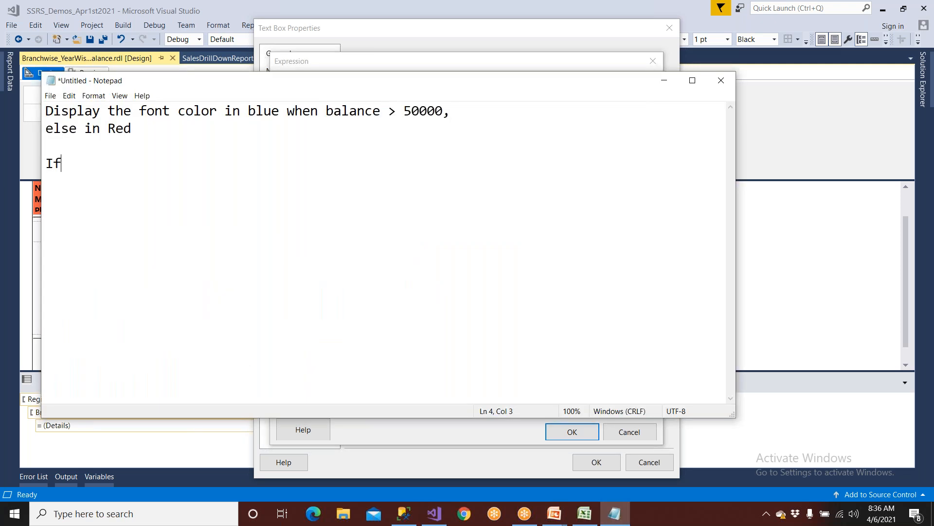
text( (balance > 50000)
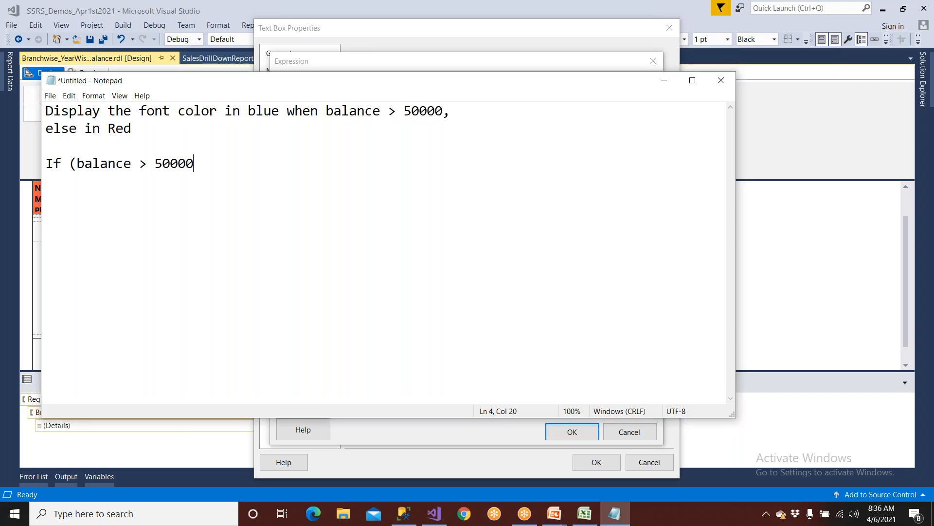
text(0))
Step: Complete the condition with the lines "Display in Blue", "Else" and "In Red"
key(Return)
text(Display )
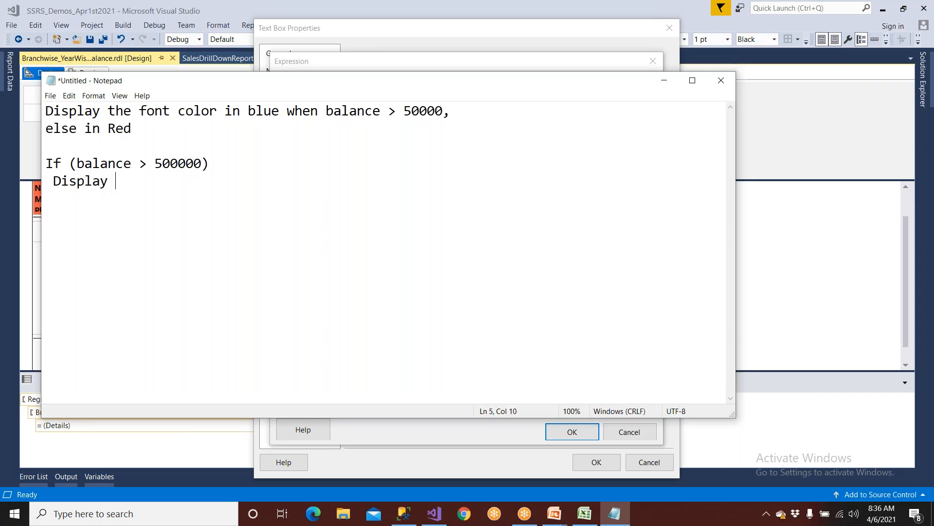
text(in Blue)
key(Return)
text(Else)
key(Return)
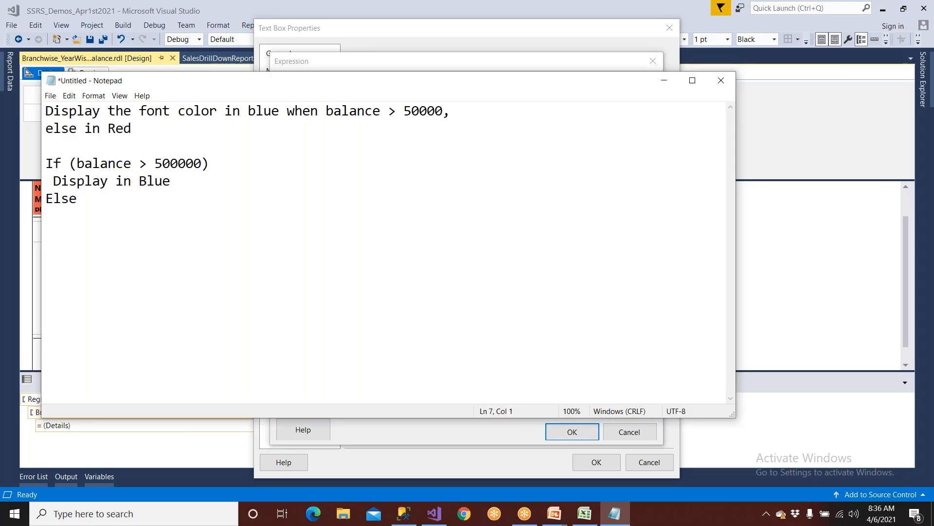
text(In Red)
Step: Add the function name "IIF" below the If/Else logic, separated by a blank line
drag(136, 208, 43, 166)
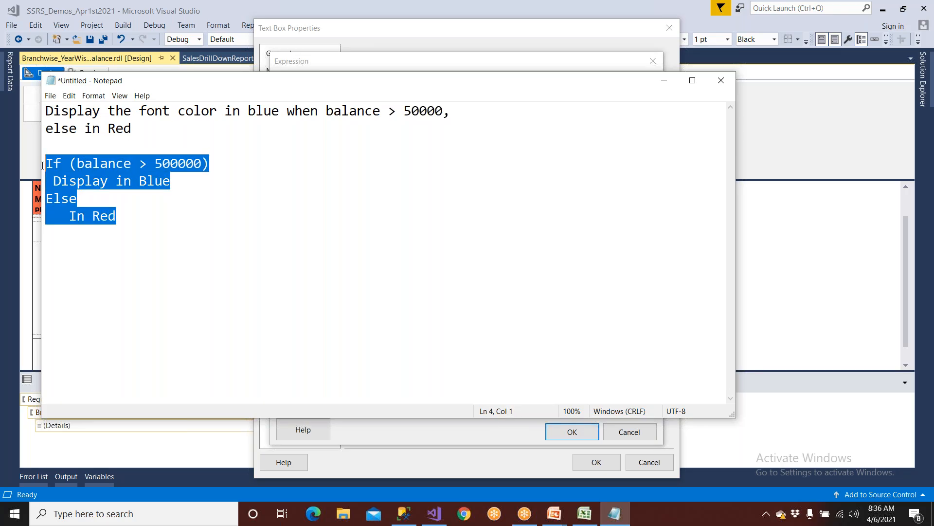
drag(59, 167, 45, 165)
drag(77, 198, 33, 192)
click(125, 216)
key(Return)
key(Return)
text(IIF)
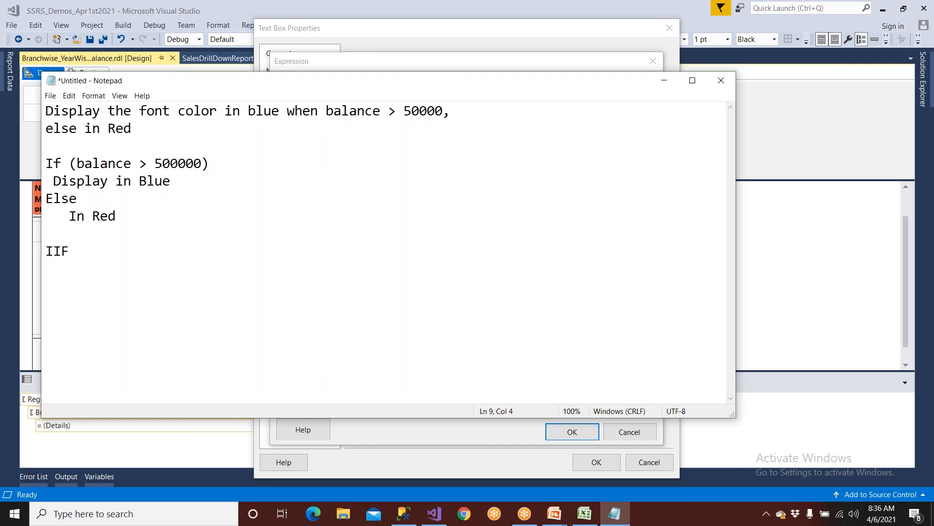
Step: Examine the condition and the Blue and Red outcomes of the If/Else logic in comparison with IIF
drag(119, 215, 162, 164)
click(63, 180)
double_click(73, 183)
double_click(89, 199)
drag(119, 214, 36, 169)
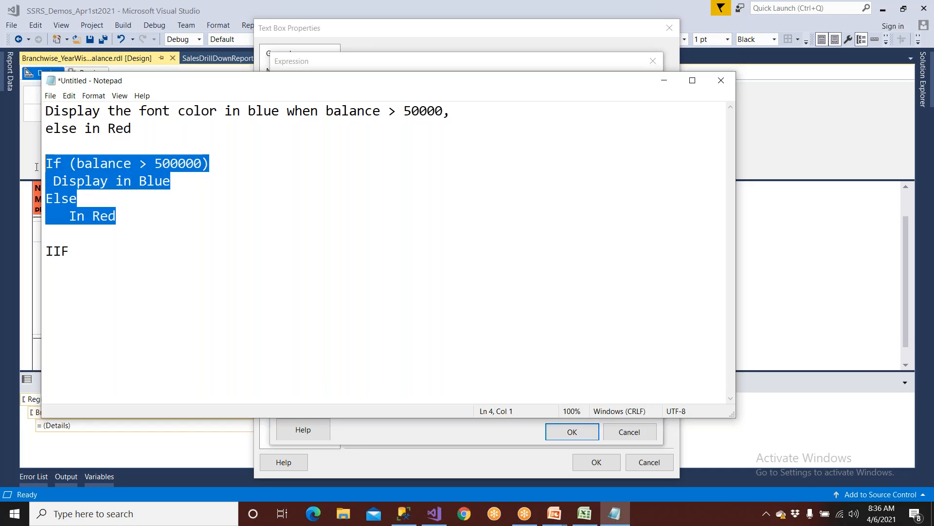
drag(72, 252, 40, 248)
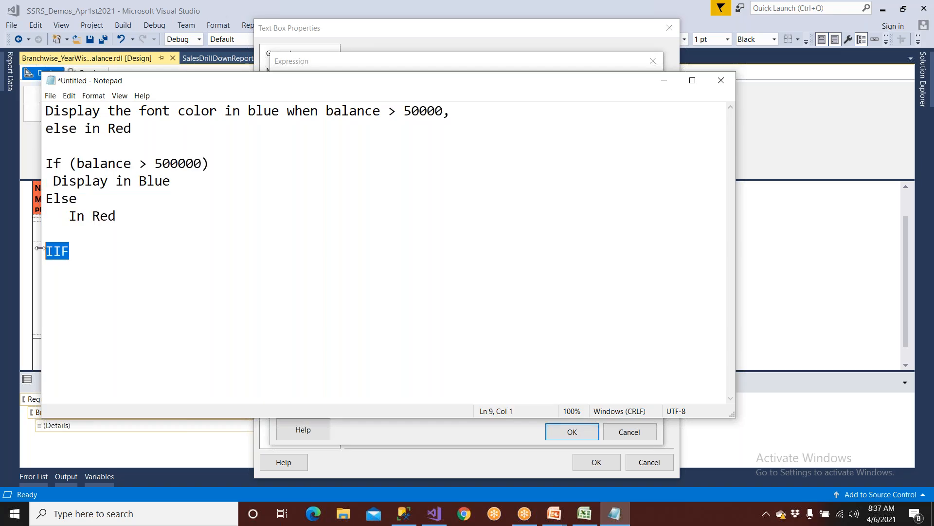
drag(116, 216, 22, 149)
click(100, 264)
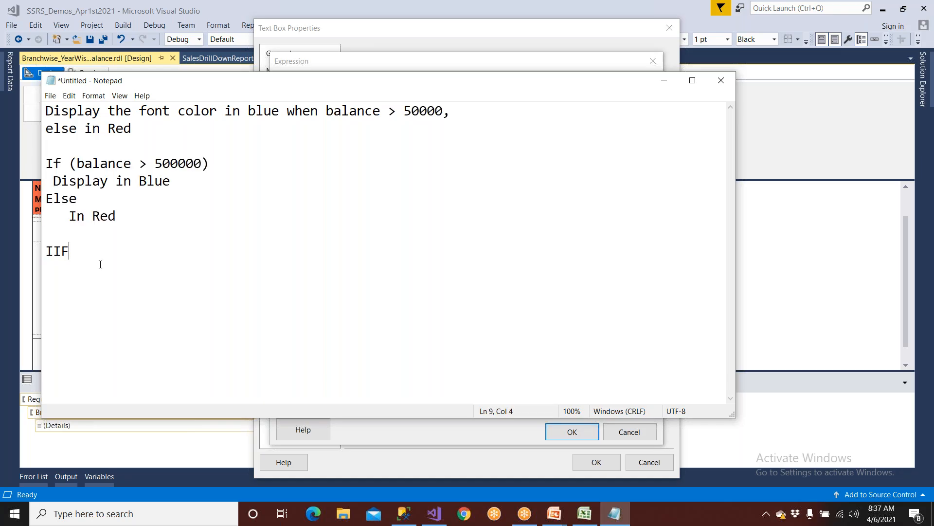
Step: Write a second example below IIF in the Notepad notes: "IF (Balance > 50000)" with an indented "Blue" on the following line
key(Return)
key(Return)
key(Return)
text(IF )
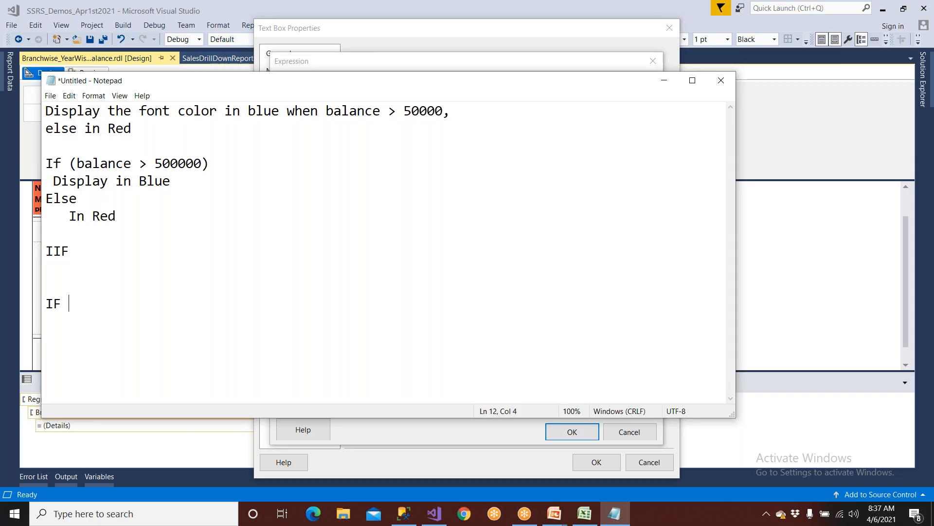
text(()
text(Bala)
key(BackSpace)
text(lance > 5000)
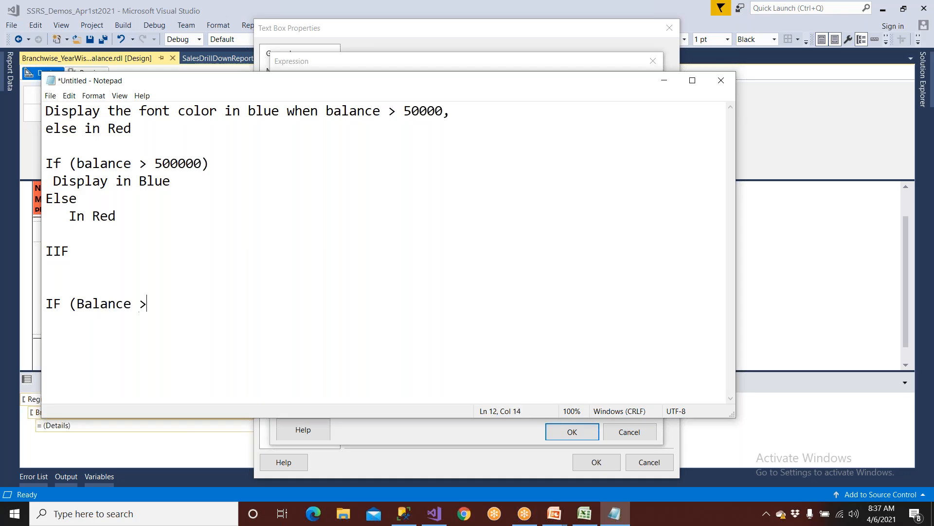
text(0))
key(Return)
text(Blue)
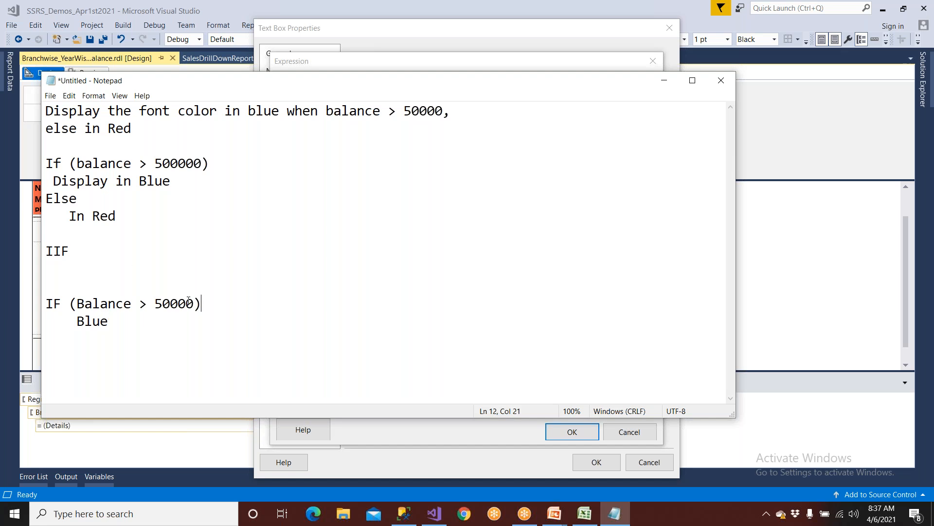
Step: Compare the If/Else block with the IF-only example and the IIF line, highlighting the condition and the Blue and Red branches
drag(206, 300, 45, 303)
drag(109, 321, 45, 321)
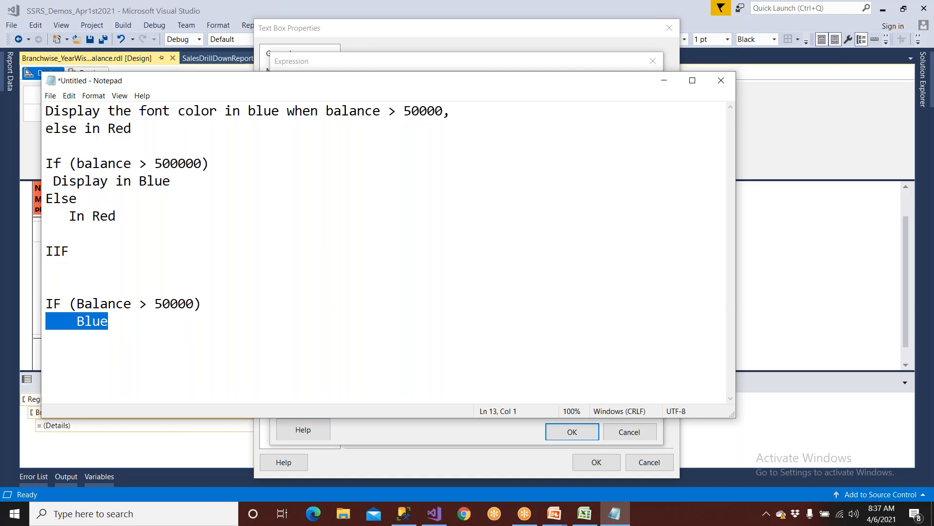
drag(116, 215, 33, 155)
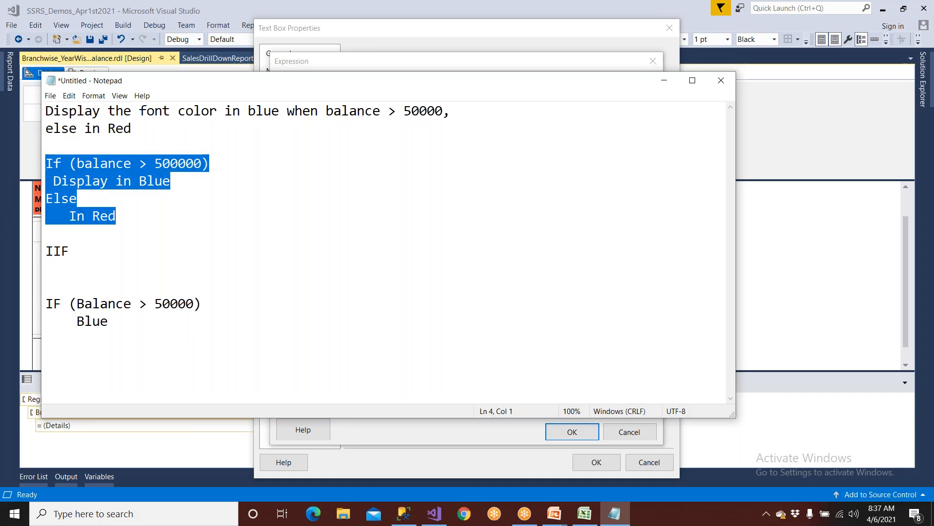
click(84, 163)
drag(177, 184, 29, 159)
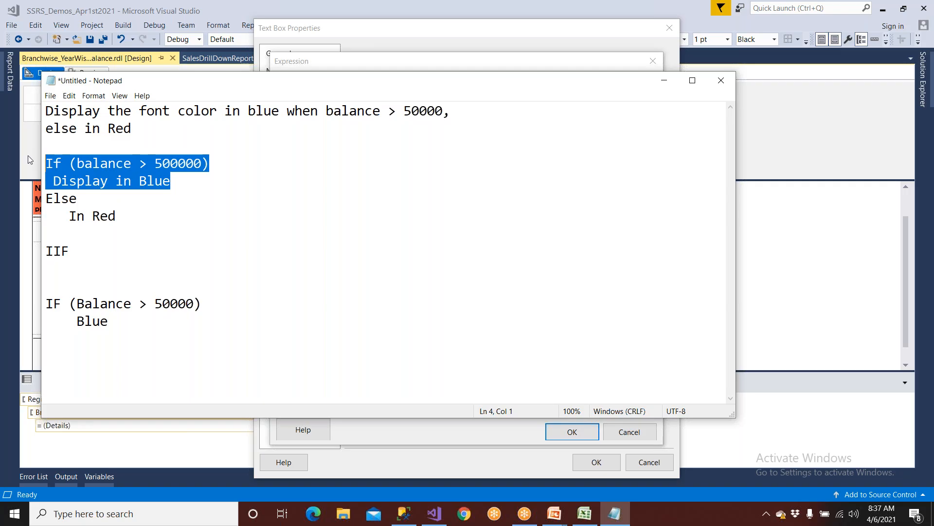
drag(131, 219, 42, 204)
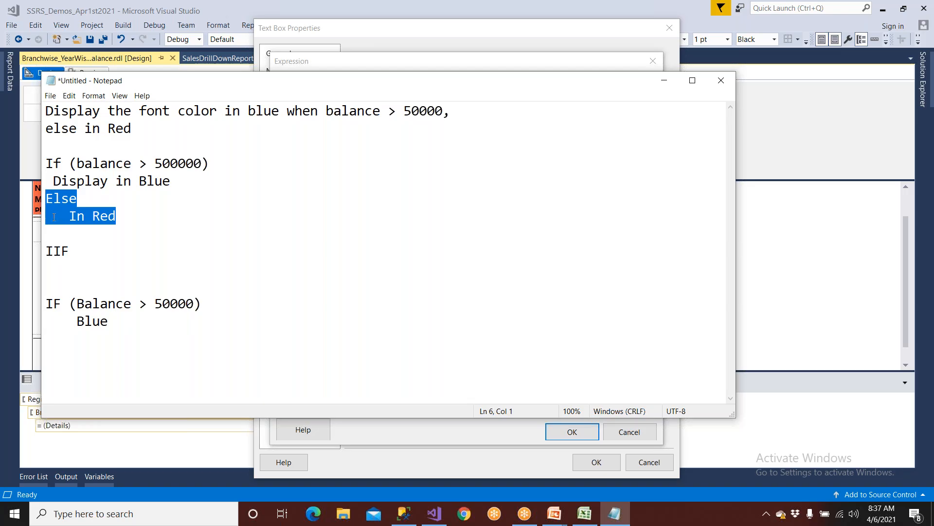
drag(114, 318, 39, 306)
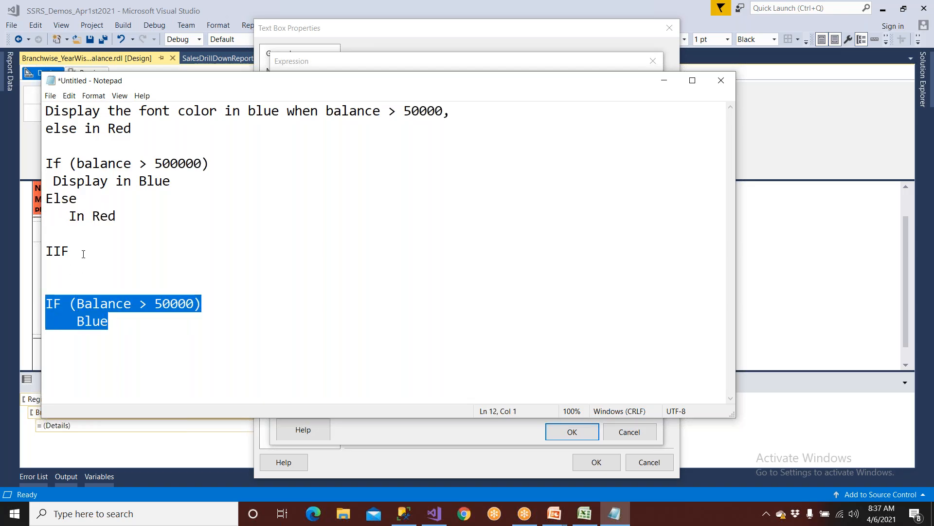
drag(117, 218, 32, 174)
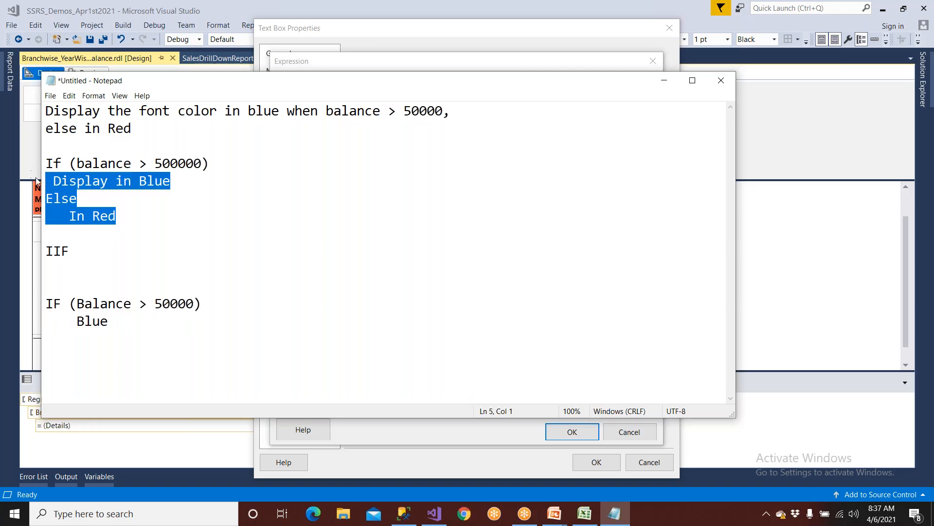
click(155, 230)
drag(177, 181, 46, 164)
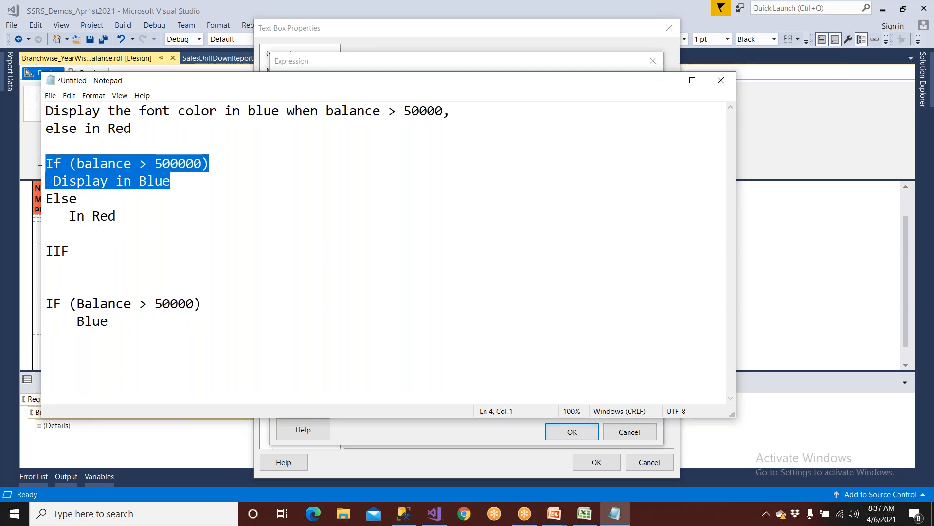
drag(120, 217, 34, 200)
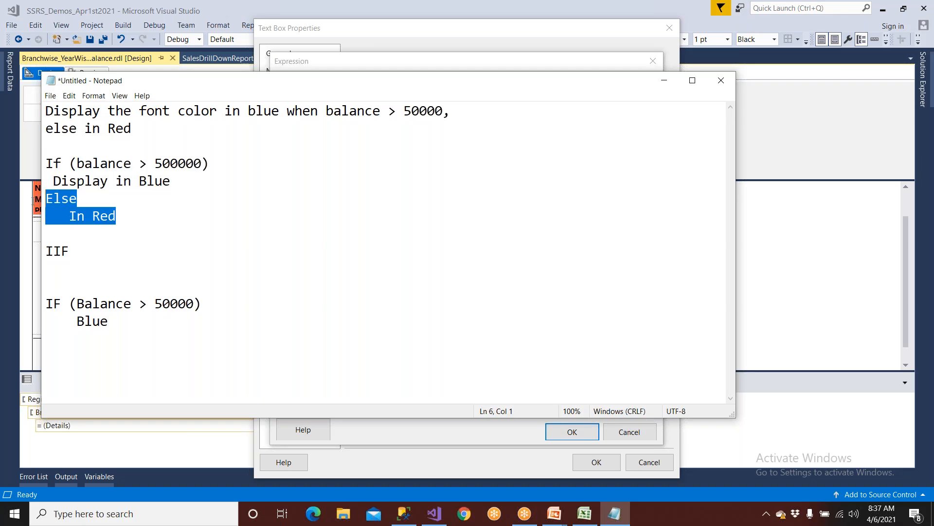
drag(108, 321, 30, 309)
drag(70, 251, 38, 249)
drag(116, 216, 38, 161)
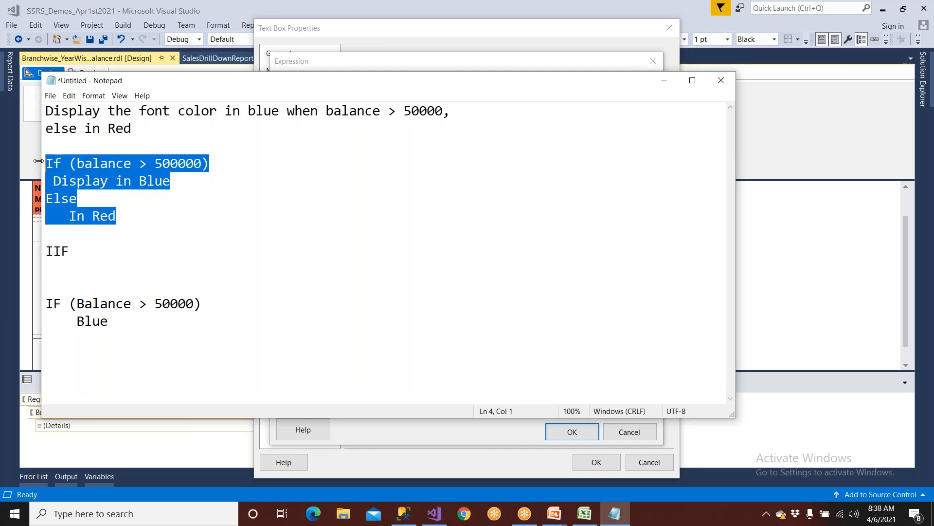
Step: Open a parenthesis after IIF and copy the condition "balance > 500000" from the If statement into it
click(77, 250)
text(()
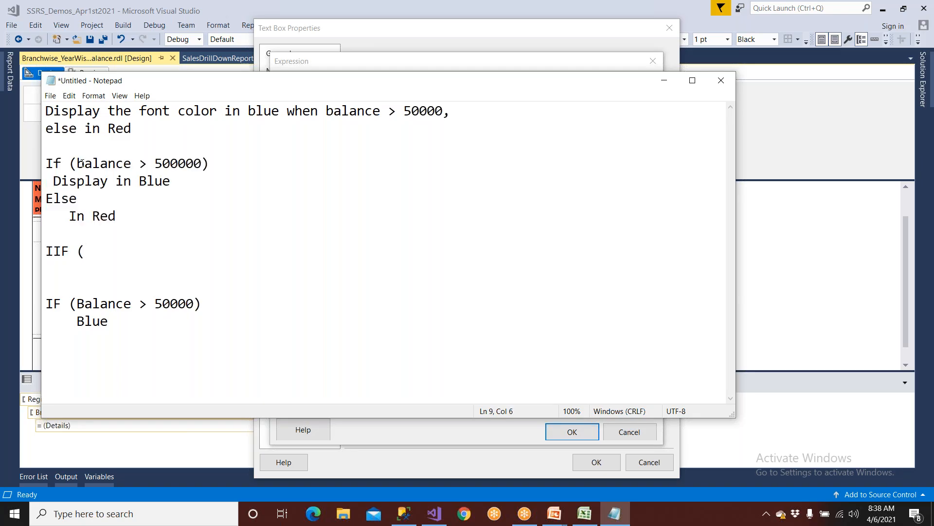
drag(76, 163, 201, 164)
key(ctrl+c)
click(150, 252)
key(ctrl+v)
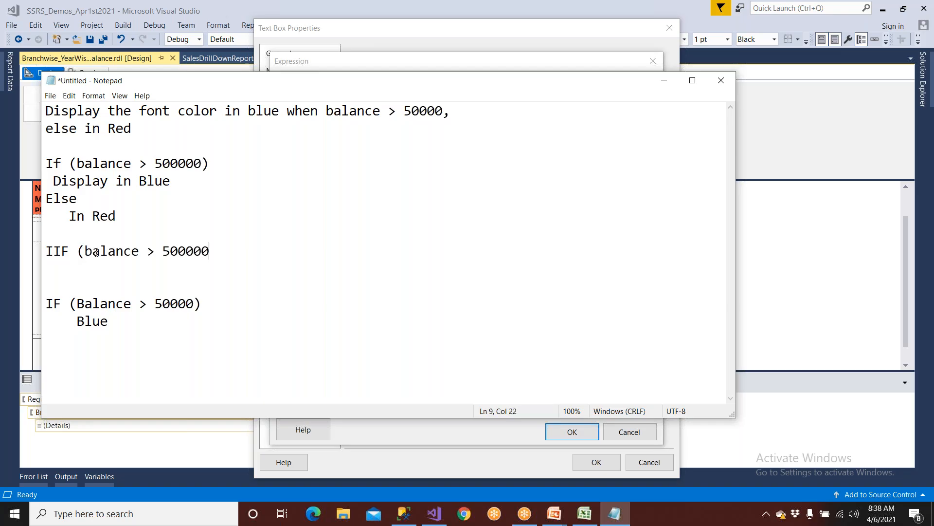
Step: Complete the IIF line with Blue as the true result and Red as the false result, closing the parenthesis
text(,)
drag(81, 251, 201, 251)
click(225, 250)
text(Blue, Red))
drag(225, 251, 299, 250)
drag(78, 251, 30, 258)
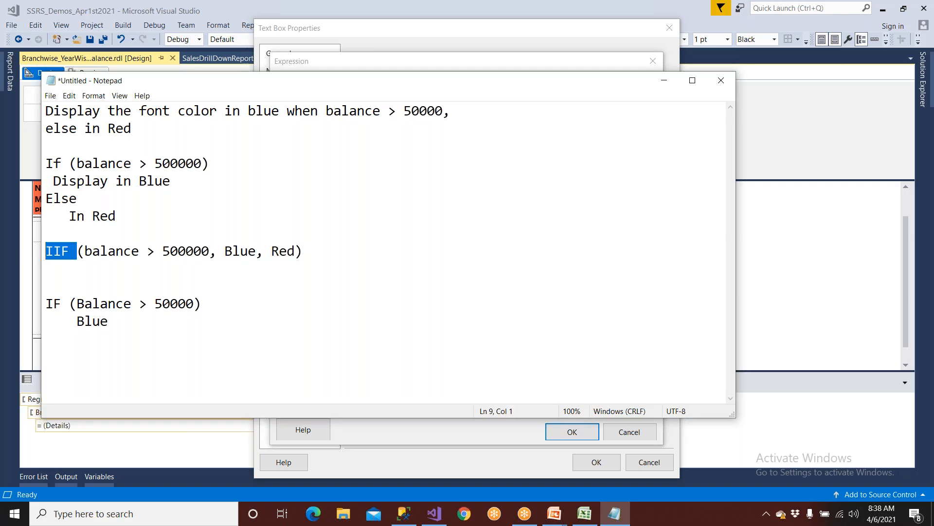
Step: Replace "Display in Blue" and "In Red" in the If/Else block with the generic word "action"
double_click(56, 201)
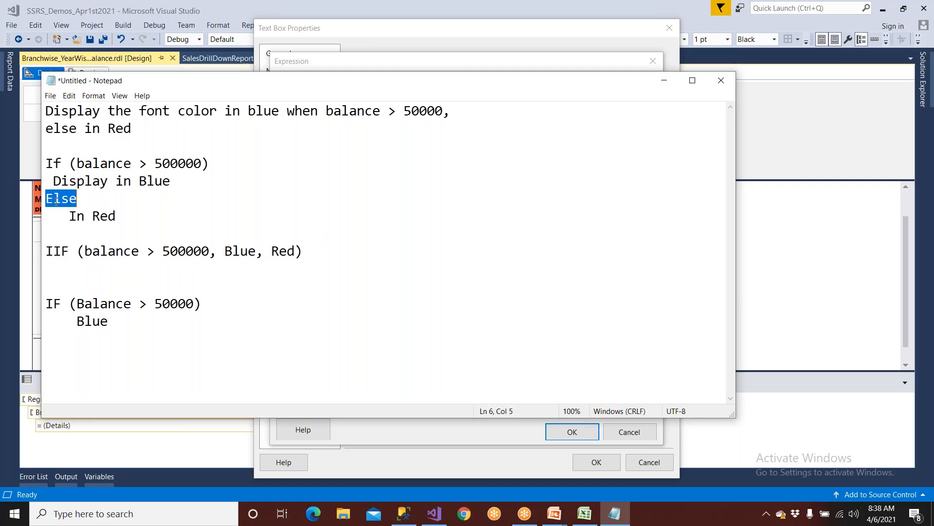
drag(76, 163, 210, 165)
drag(209, 251, 84, 251)
double_click(227, 251)
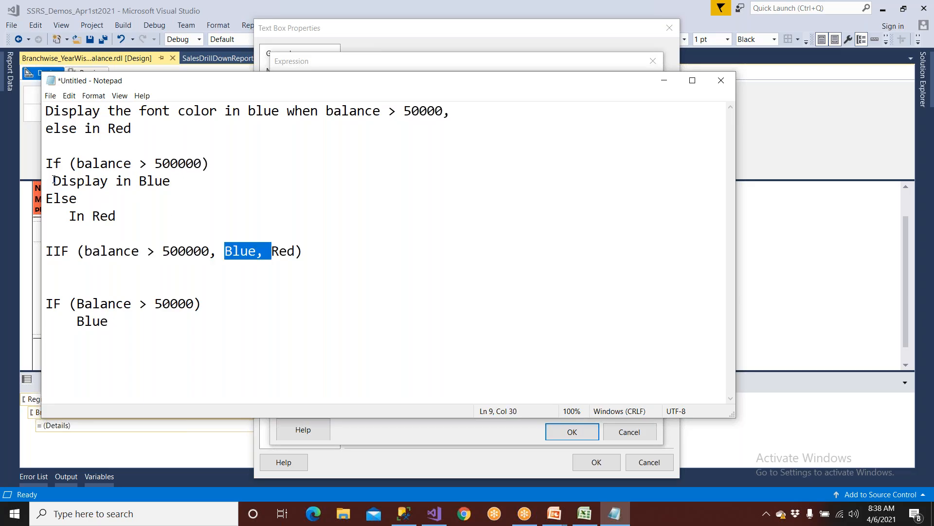
drag(54, 180, 191, 180)
text(action)
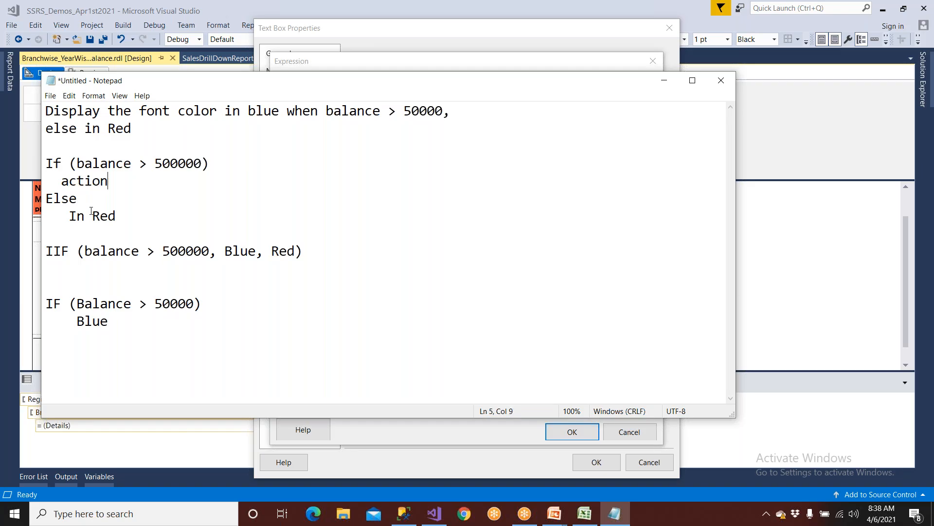
drag(68, 215, 136, 215)
text(action)
drag(88, 251, 295, 253)
drag(77, 250, 43, 251)
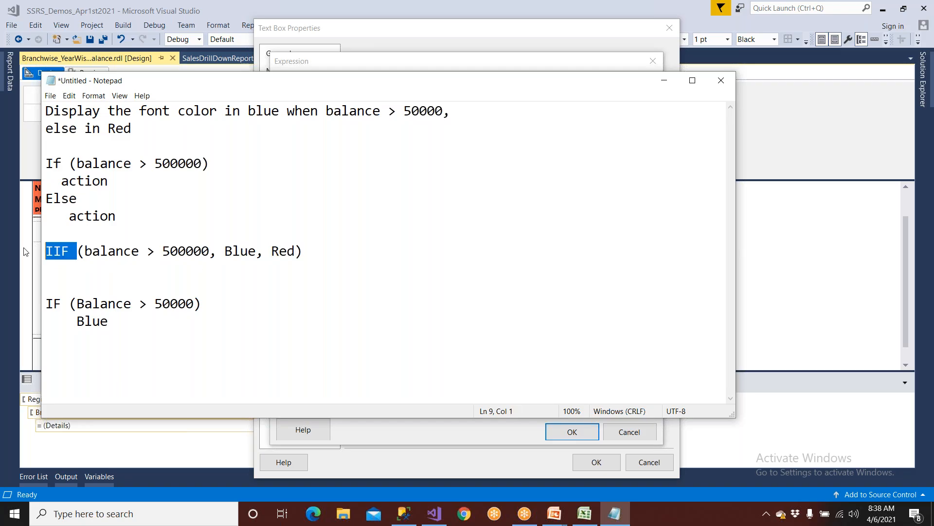
Step: Switch to Visual Studio, discard the open Color expression and text box properties, and check the balances in the report preview
click(790, 335)
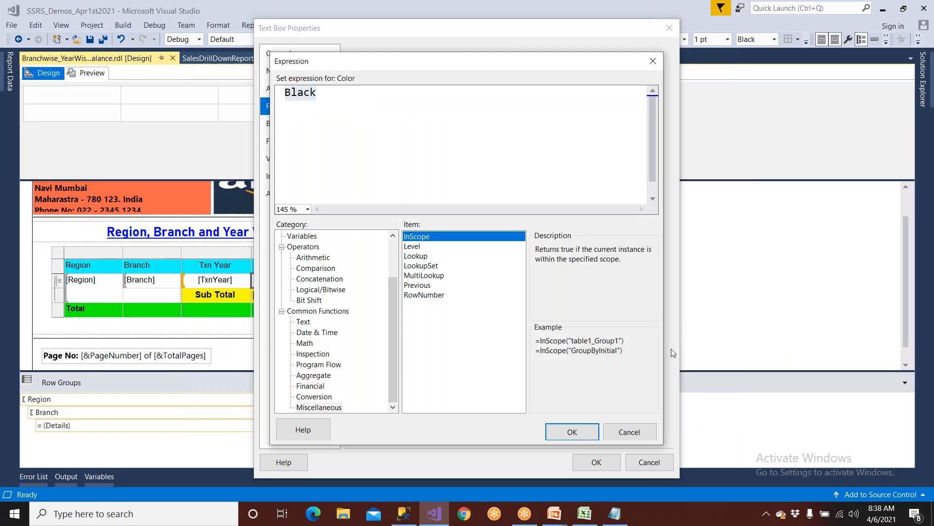
click(638, 433)
click(649, 461)
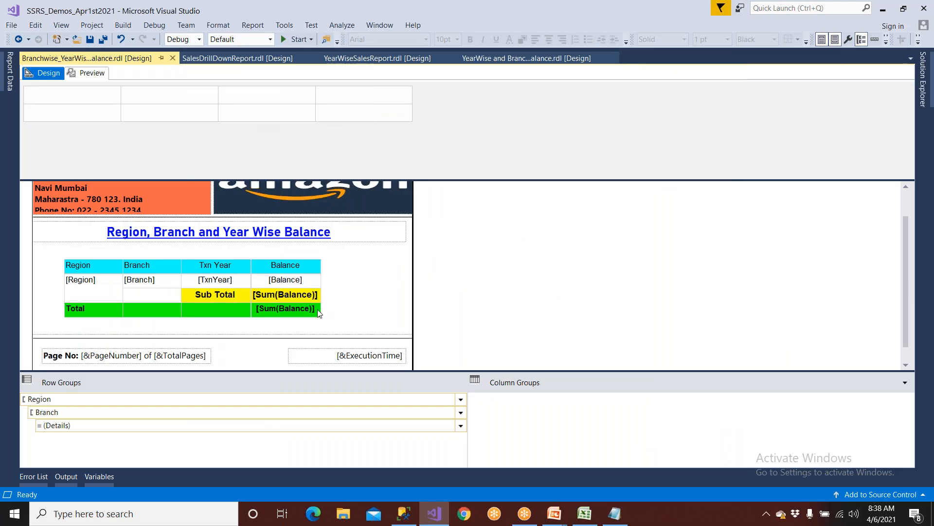
click(91, 73)
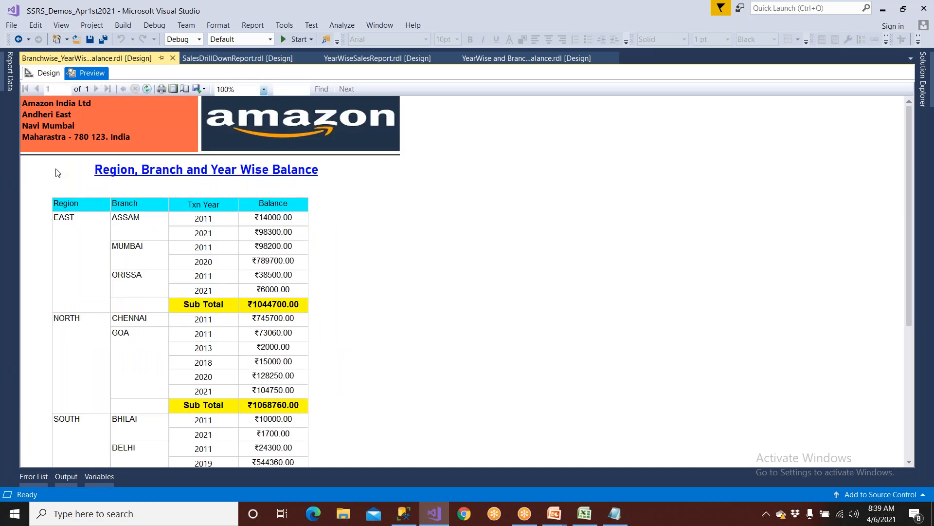
click(47, 73)
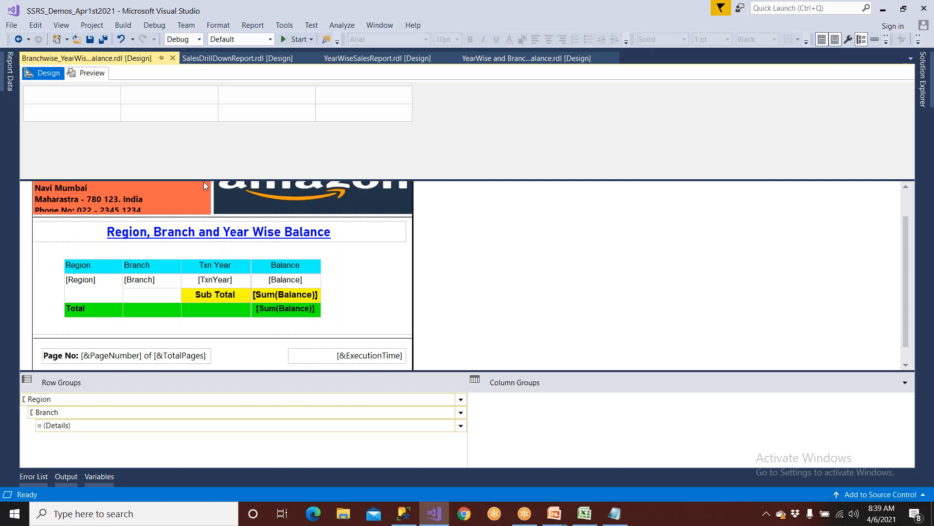
Step: Start the font color expression of the [Balance] detail cell with the IIf program flow function
right_click(304, 282)
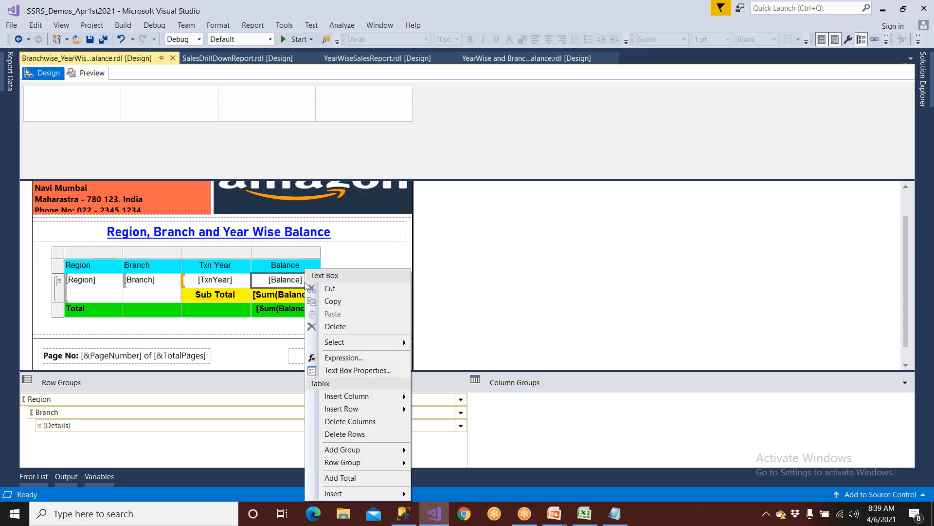
click(349, 371)
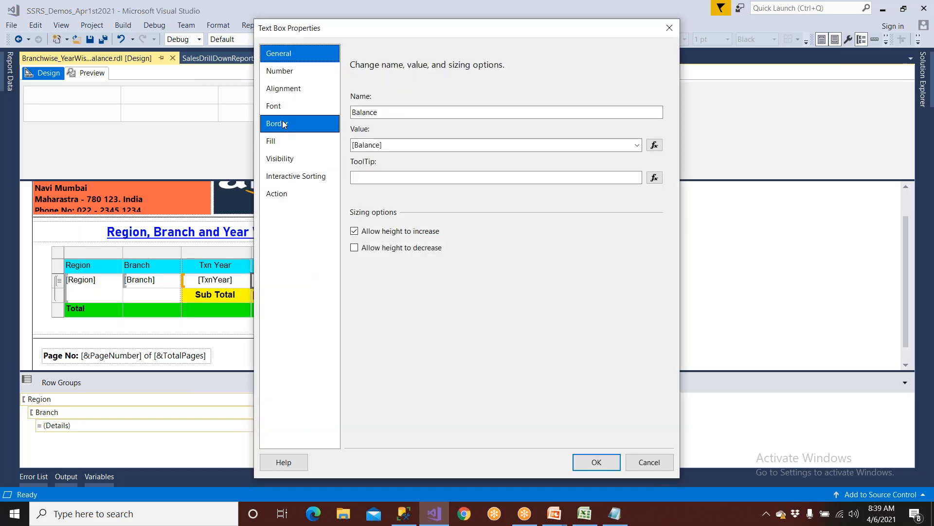
click(284, 113)
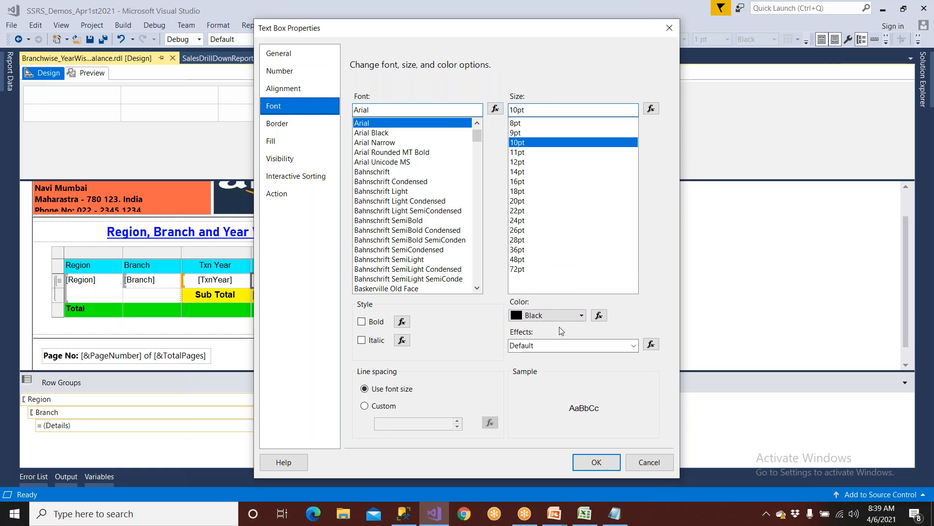
click(599, 316)
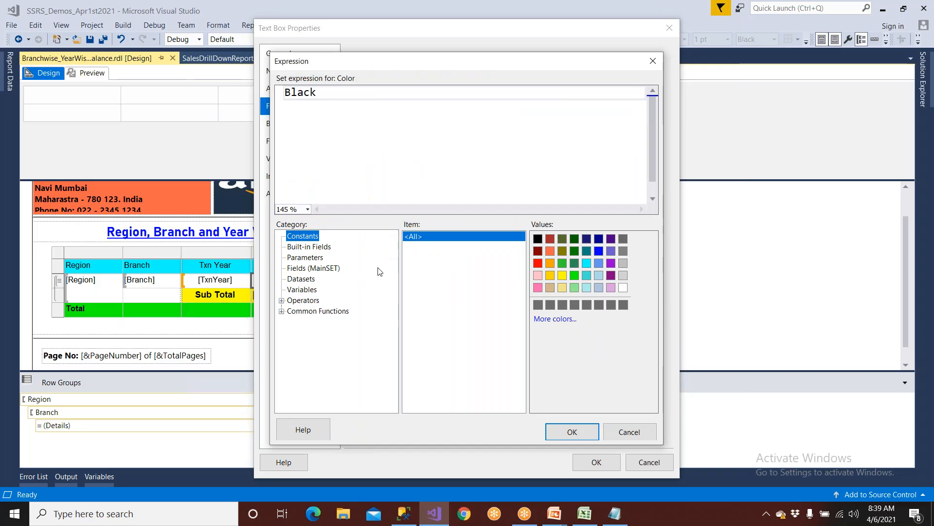
click(295, 311)
click(281, 310)
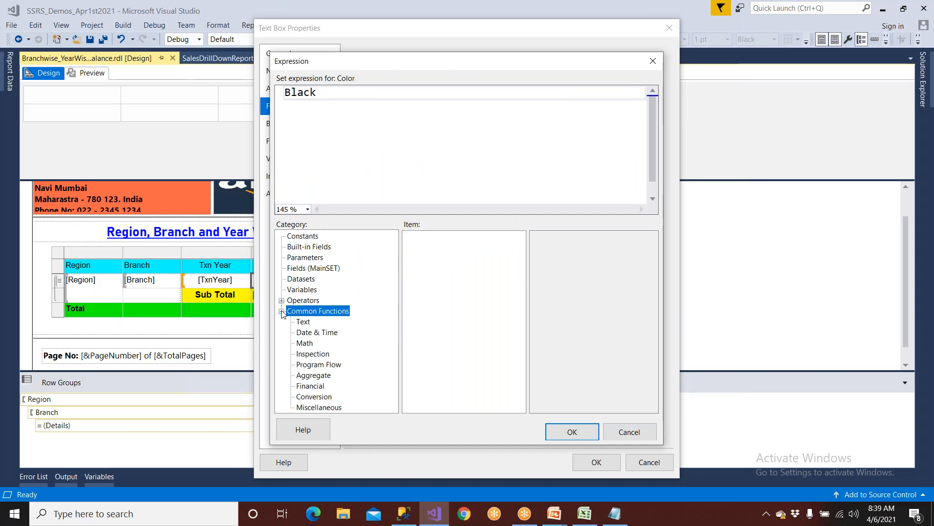
click(317, 366)
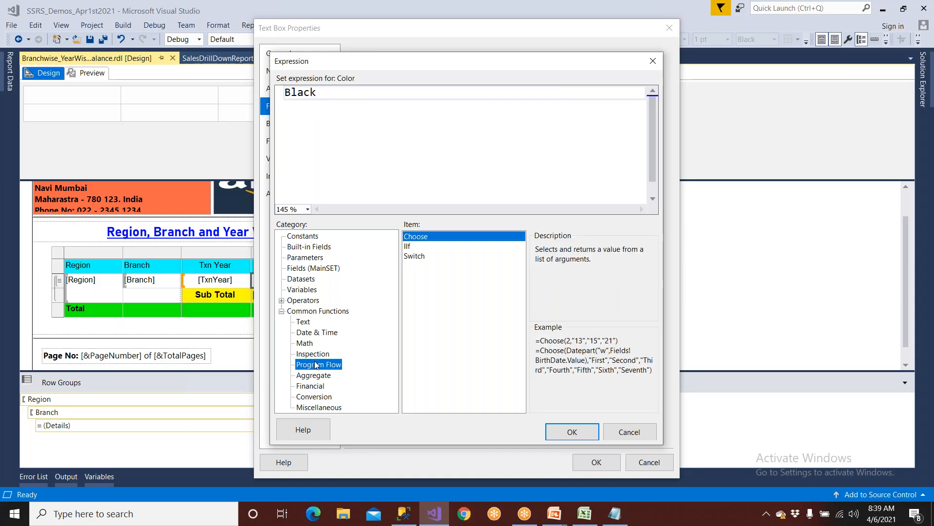
double_click(410, 247)
drag(322, 93, 250, 97)
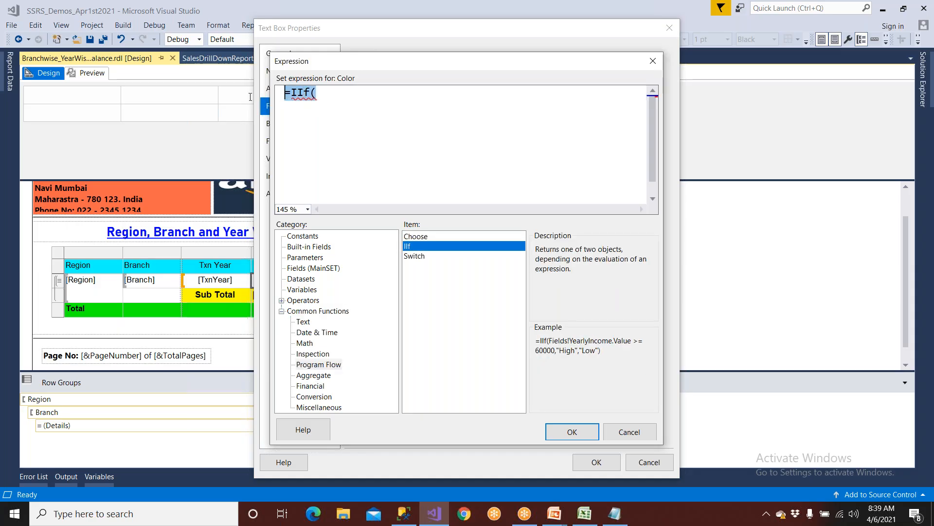
click(333, 100)
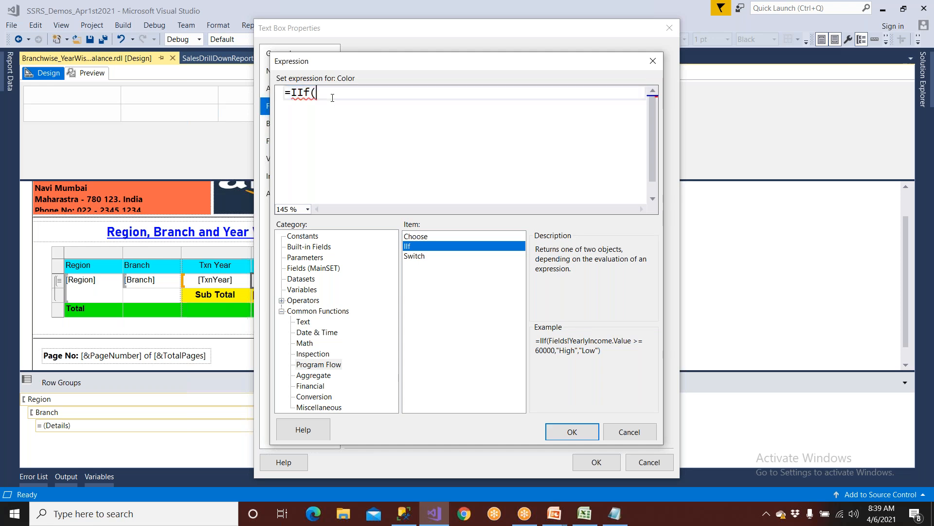
Step: Add the condition Fields!Balance.Value>50000 followed by a comma as the first argument of the IIf expression
click(305, 268)
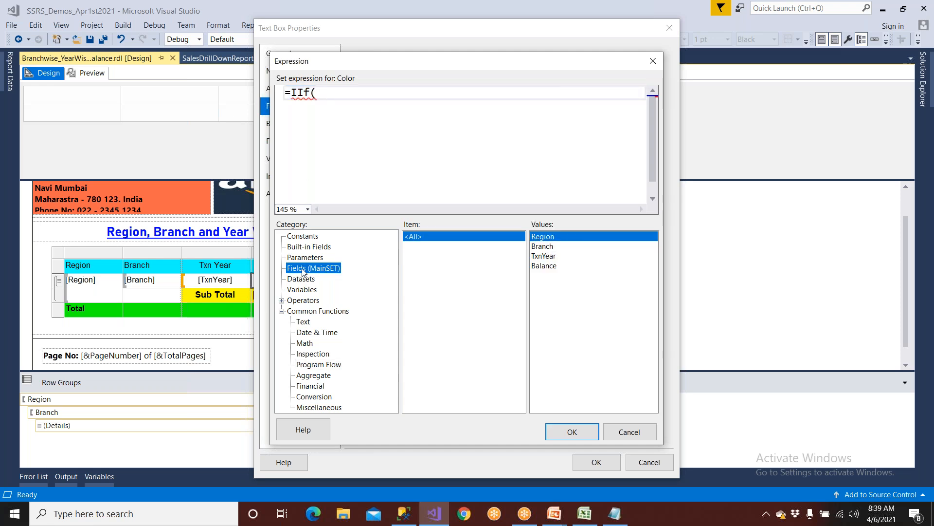
click(545, 266)
double_click(545, 266)
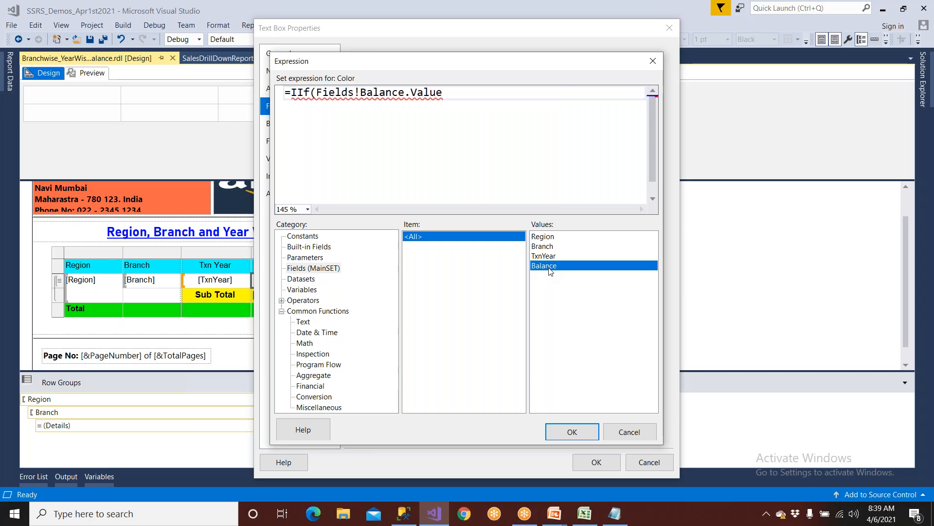
text(>5000)
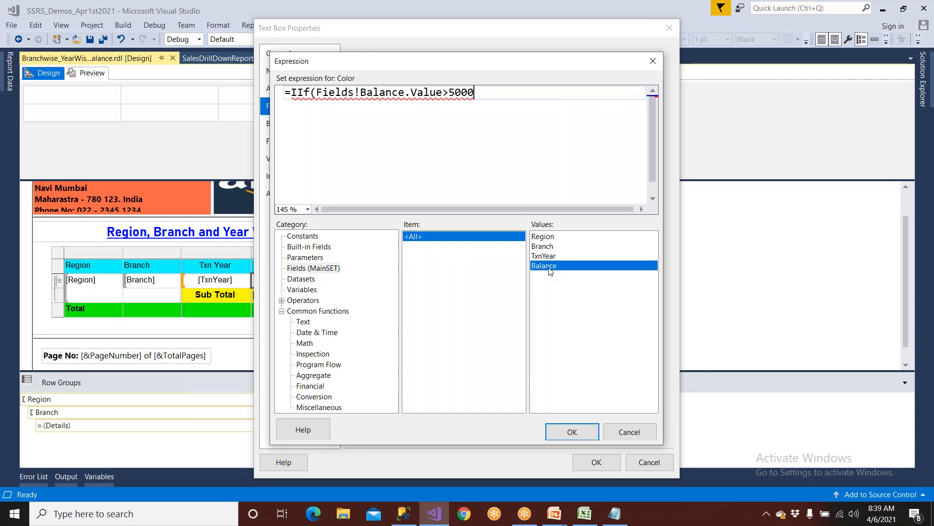
text(0,)
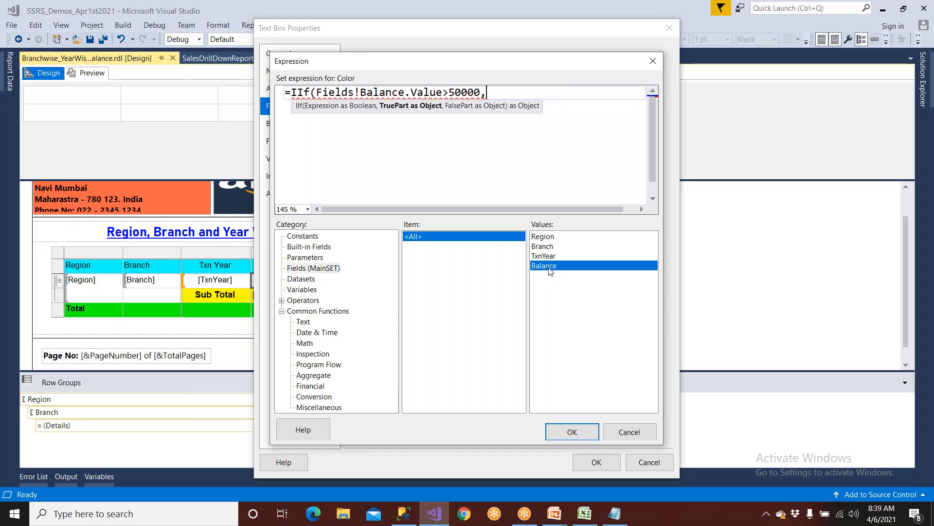
Step: Add the standard color constant "DarkBlue" followed by a comma as the true part of the IIf font color expression
click(302, 236)
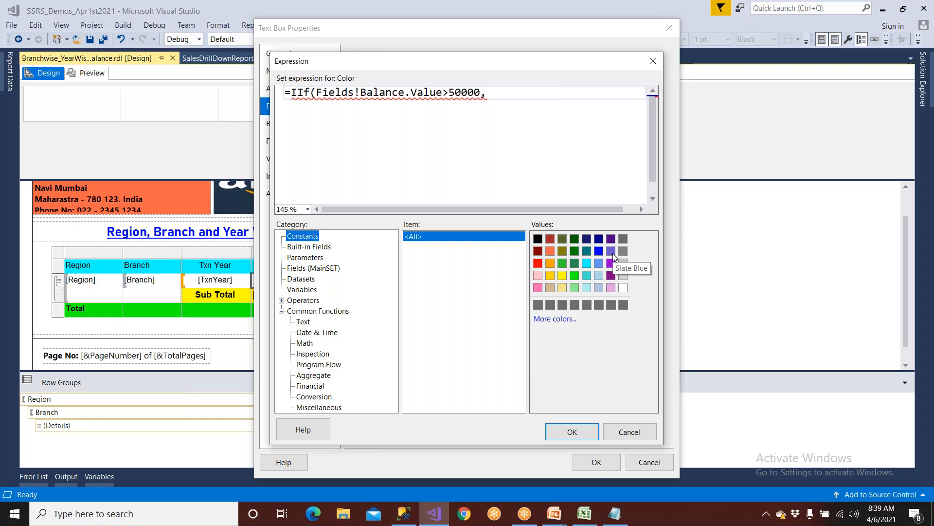
click(556, 319)
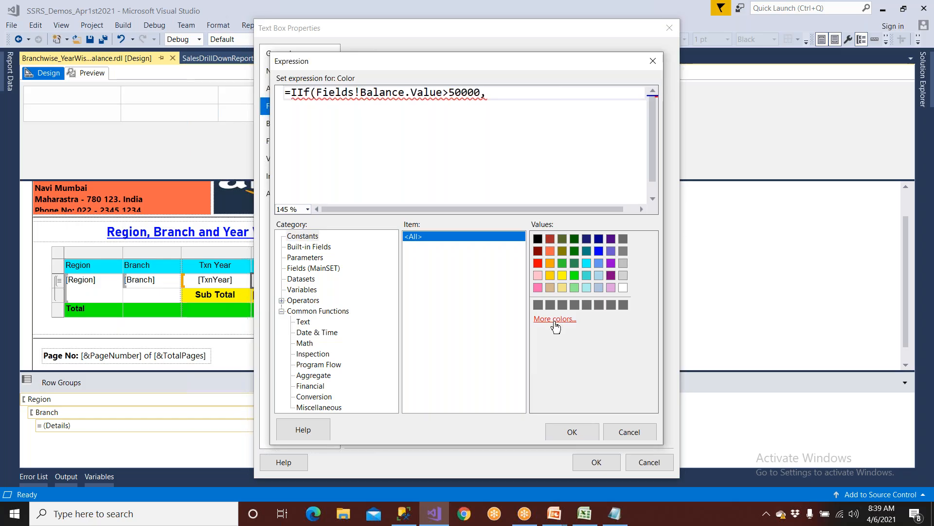
scroll(345, 286, down, 7)
scroll(345, 287, down, 20)
scroll(346, 282, down, 5)
scroll(346, 282, up, 4)
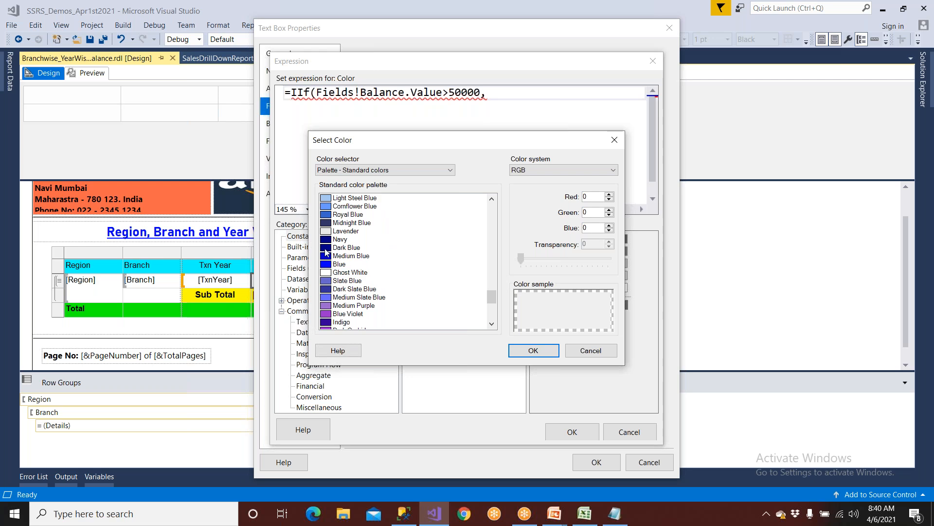
click(327, 248)
click(521, 351)
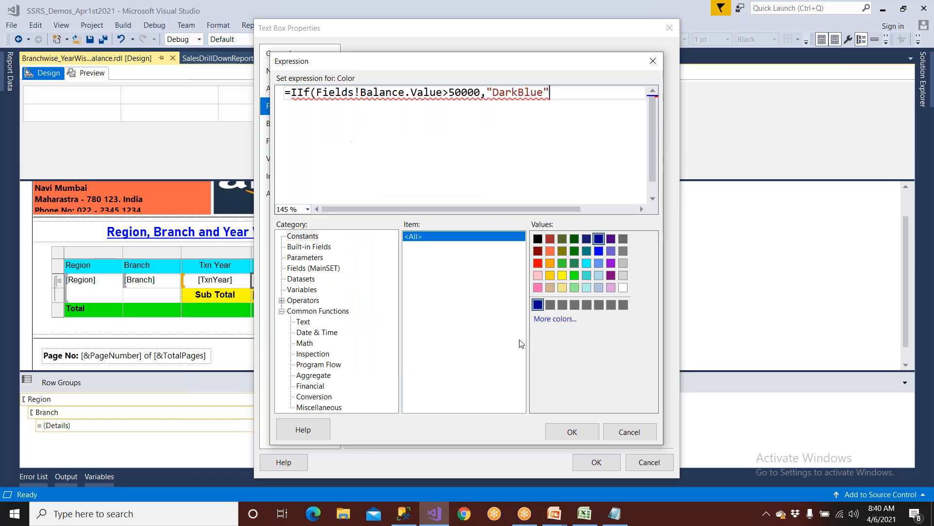
text(,)
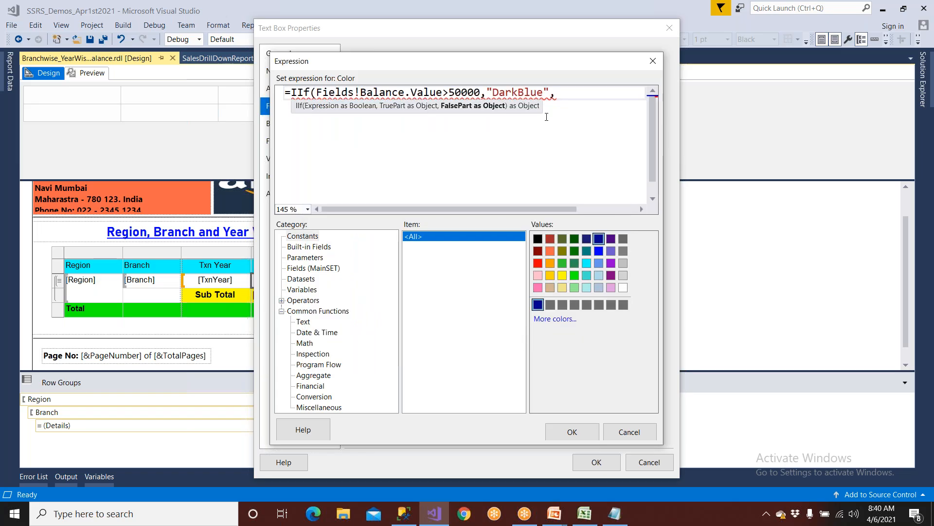
Step: Add the color constant "Red" as the false part, close the IIf parenthesis and accept the font color expression
click(538, 264)
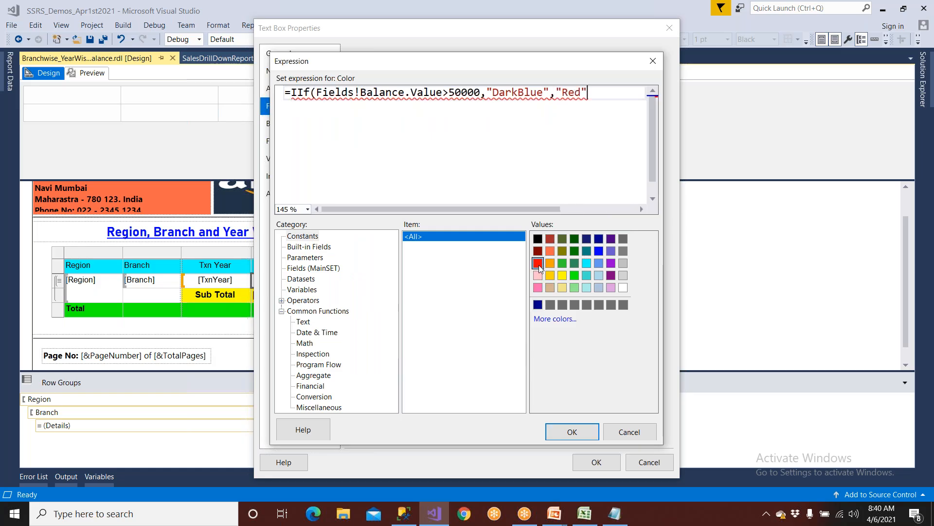
text())
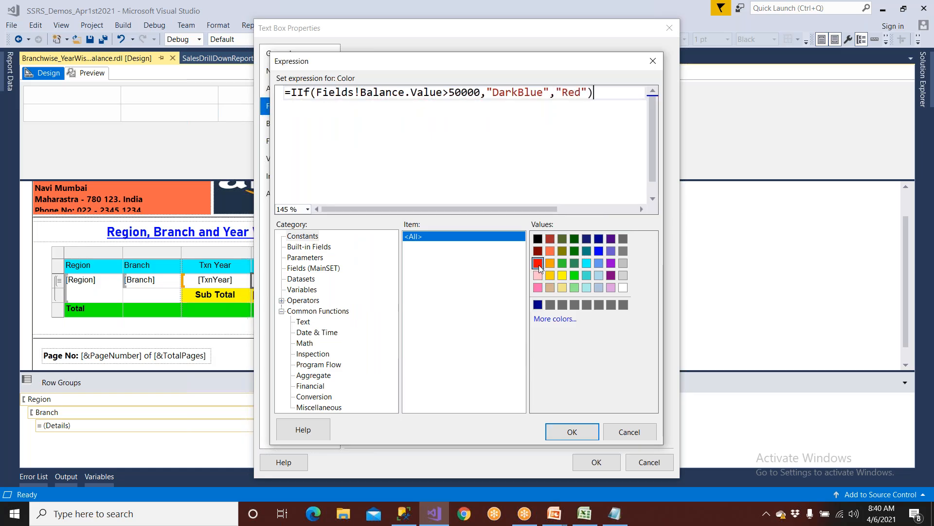
drag(318, 92, 590, 114)
click(492, 92)
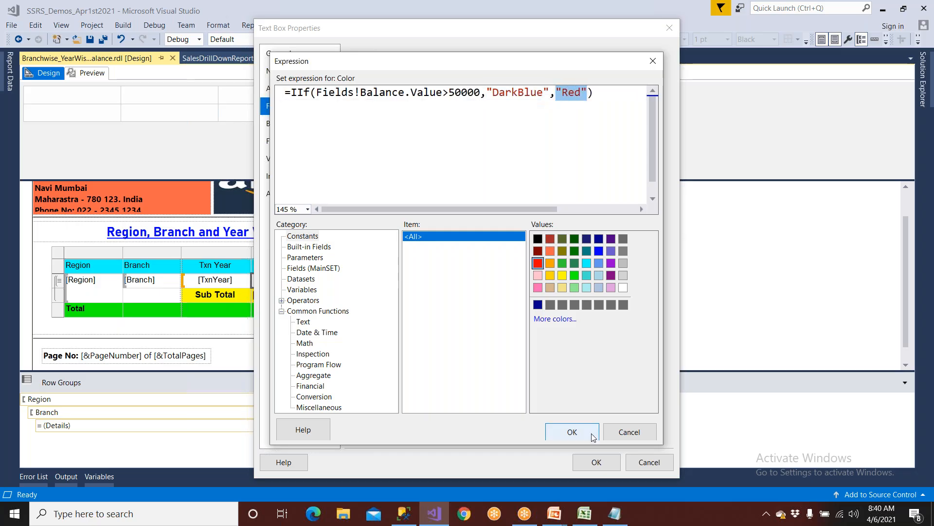
click(575, 432)
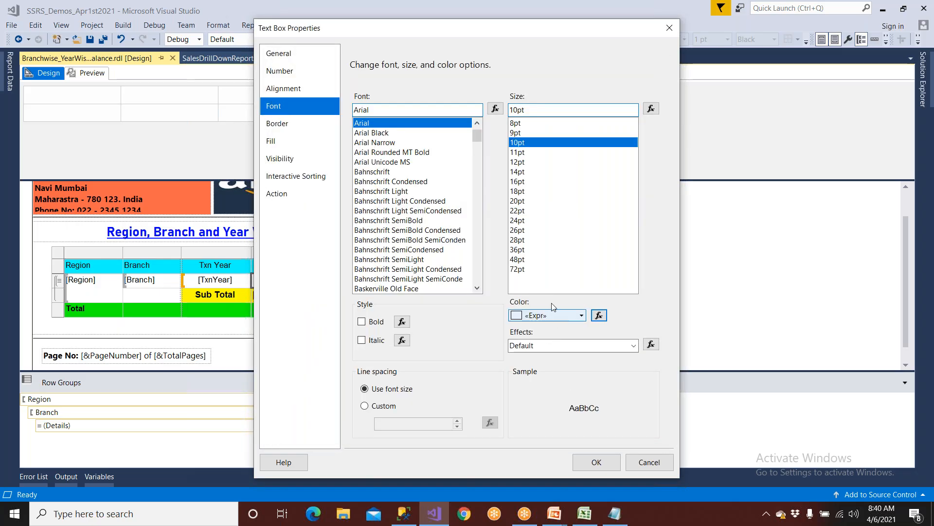
Step: Apply the text box properties, save the report and check the Balance column's font colors in the preview
click(596, 462)
click(89, 39)
click(97, 74)
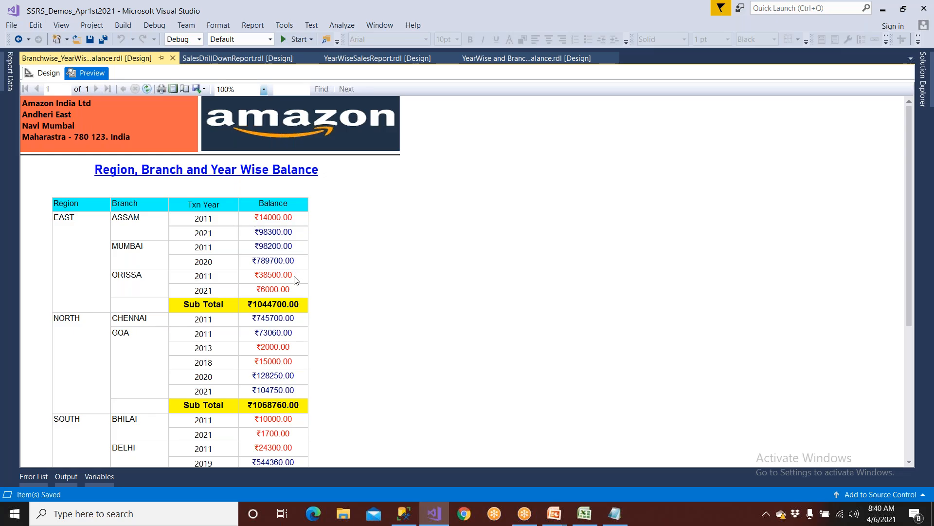
scroll(303, 285, down, 5)
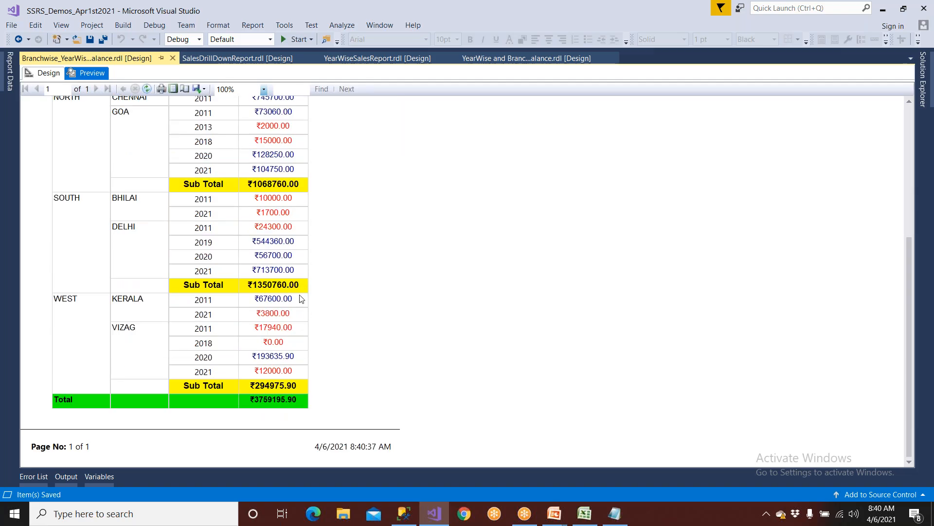
Step: Replace the font color expression of the [Balance] detail cell with plain Black and preview the report
click(44, 74)
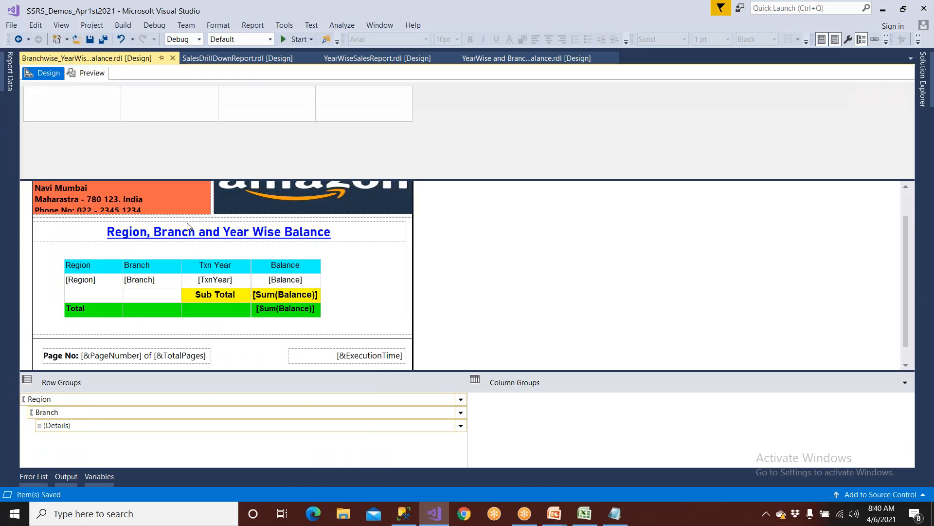
right_click(309, 284)
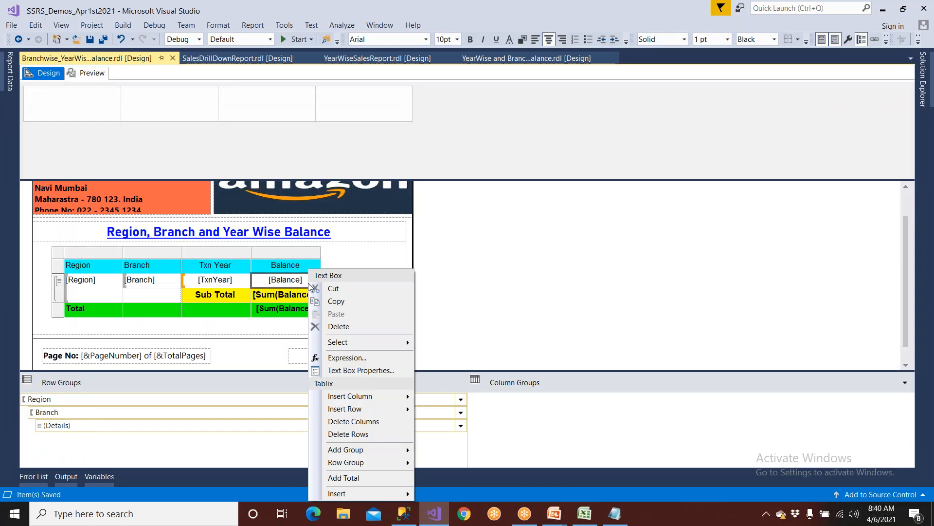
click(337, 369)
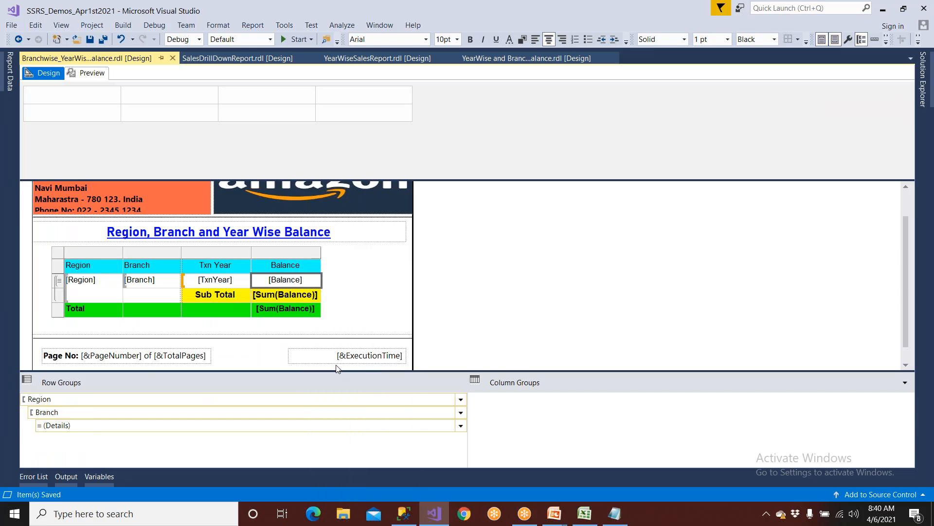
click(291, 106)
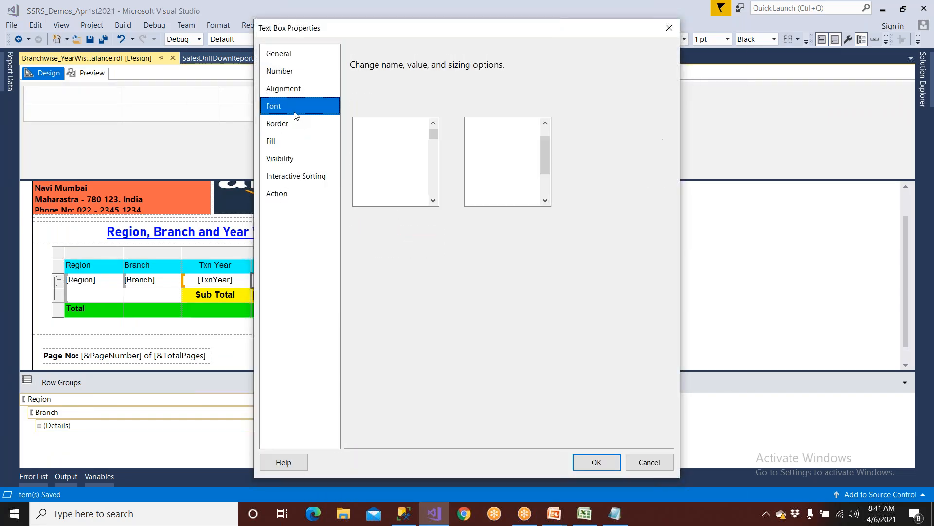
click(583, 317)
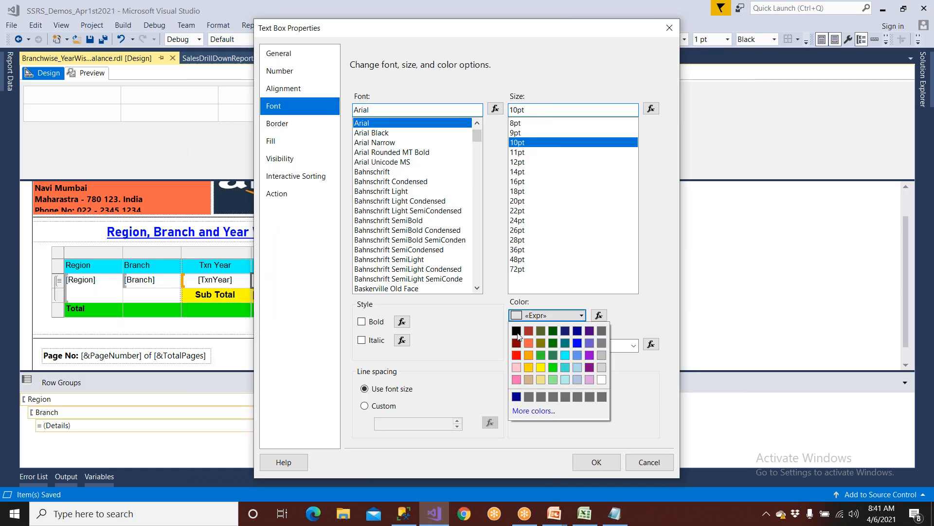
click(520, 335)
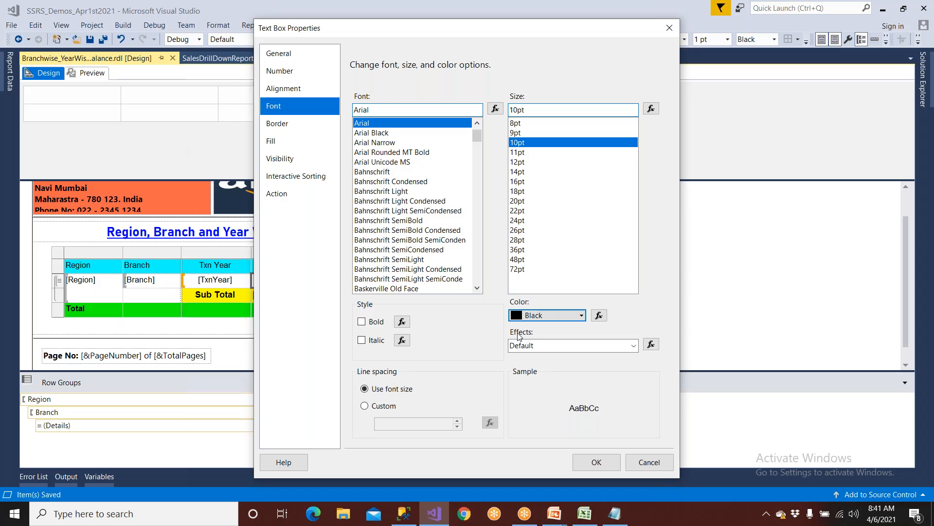
click(596, 462)
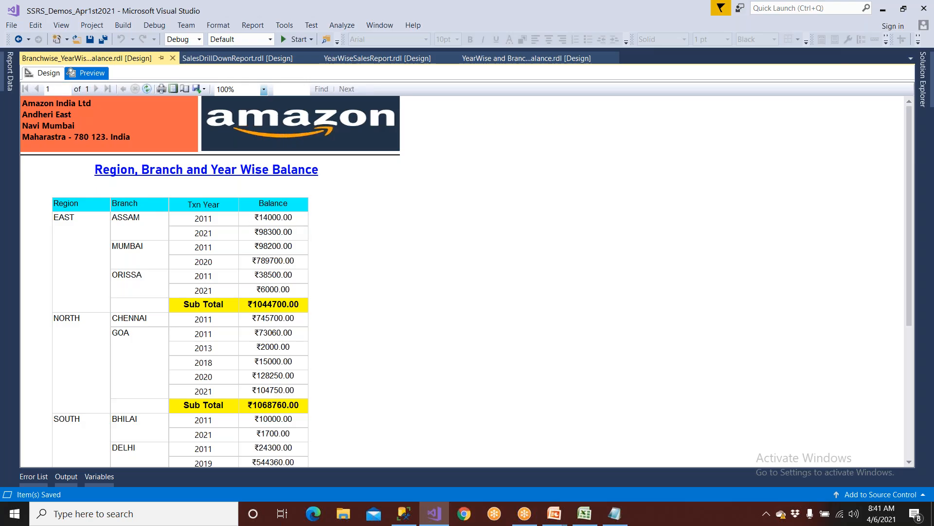
Step: Start a fill color expression for the [Balance] detail cell with the IIf program flow function
click(48, 73)
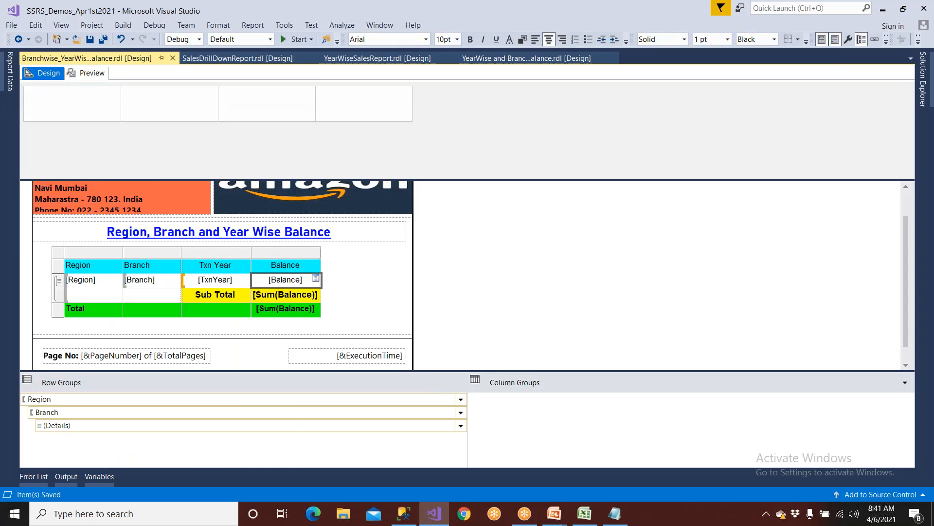
right_click(307, 282)
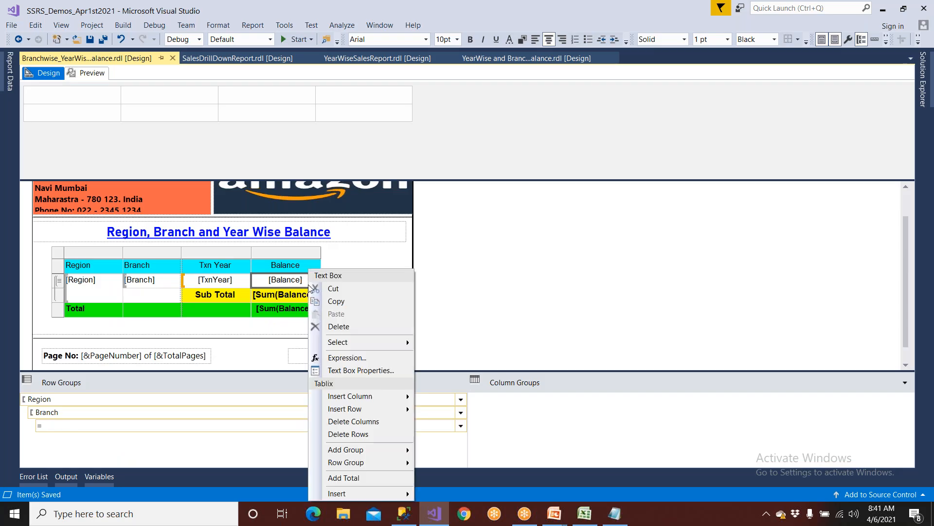
click(346, 370)
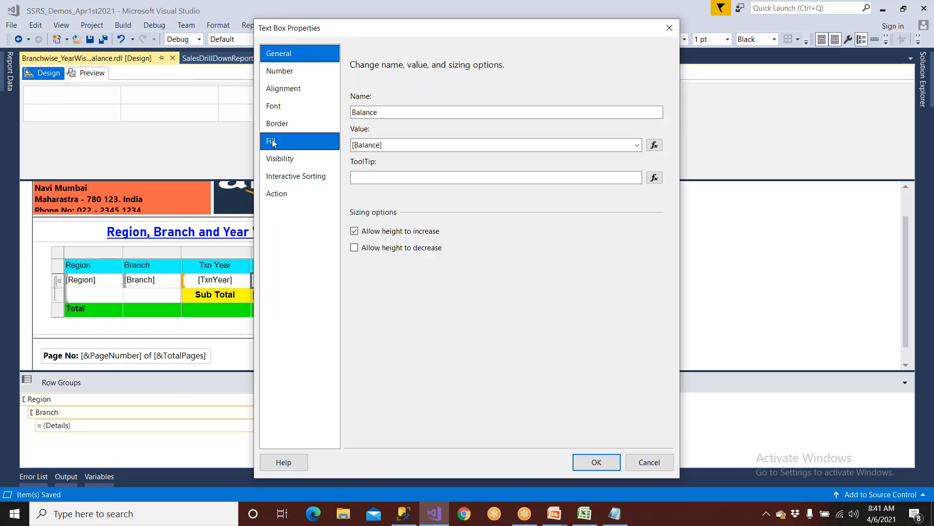
click(280, 108)
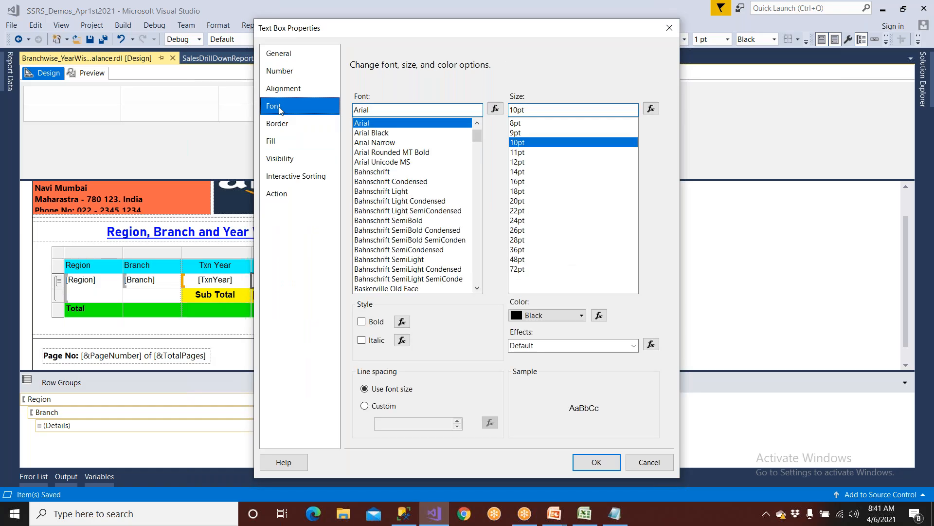
click(279, 140)
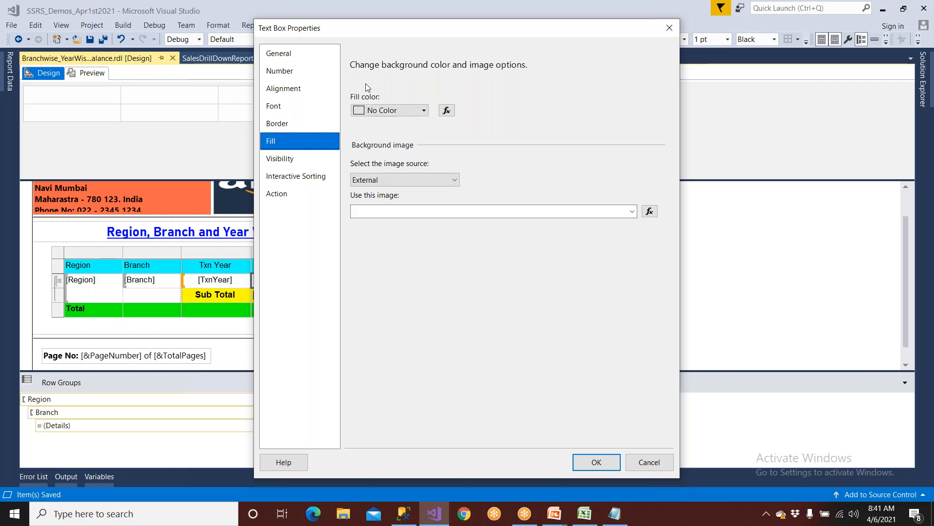
click(170, 283)
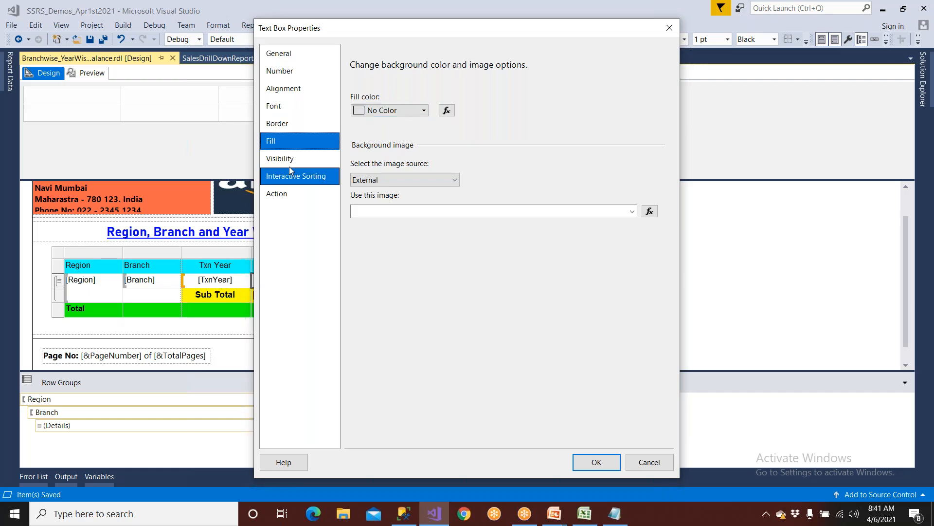
click(447, 110)
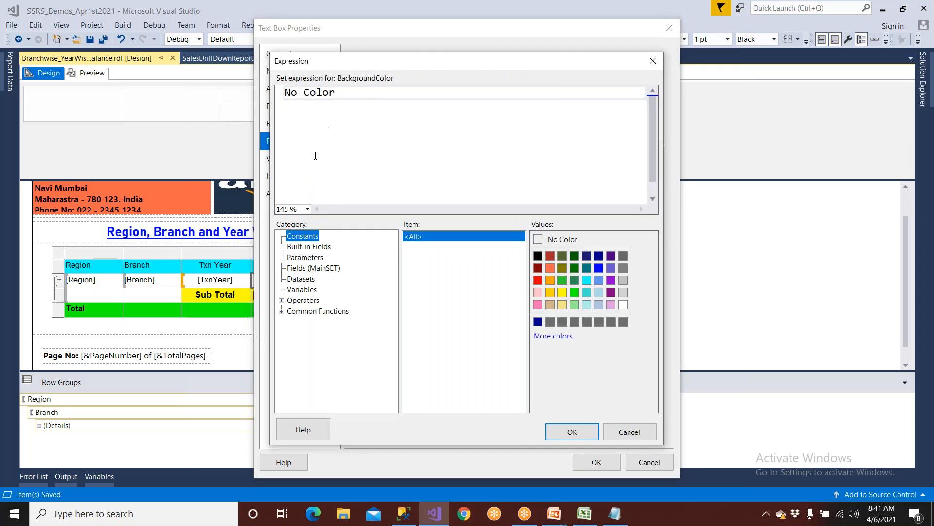
click(282, 311)
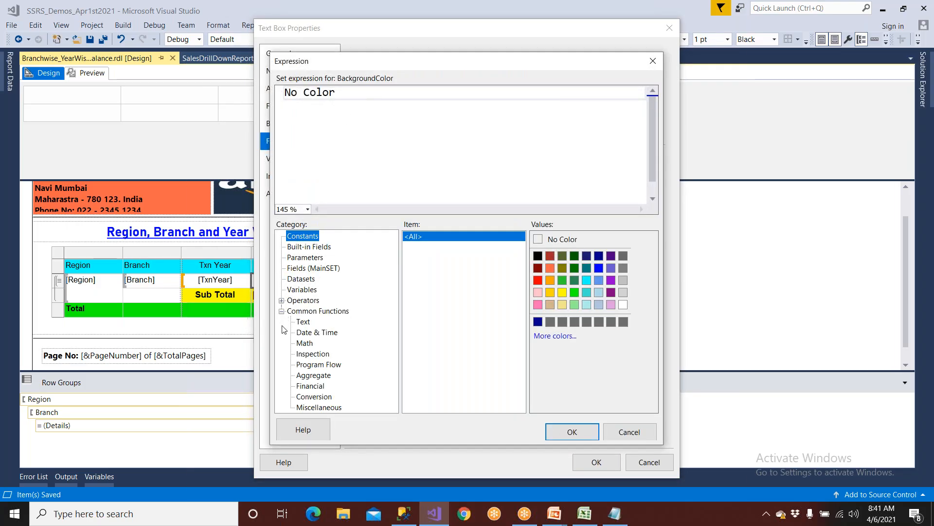
click(311, 365)
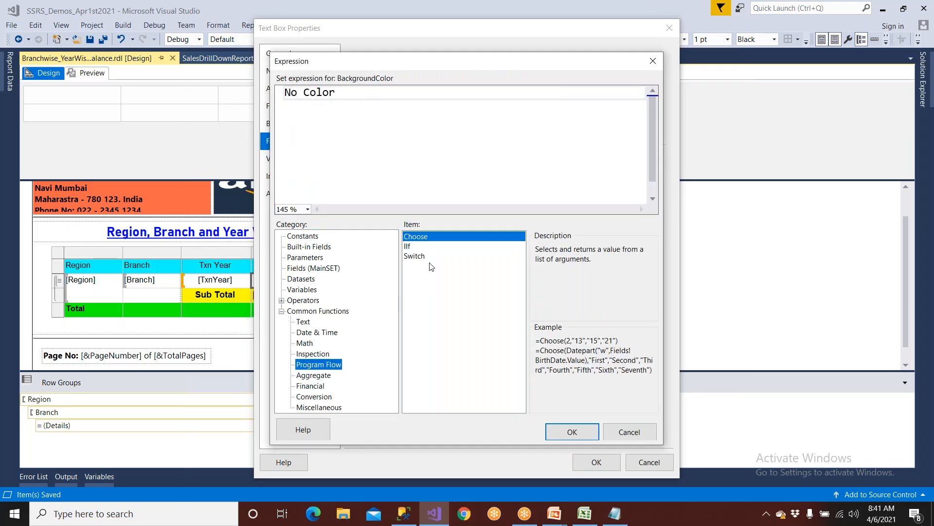
double_click(416, 247)
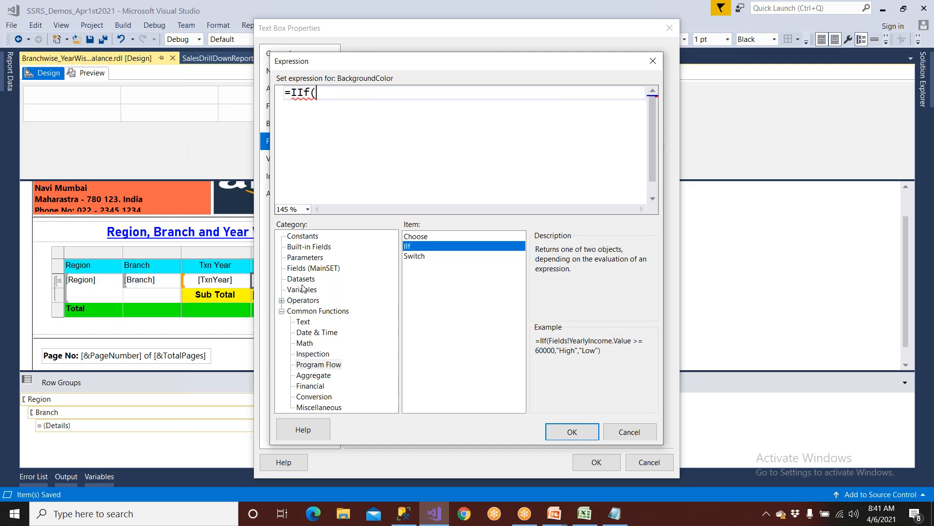
Step: Add the condition Fields!Balance.Value>50000 followed by a comma as the first argument of the BackgroundColor expression
click(305, 269)
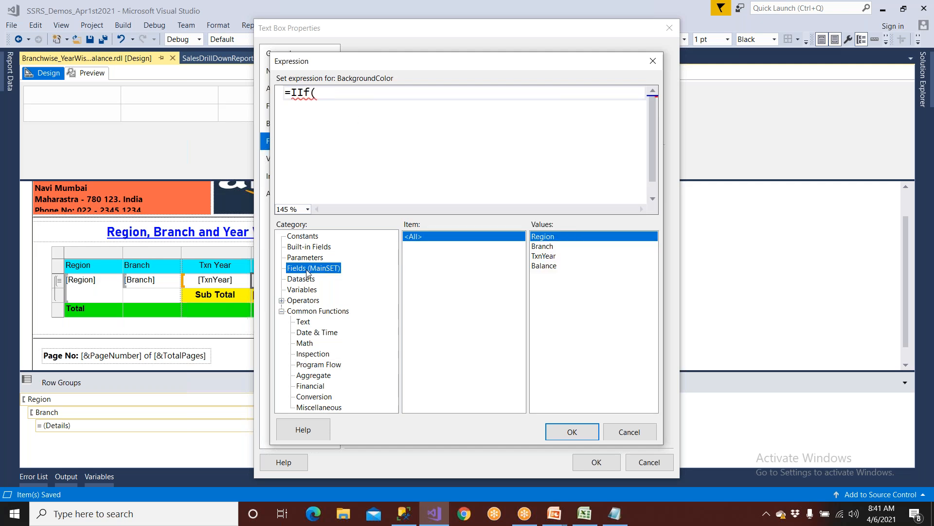
double_click(545, 266)
text(>50)
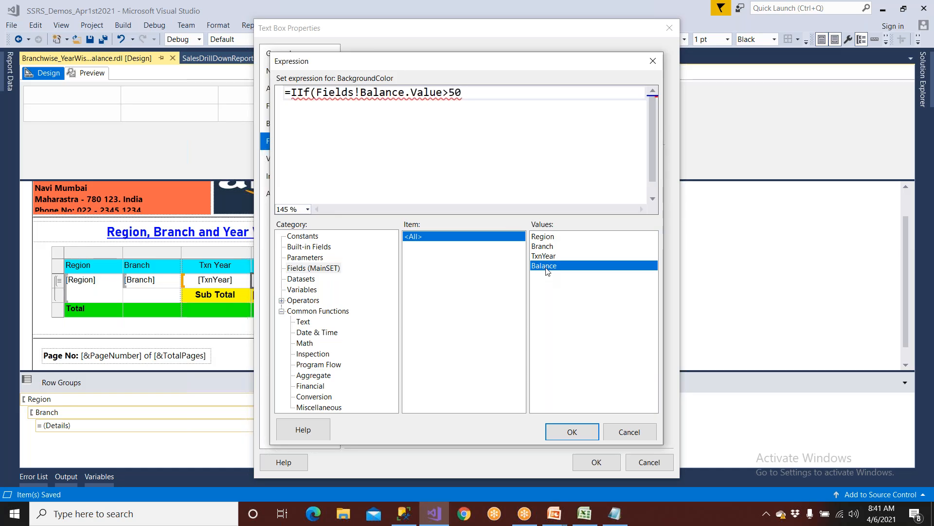
text(000,)
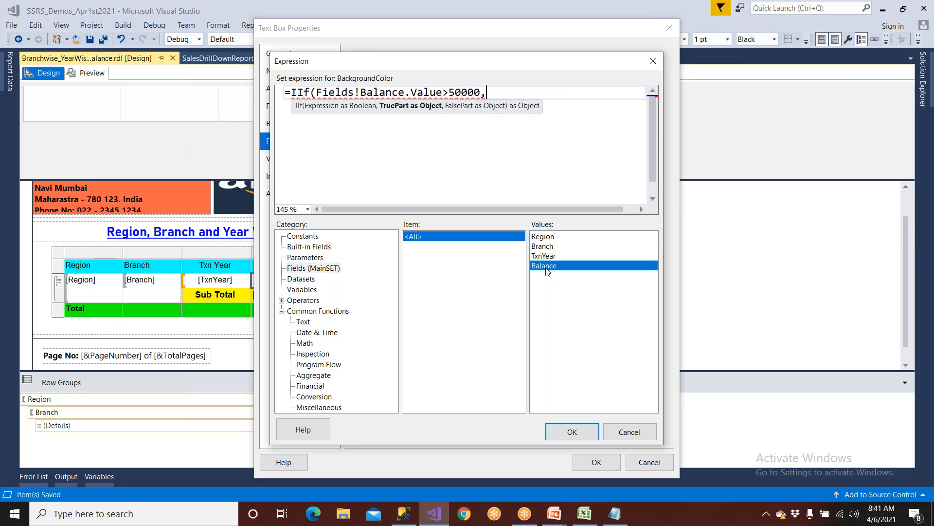
Step: Complete the BackgroundColor expression with "Blue" as the true part, "Red" as the false part and a closing parenthesis
click(312, 238)
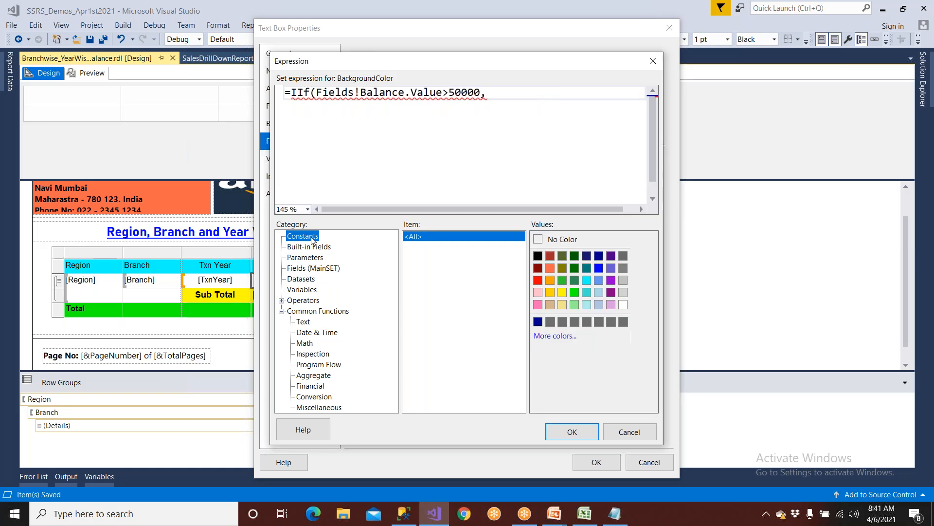
double_click(600, 272)
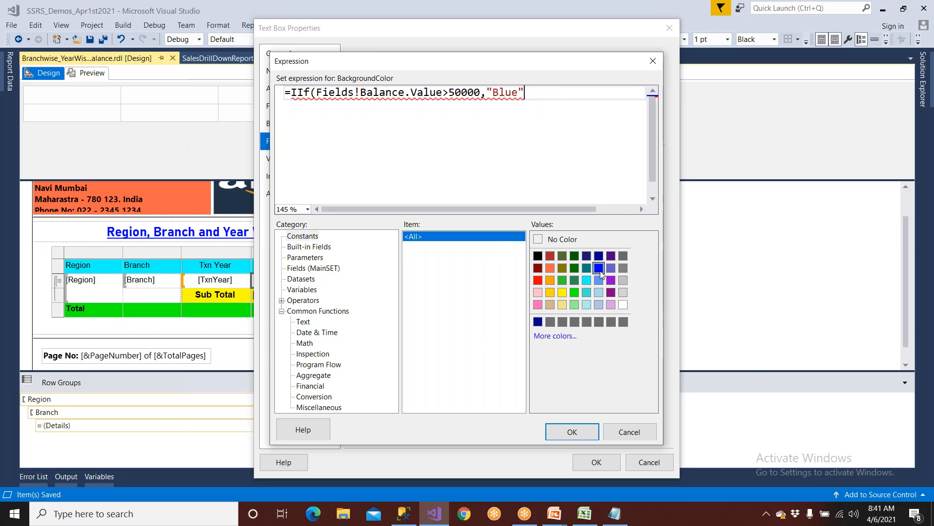
text(,)
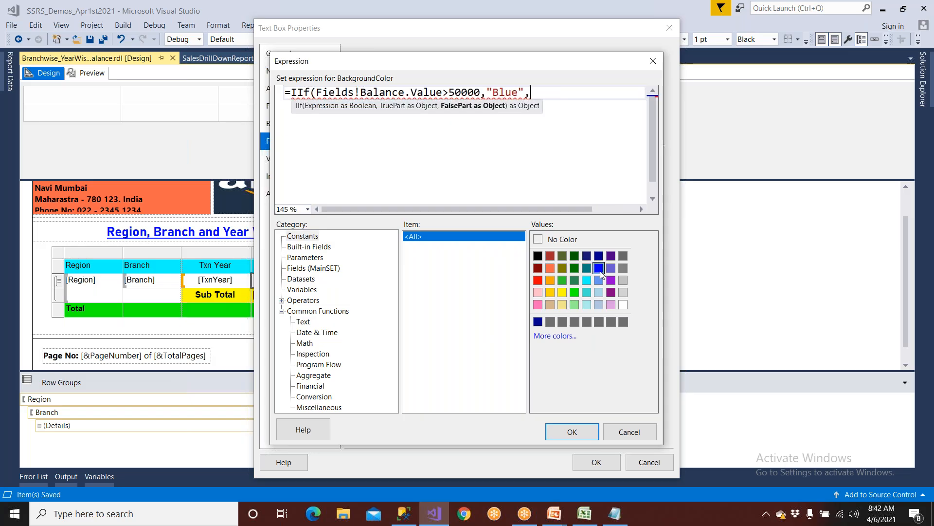
double_click(538, 279)
text())
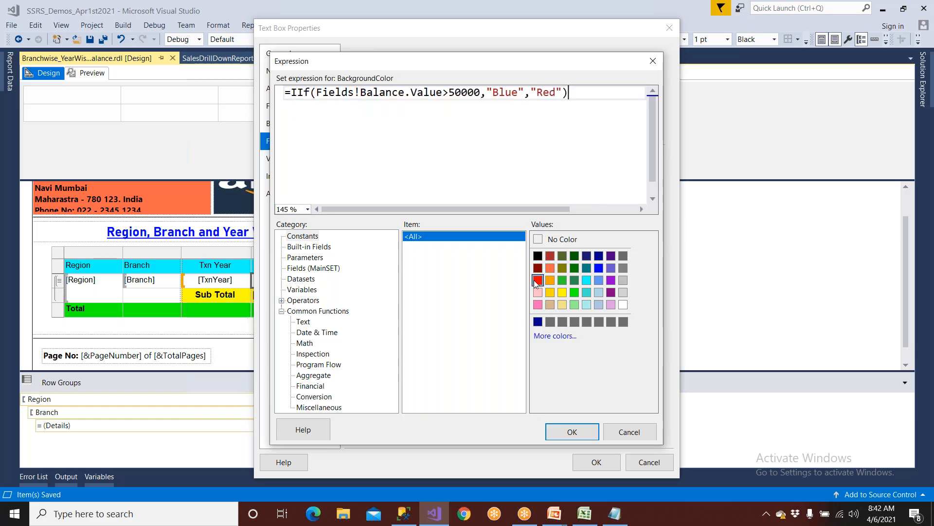
Step: Apply the fill color expression to the [Balance] detail cell and preview the report through to its end
click(565, 435)
click(577, 459)
click(90, 40)
click(93, 72)
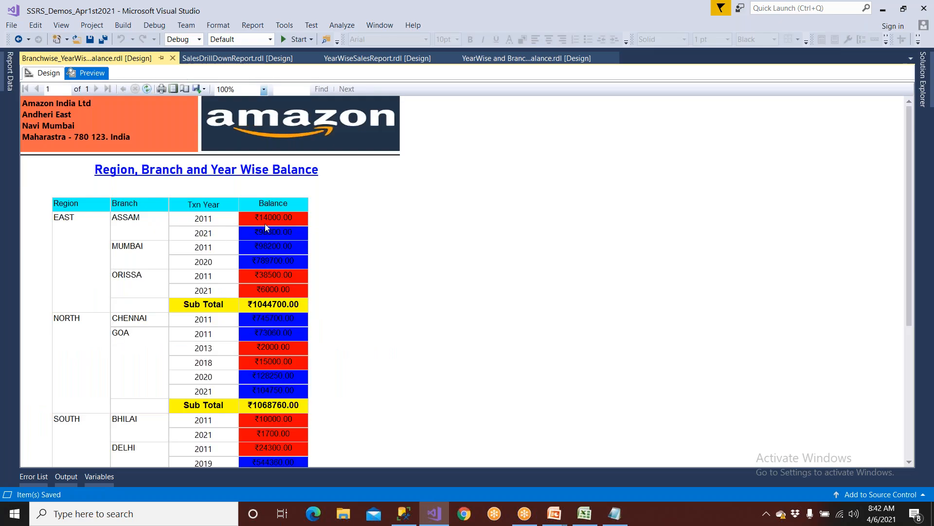
scroll(281, 355, down, 8)
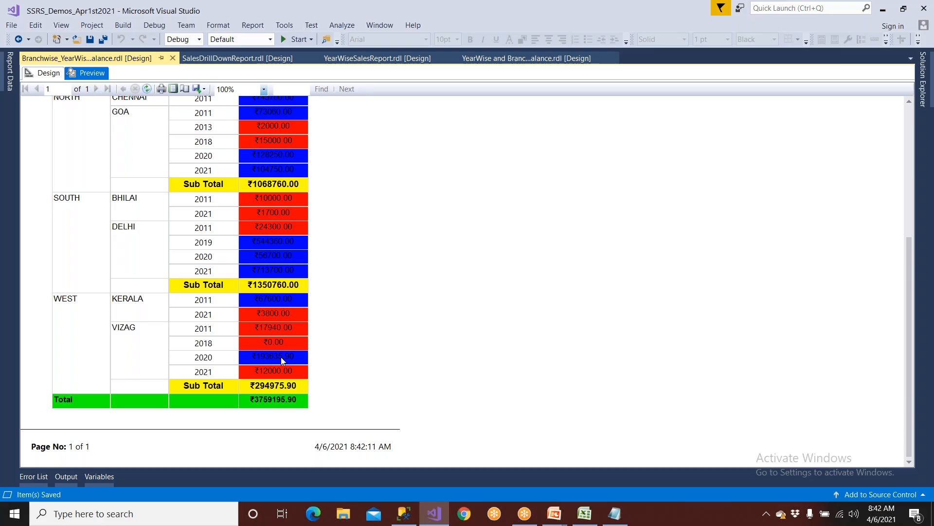
scroll(281, 357, up, 8)
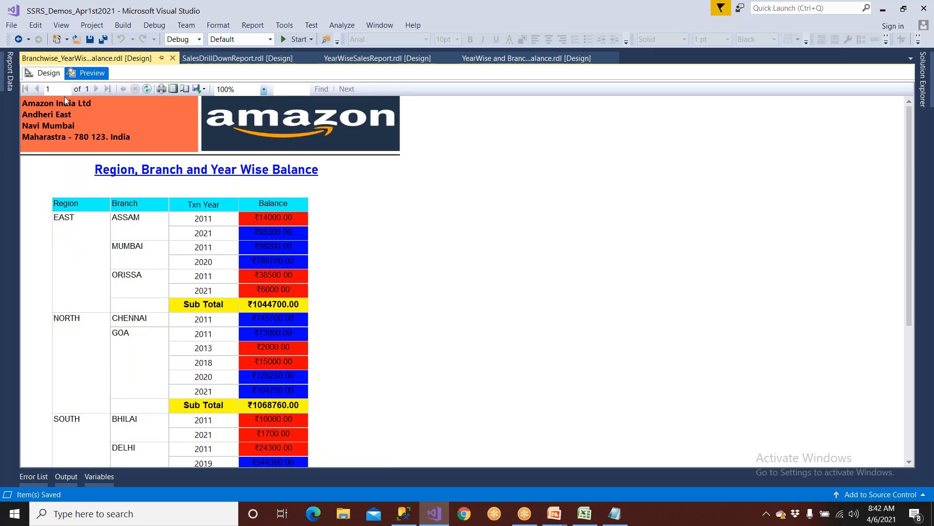
click(49, 73)
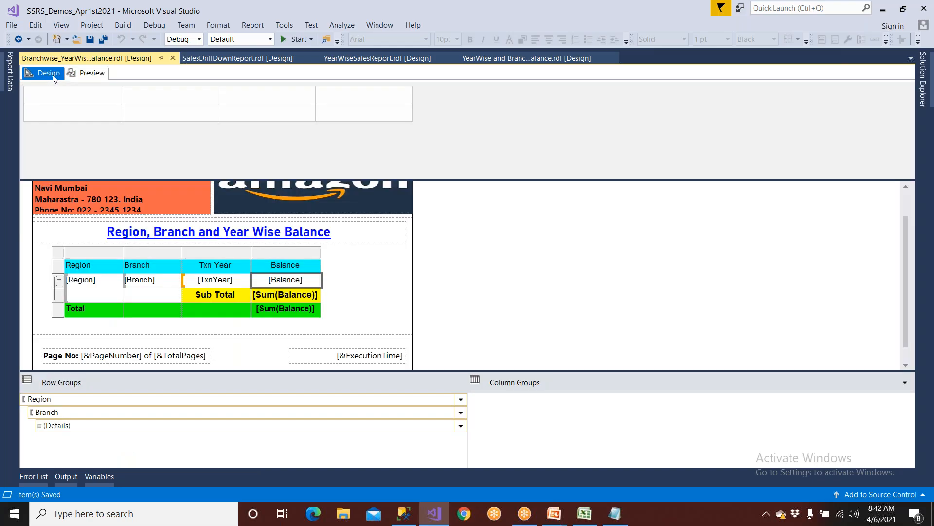
click(57, 281)
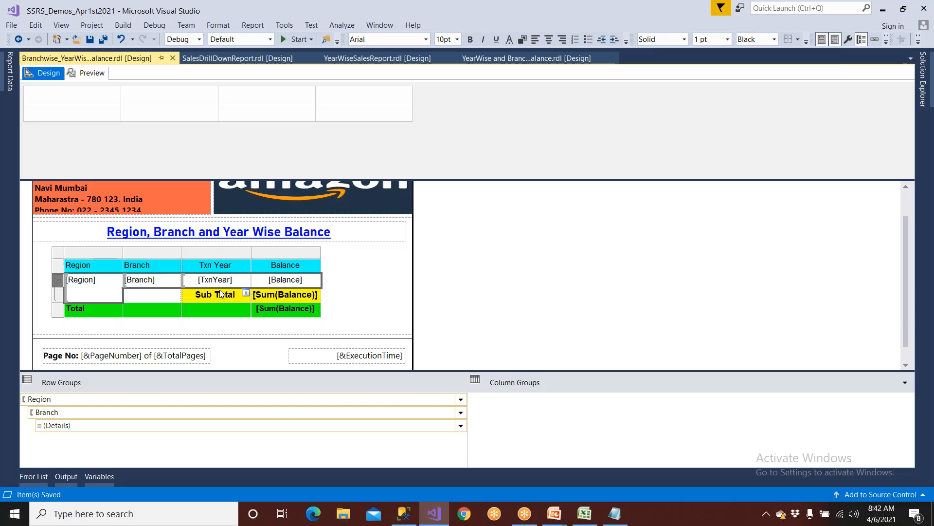
right_click(56, 277)
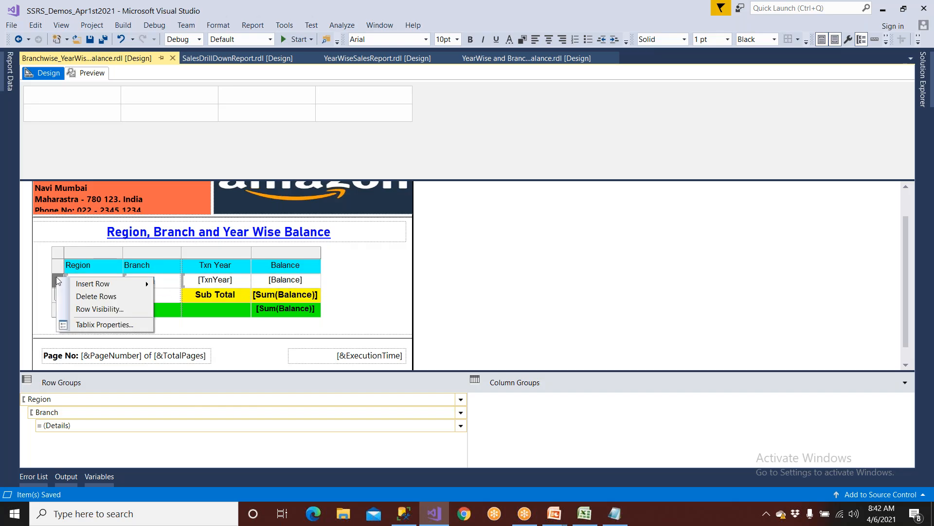
click(95, 324)
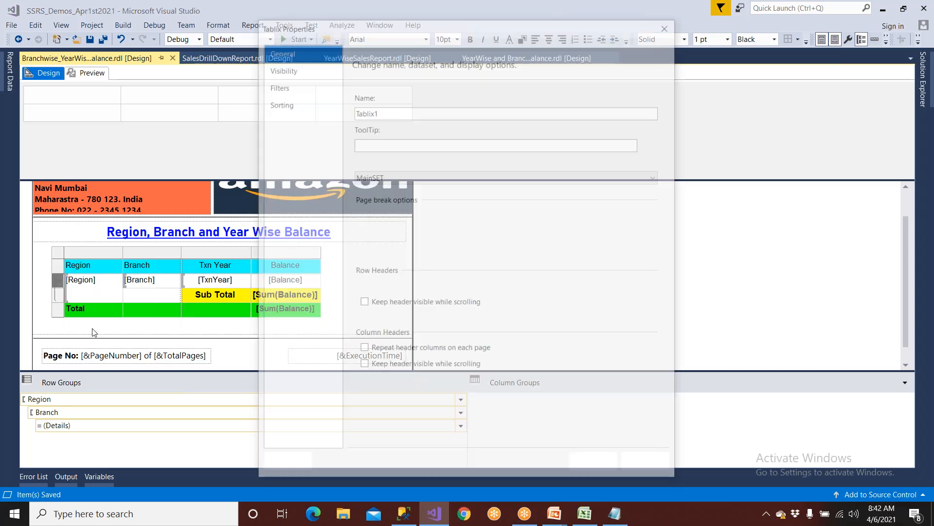
click(632, 465)
Step: Select the whole detail row of the report table and show its properties
click(60, 278)
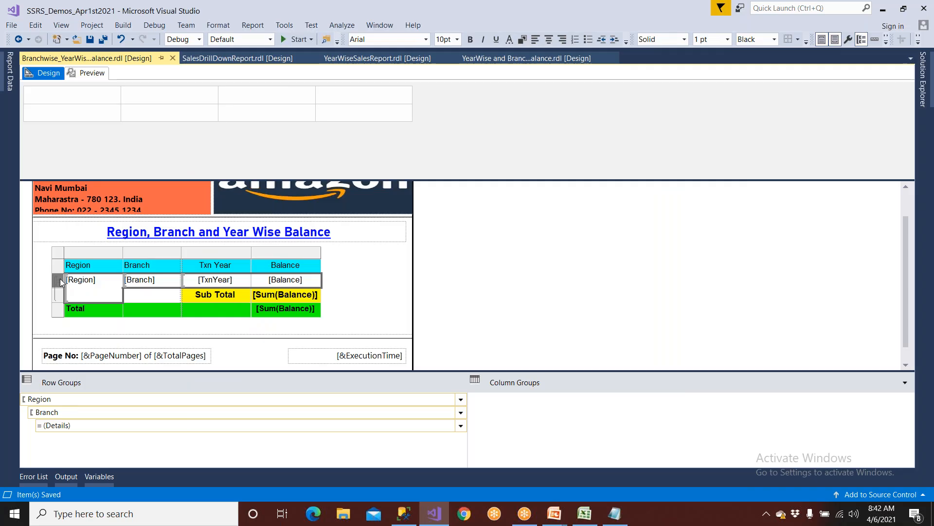
key(F4)
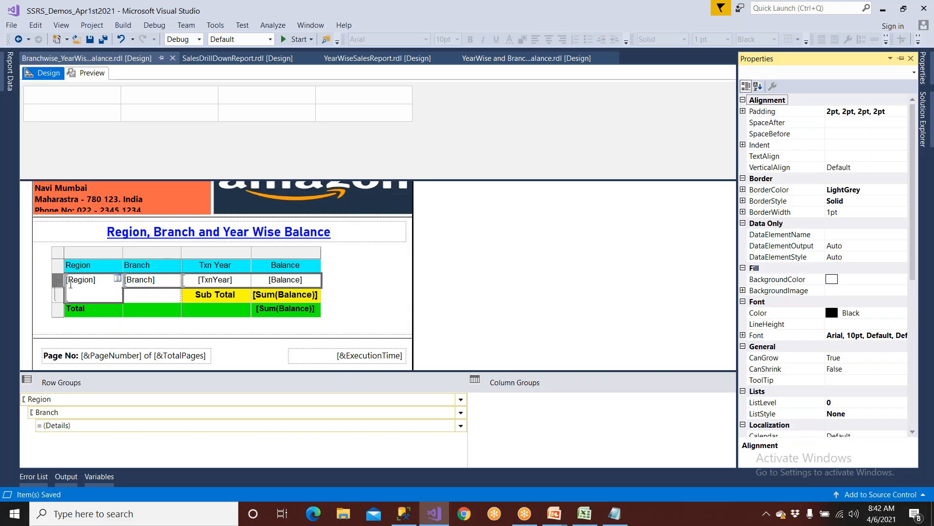
click(54, 279)
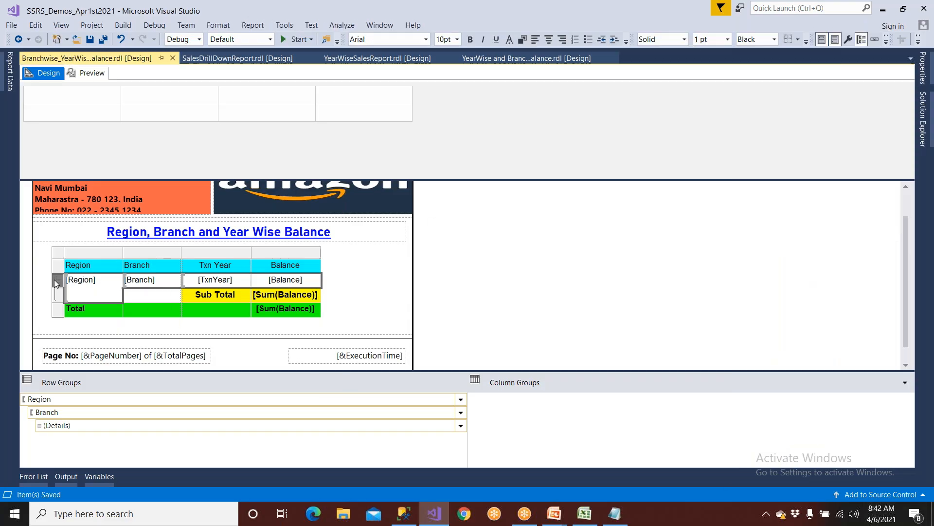
key(F4)
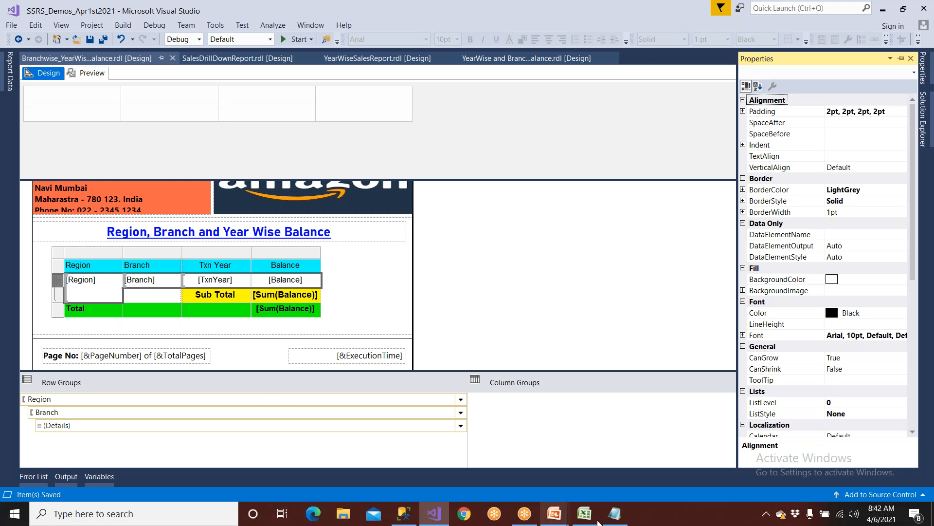
Step: Switch to Notepad, add the lines "F4" and "Fn + F4" below the pseudo-code, and return to the report design
click(615, 513)
drag(163, 349, 27, 250)
text(F4)
key(Return)
key(Return)
text(Fn )
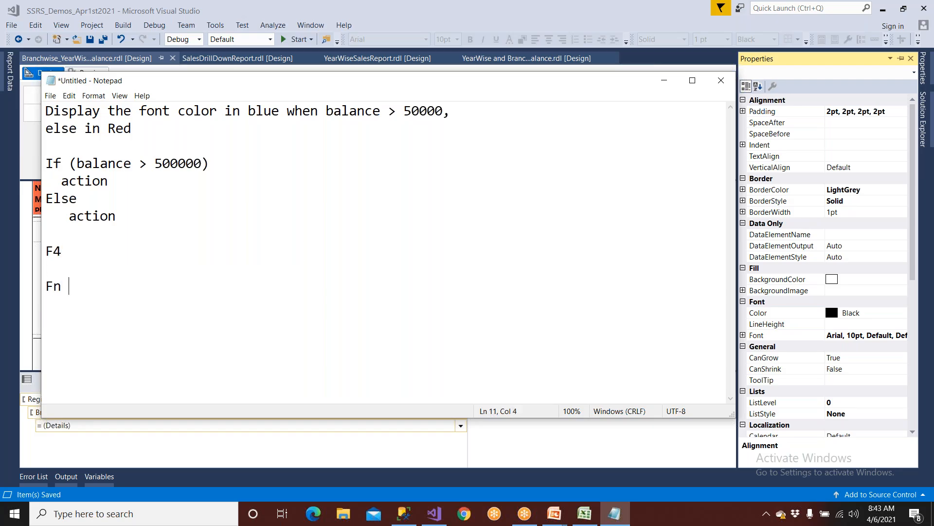
text(+ F4)
click(21, 279)
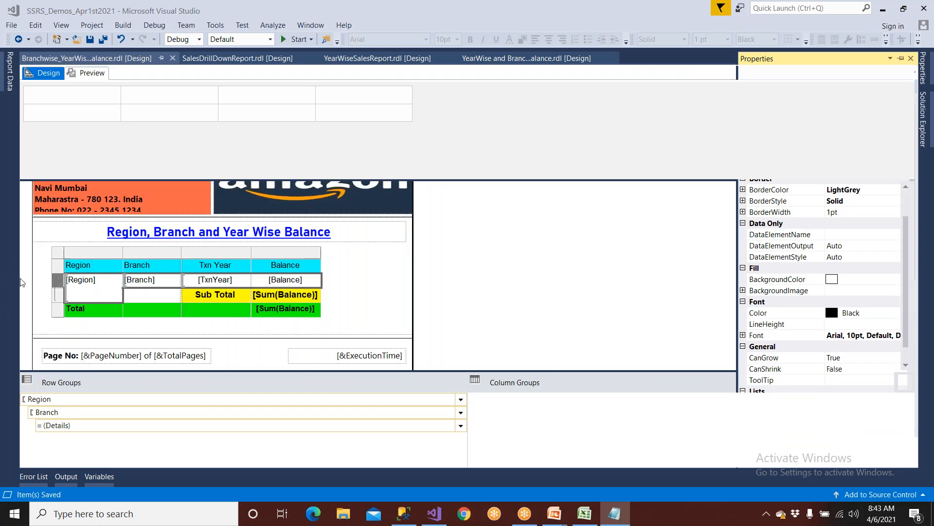
Step: Reset the fill color of the [Balance] detail cell to No Color and preview the report
double_click(81, 279)
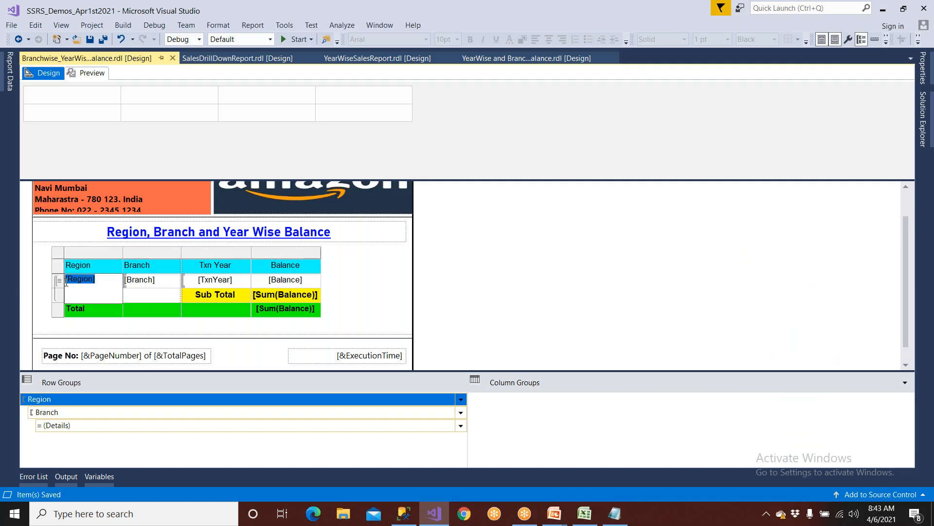
right_click(308, 283)
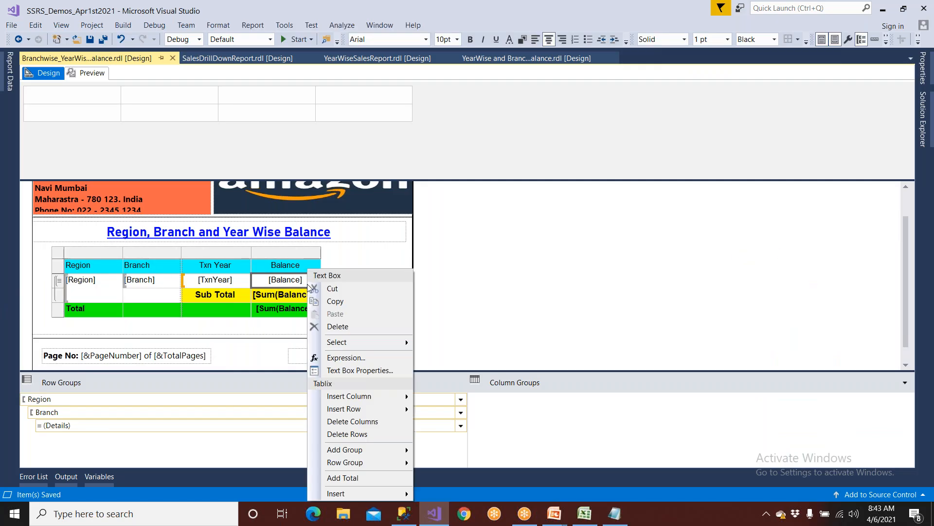
click(336, 371)
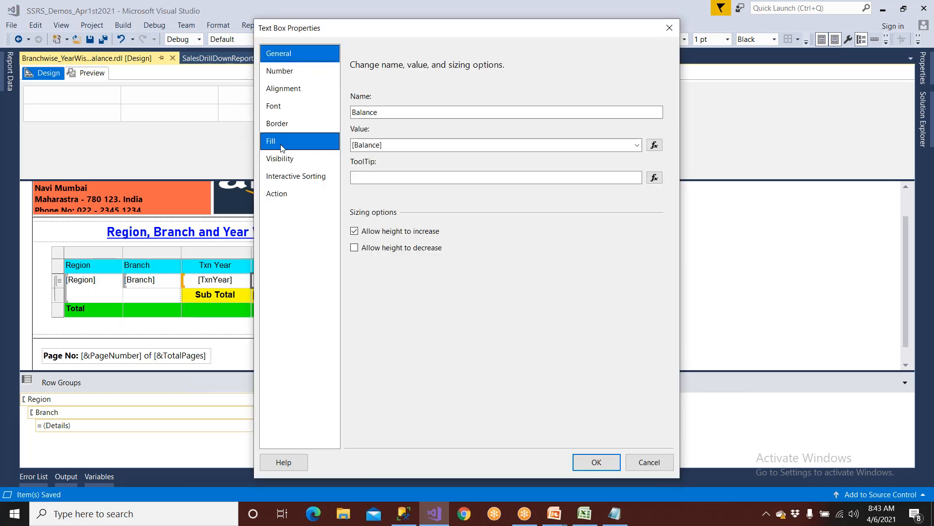
click(280, 145)
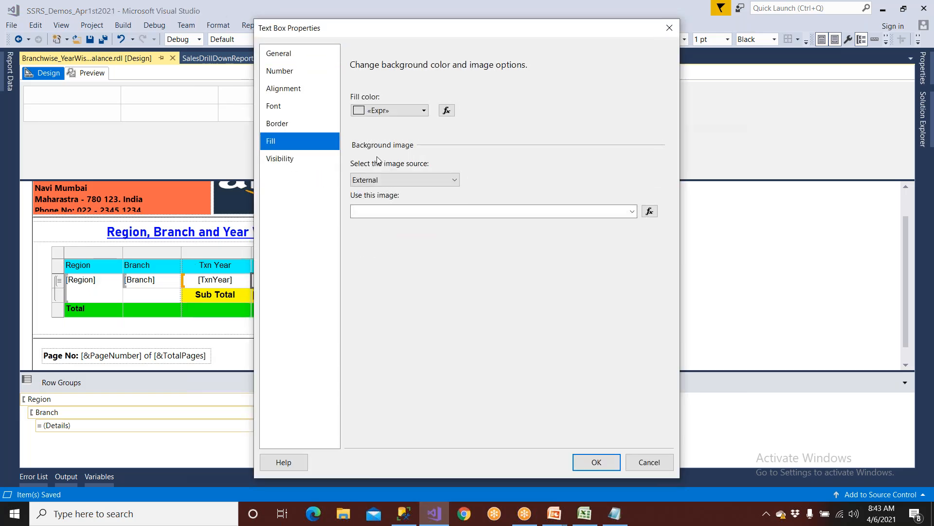
click(396, 115)
click(390, 127)
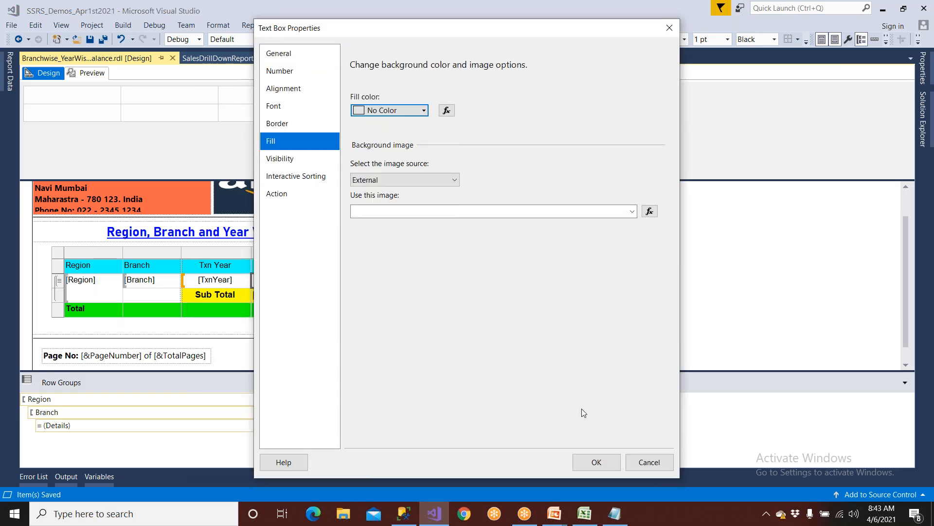
click(589, 460)
click(88, 73)
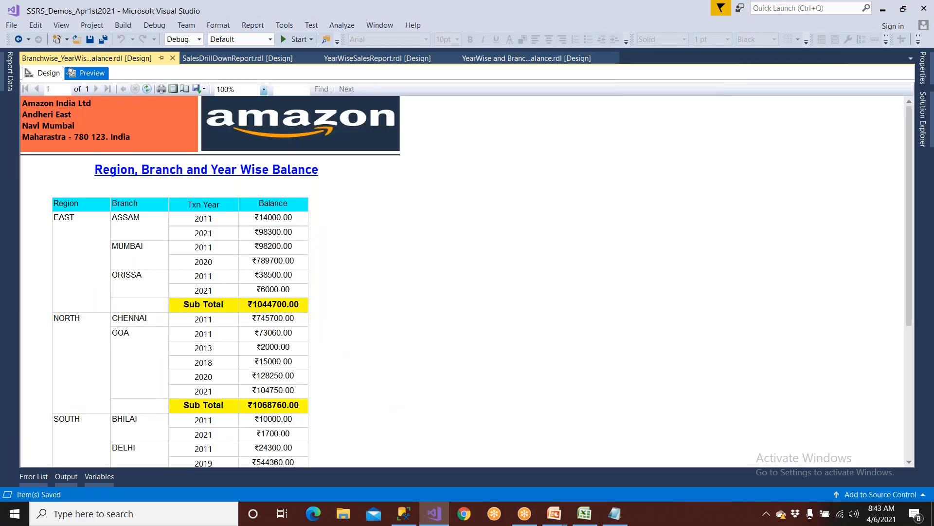
Step: Start a BackgroundColor expression for the whole detail row with the IIf program flow function
click(48, 73)
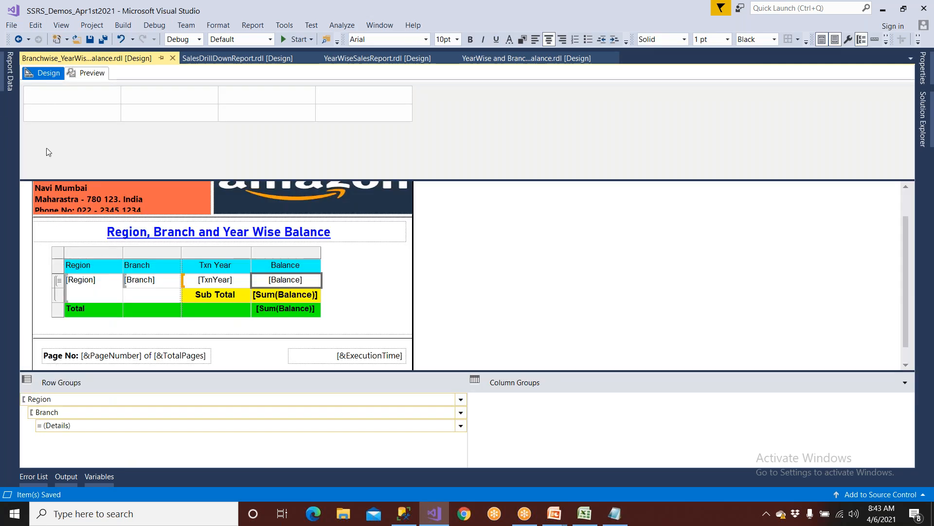
click(60, 281)
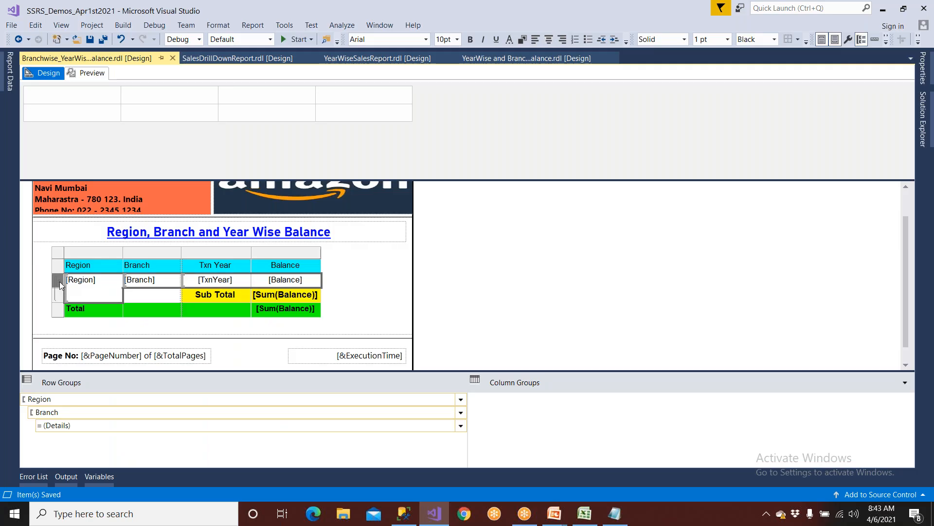
key(F4)
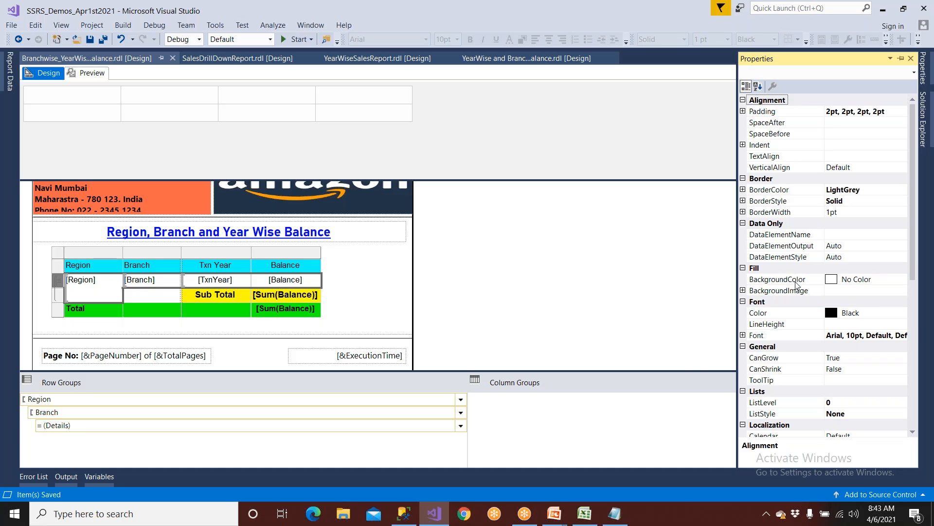
click(845, 280)
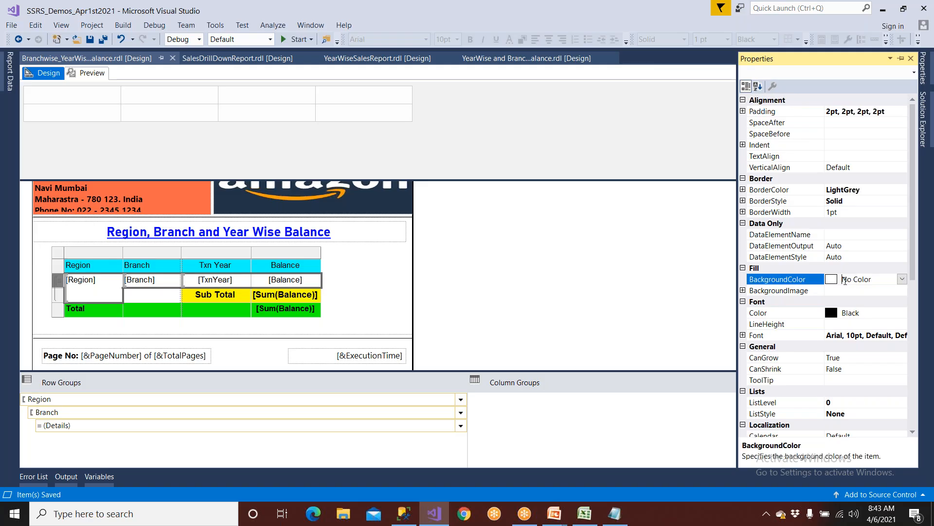
click(913, 217)
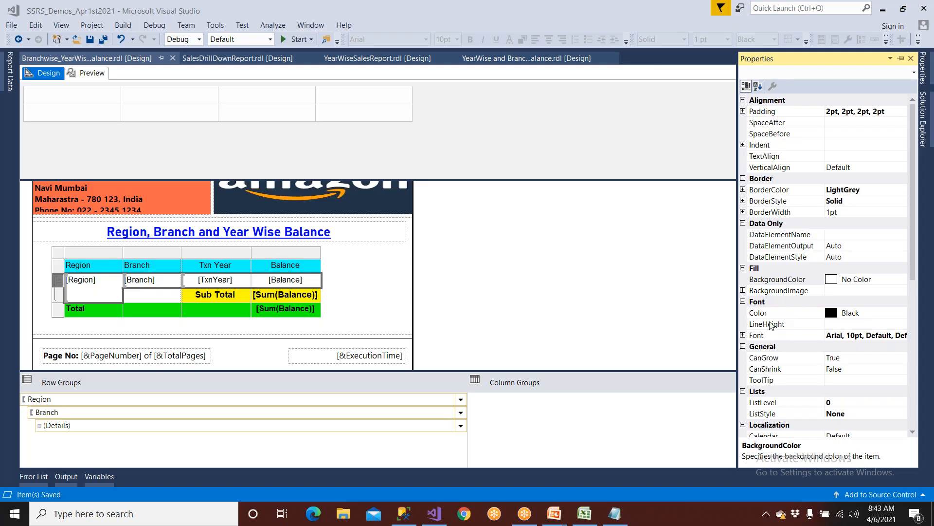
click(861, 282)
click(902, 279)
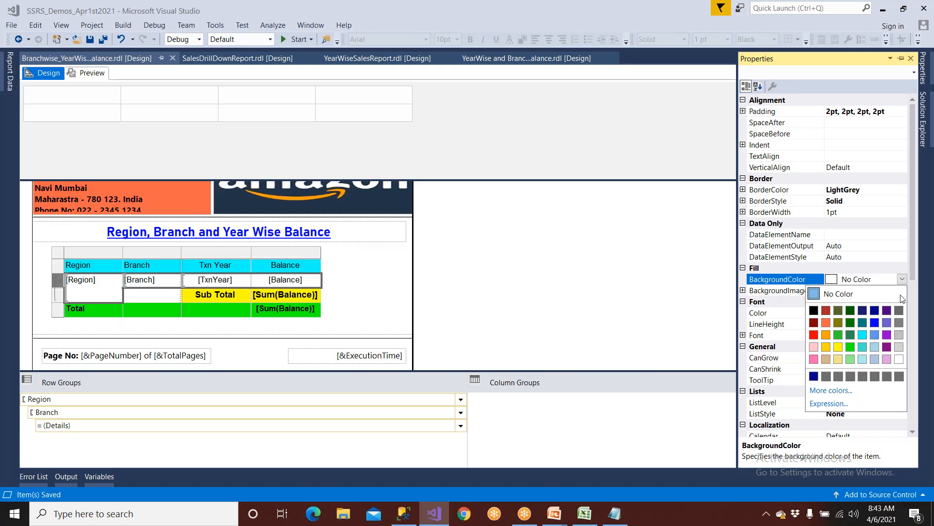
click(834, 404)
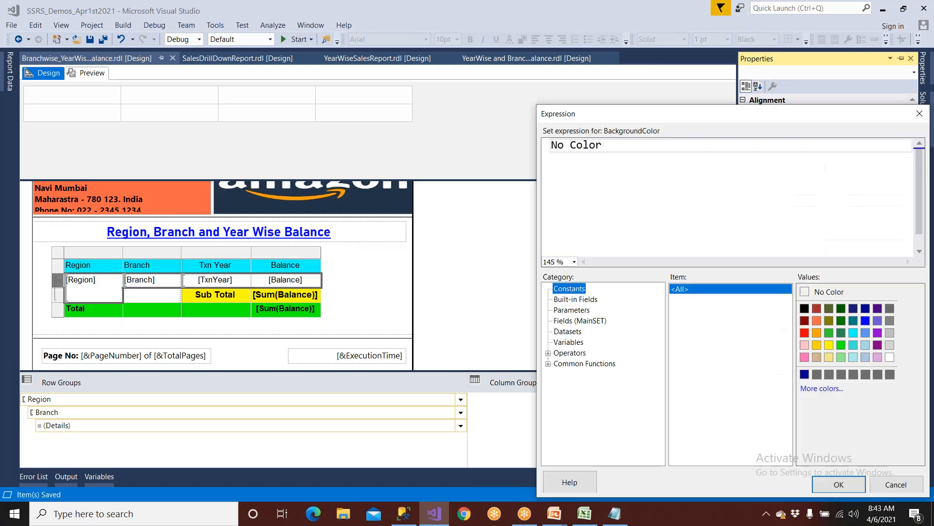
click(551, 364)
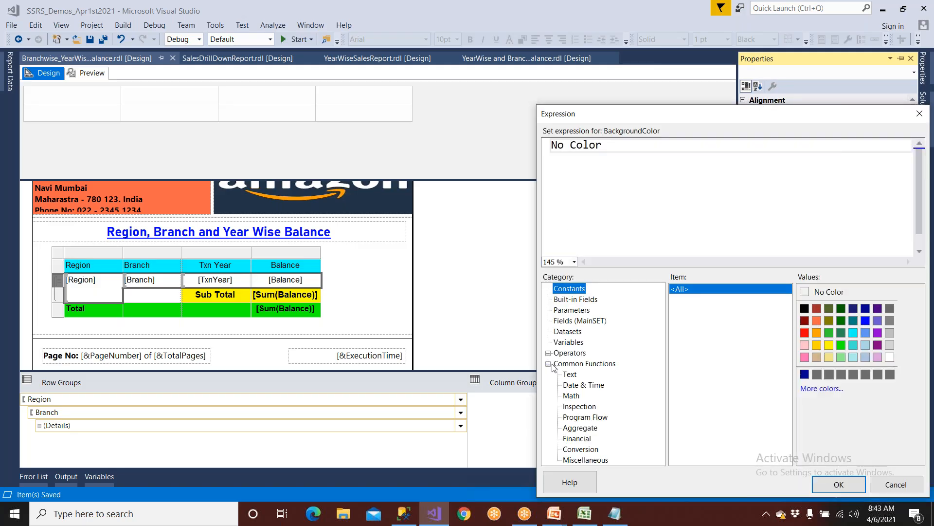
click(584, 419)
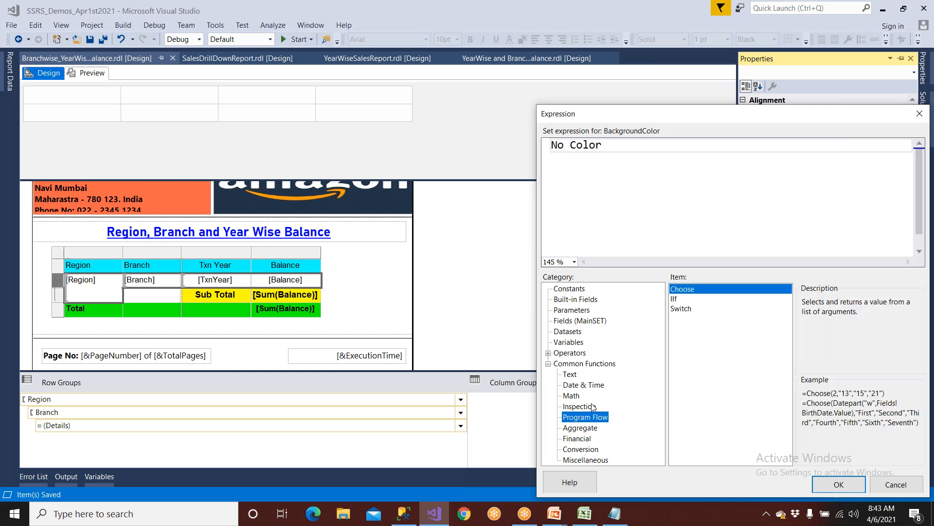
double_click(677, 298)
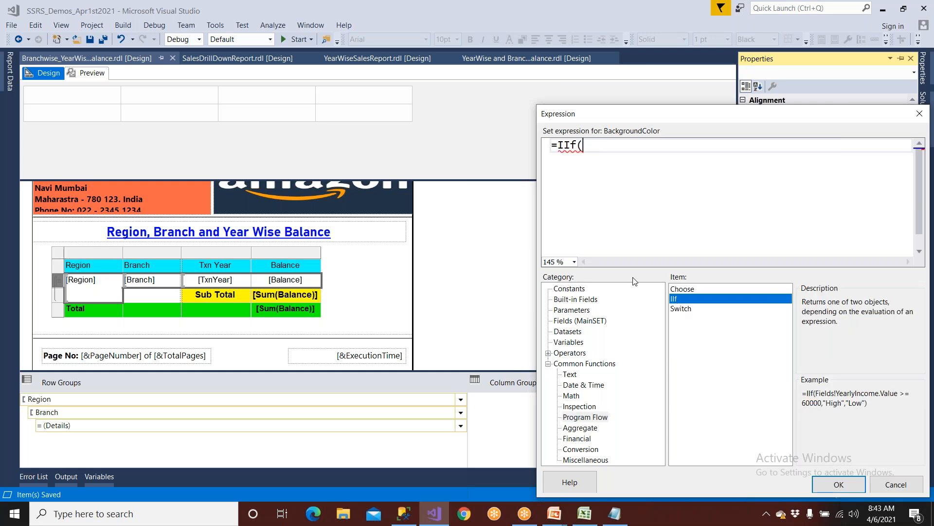
Step: Add the condition Fields!Balance.Value>50000 followed by a comma to the detail row's BackgroundColor expression
click(581, 321)
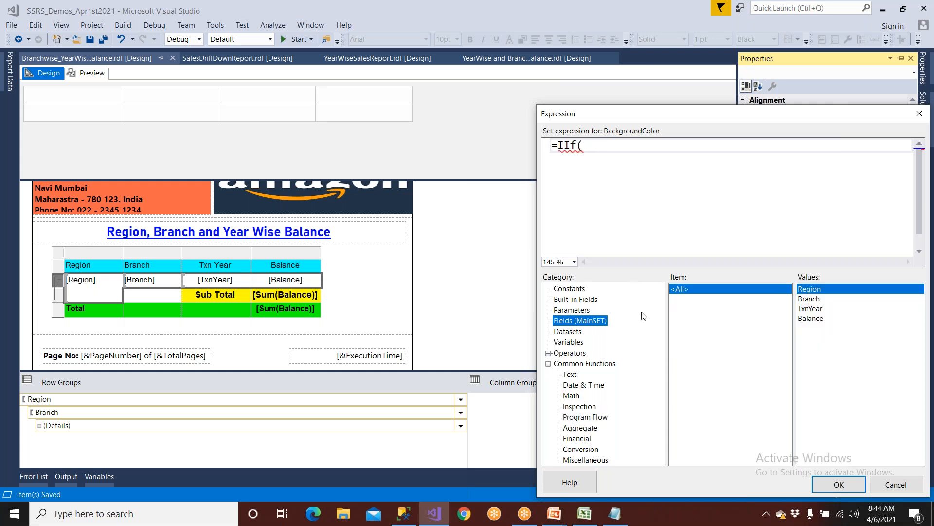
double_click(803, 318)
text(>50000,)
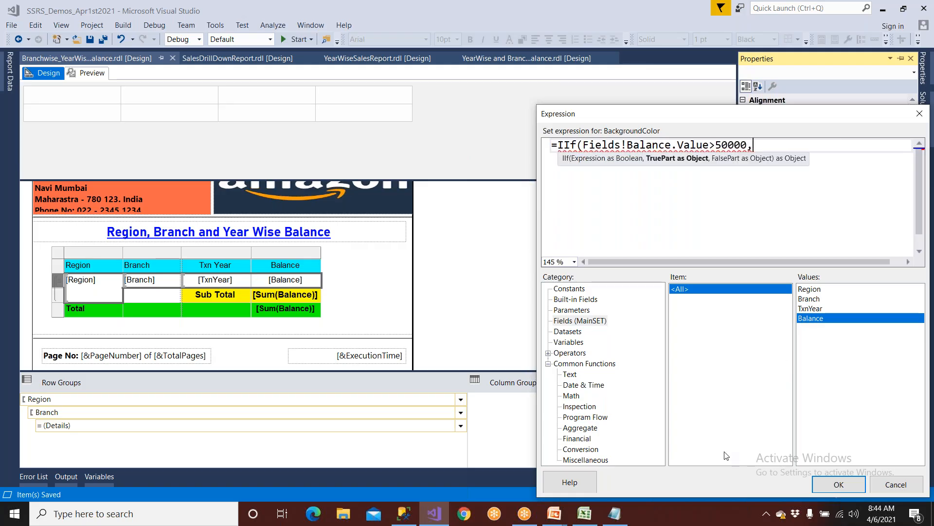
Step: Complete the row's BackgroundColor expression with "Yellow" as the true part, "Lime" as the false part and a closing parenthesis
click(579, 289)
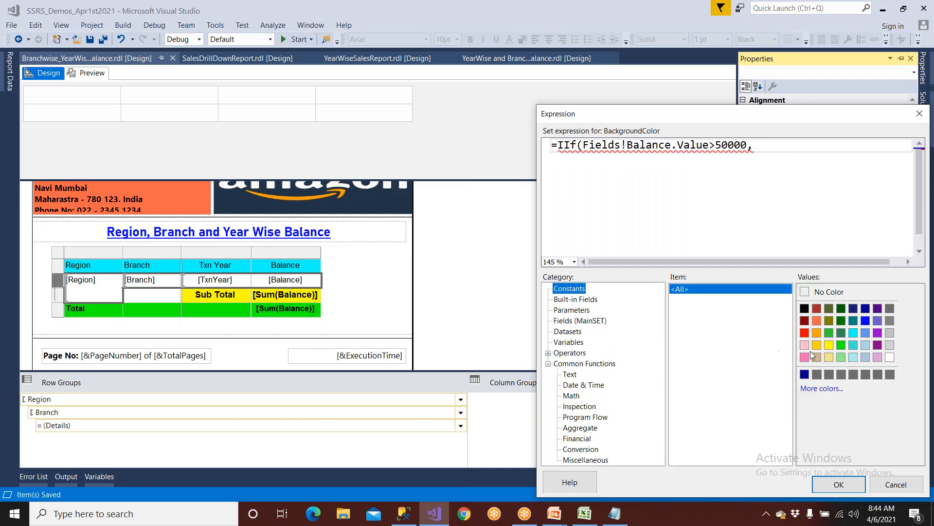
double_click(827, 347)
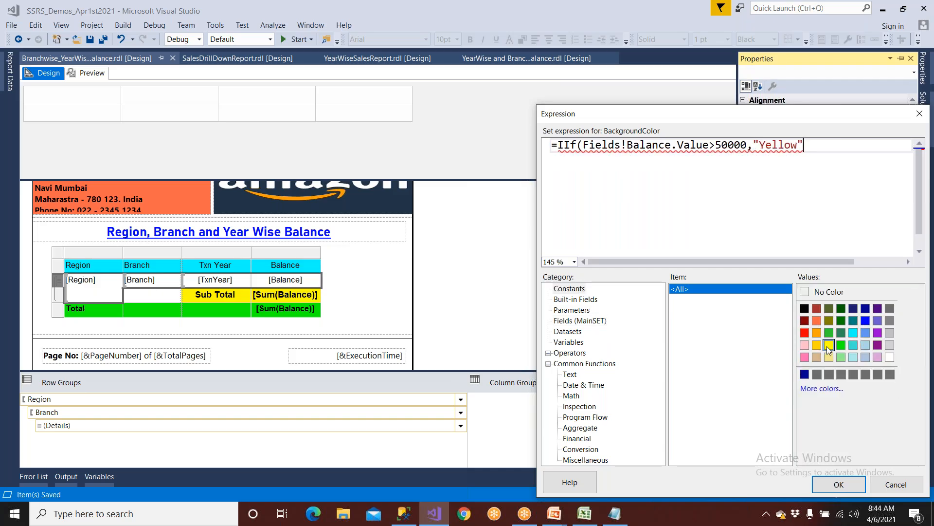
text(,)
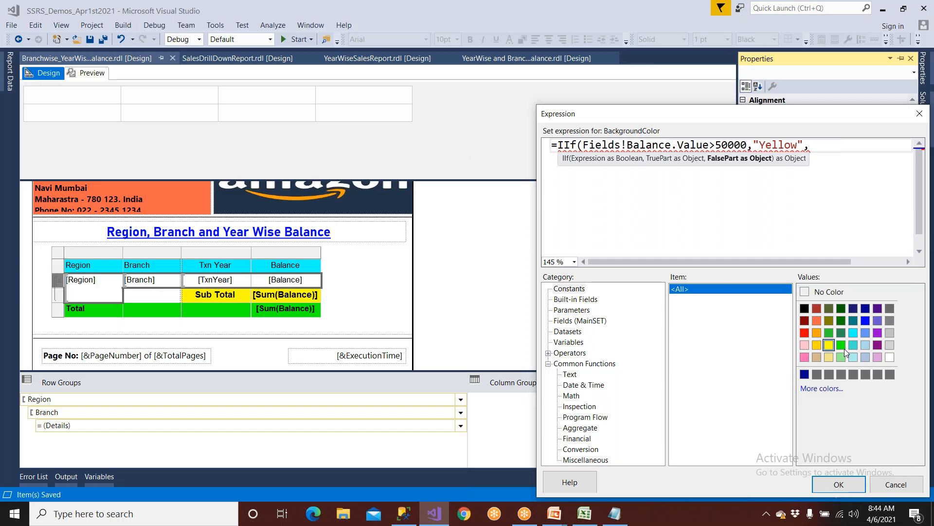
double_click(843, 346)
text())
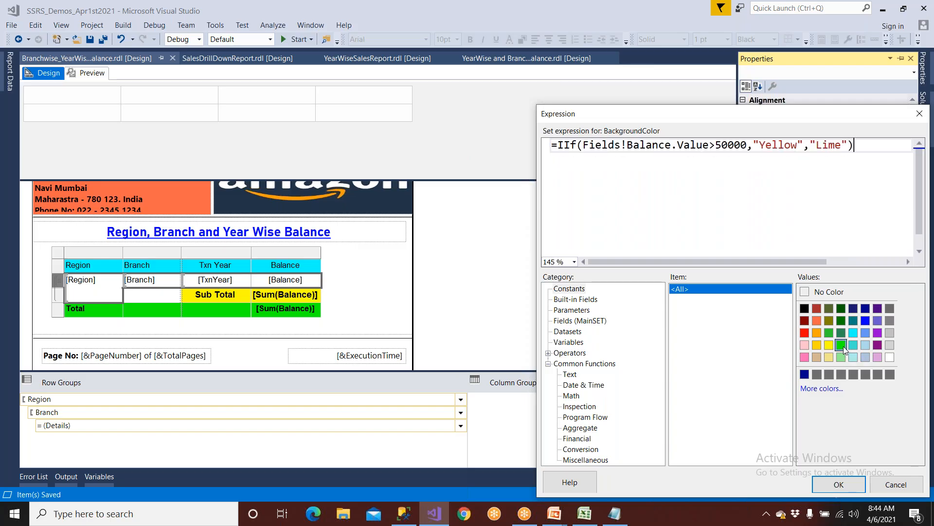
Step: Apply the IIf BackgroundColor expression to the detail row and preview the report's row colors
click(849, 486)
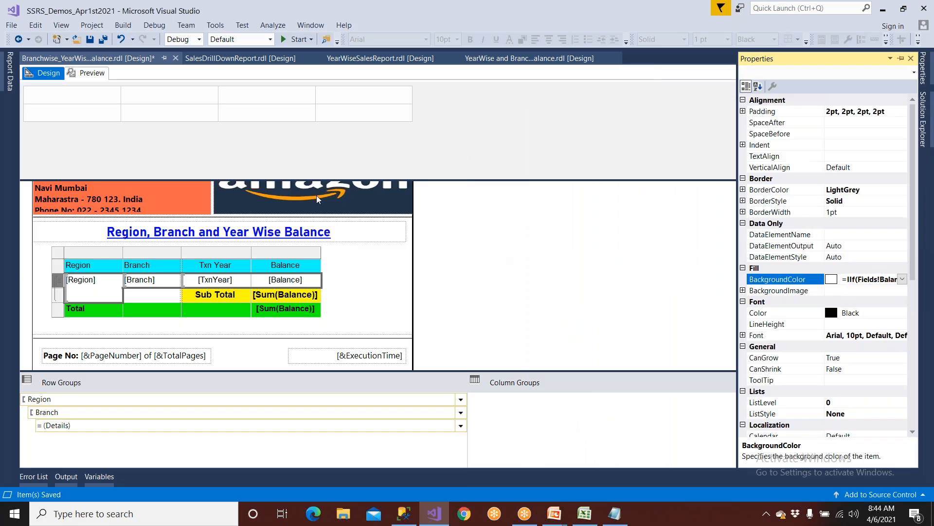
click(96, 75)
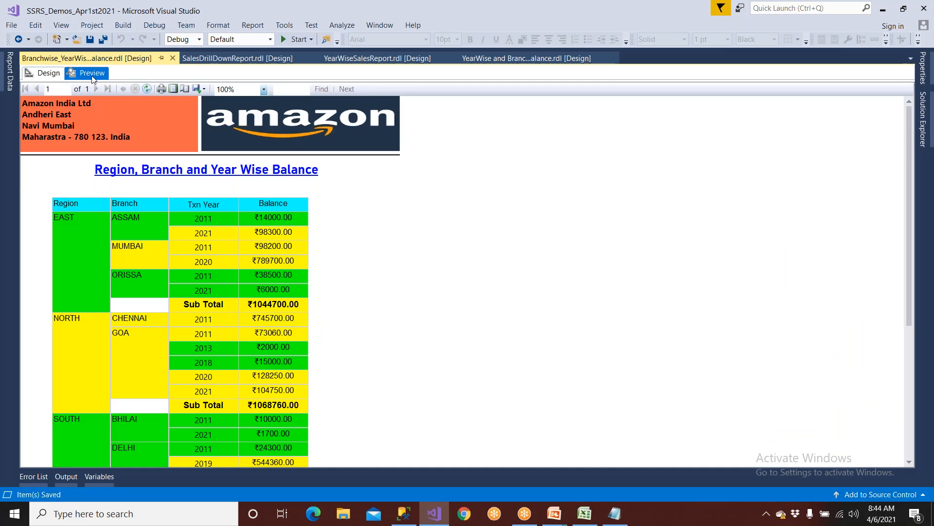
scroll(101, 183, down, 3)
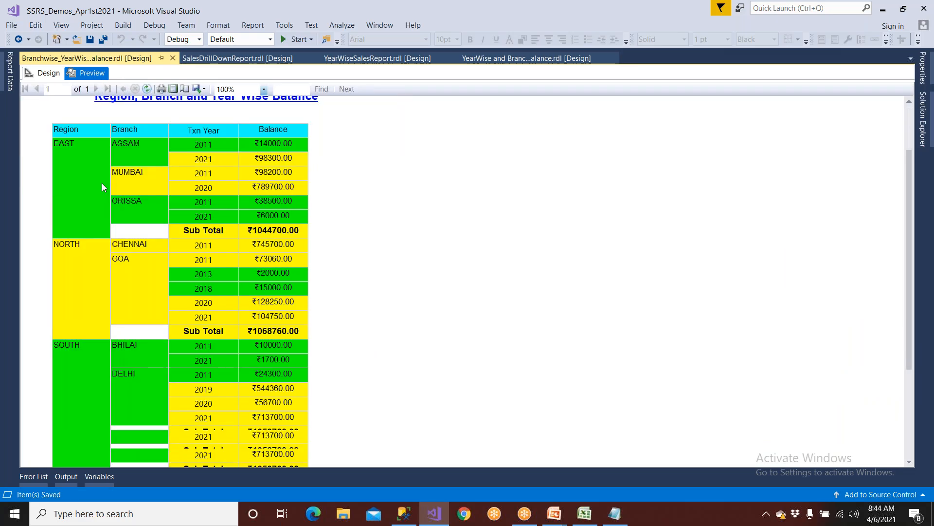
scroll(101, 183, up, 2)
scroll(101, 183, up, 2)
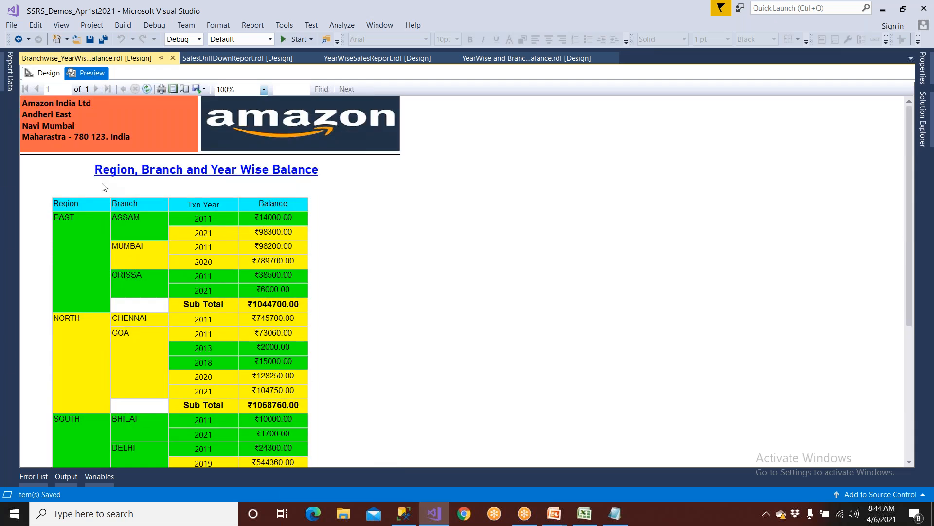
Step: Reset the detail row's BackgroundColor to No Color, then save and preview the report
click(47, 73)
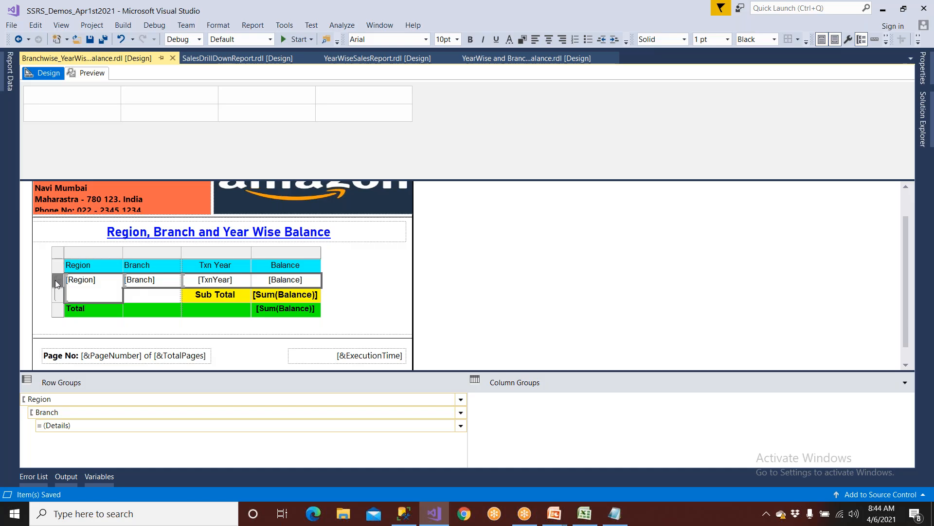
key(F4)
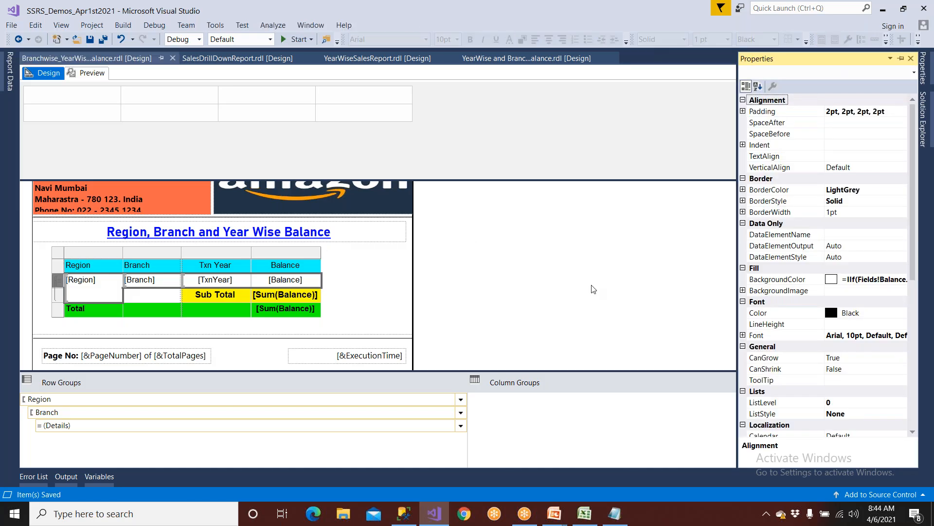
click(765, 284)
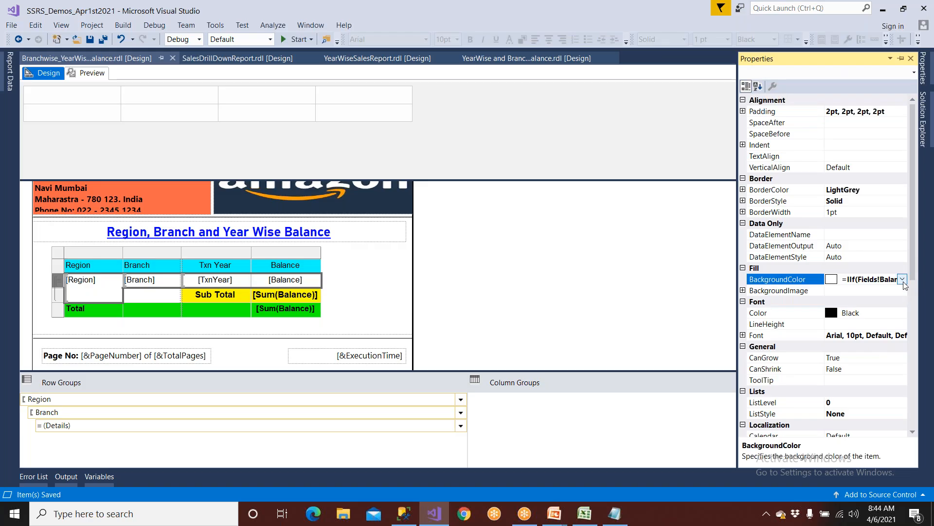
click(903, 279)
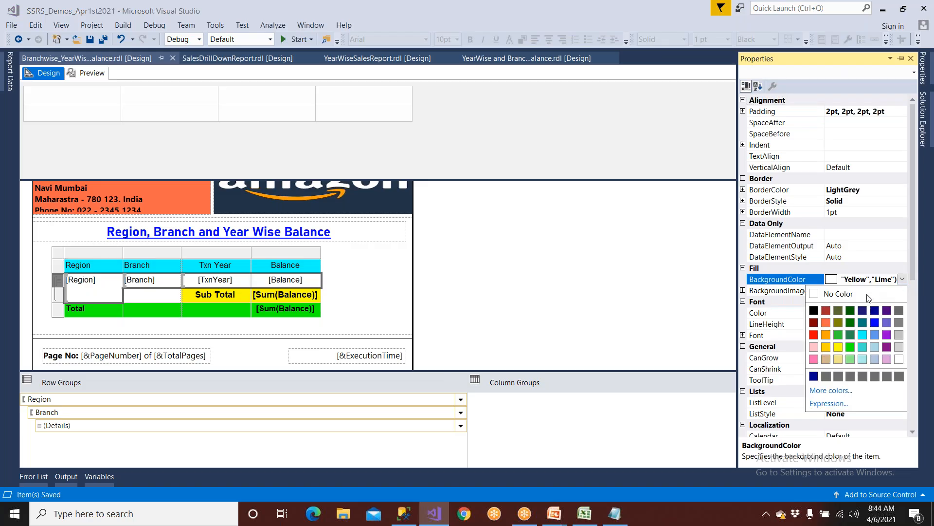
click(869, 297)
click(538, 224)
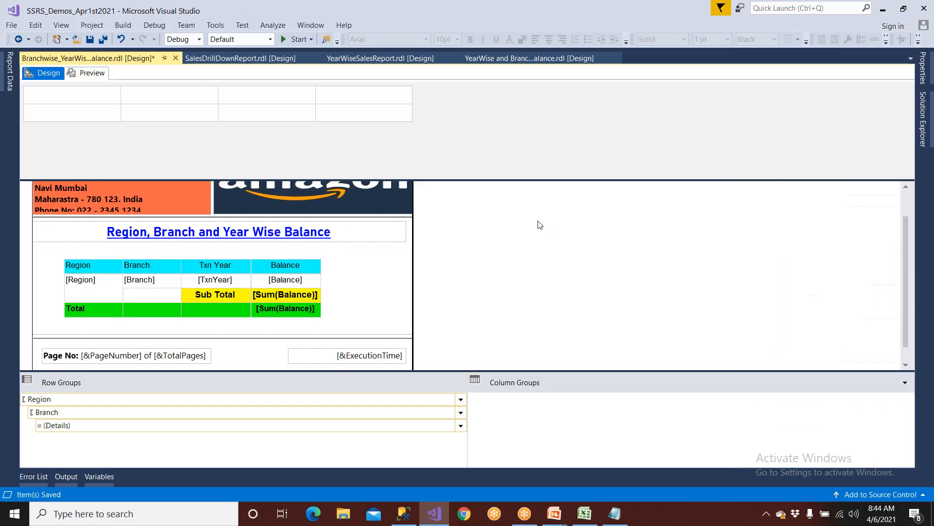
click(87, 40)
click(92, 74)
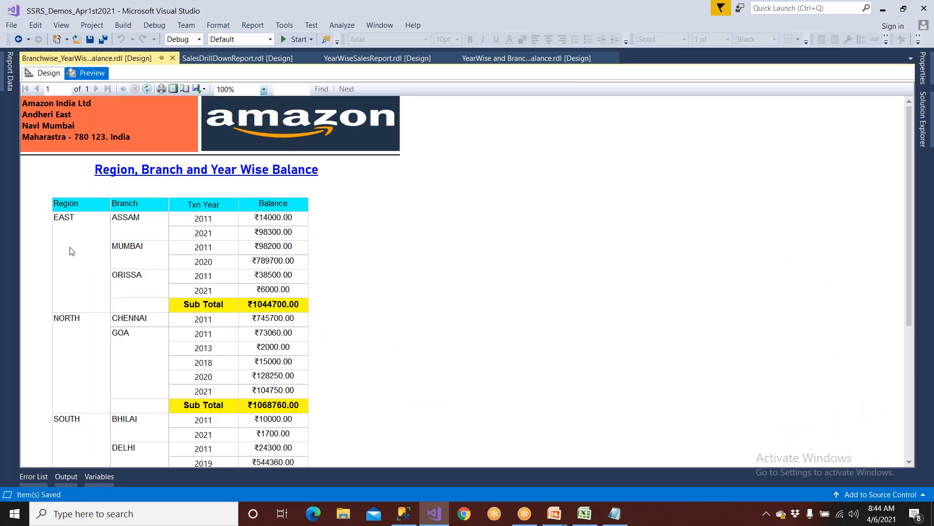
scroll(81, 248, down, 5)
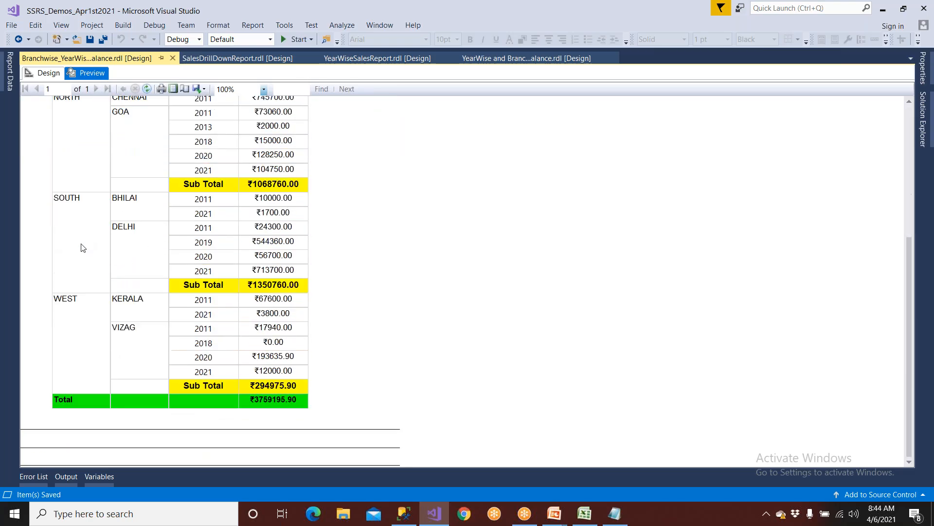
scroll(80, 247, up, 5)
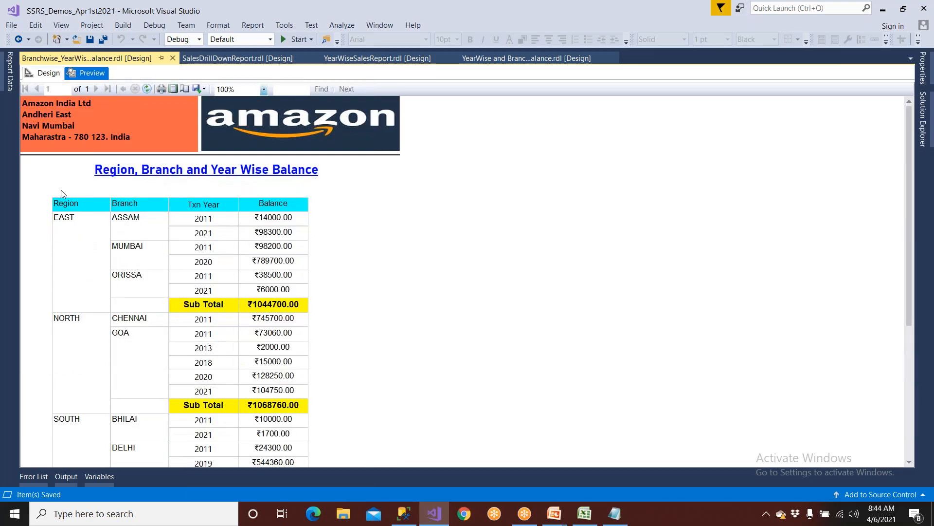
Step: Set the sort order of the Region row group to Z to A in its group properties
click(49, 73)
click(51, 398)
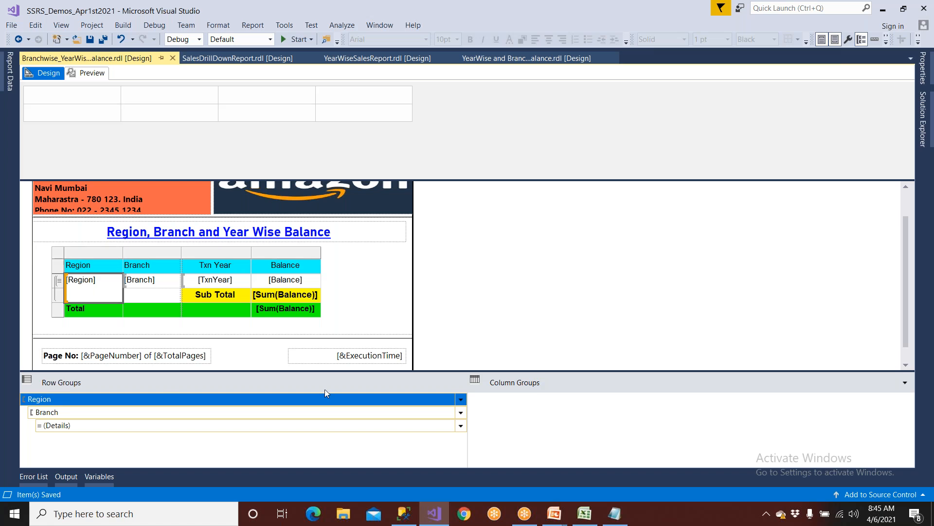
click(461, 400)
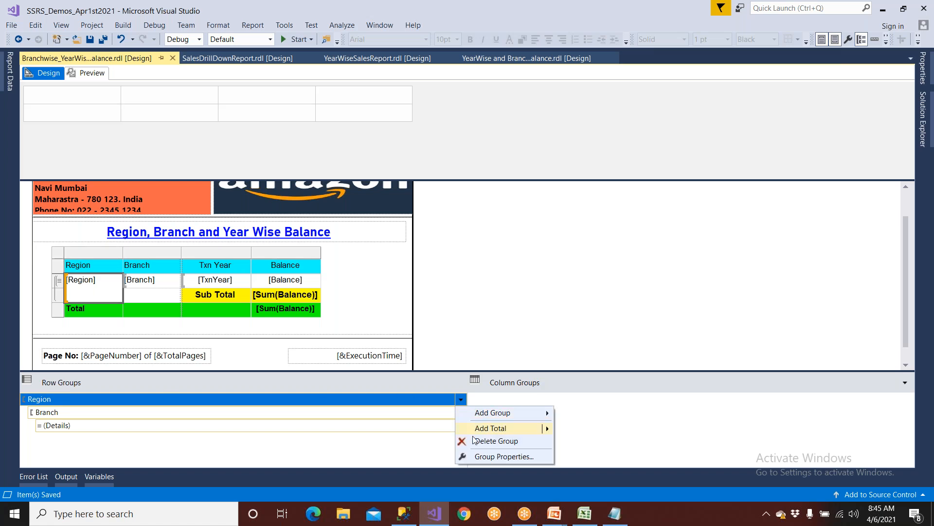
click(480, 456)
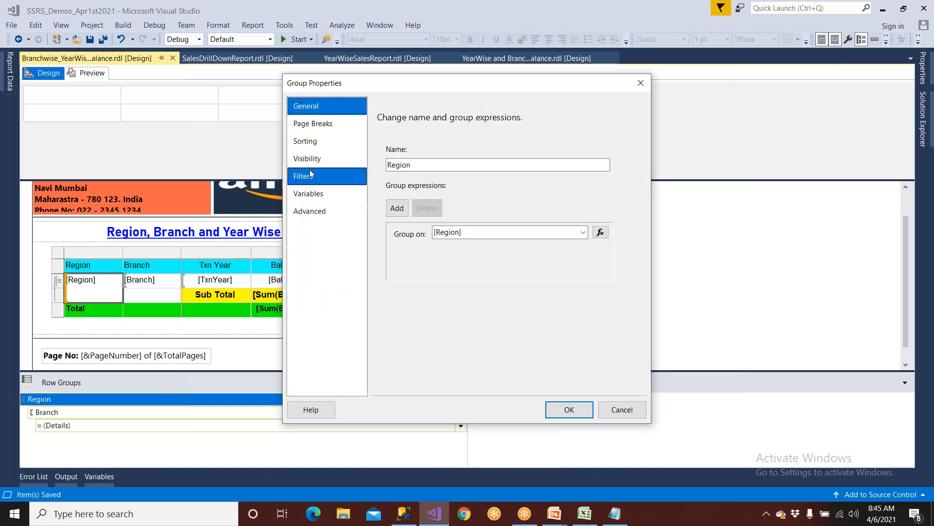
click(306, 142)
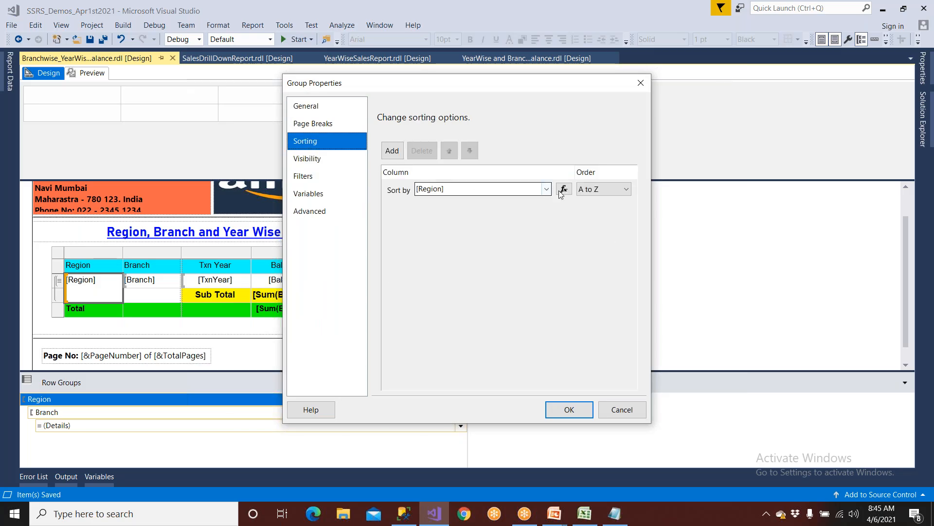
click(590, 192)
click(590, 192)
click(590, 211)
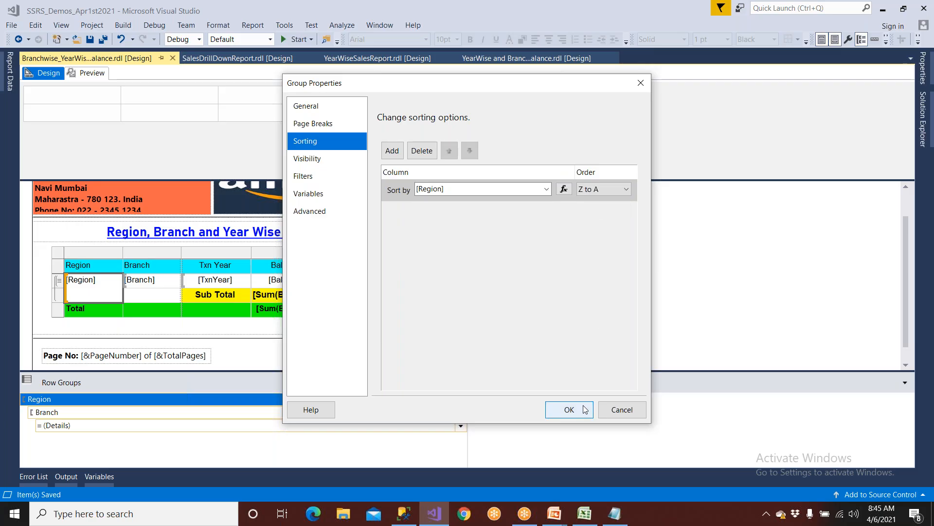
click(568, 409)
Step: Save the report and preview the order of the regions
click(89, 39)
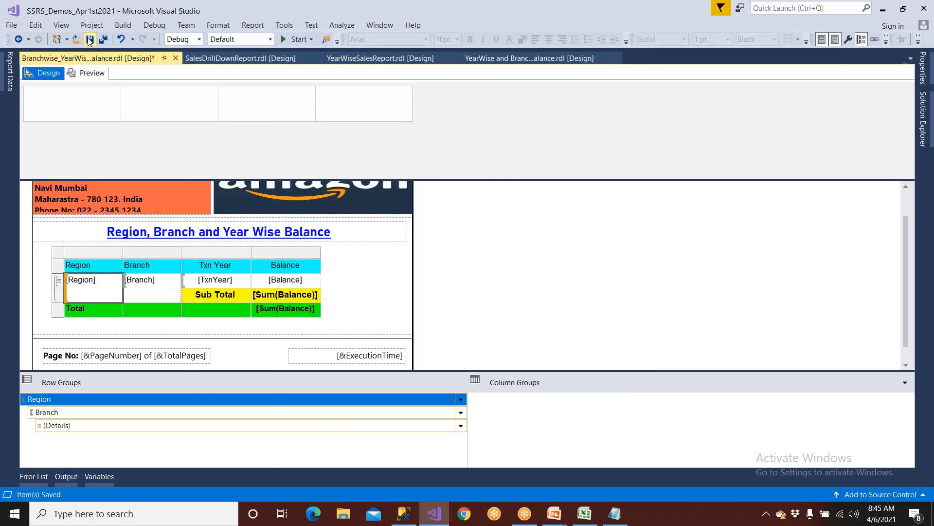
click(91, 73)
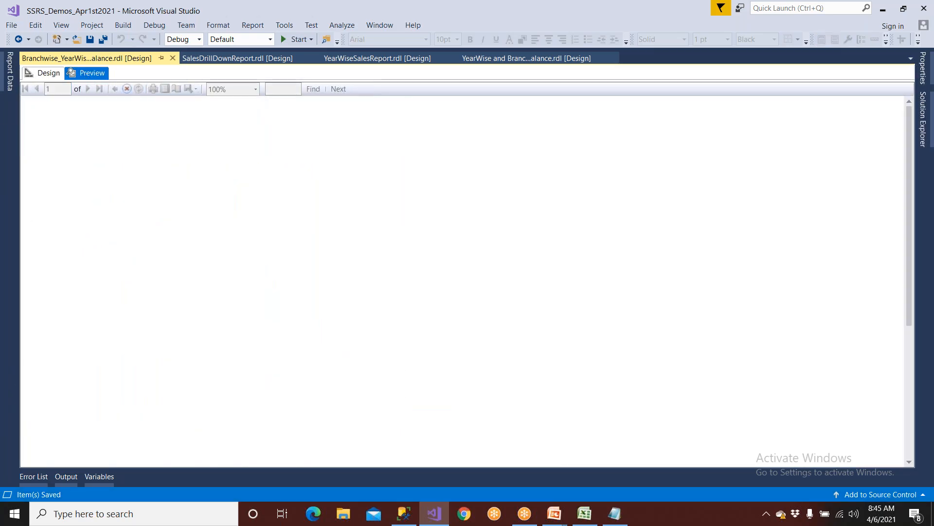
scroll(74, 330, down, 5)
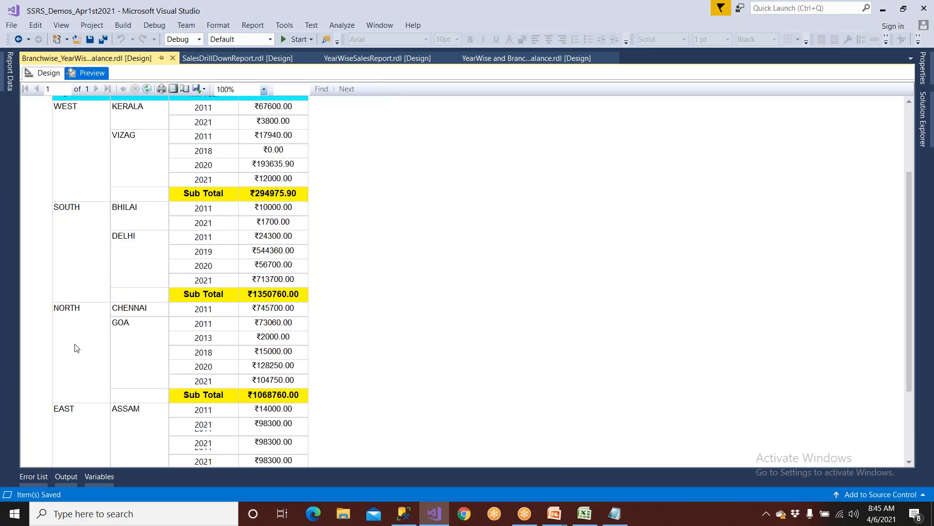
scroll(74, 349, up, 5)
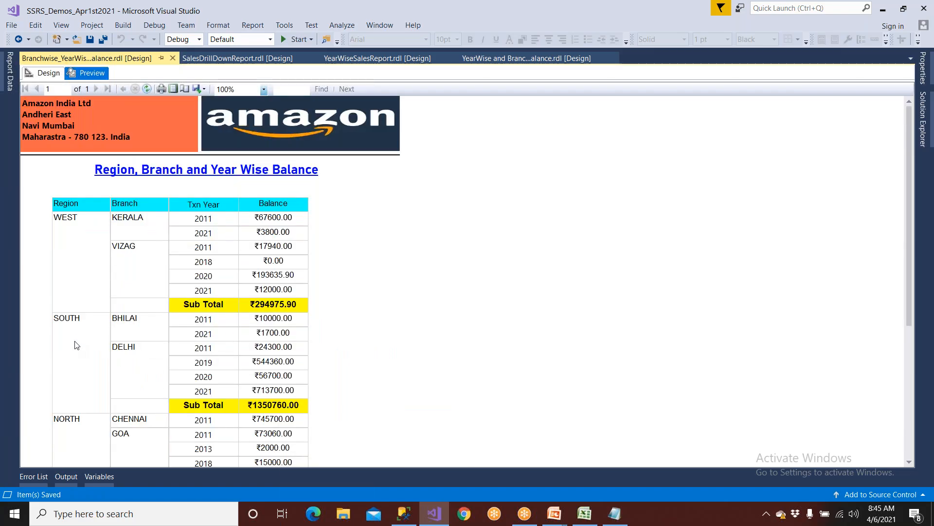
Step: Set the Region row group's sort order back to A to Z
click(48, 76)
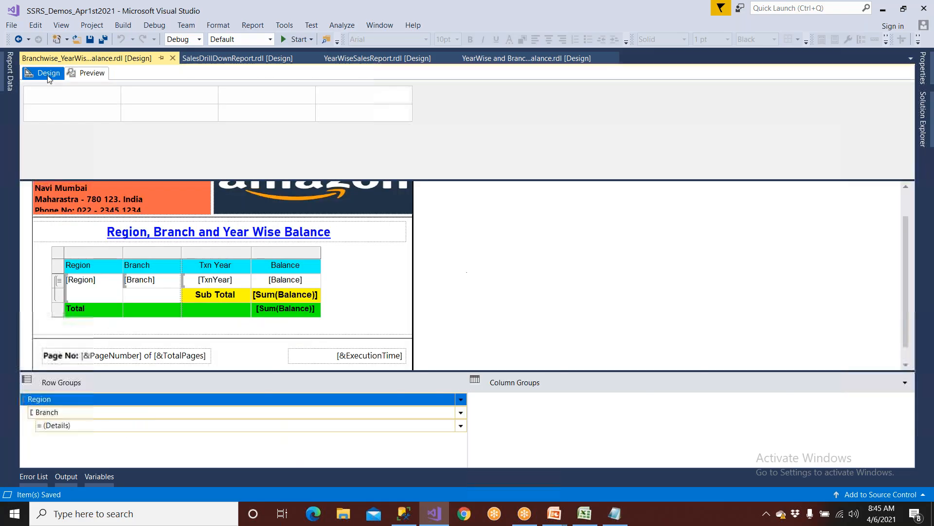
click(461, 400)
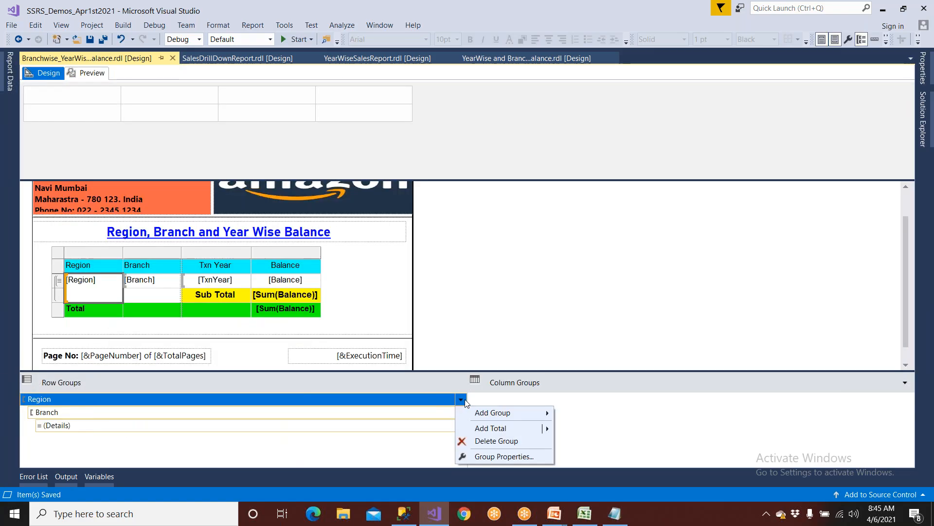
click(500, 457)
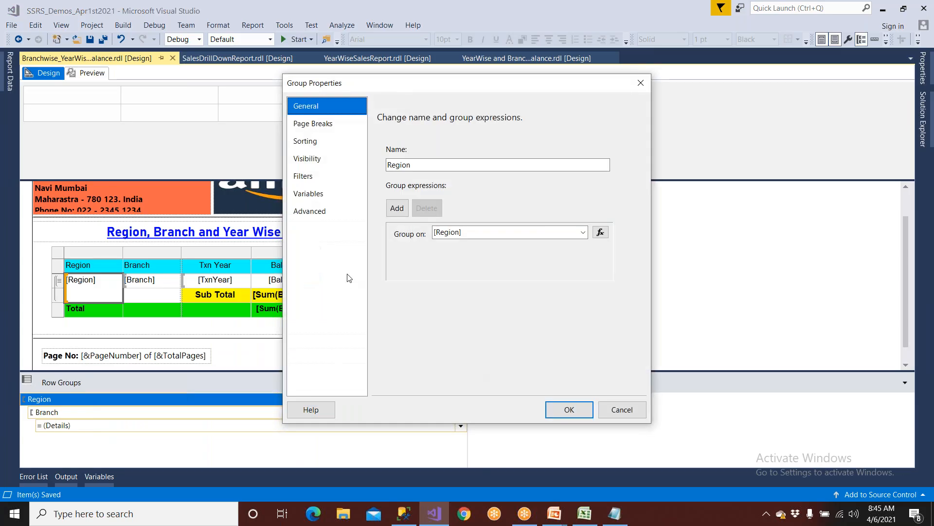
click(314, 141)
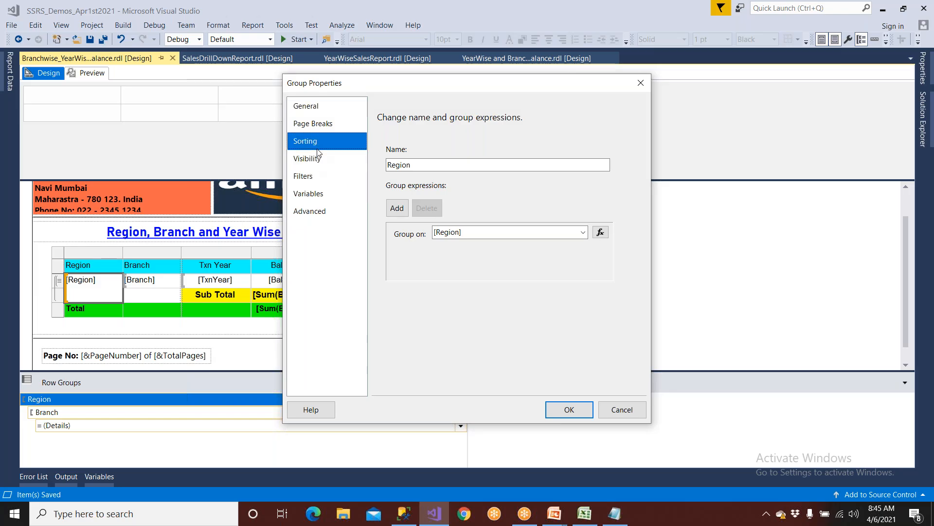
click(598, 188)
click(598, 202)
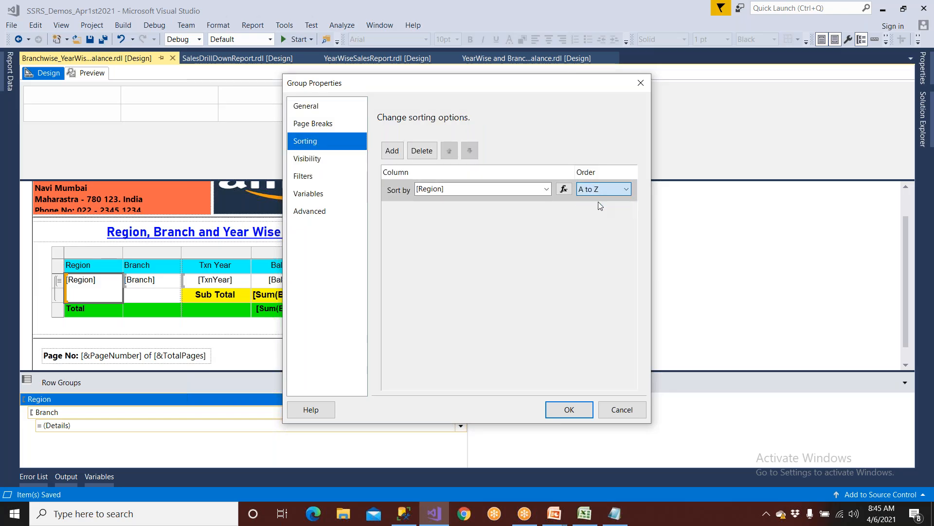
click(590, 413)
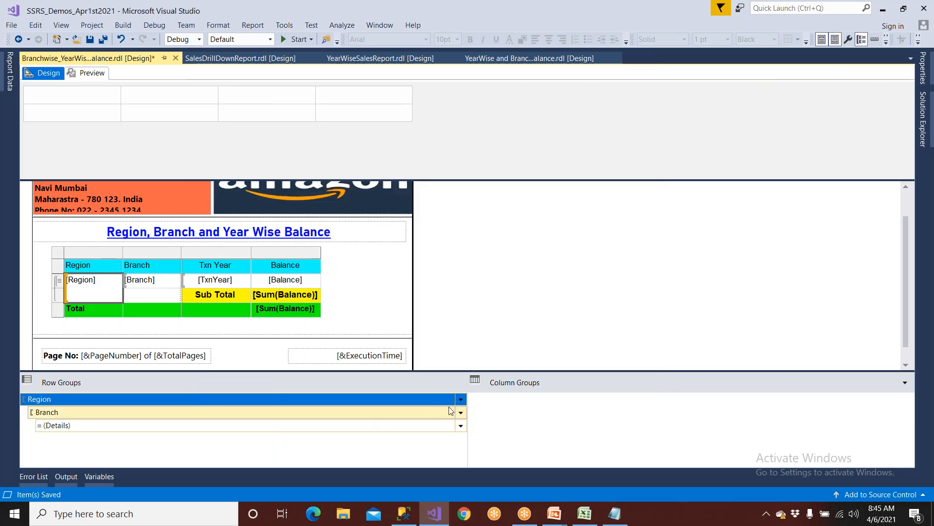
Step: Check the sorting options of the Branch row group, then save and preview the report
click(461, 413)
click(488, 470)
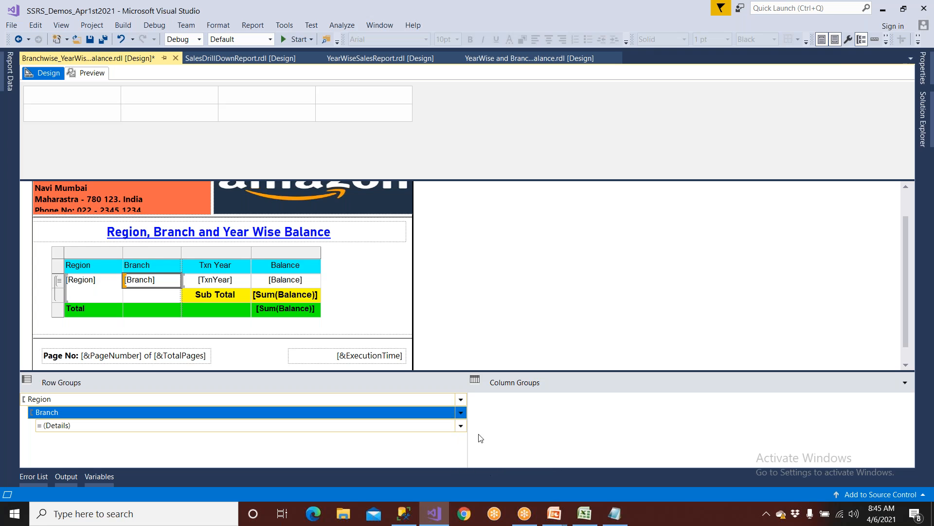
click(312, 141)
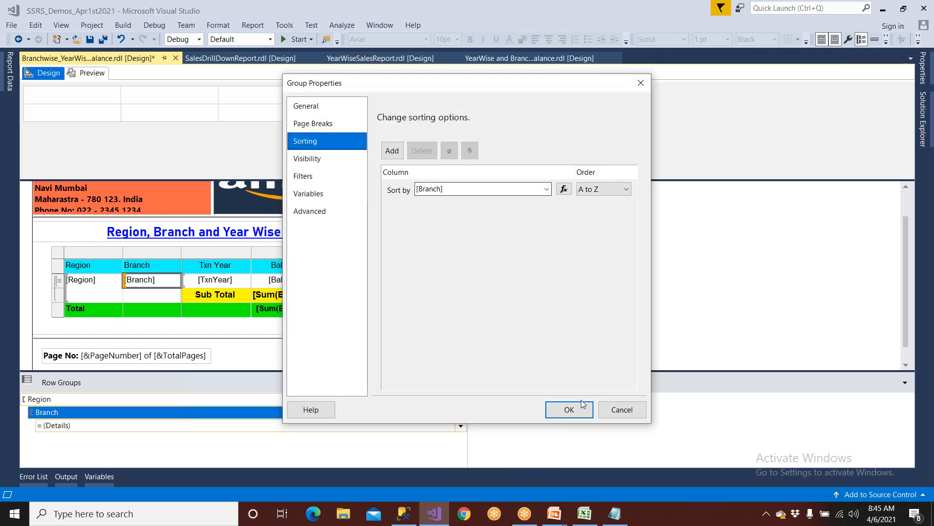
click(568, 409)
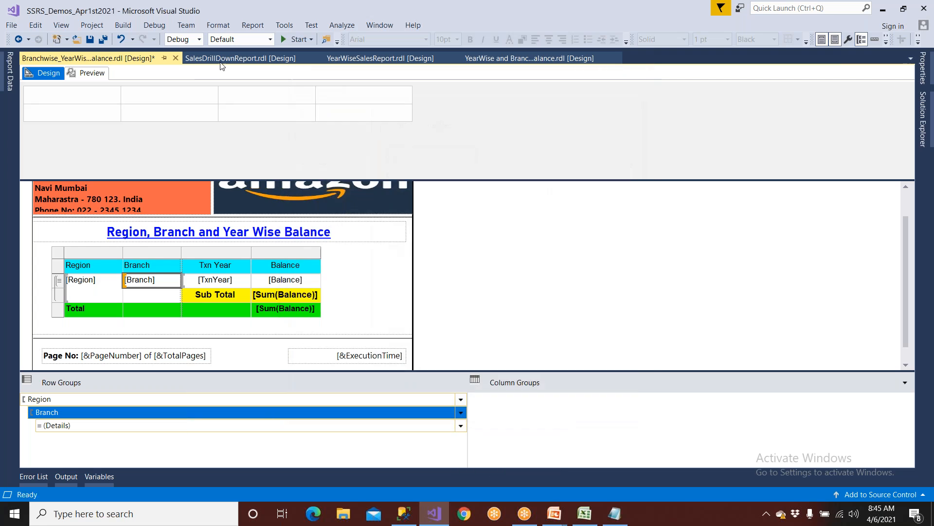
click(89, 39)
click(92, 73)
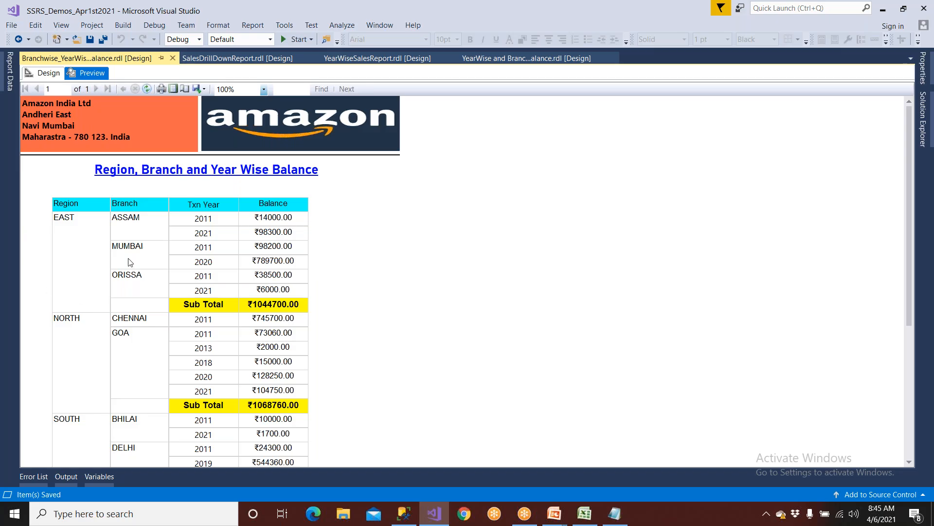
Step: Set the document map of the Region row group to [Region] in its advanced group properties
click(47, 73)
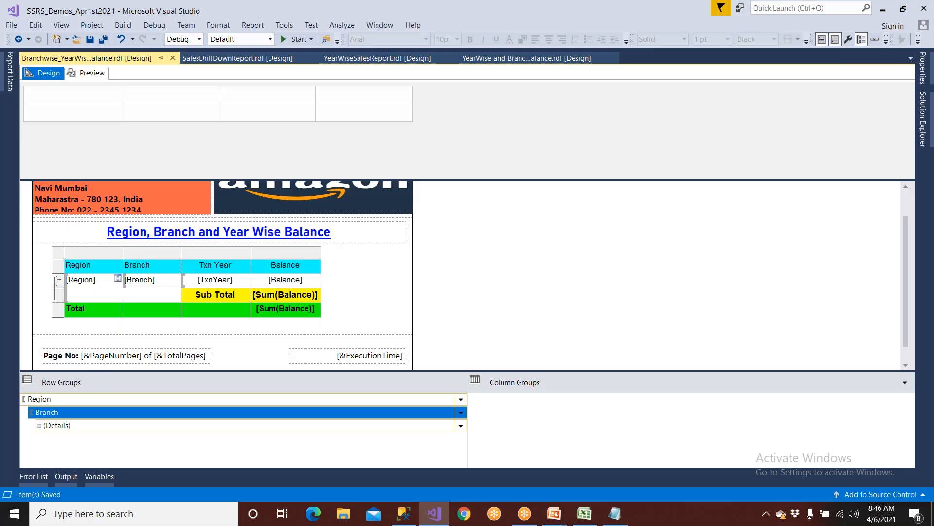
click(93, 73)
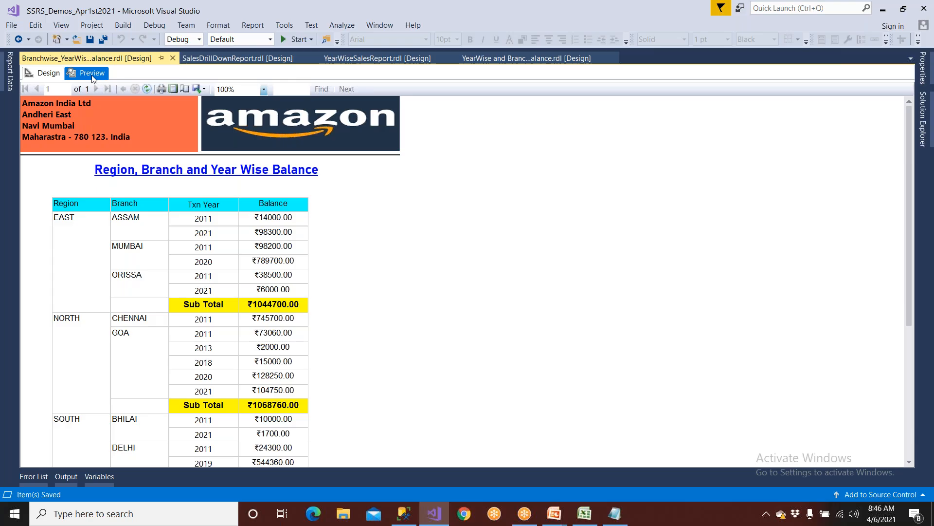
click(42, 74)
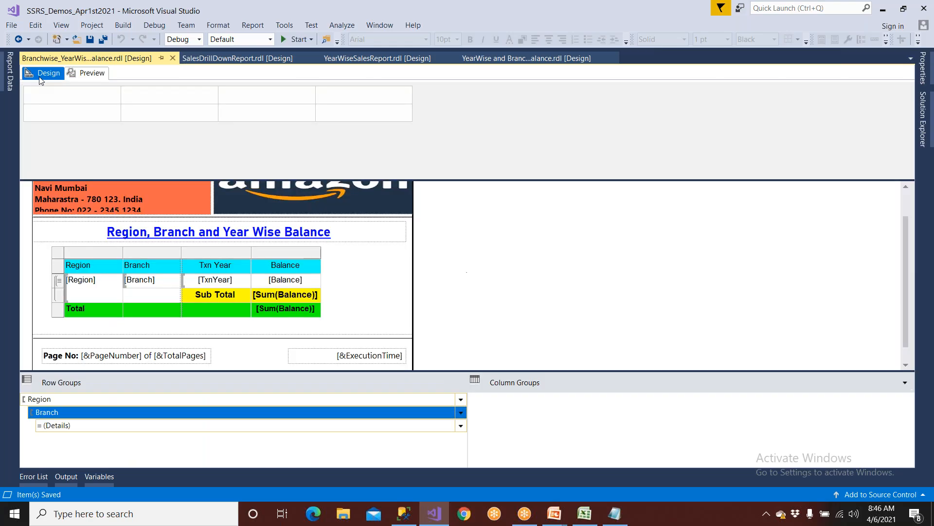
click(50, 402)
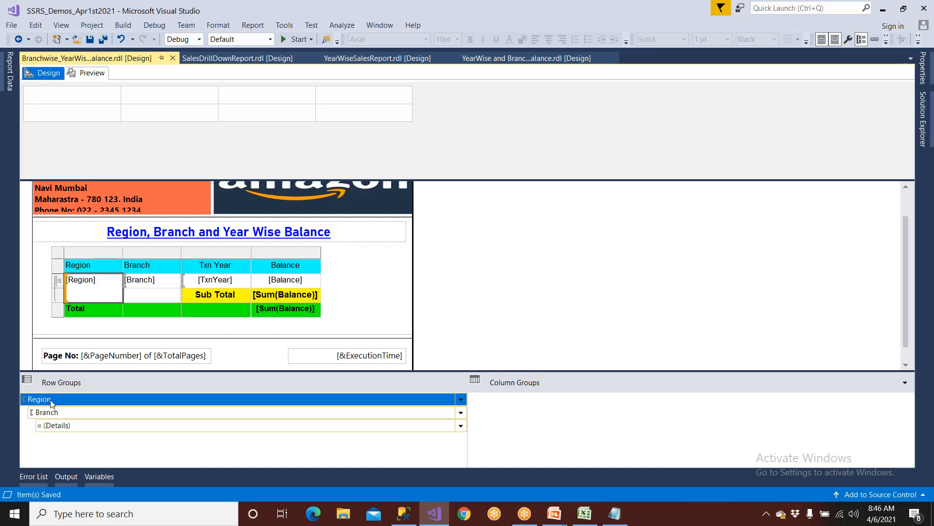
click(461, 400)
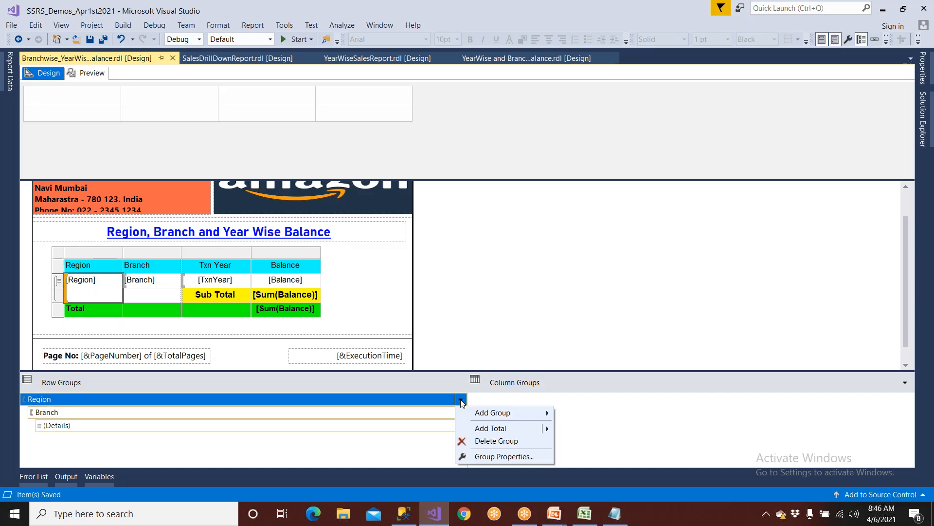
click(475, 454)
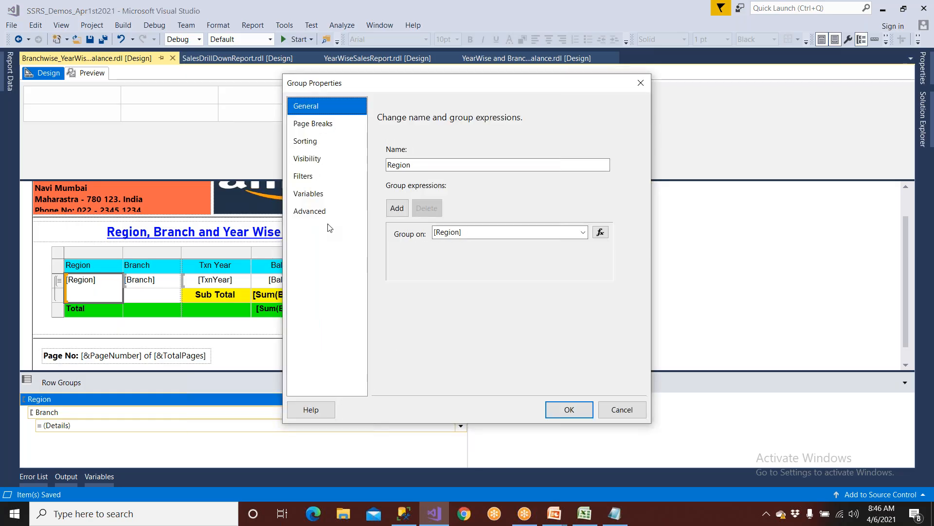
click(327, 214)
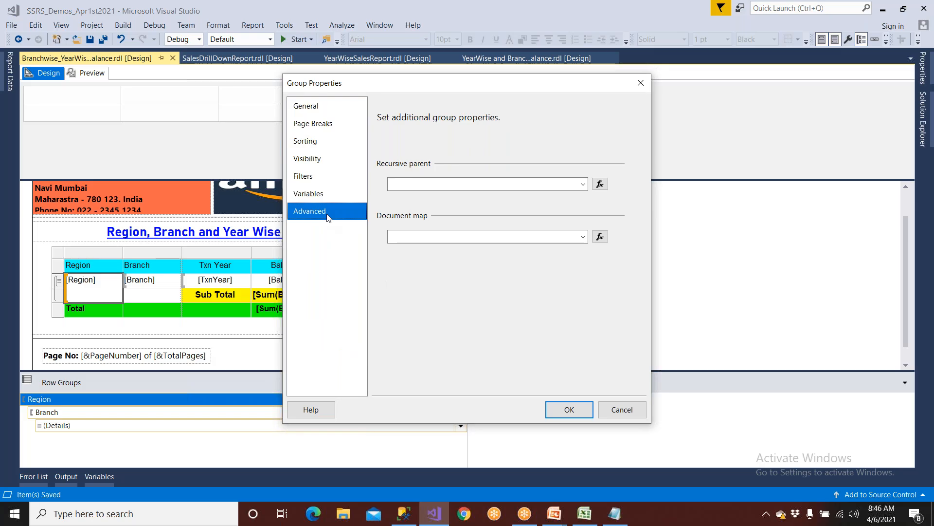
click(584, 239)
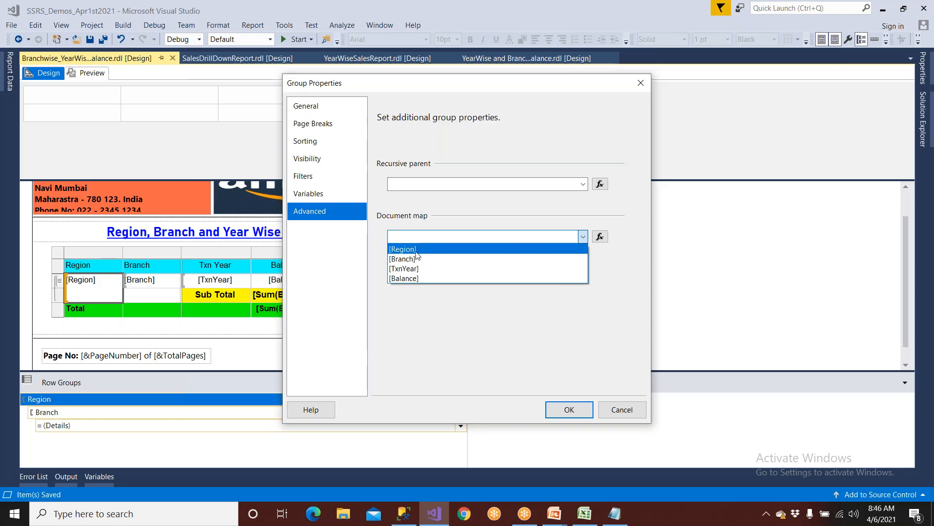
click(416, 249)
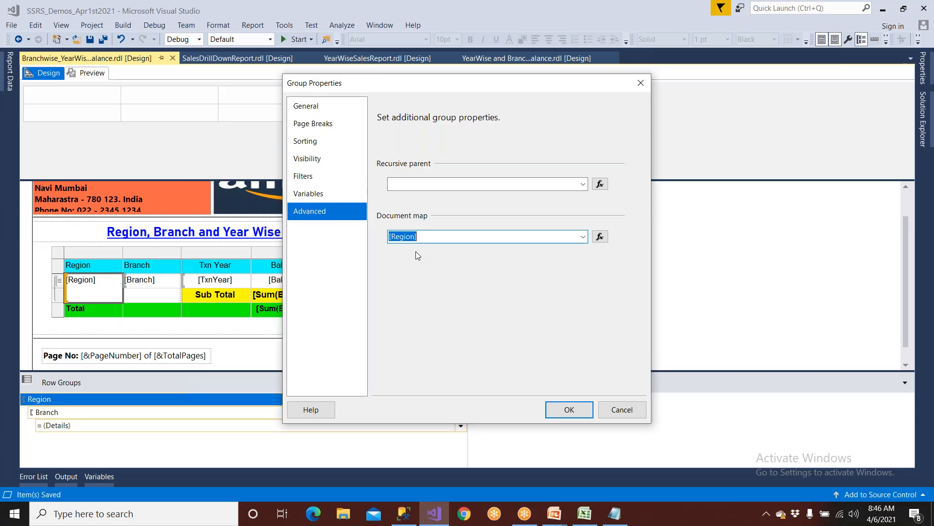
click(568, 409)
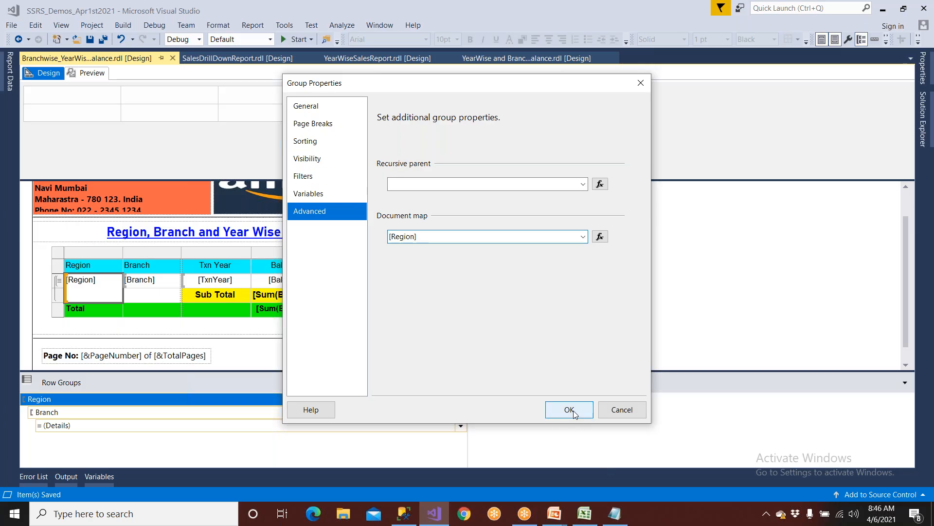
Step: Save and preview the report, then jump to EAST, NORTH, SOUTH and WEST through the document map
click(90, 41)
click(91, 73)
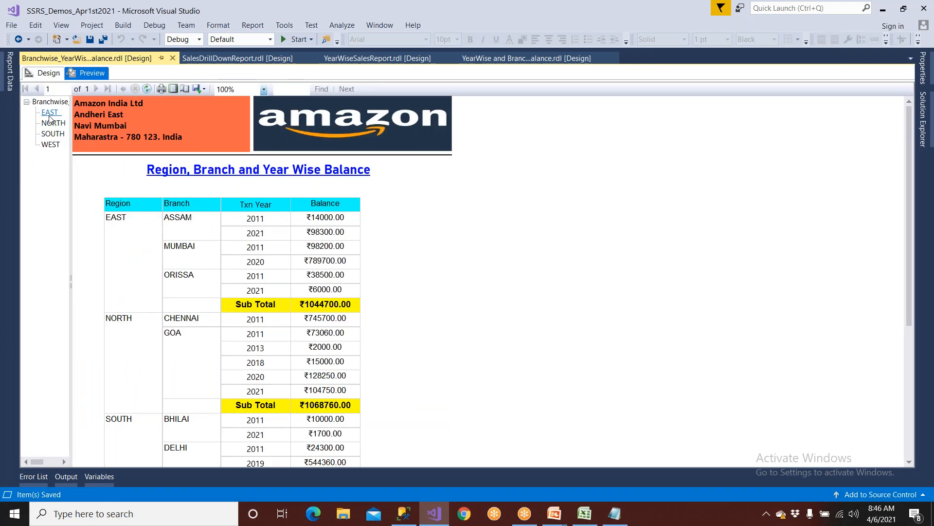
click(50, 113)
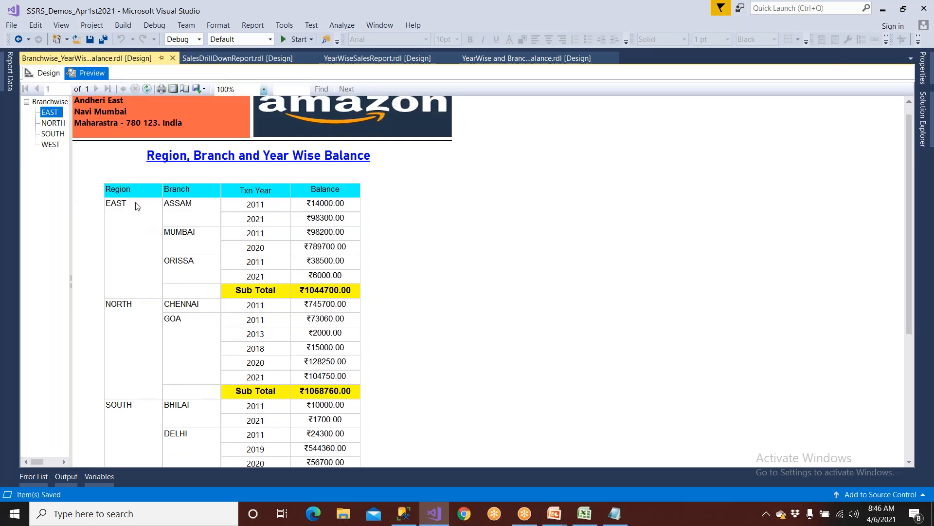
click(53, 124)
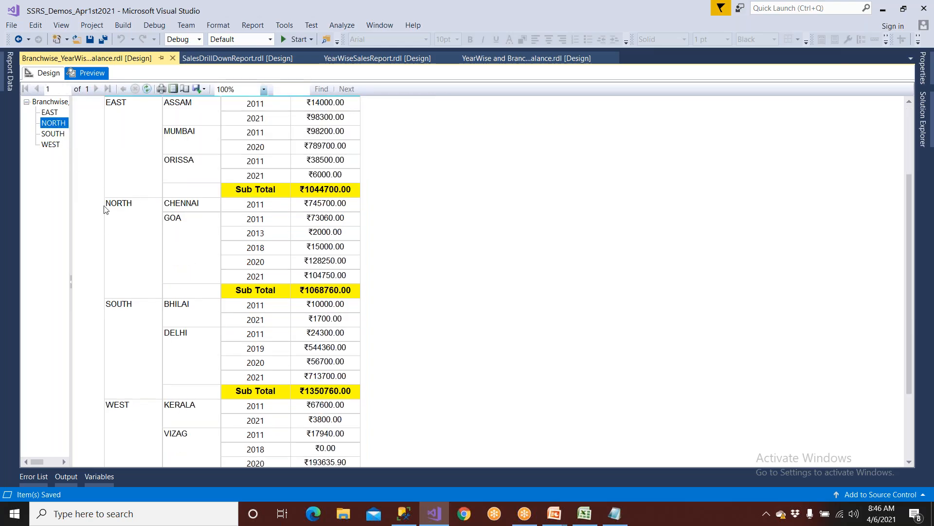
click(53, 134)
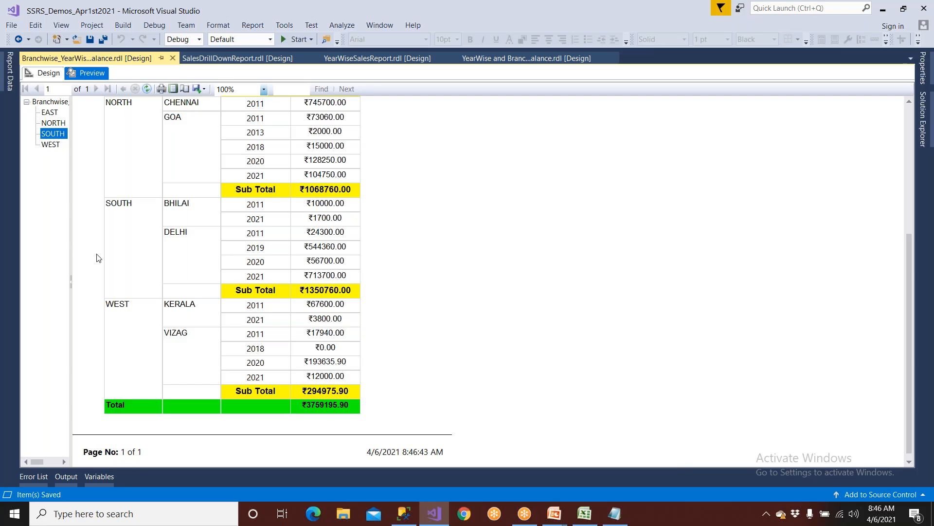
click(50, 145)
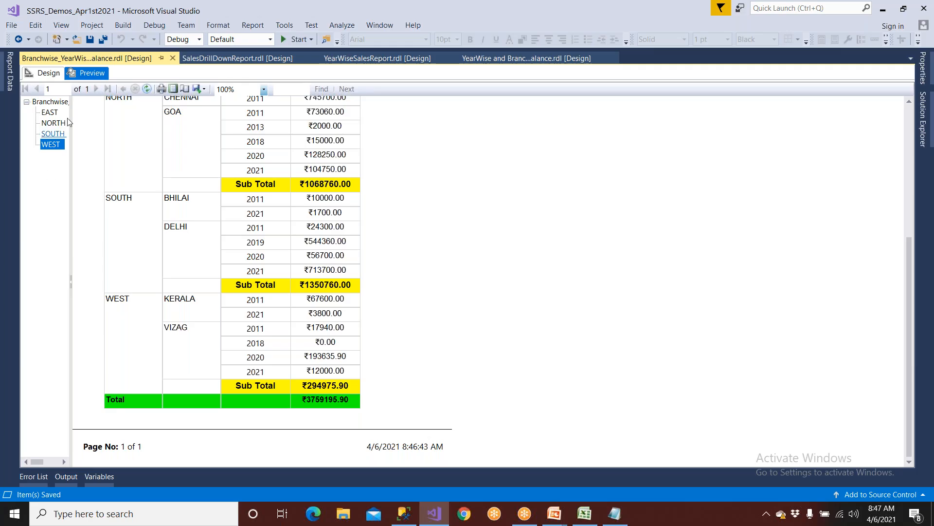
Step: Enable a page break between each instance of the Region row group
click(55, 79)
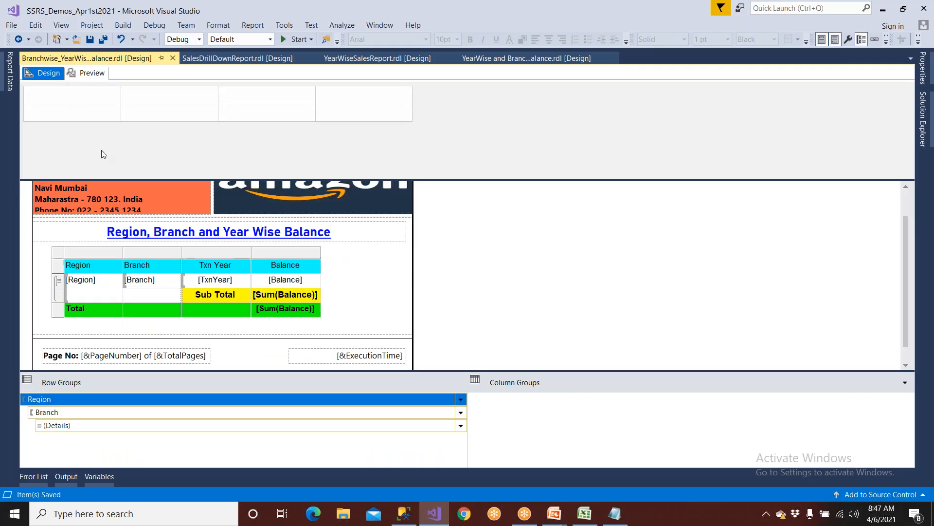
click(461, 399)
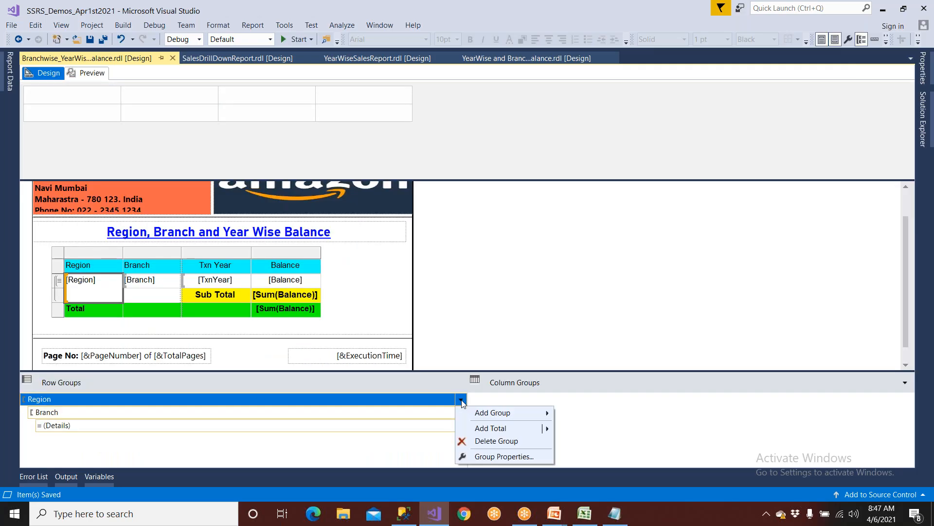
click(480, 457)
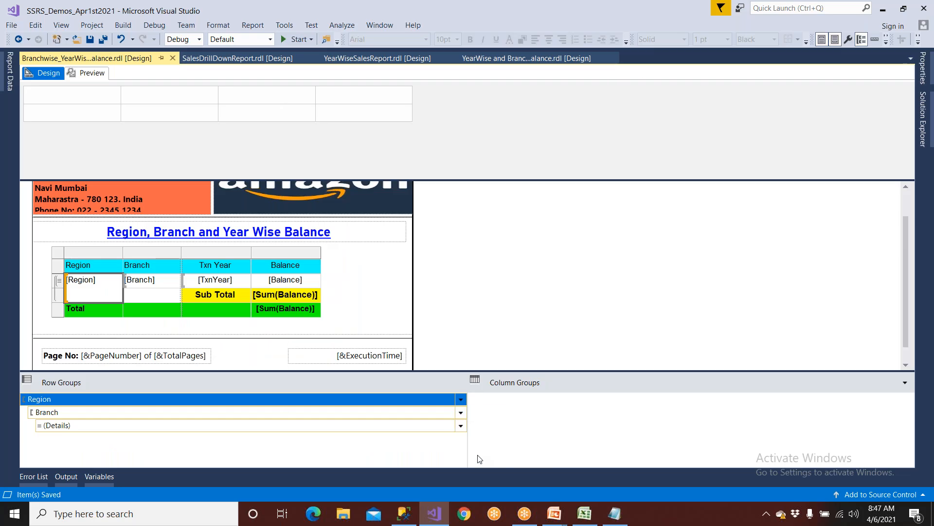
click(317, 126)
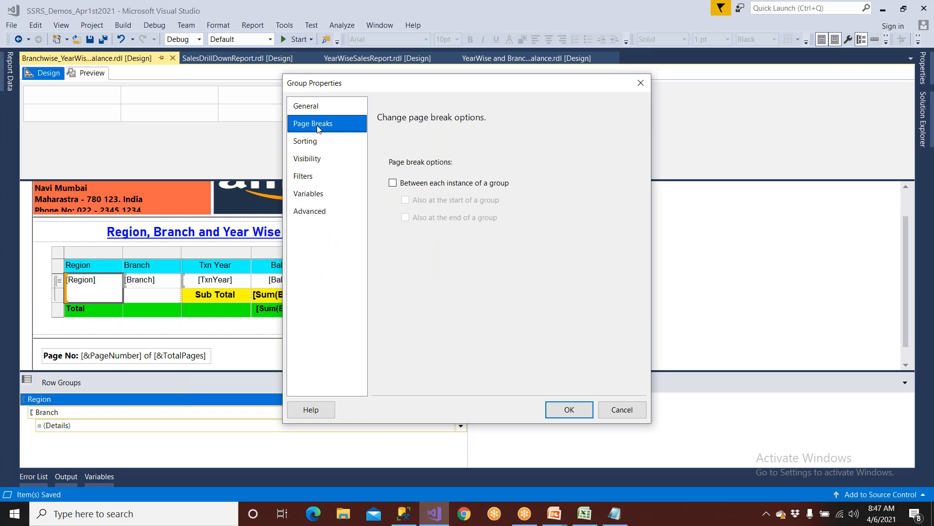
click(392, 183)
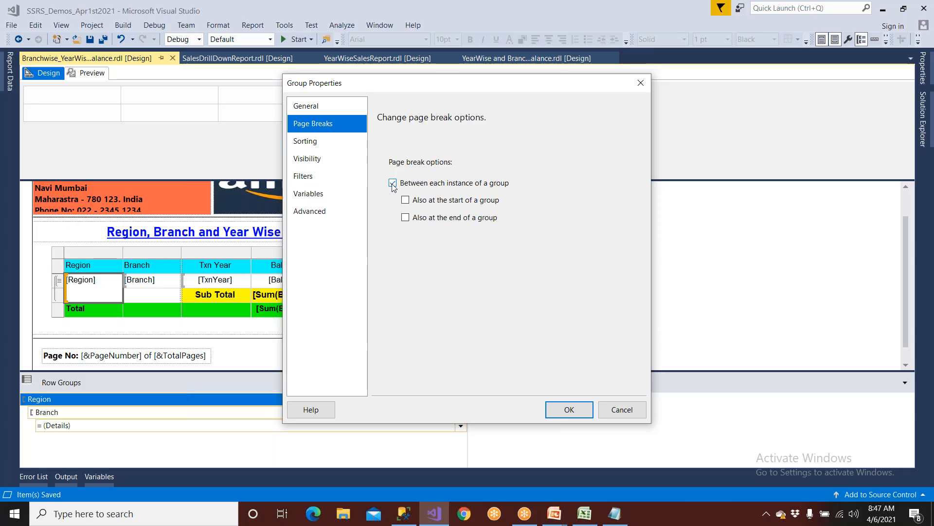
click(569, 410)
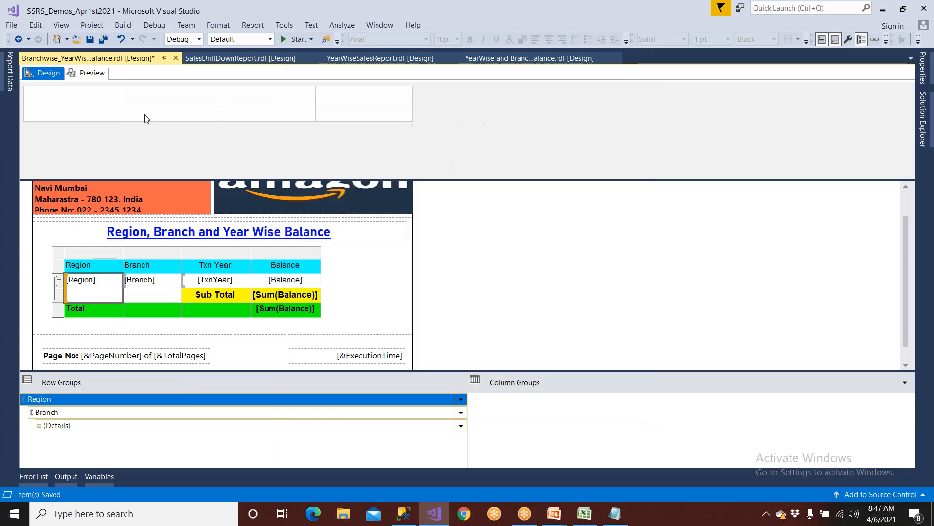
Step: Save the report and preview each region's separate page using the document map entries
click(92, 40)
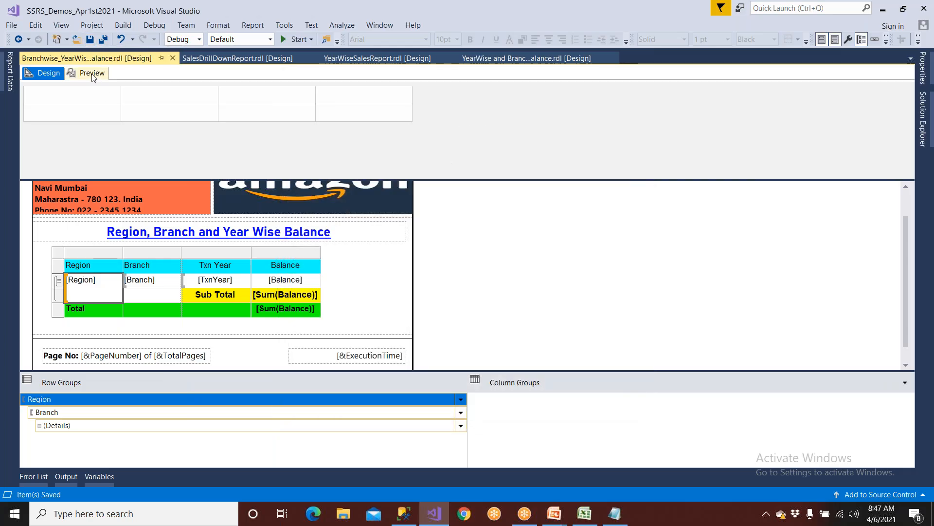
click(92, 74)
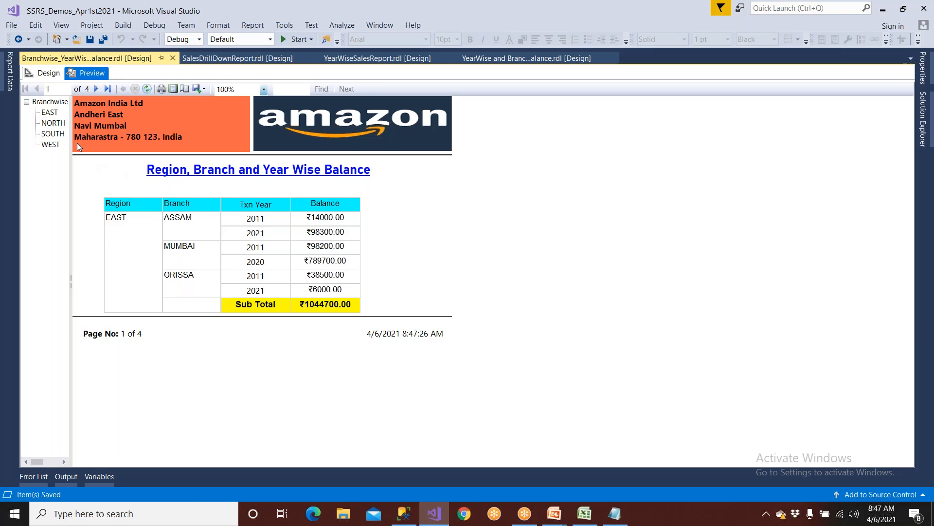
click(49, 112)
click(54, 122)
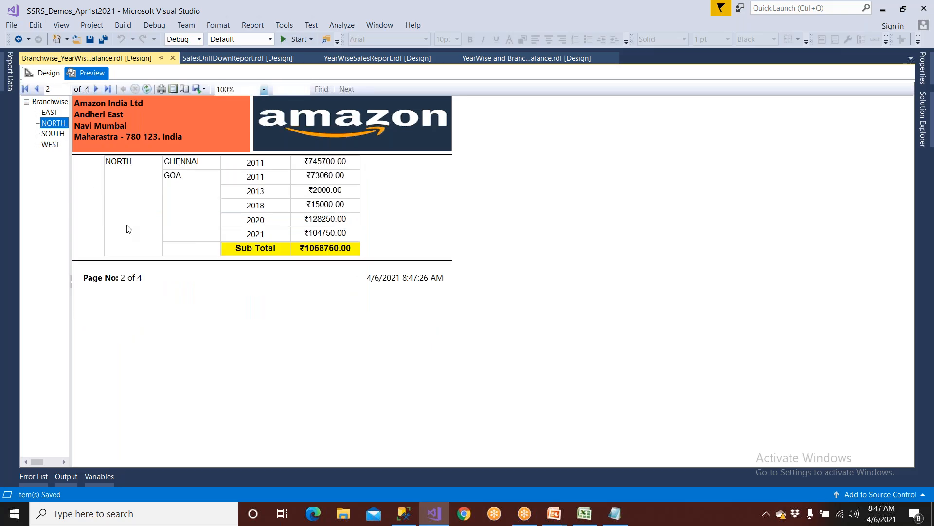
click(53, 134)
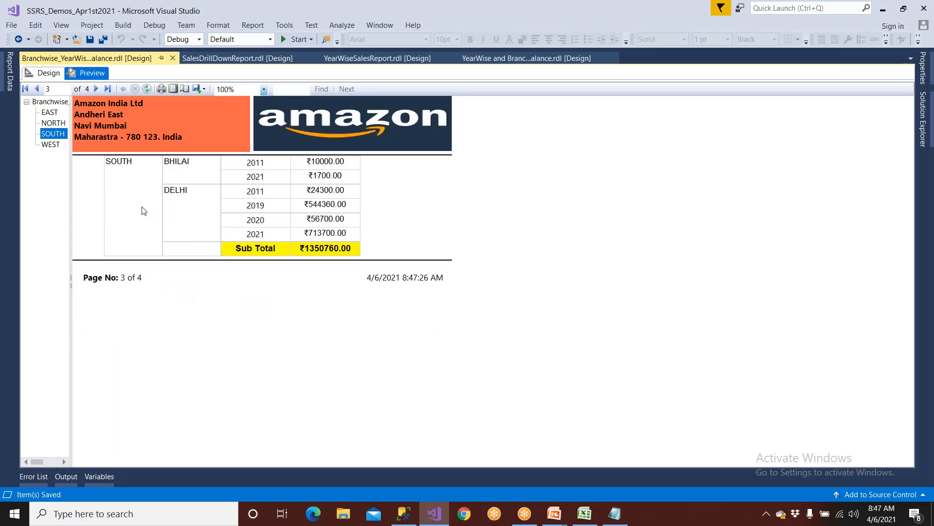
click(53, 145)
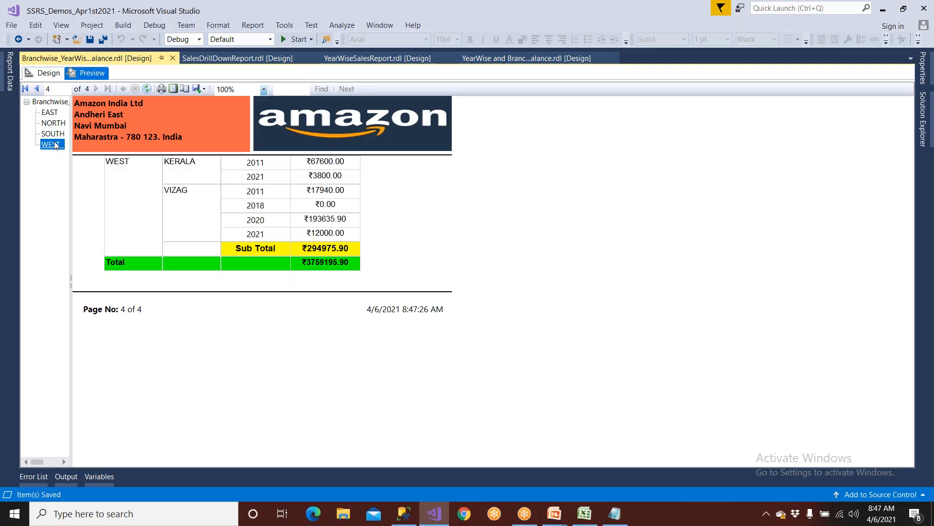
click(54, 134)
click(54, 124)
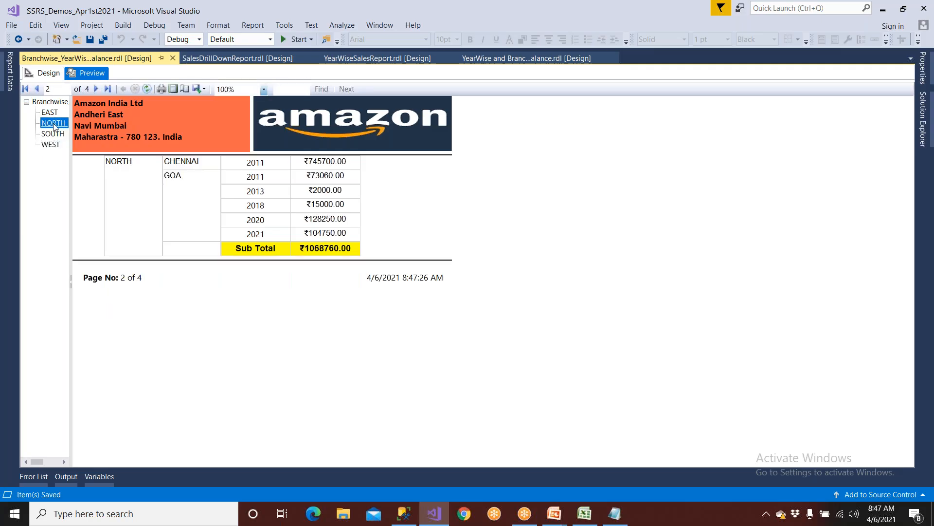
click(52, 123)
click(53, 135)
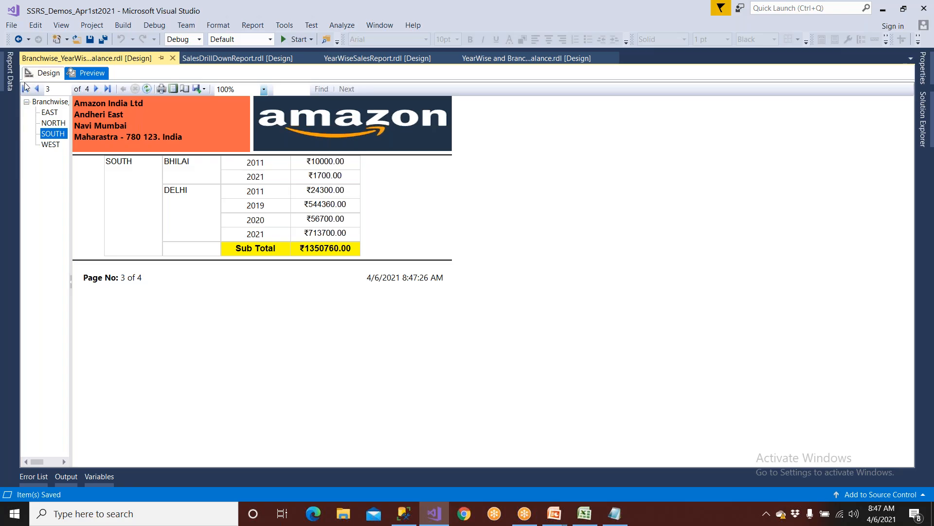
Step: Review the document map setting in the Region row group's advanced properties and accept it
click(46, 71)
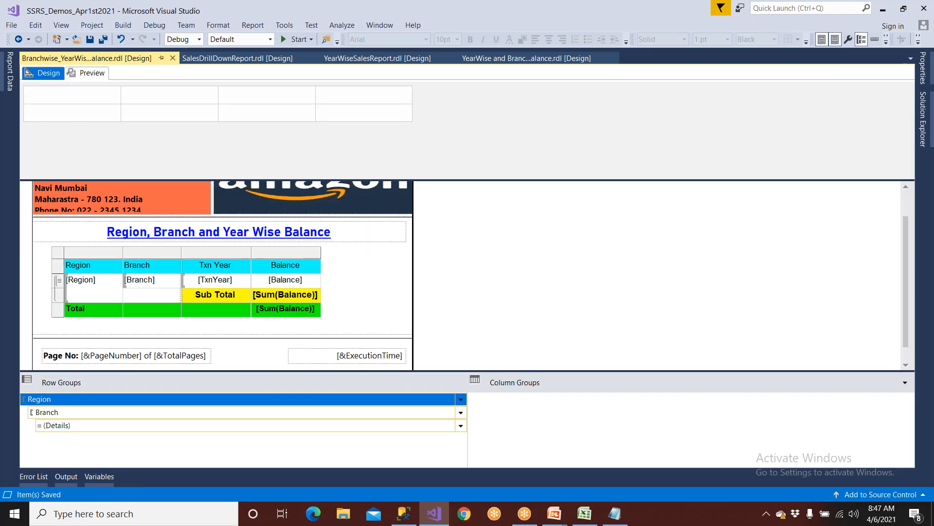
click(70, 396)
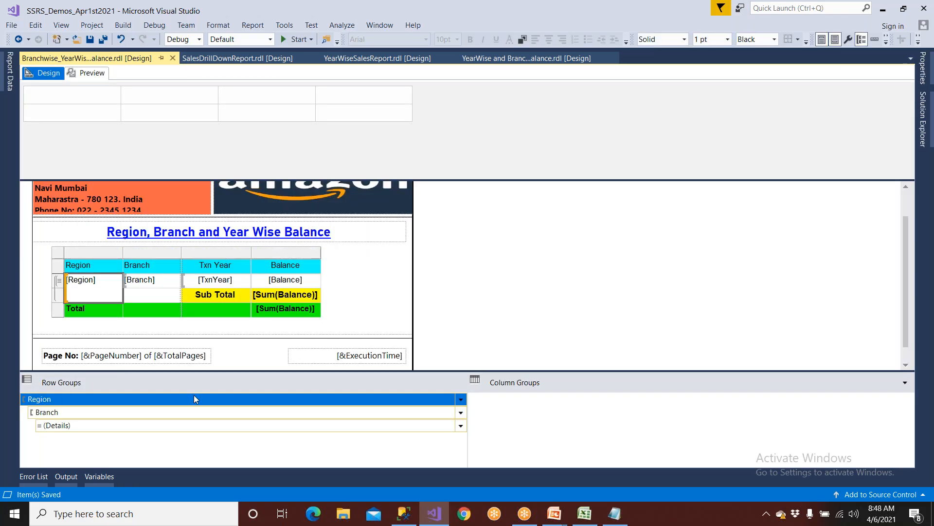
click(461, 399)
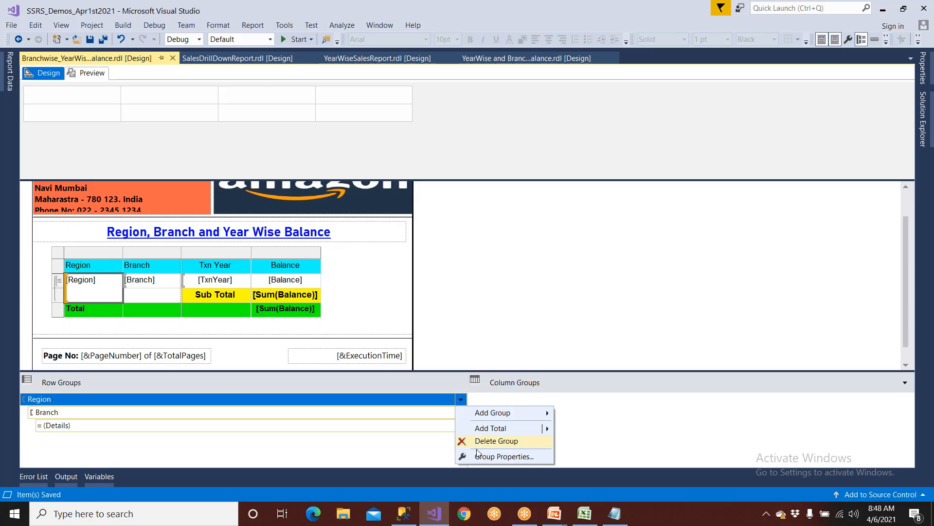
click(479, 456)
click(327, 217)
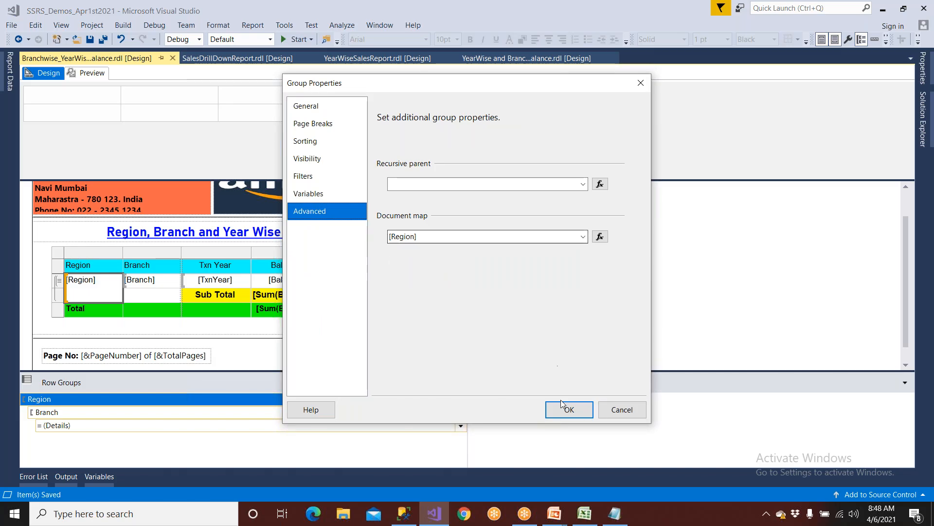
click(568, 410)
Step: Preview the report again, visit the regions from WEST back to EAST through the document map, and return to the design view
click(92, 73)
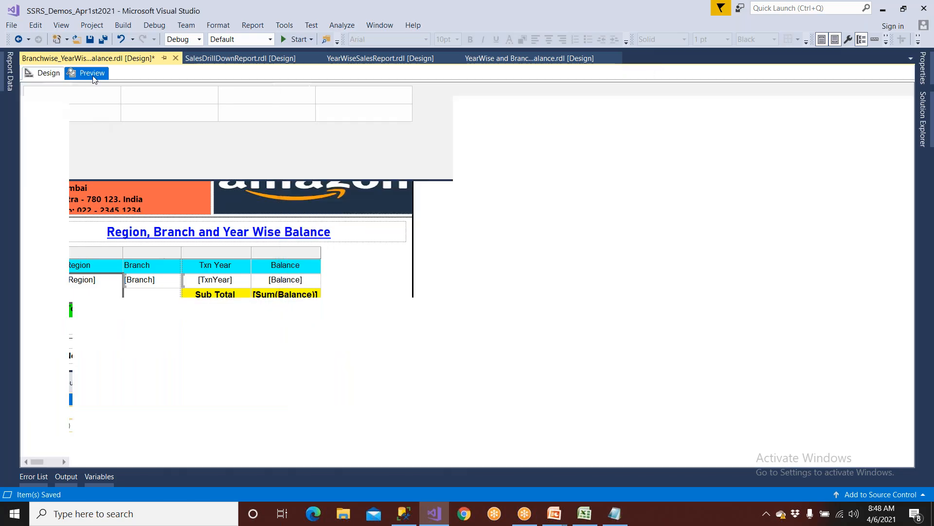
click(52, 144)
click(52, 134)
click(52, 123)
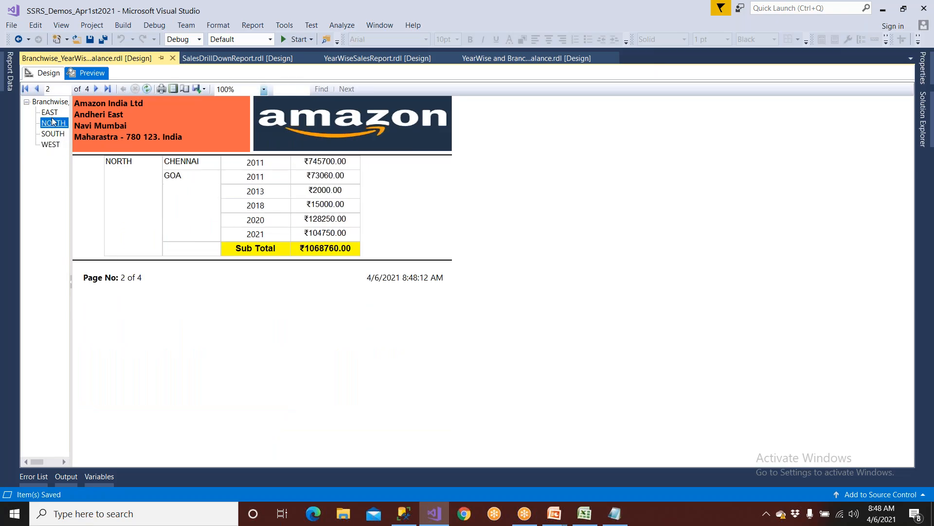
click(50, 113)
click(48, 74)
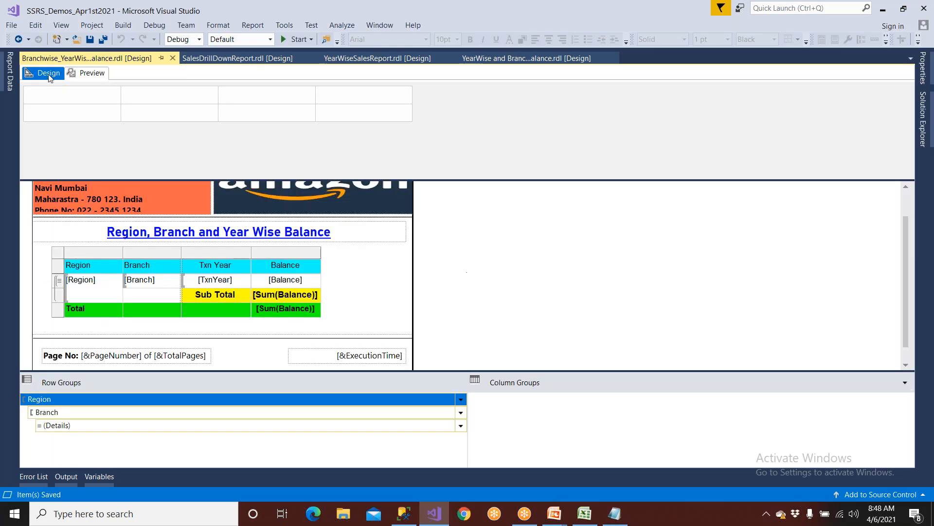
Step: Review the page break options in the Region row group's properties and accept them
click(461, 400)
click(480, 456)
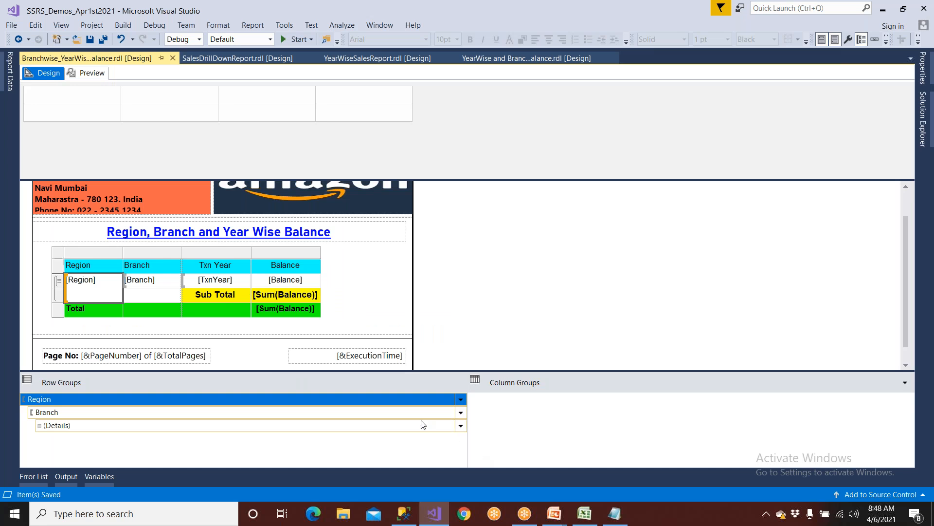
click(313, 124)
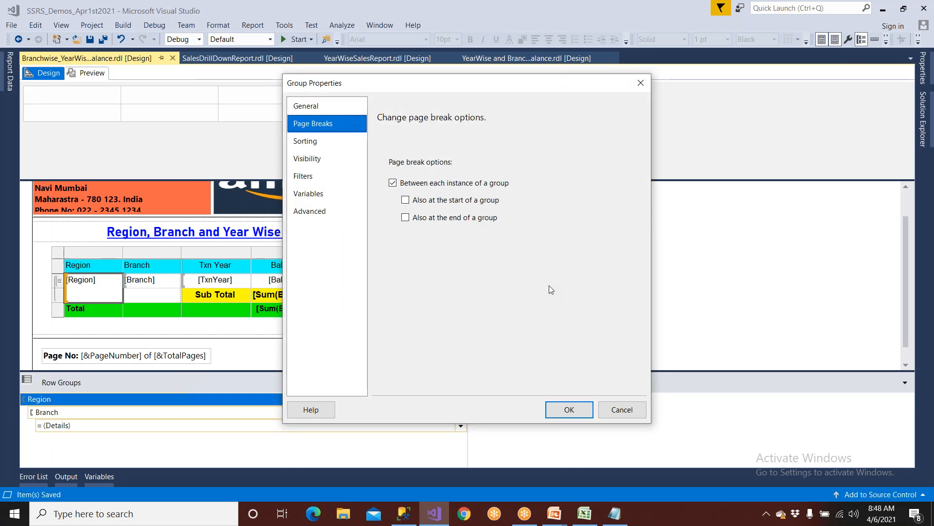
click(581, 413)
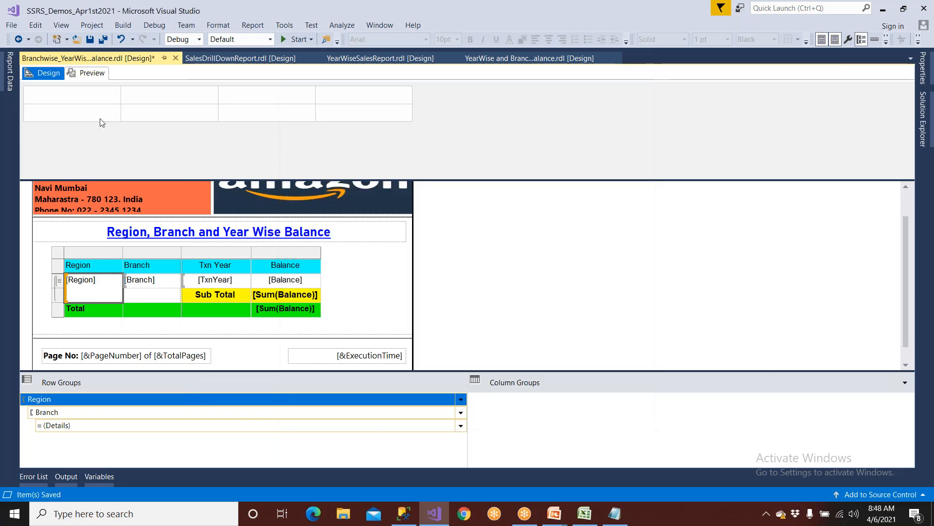
Step: Preview the report and visit the EAST, NORTH, SOUTH and WEST pages through the document map
click(90, 72)
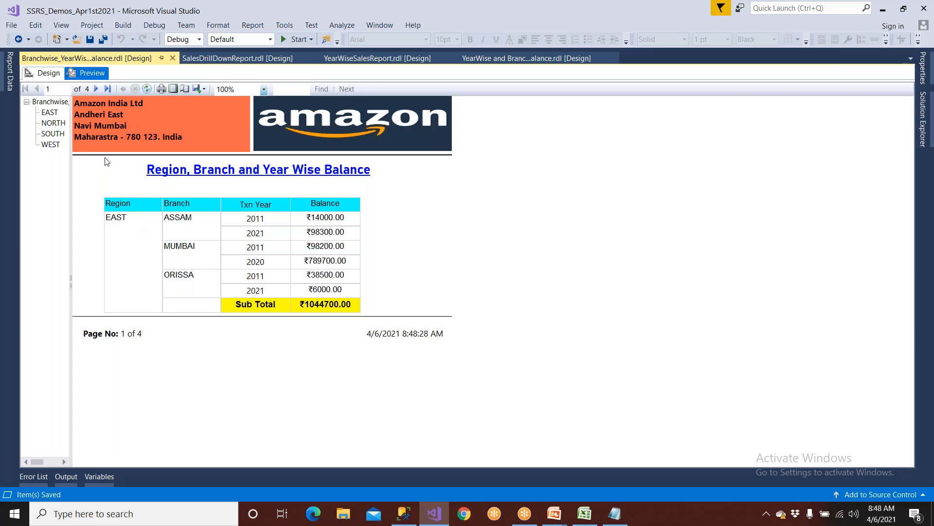
click(49, 112)
click(53, 123)
click(55, 134)
click(55, 145)
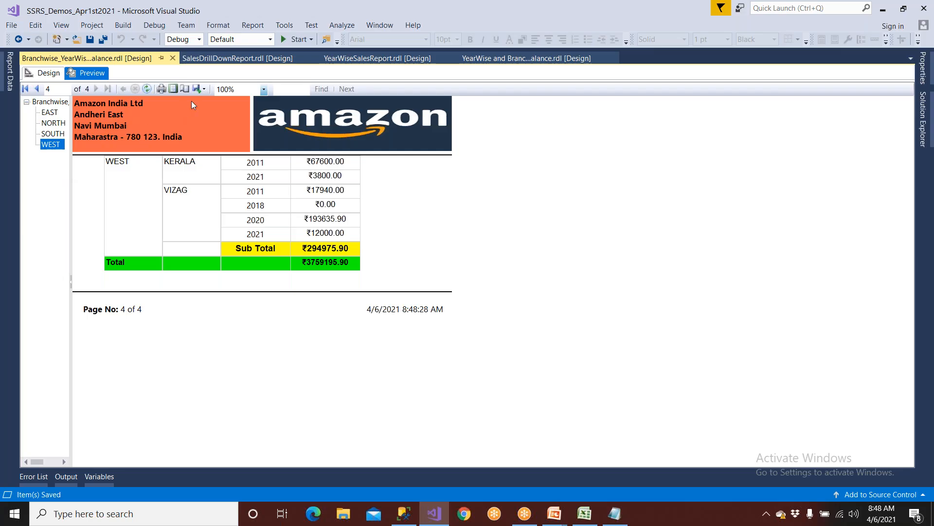
Step: Export the previewed report to Excel as Branchwise_YearWise_Balance in the Downloads folder
click(204, 90)
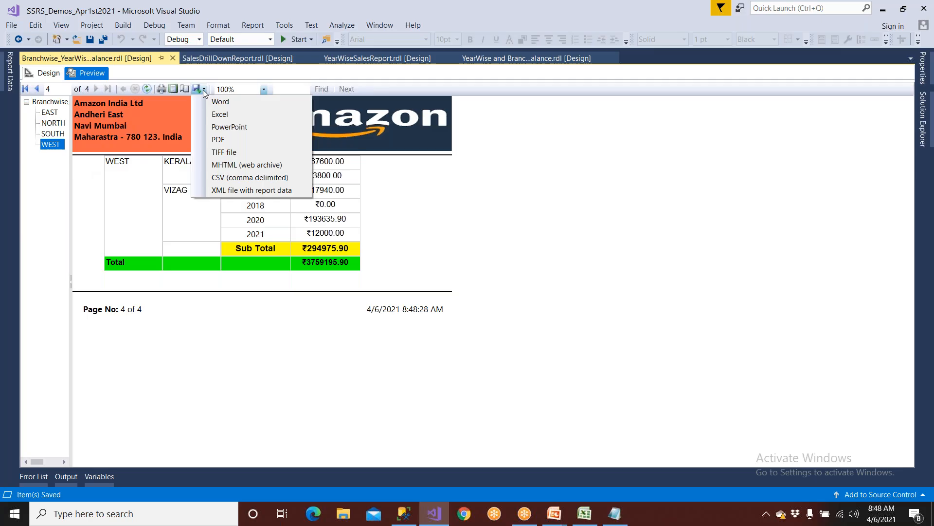
click(214, 114)
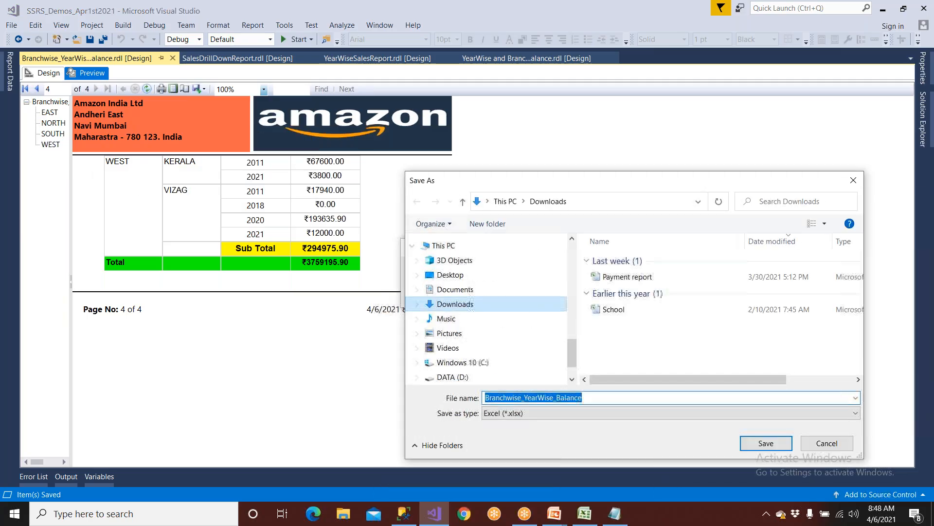
click(745, 444)
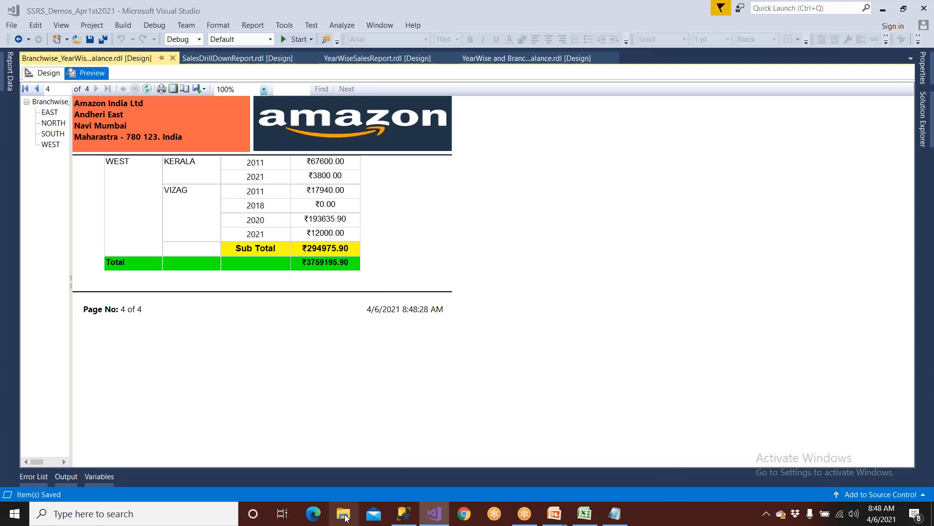
Step: Switch to File Explorer and open the exported Branchwise_YearWise_Balance workbook from Downloads
click(344, 515)
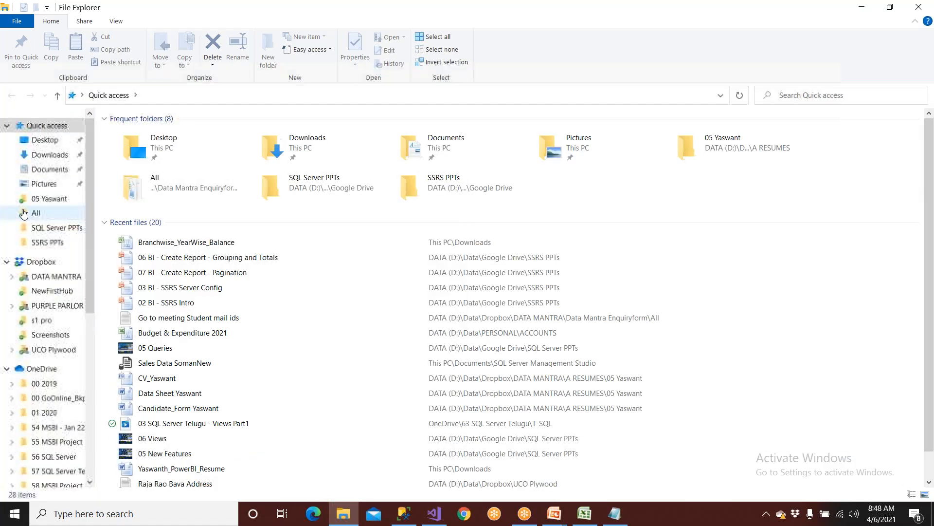
click(42, 155)
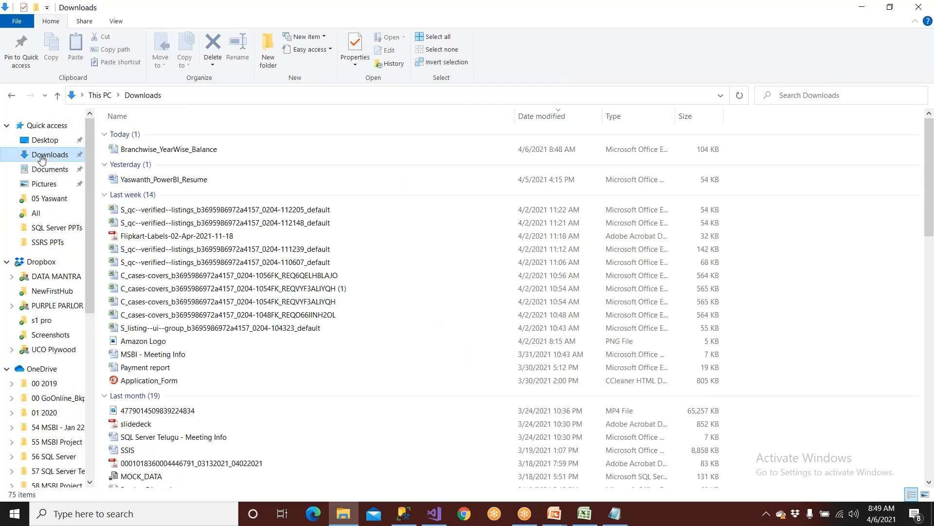
click(155, 149)
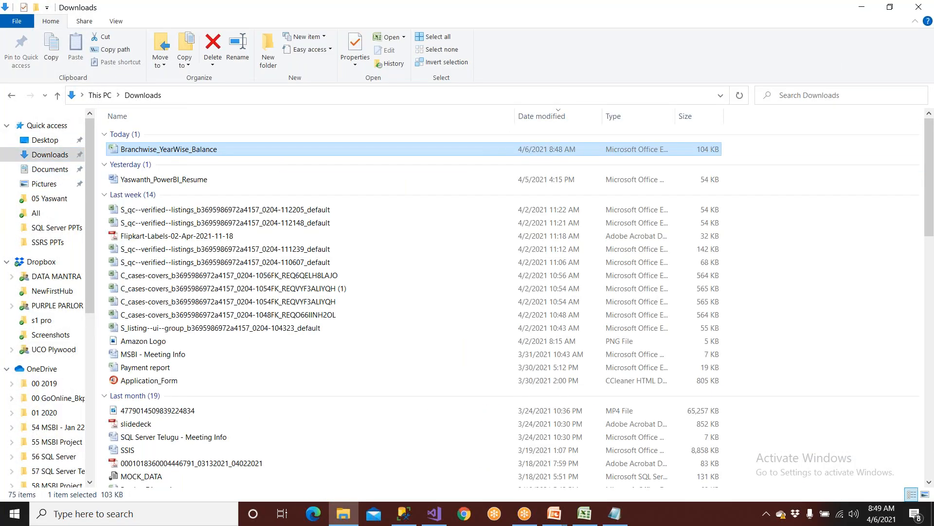
key(Return)
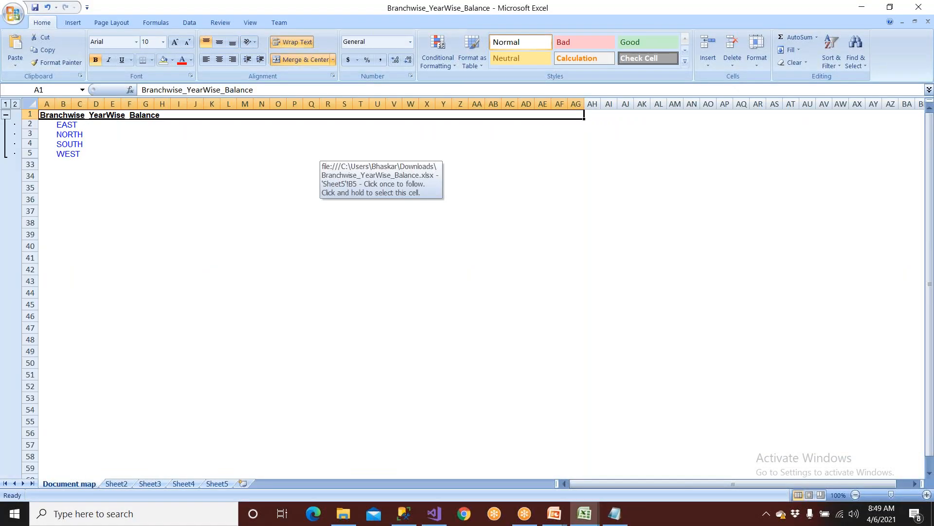
Step: Follow the EAST, NORTH and SOUTH links on the workbook's Document map sheet to their region sheets
click(68, 128)
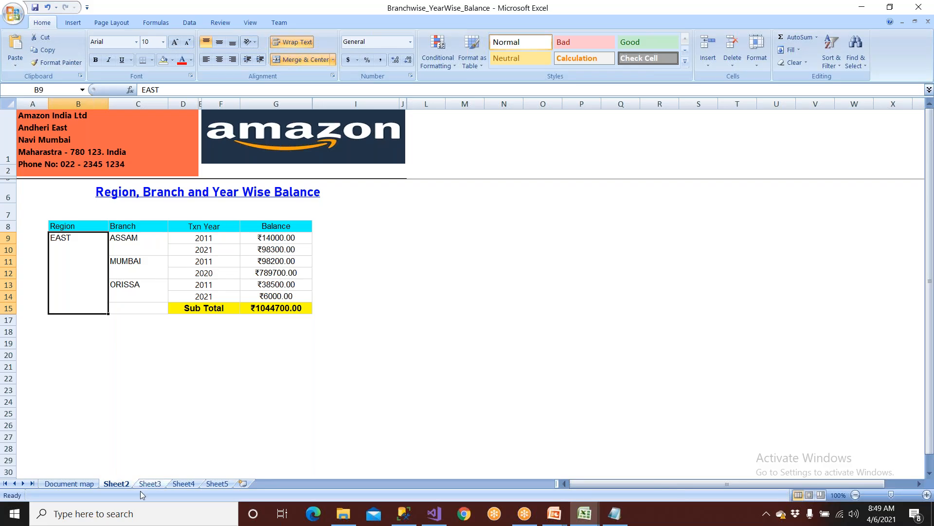
click(83, 483)
click(73, 134)
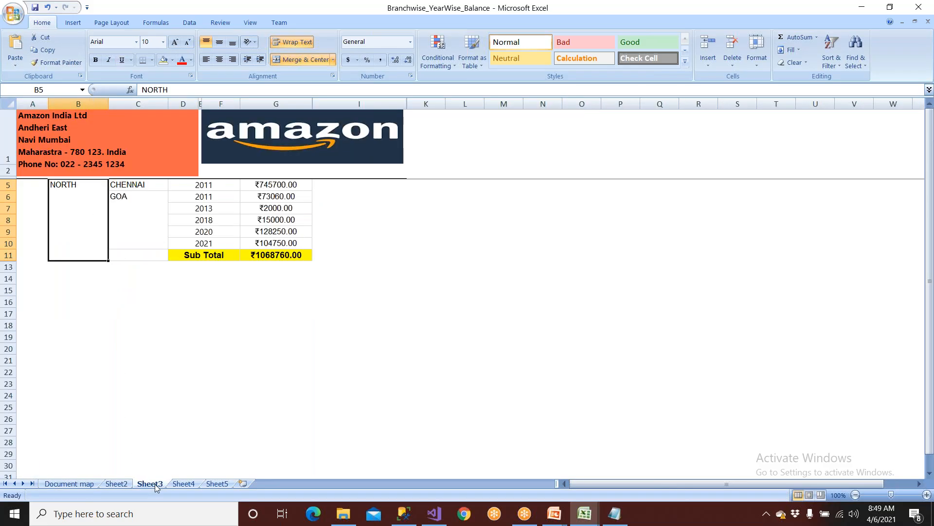
click(78, 487)
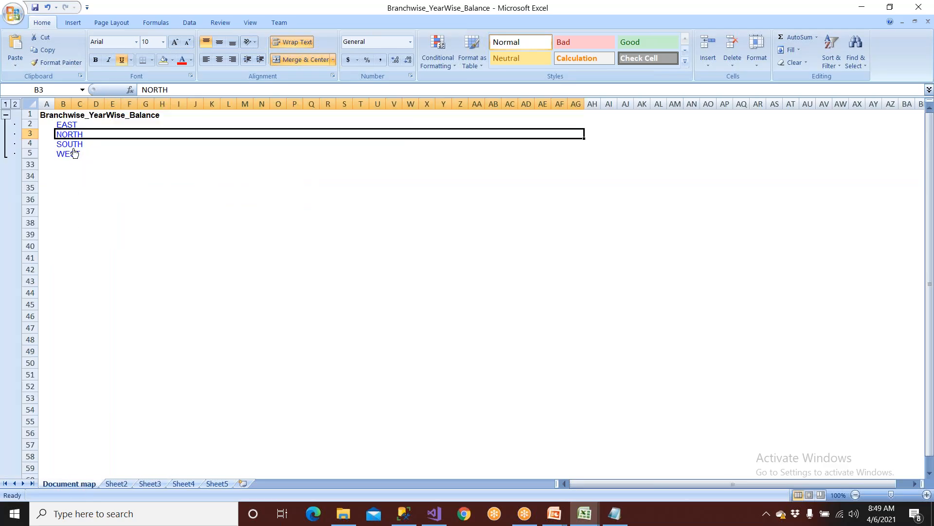
click(73, 144)
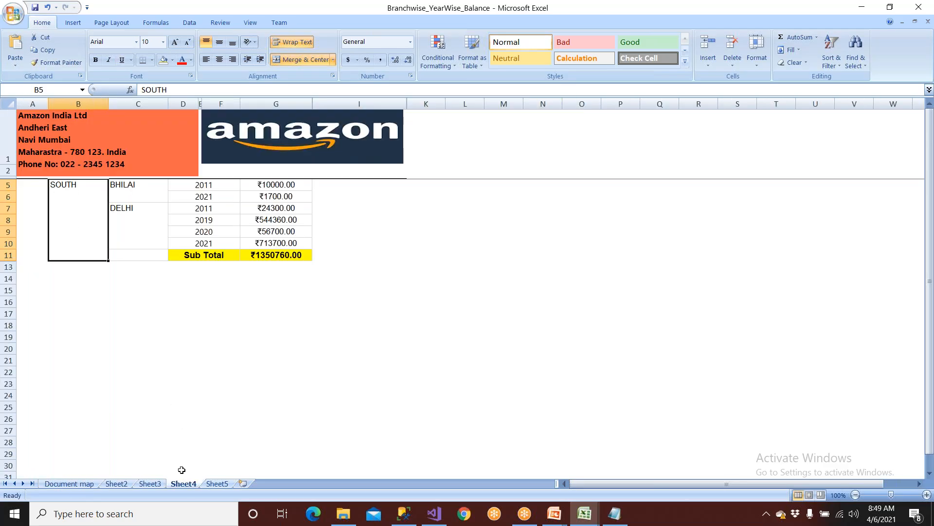
Step: Look through the region sheets from Sheet5 back to Sheet2
click(214, 483)
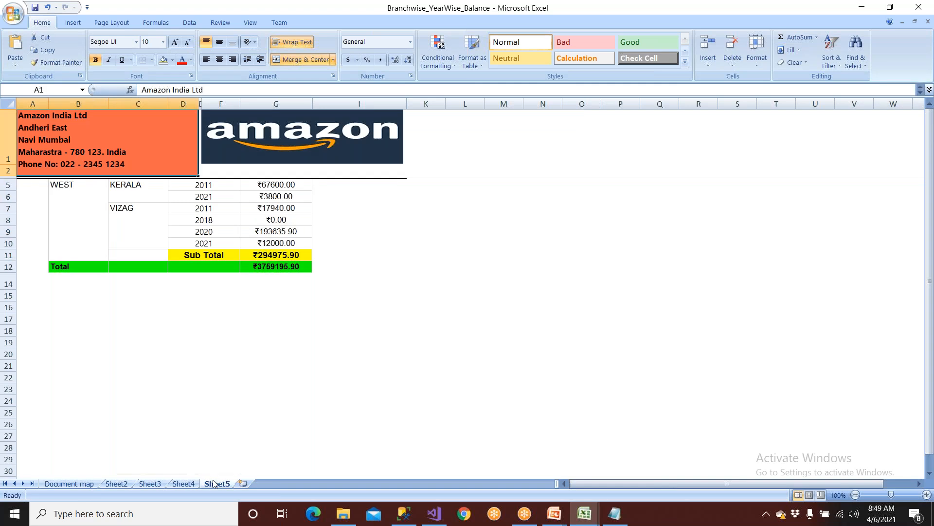
click(183, 483)
click(150, 483)
click(116, 483)
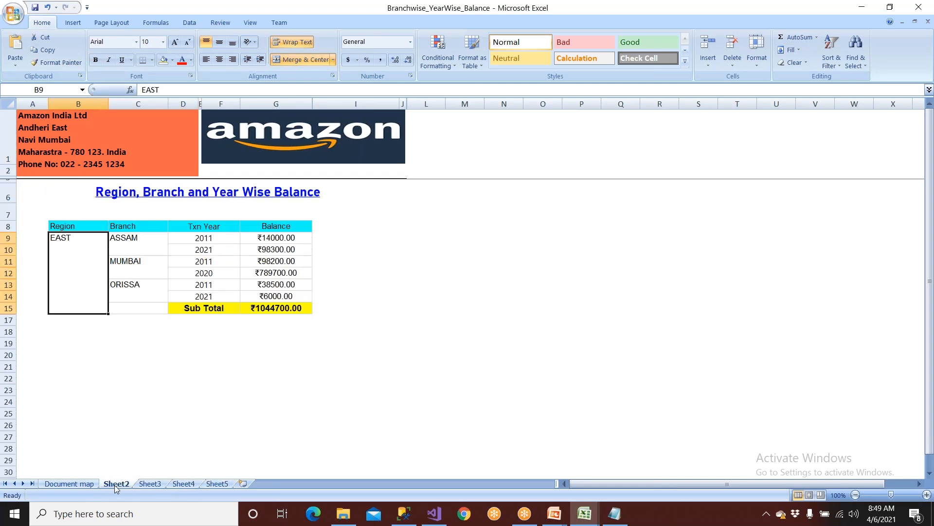
Step: Return to the Document map sheet and follow its WEST and SOUTH links to their region sheets
click(86, 485)
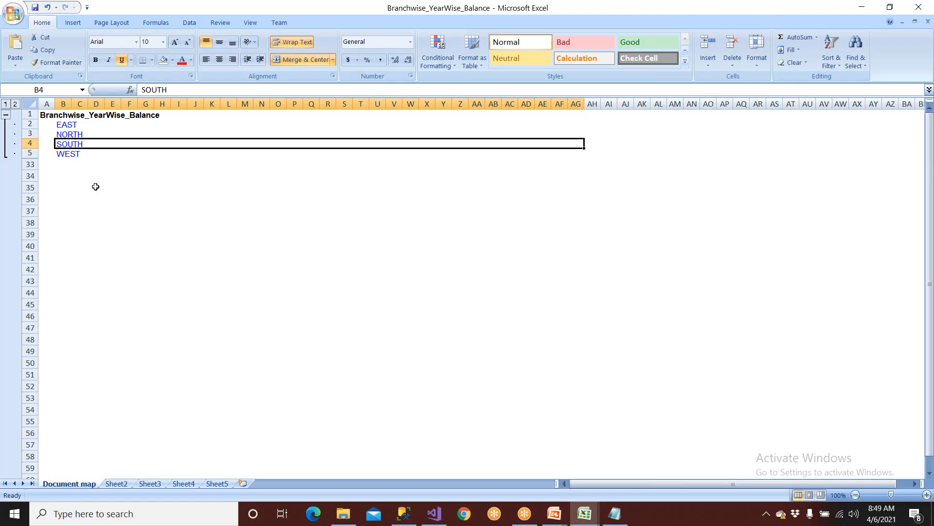
click(78, 159)
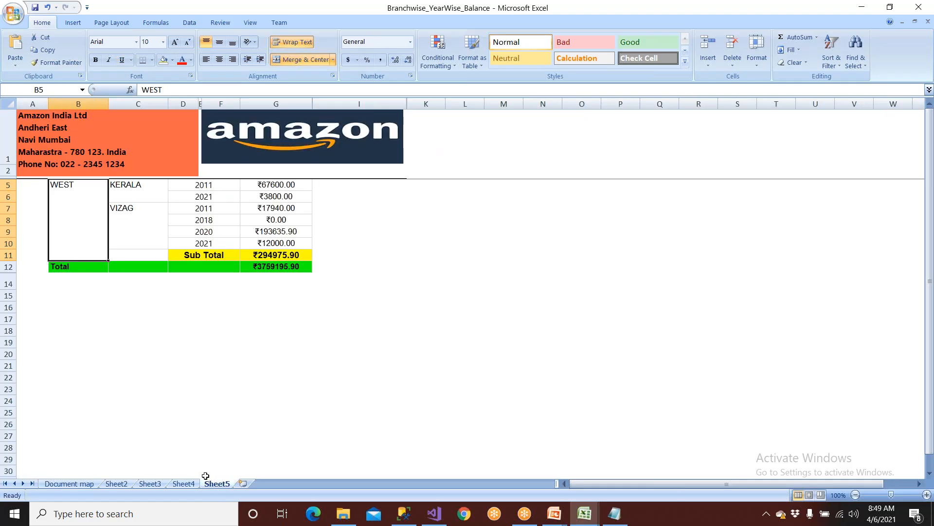
click(73, 477)
click(69, 483)
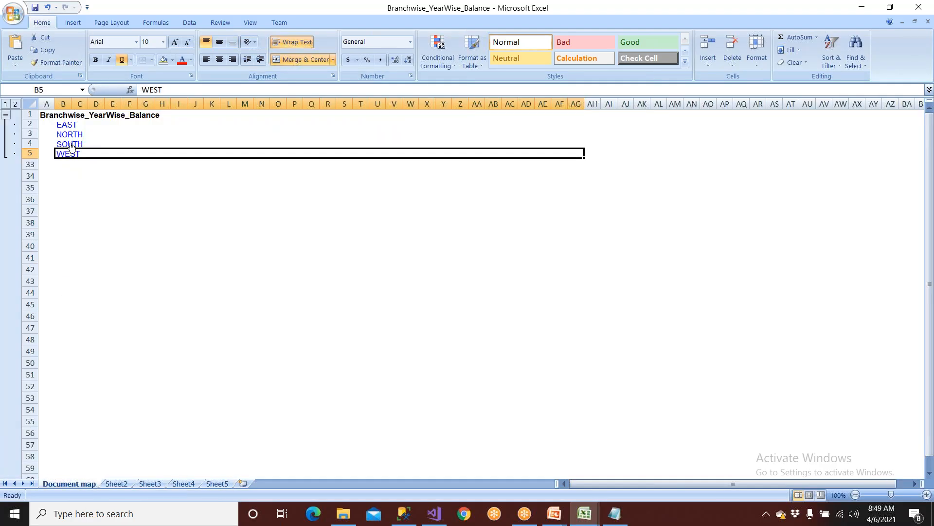
click(71, 146)
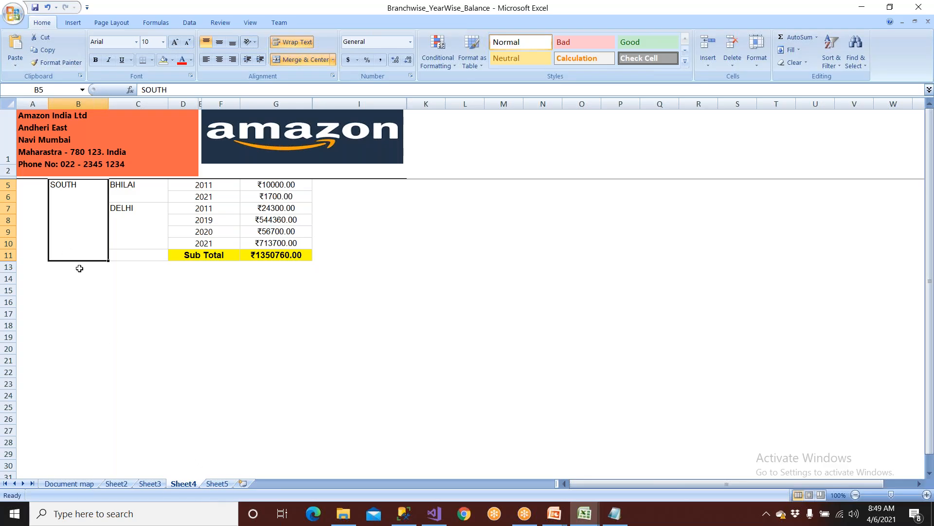
Step: Rename the SOUTH region's sheet, Sheet4, as South
double_click(187, 483)
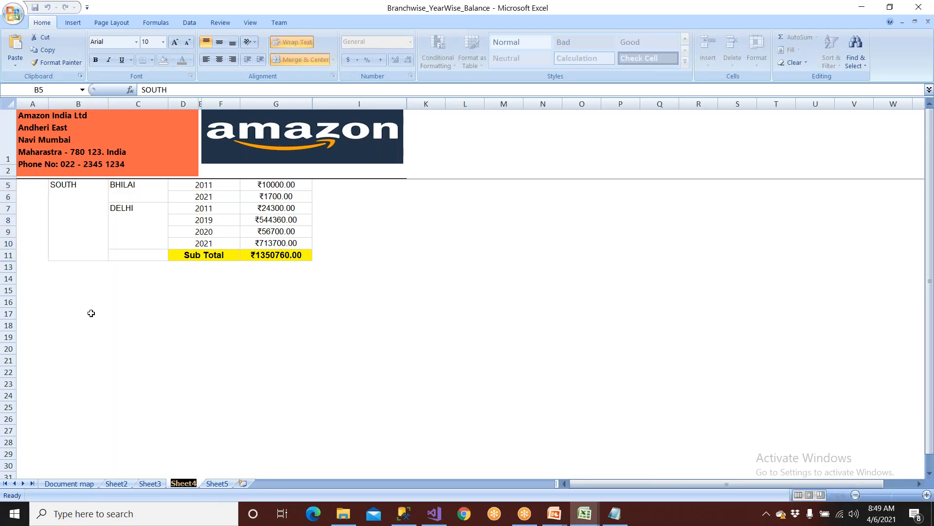
click(72, 219)
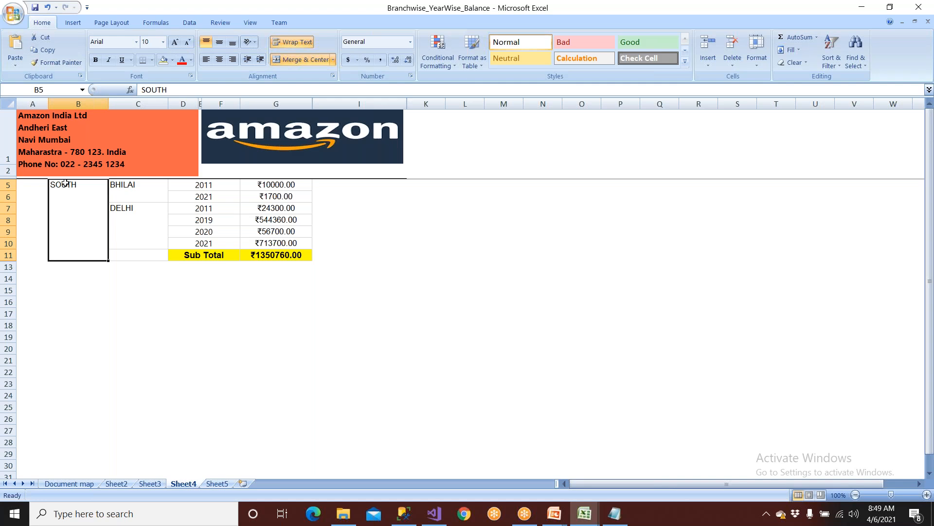
double_click(187, 484)
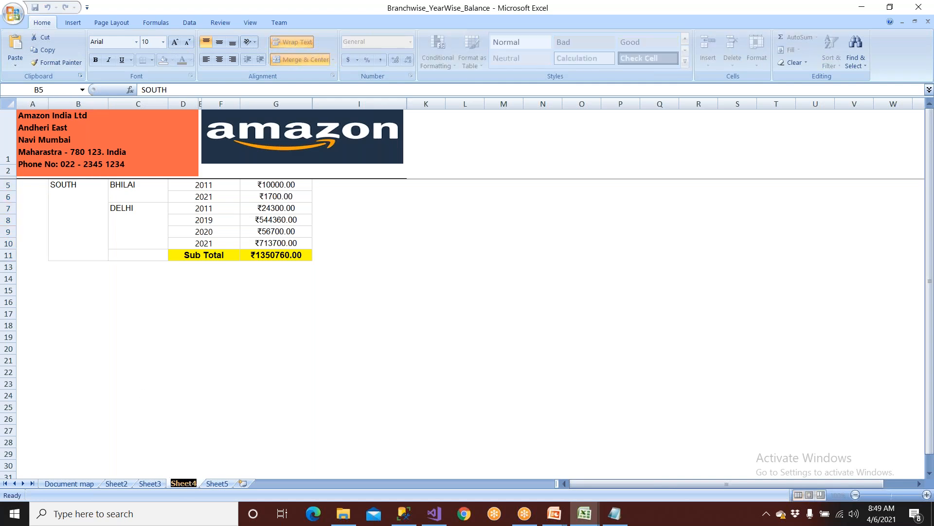
text(South)
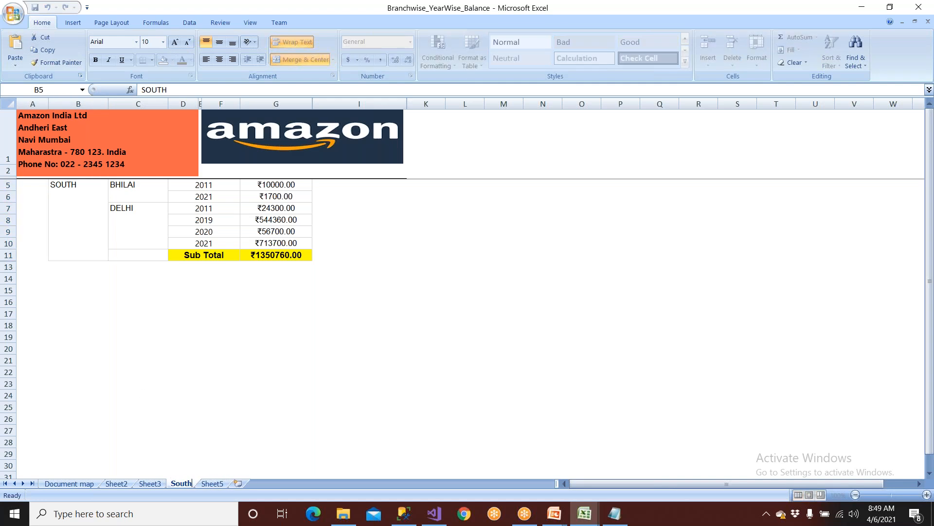
Step: Rename the WEST region's sheet, Sheet5, as West
click(213, 483)
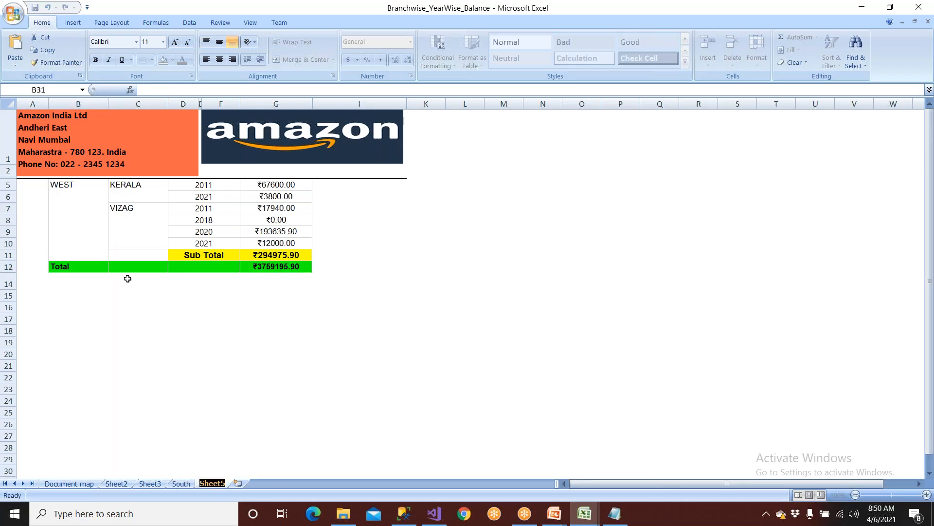
double_click(213, 483)
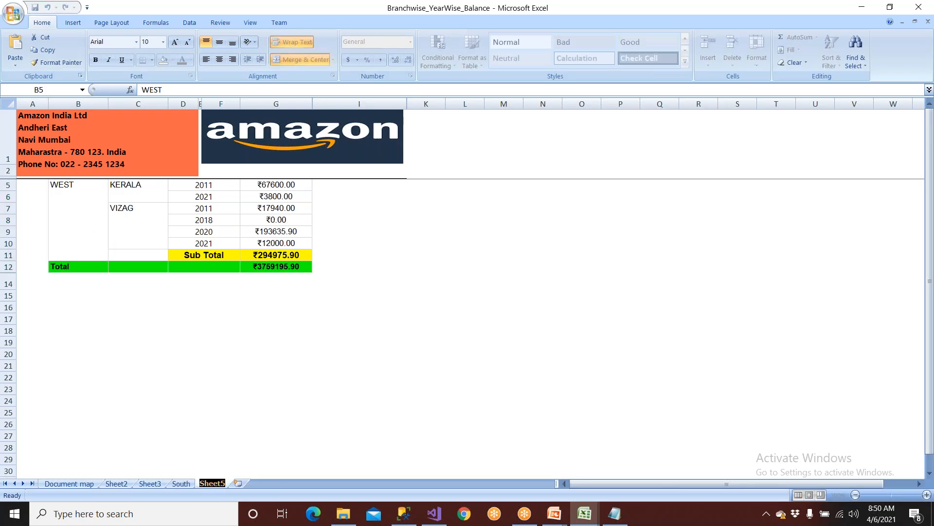
text(West)
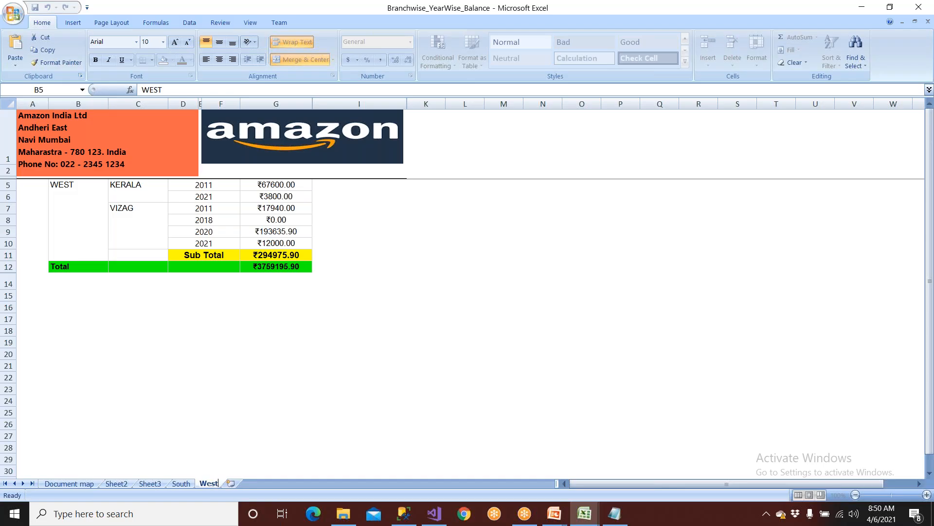
click(299, 458)
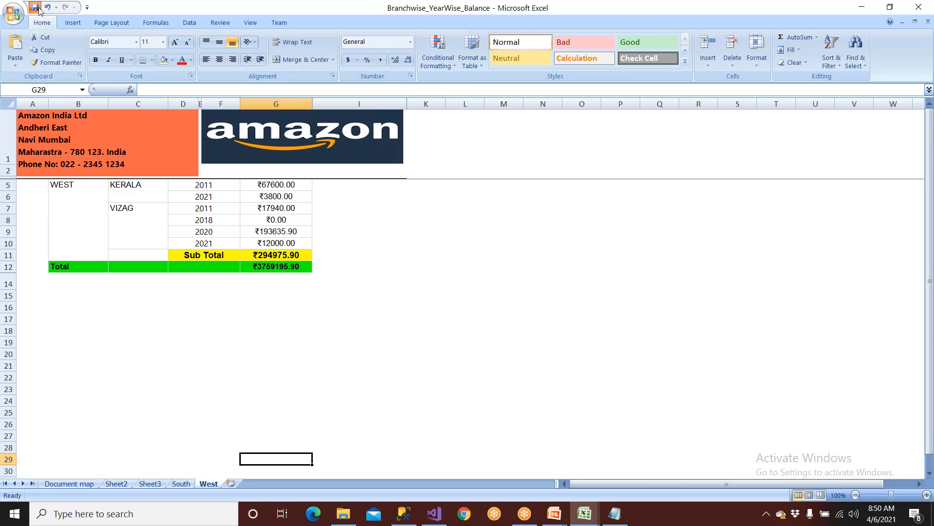
Step: Compare the names and region data of Sheet2, Sheet3, South and West, including a look at the Document map sheet
click(128, 483)
click(153, 485)
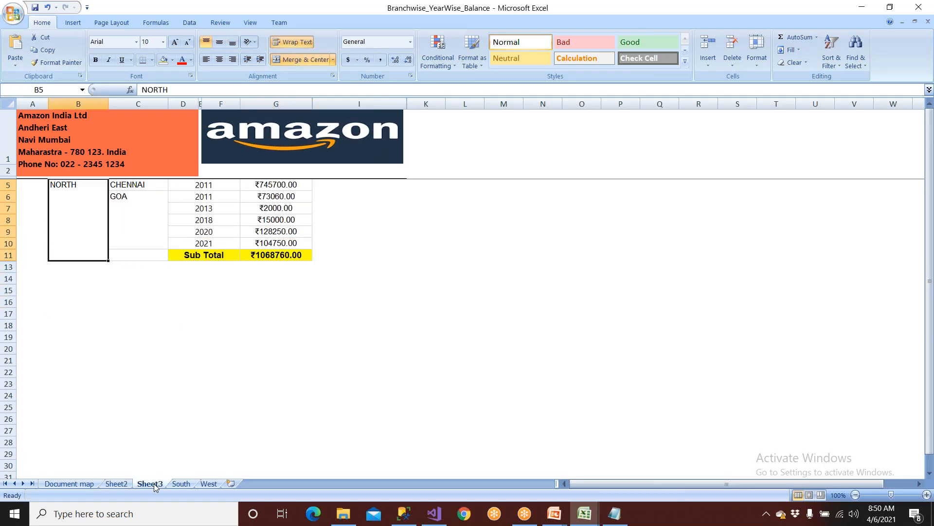
click(180, 484)
click(210, 484)
click(186, 483)
click(155, 483)
click(124, 484)
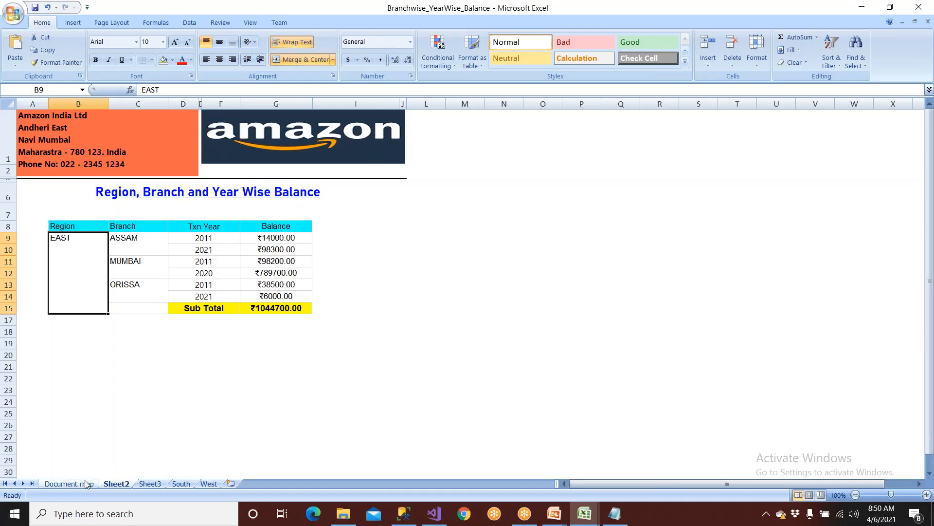
click(69, 483)
click(117, 483)
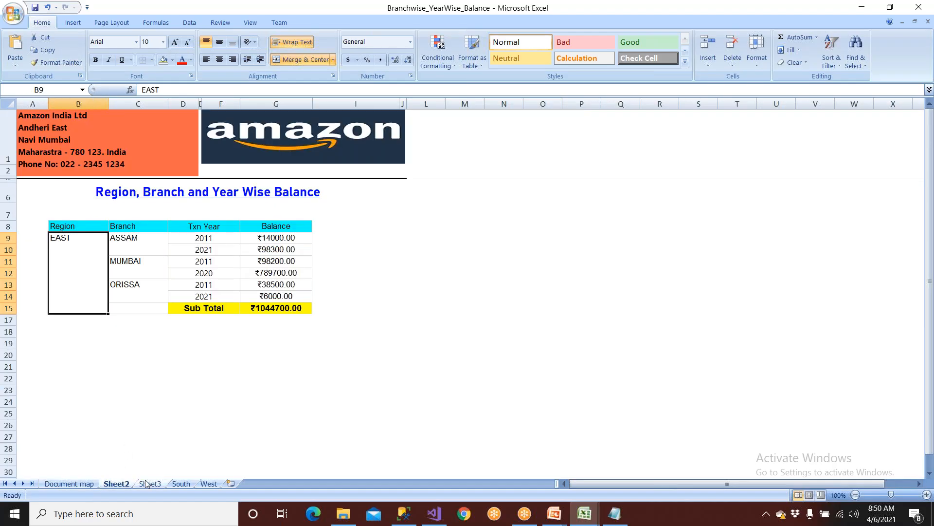
click(150, 483)
click(183, 483)
click(209, 483)
click(181, 483)
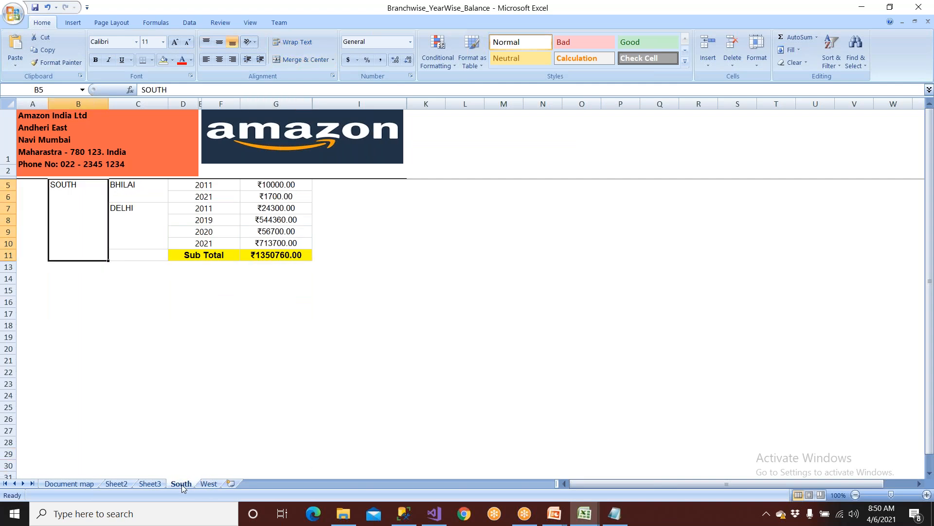
click(150, 483)
click(117, 483)
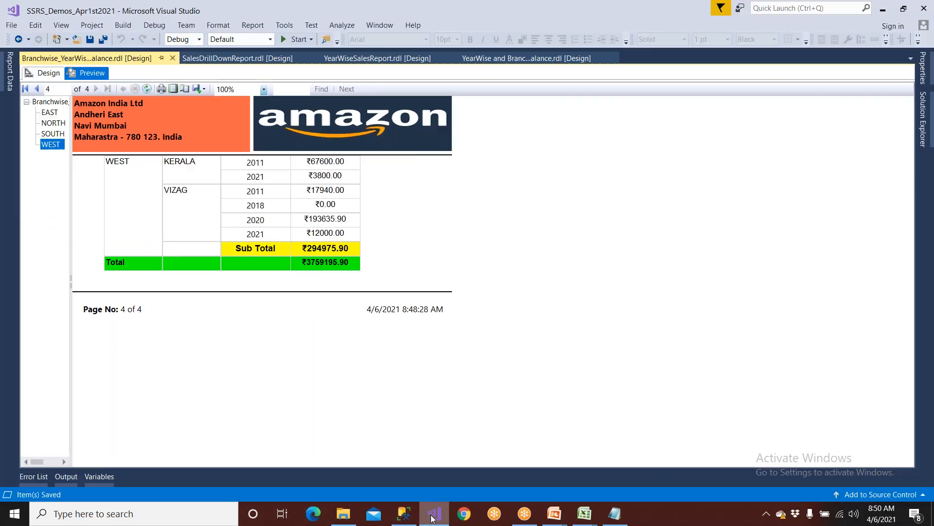
click(434, 513)
click(48, 73)
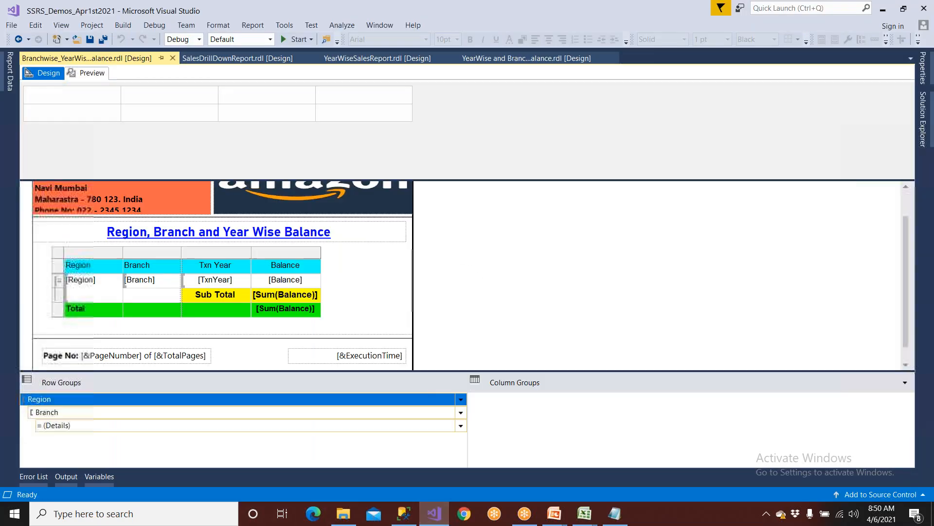
click(61, 401)
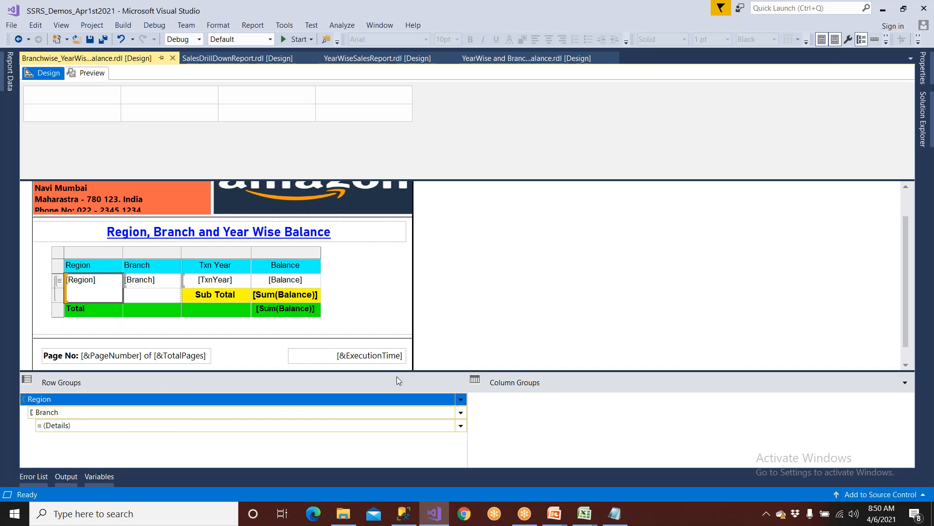
click(460, 399)
mouse_move(487, 412)
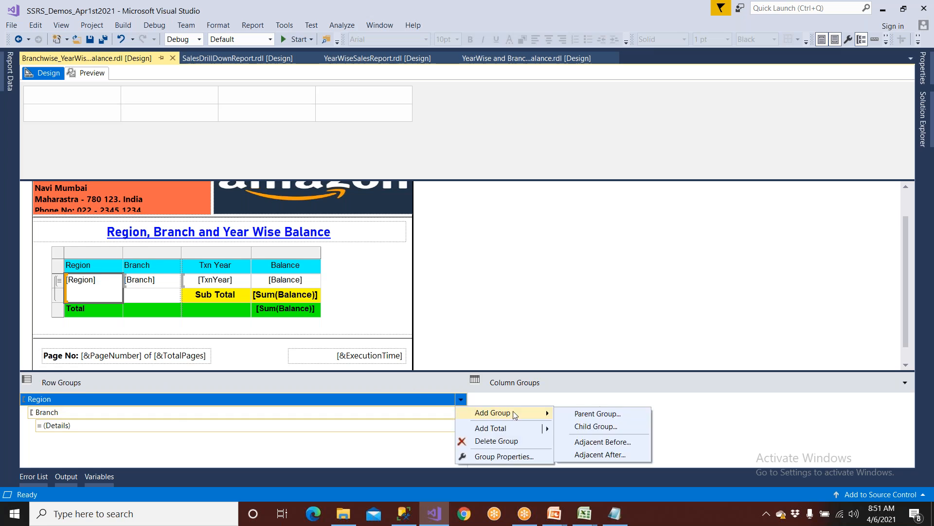
click(577, 414)
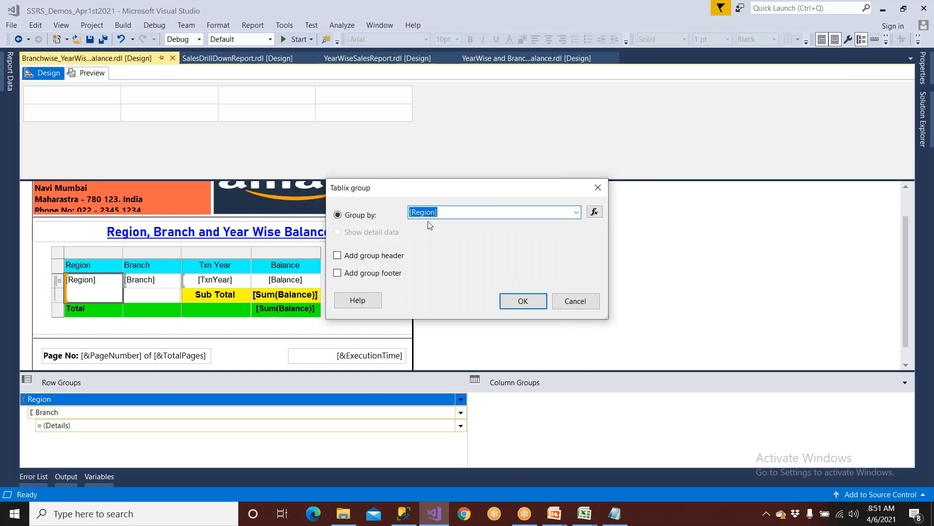
click(574, 301)
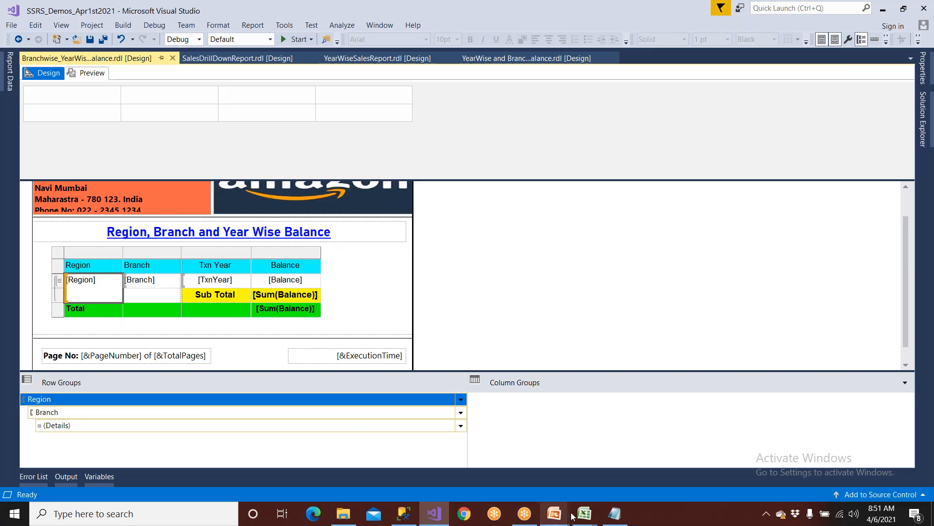
Step: Switch to the exported Branchwise_YearWise_Balance workbook in Excel, compare its South, Sheet2 and Sheet3 sheets, and close the workbook
mouse_move(584, 515)
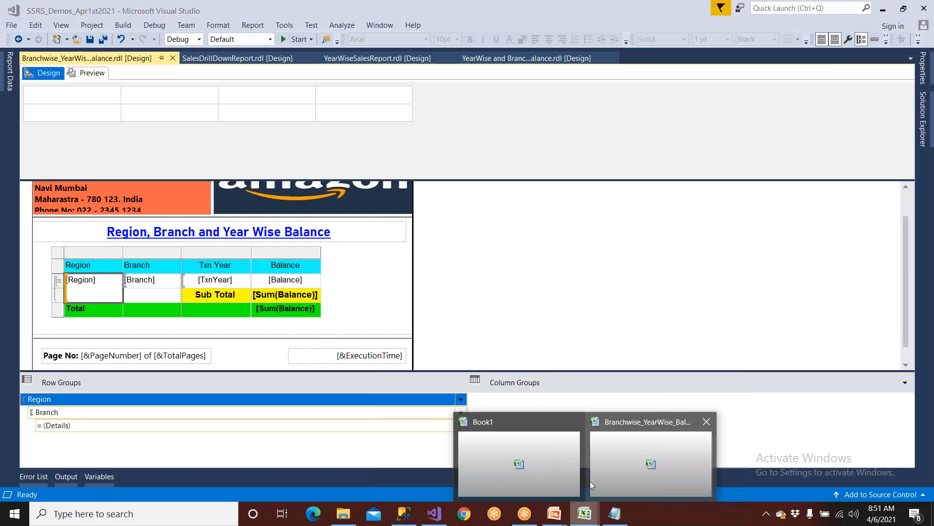
click(611, 475)
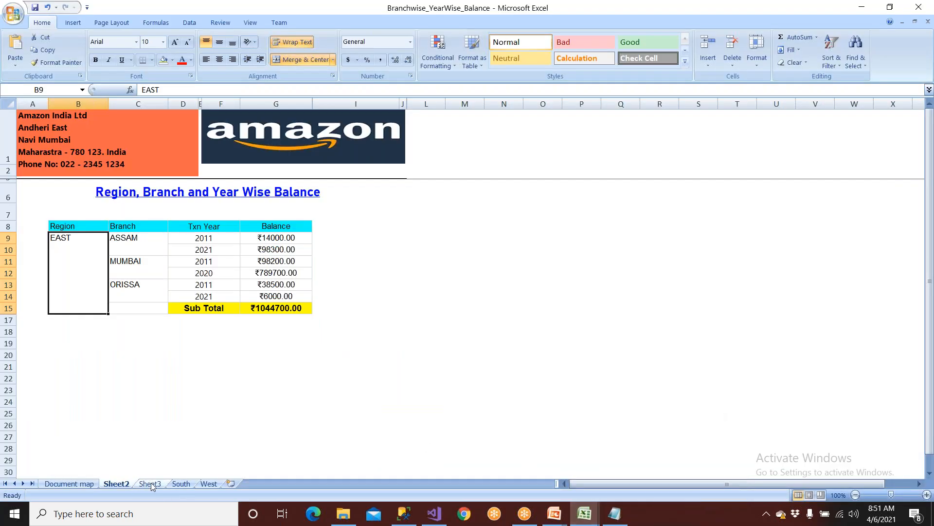
click(184, 484)
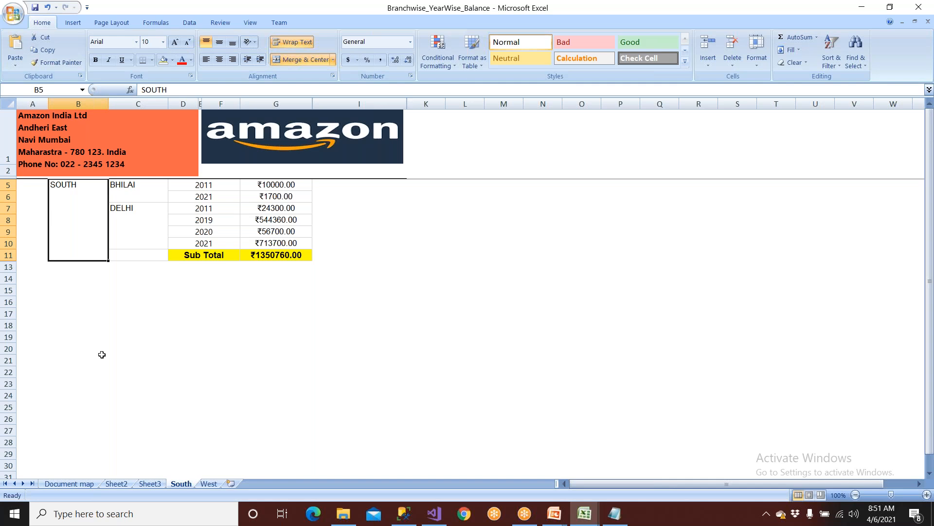
click(116, 483)
click(151, 483)
click(116, 484)
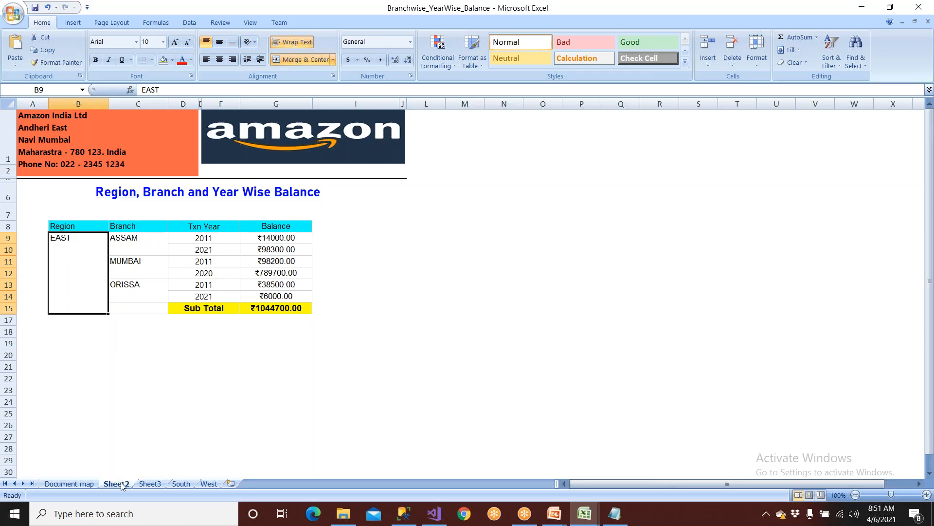
click(698, 6)
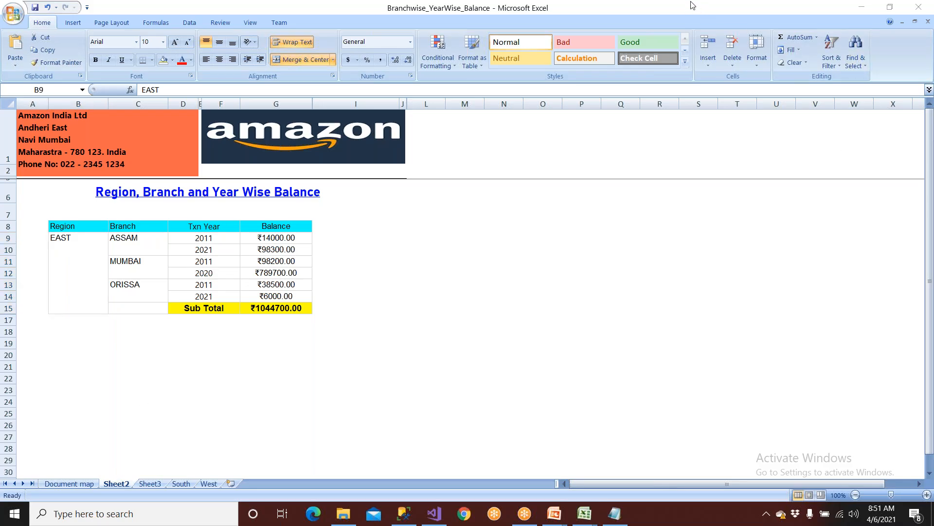
click(907, 6)
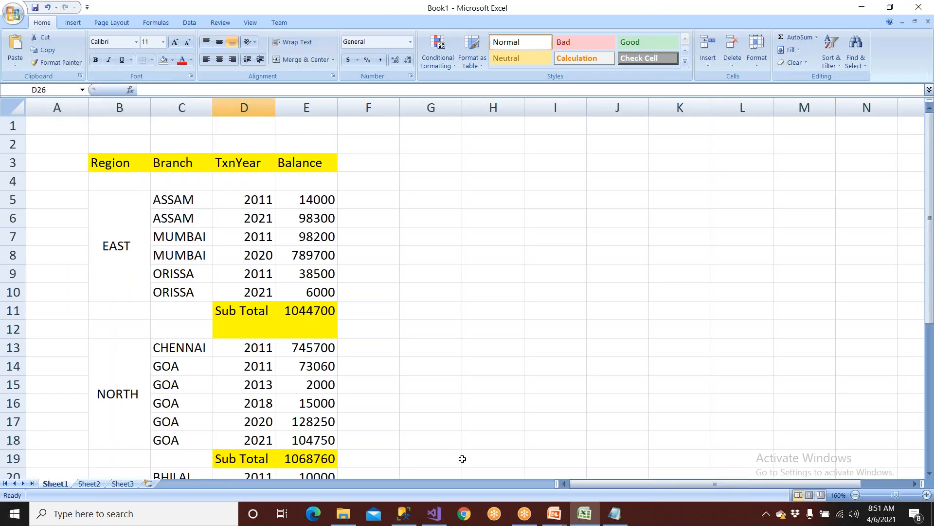
Step: Switch to Visual Studio, check the report's region document map in the preview, and return to the design view
click(439, 516)
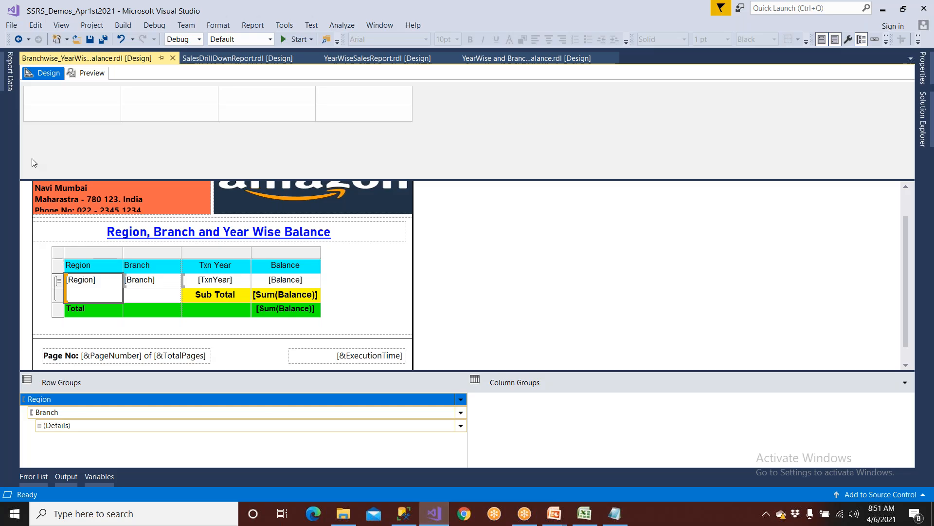
click(90, 72)
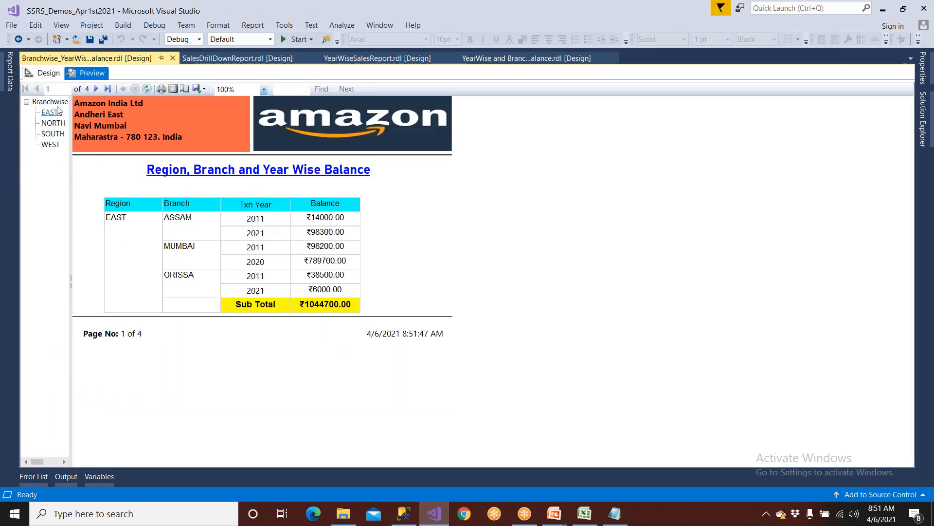
click(49, 74)
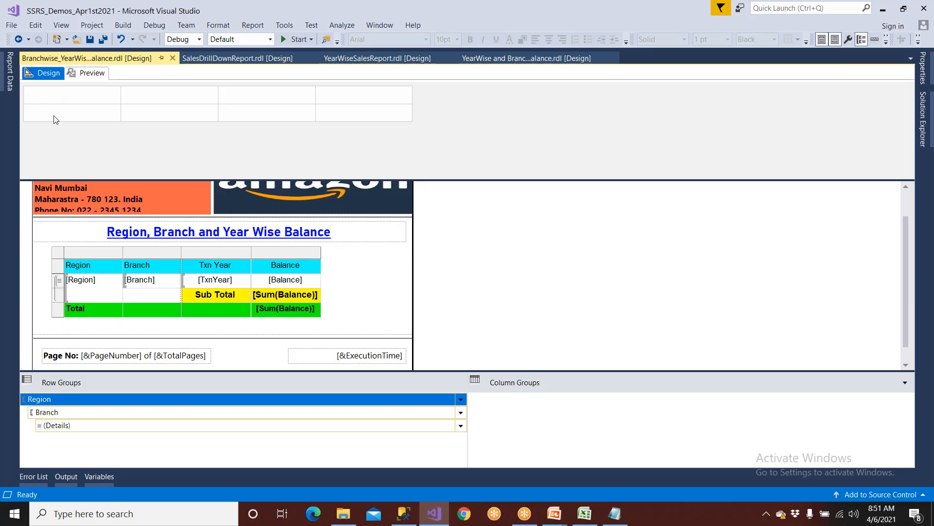
Step: Show the properties of the Region row group and expand its Group settings
click(43, 403)
key(F4)
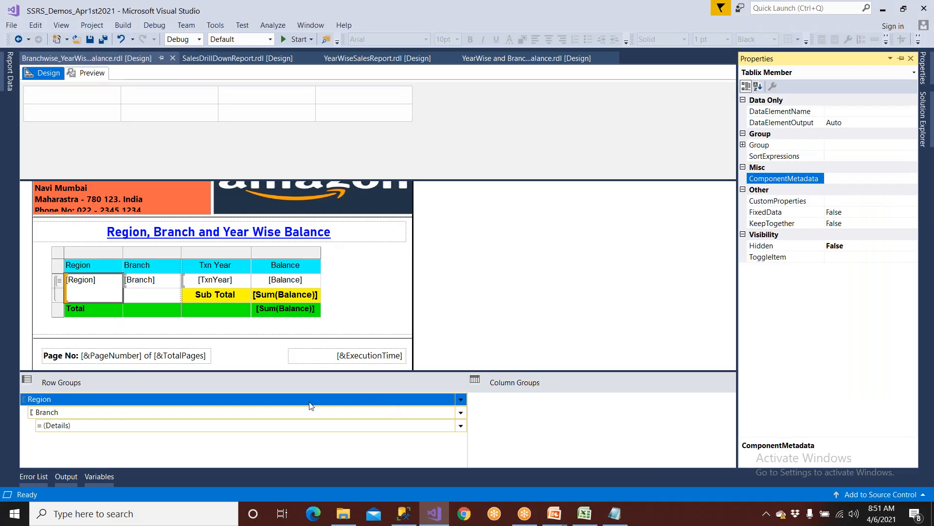
click(33, 403)
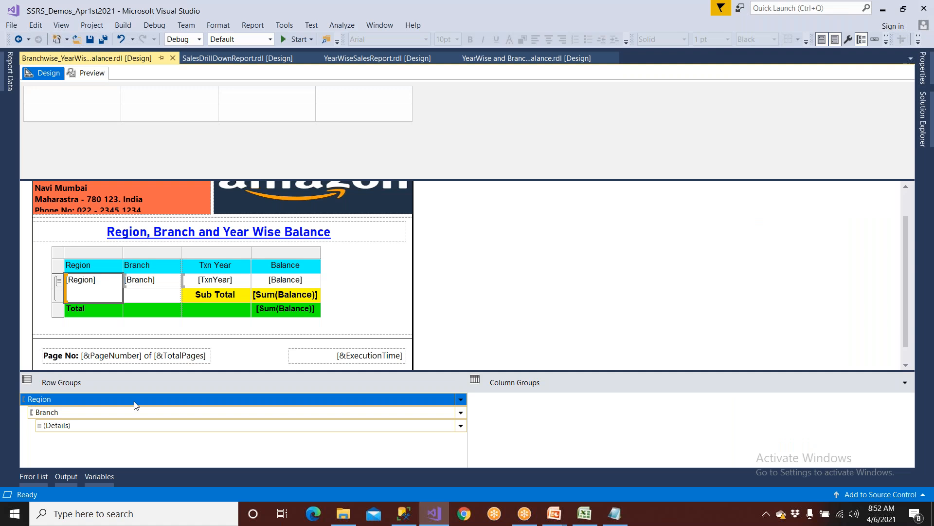
key(F4)
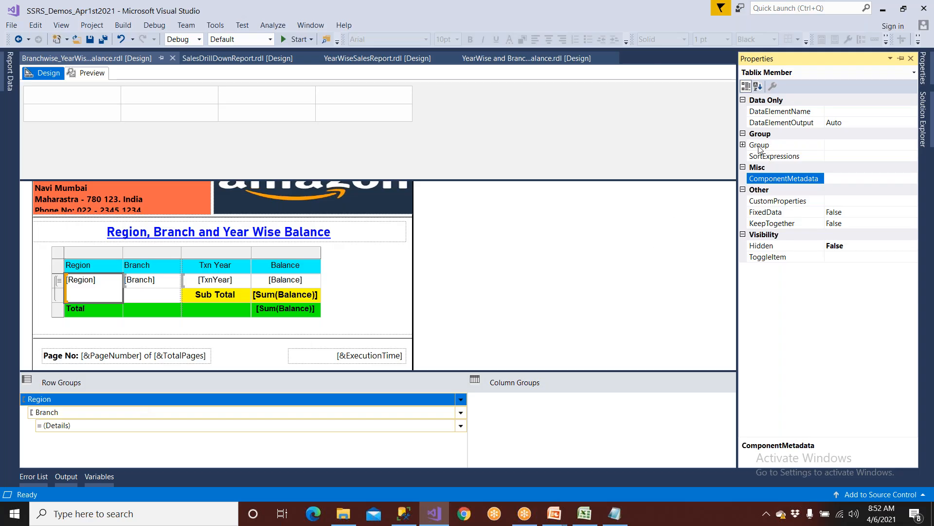
click(743, 145)
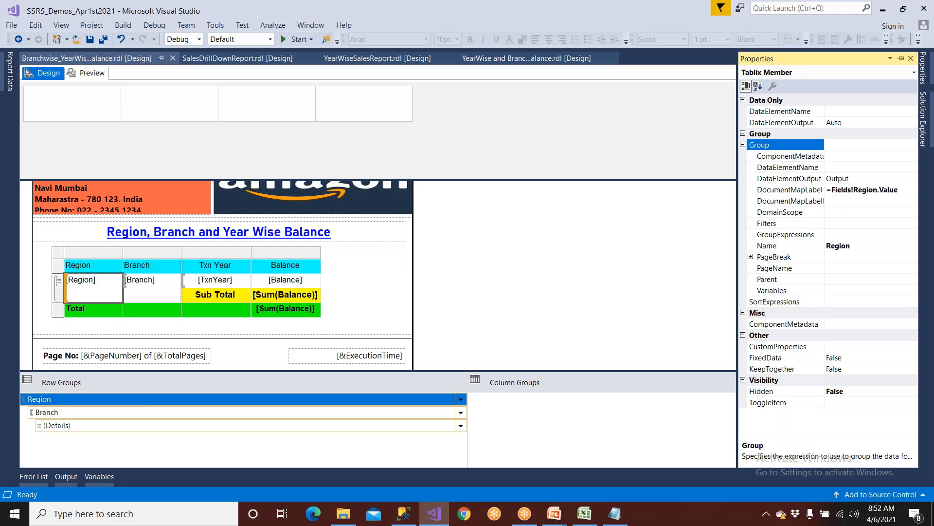
click(743, 145)
click(743, 145)
Step: Set the Region group's PageName property to the expression =Fields!Region.Value, using the Region field of MainSET
click(784, 269)
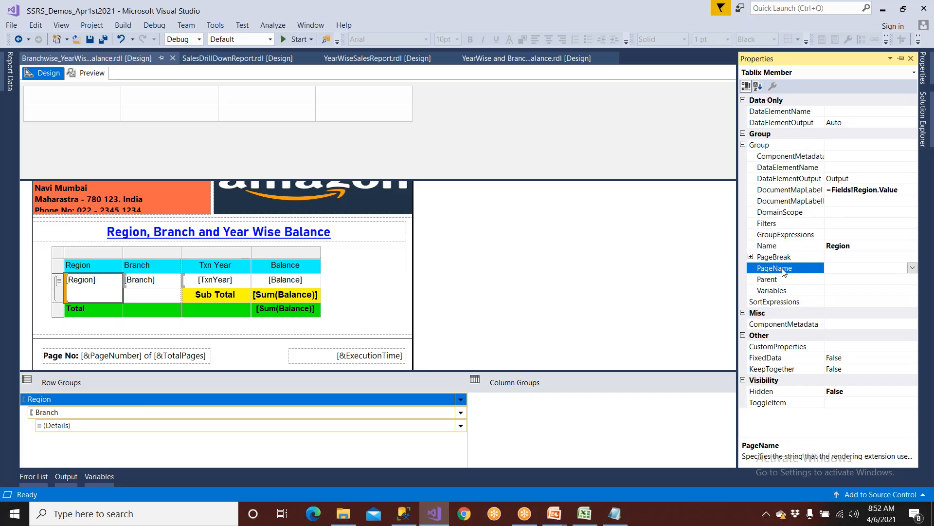
click(913, 268)
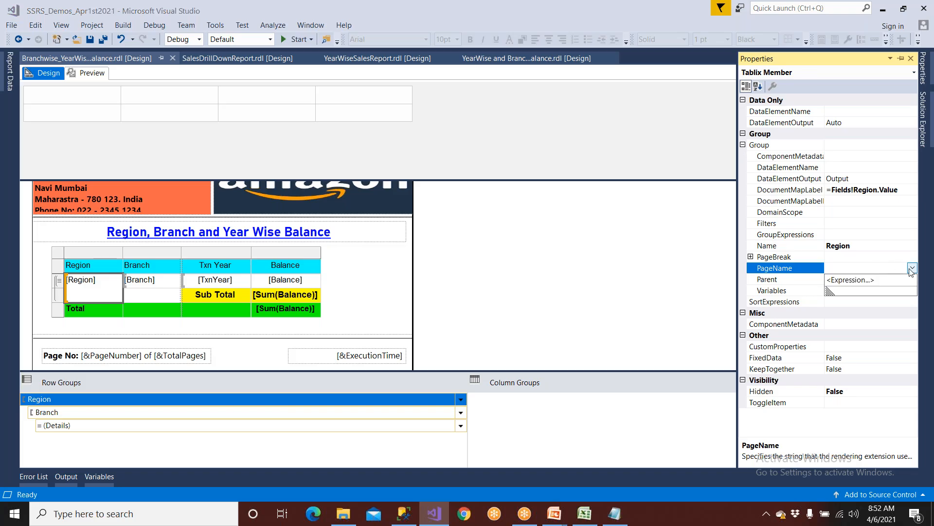
click(860, 280)
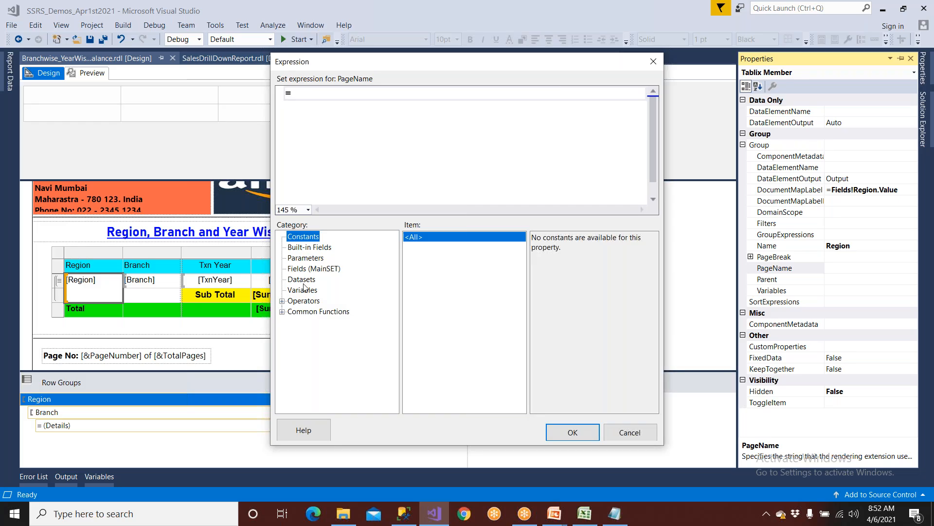
click(304, 281)
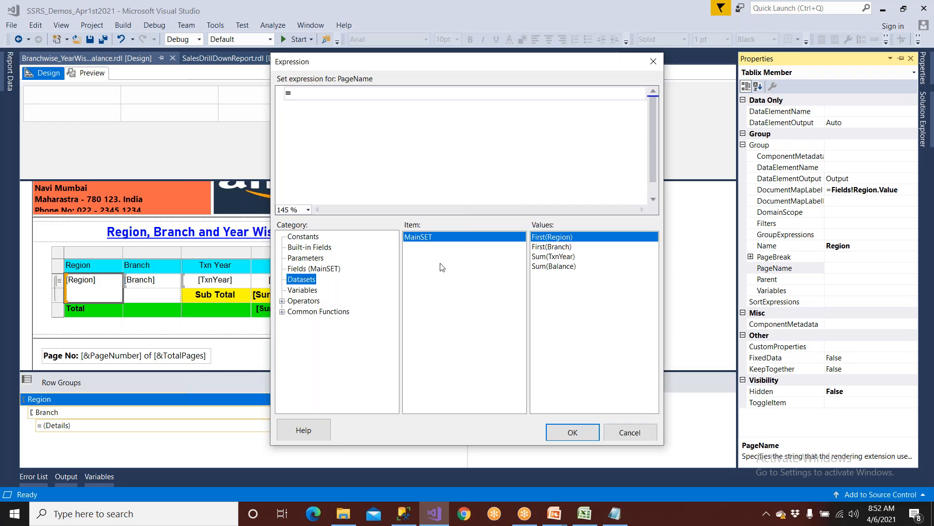
click(334, 269)
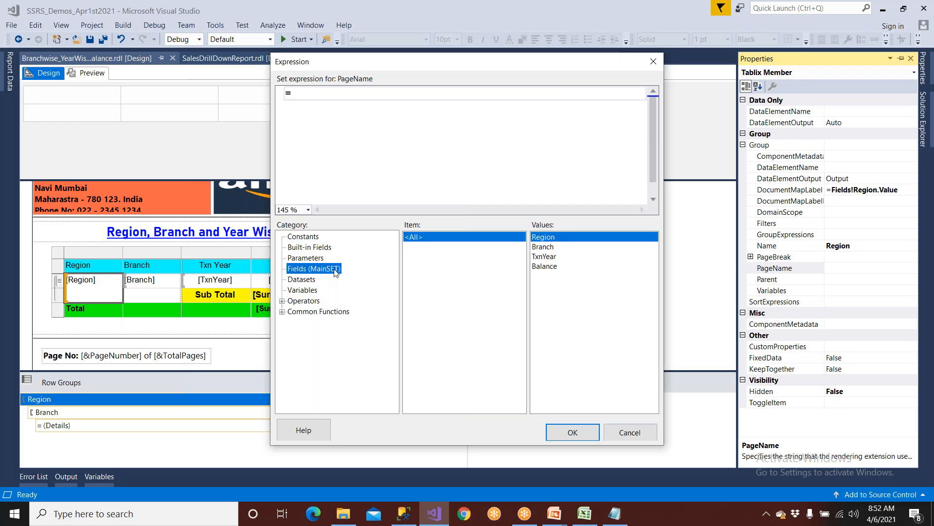
double_click(544, 238)
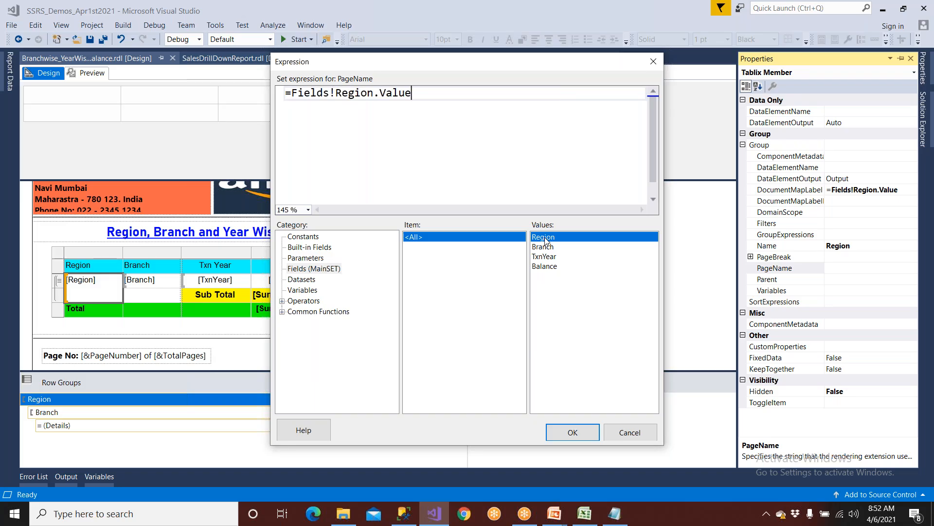
click(568, 431)
Step: Save the report and check it in the preview before returning to the design view
click(90, 39)
click(92, 73)
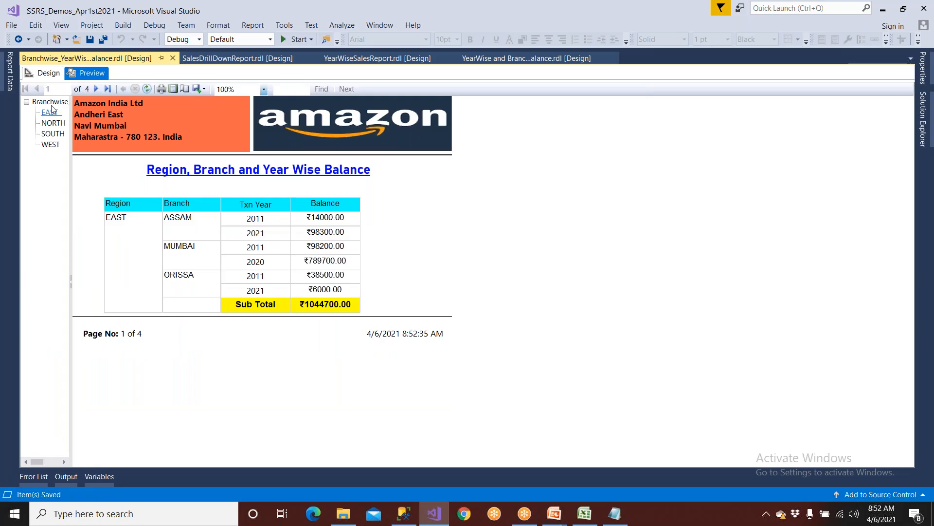
click(46, 77)
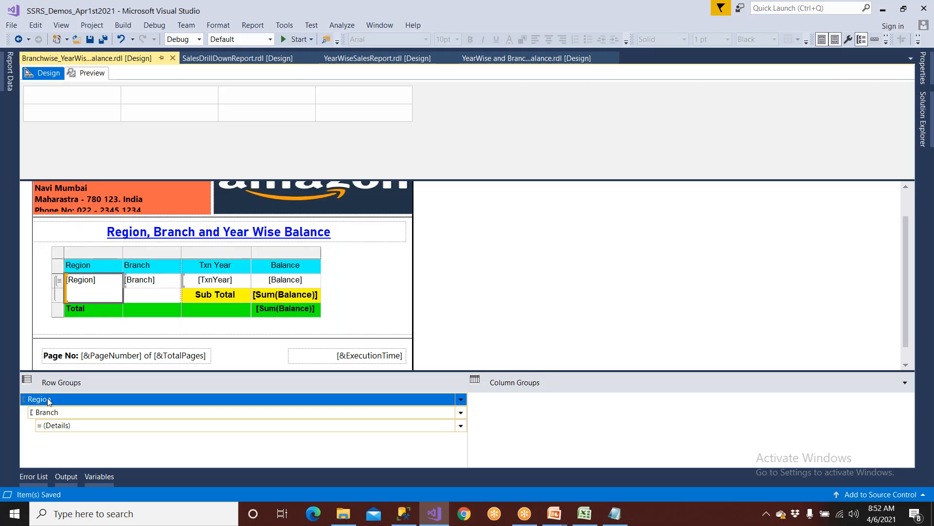
Step: Reopen the Region row group's properties and review the expanded Group settings, including PageName
key(F4)
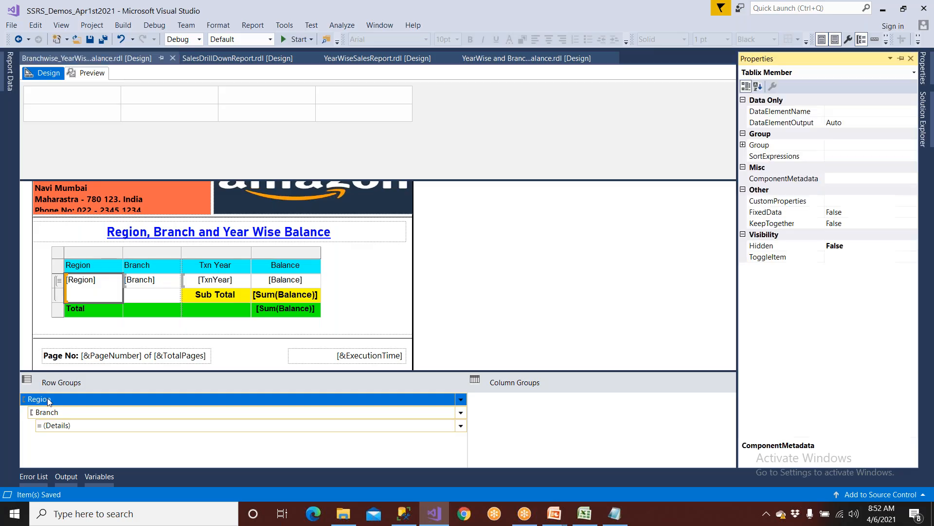
click(760, 136)
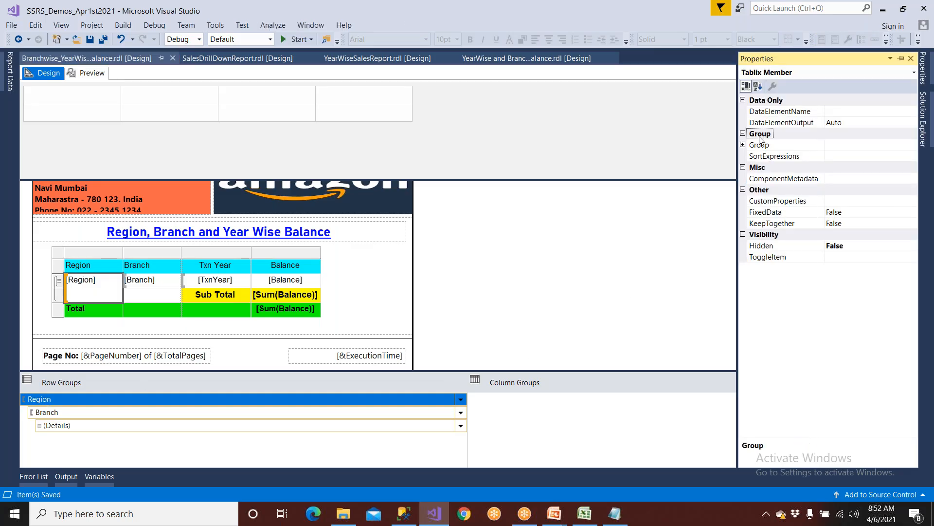
click(743, 145)
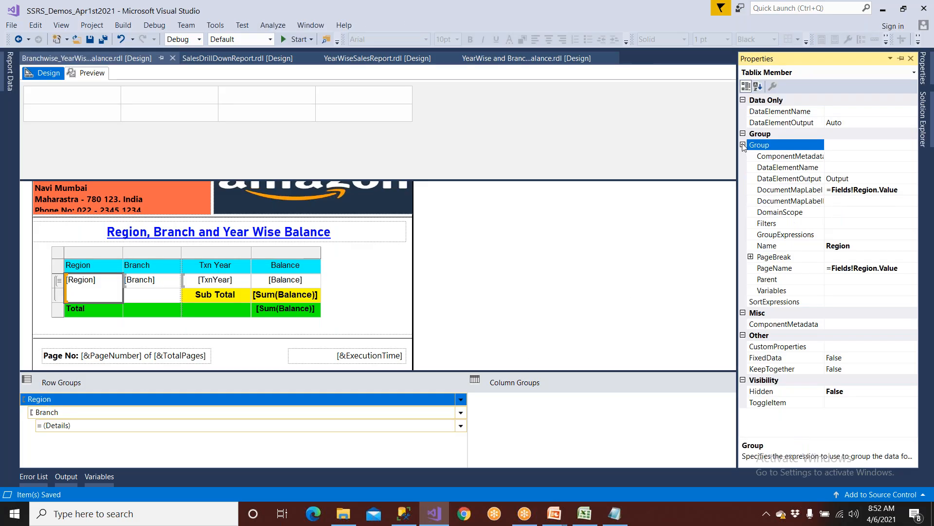
click(743, 145)
click(615, 7)
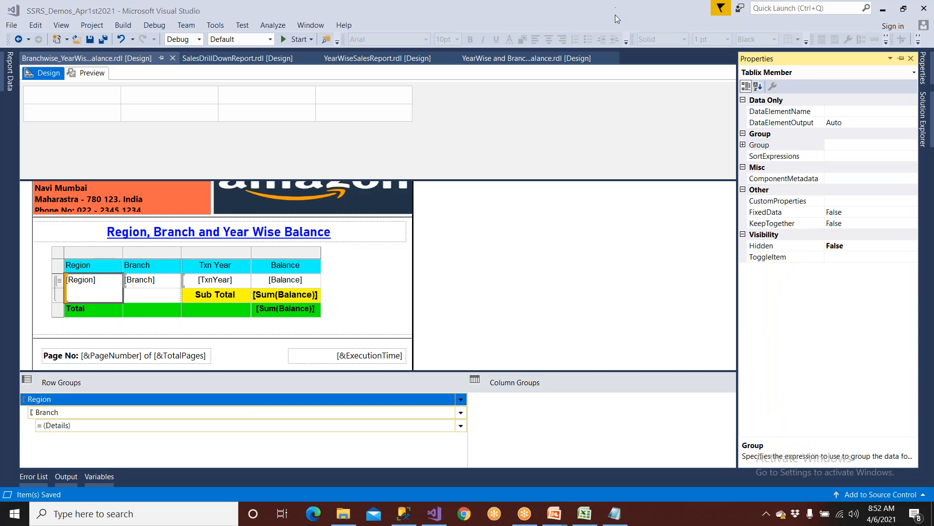
mouse_move(703, 145)
mouse_down()
mouse_move(778, 136)
mouse_move(707, 145)
mouse_up()
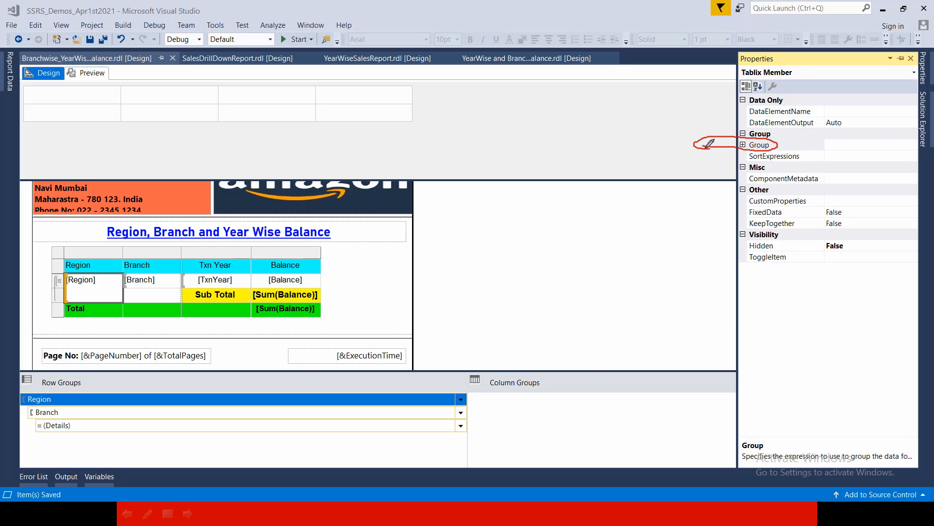
click(743, 145)
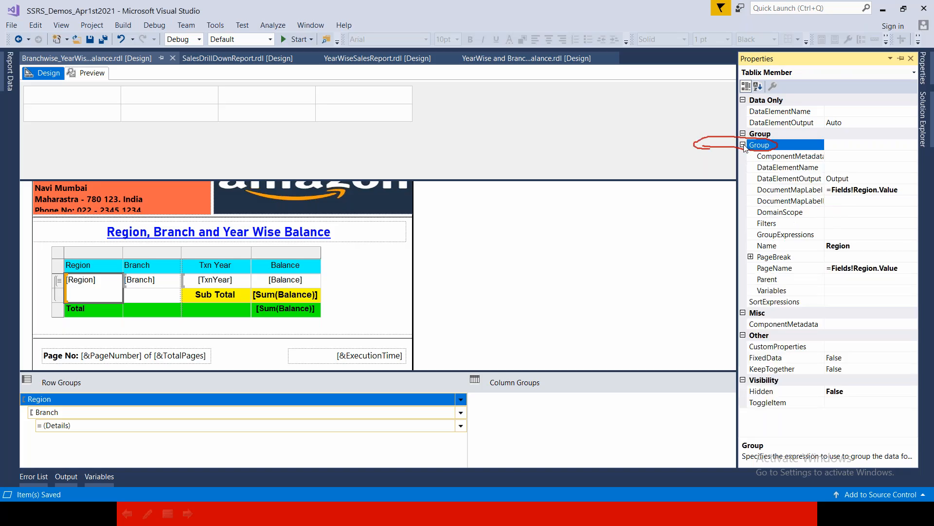
Step: Clear the Region group's PageName expression and rebuild it as =Fields!Region.Value from the Region field of MainSET
click(614, 8)
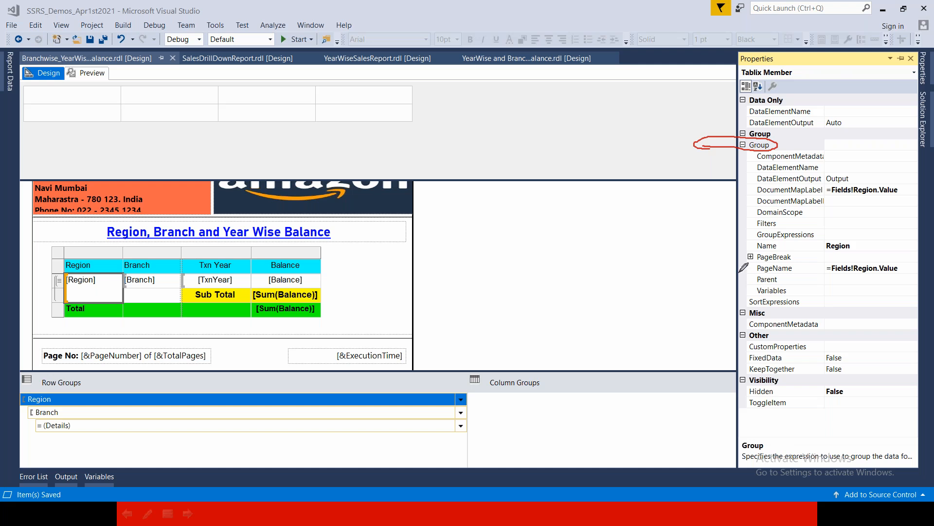
mouse_move(744, 270)
mouse_down()
mouse_move(812, 271)
mouse_move(778, 259)
mouse_move(735, 269)
mouse_up()
click(844, 267)
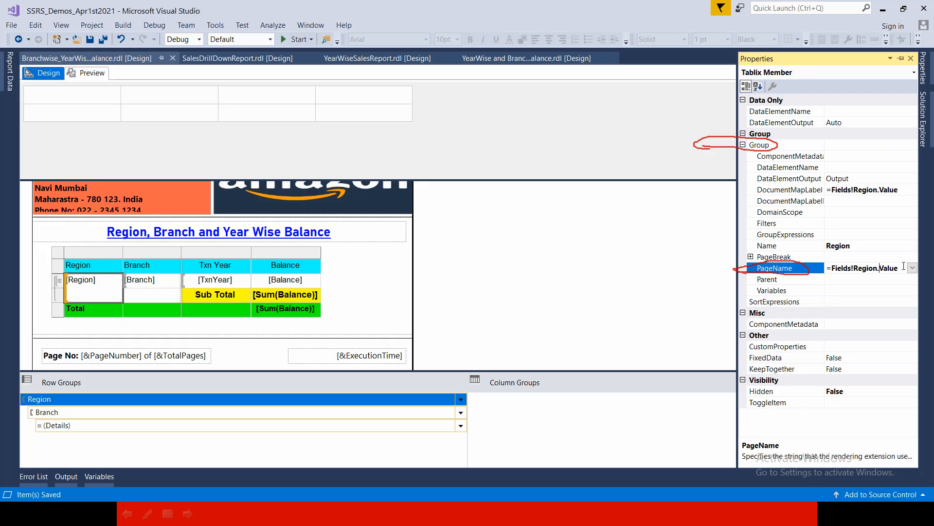
click(912, 267)
click(870, 280)
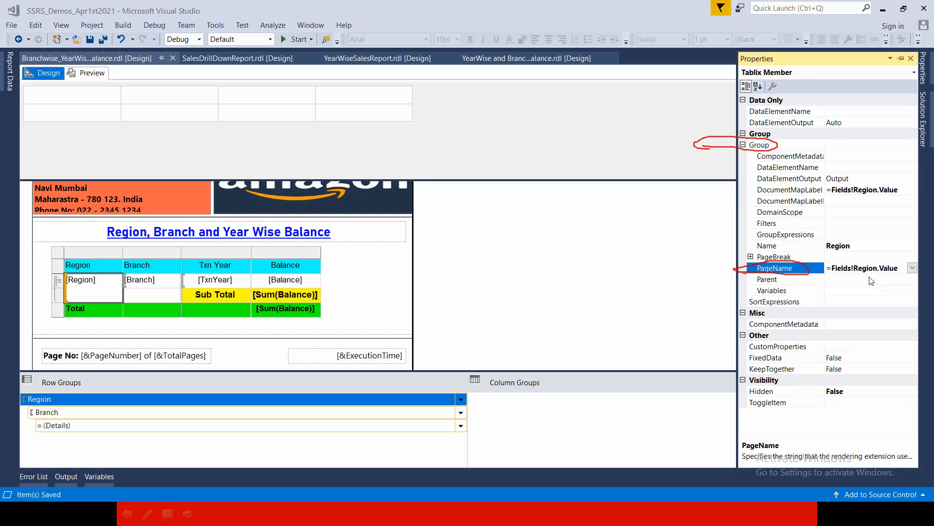
click(306, 279)
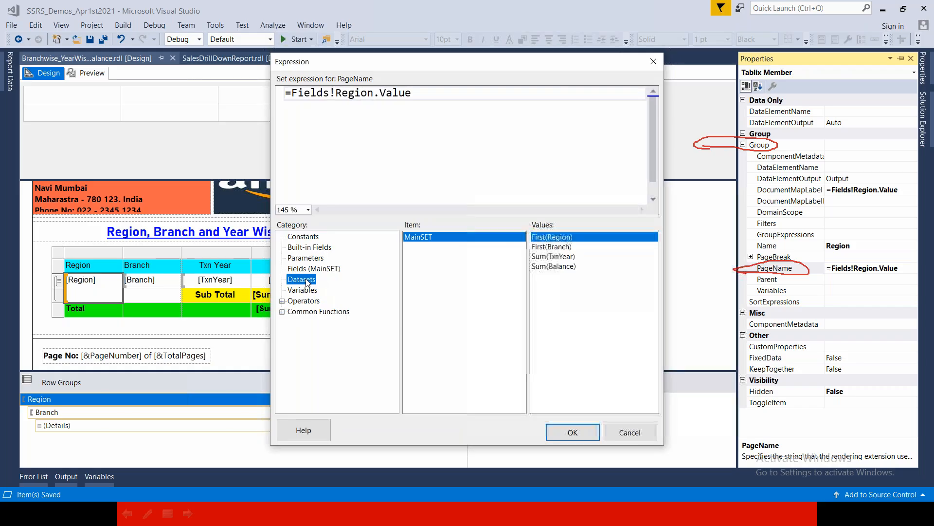
click(310, 269)
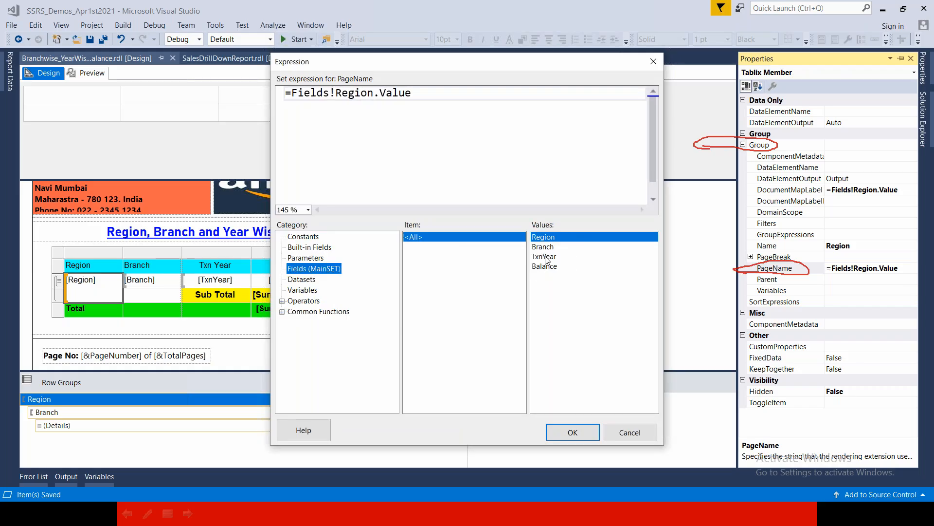
double_click(544, 237)
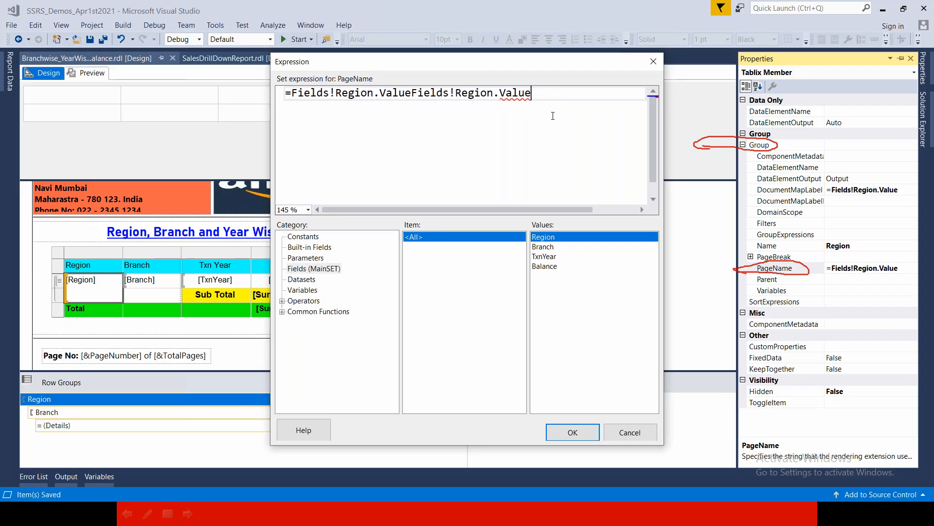
drag(553, 114, 237, 98)
key(BackSpace)
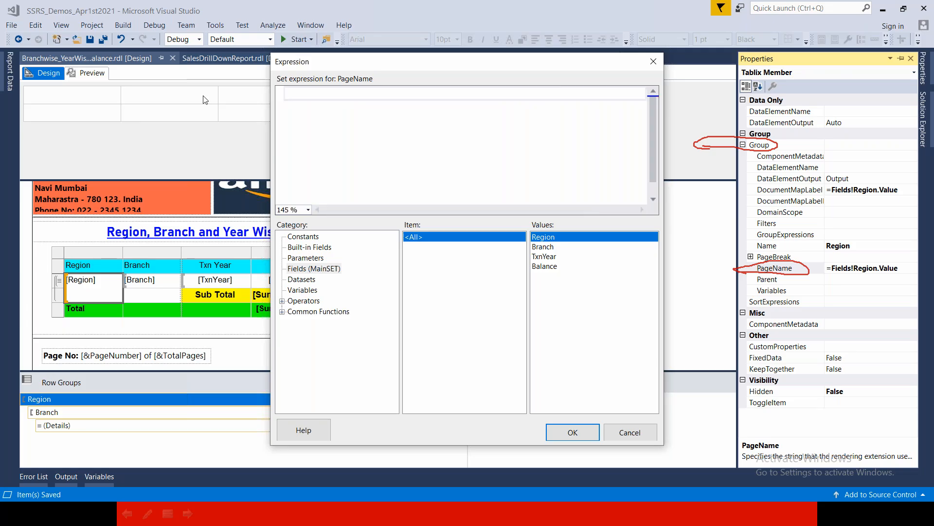
double_click(564, 237)
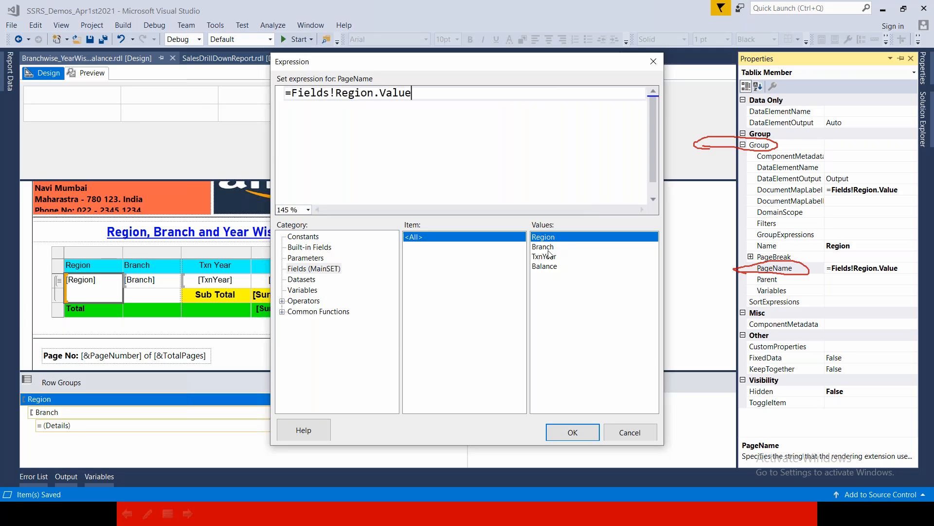
click(570, 432)
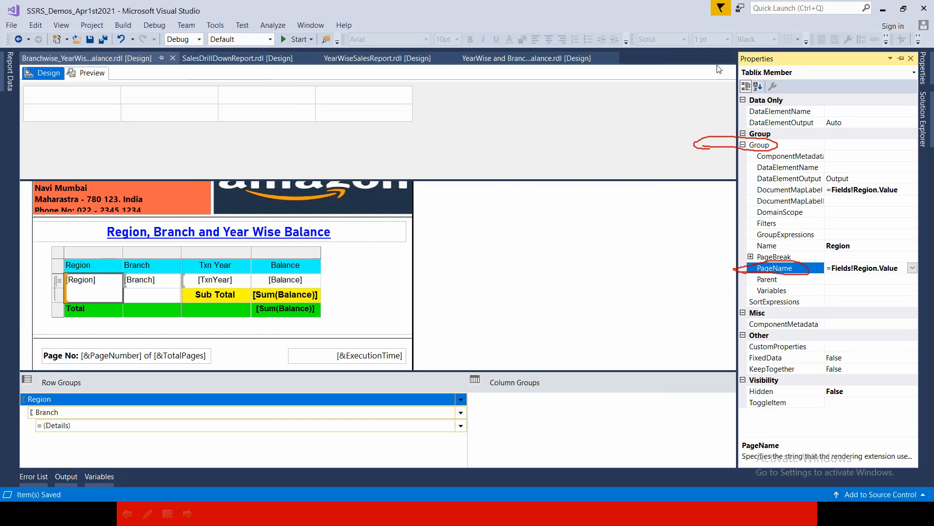
Step: Preview the report and export it to Excel in Downloads as Branchwise_YearWise_Balance12
click(96, 73)
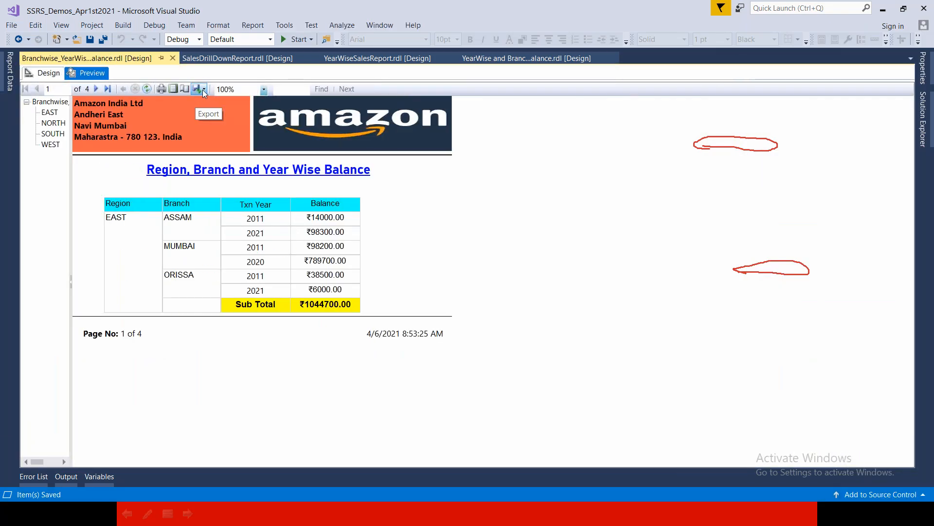
click(202, 89)
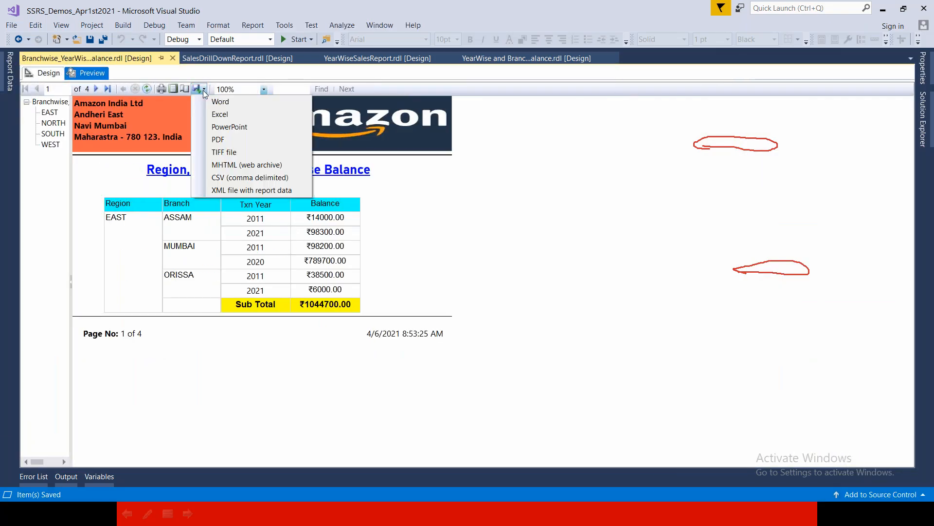
click(220, 114)
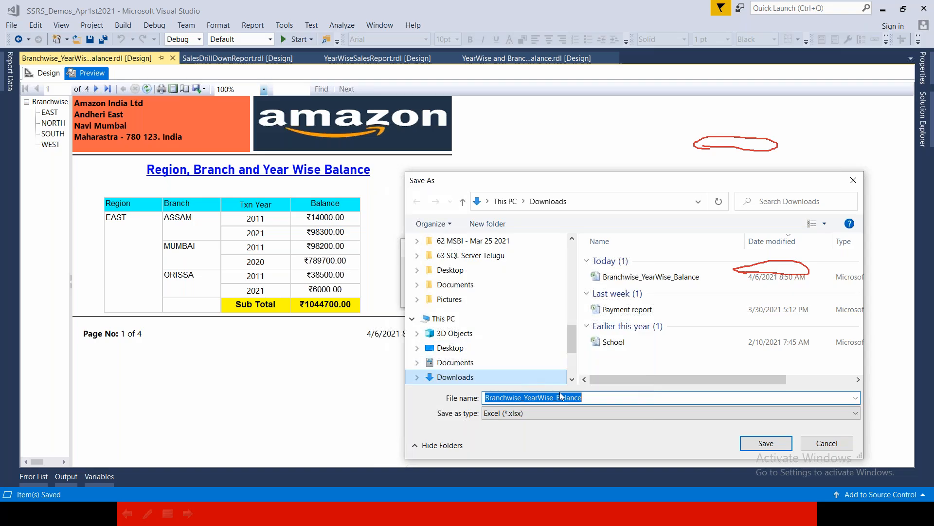
click(594, 399)
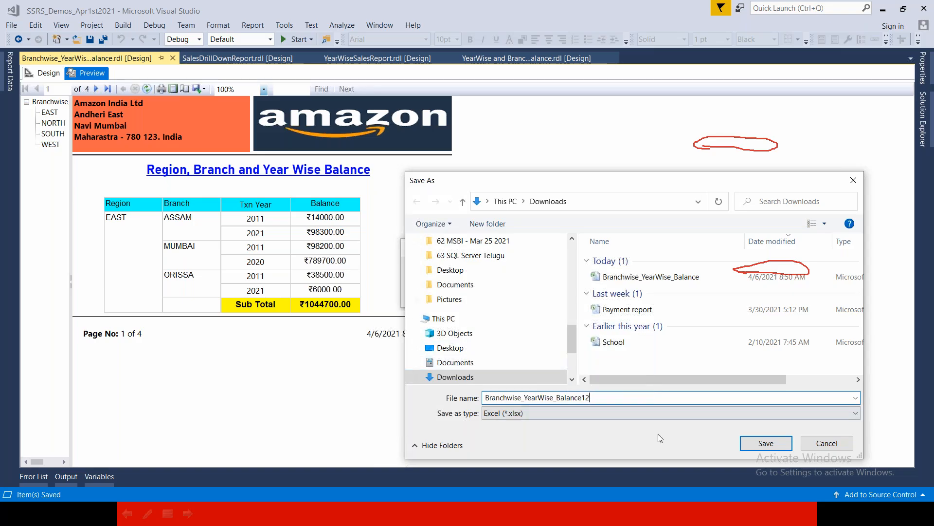
click(745, 441)
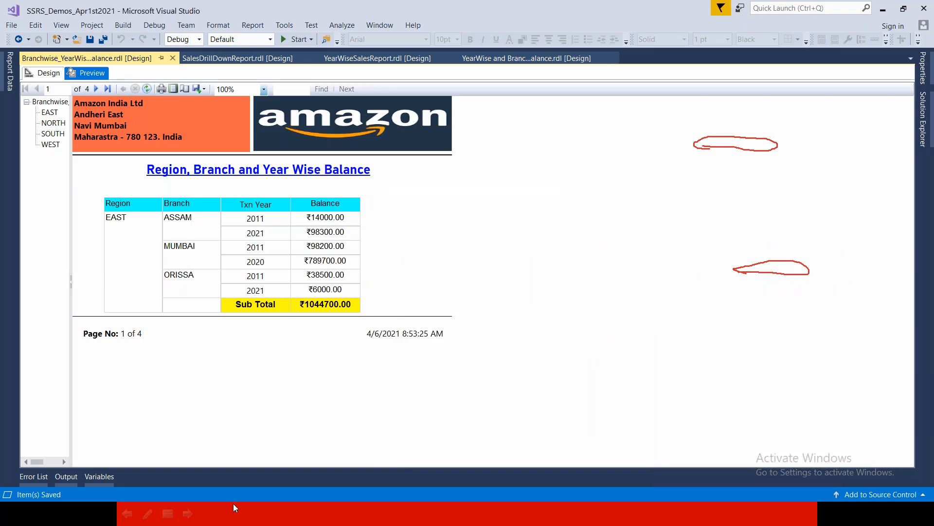
Step: Switch to File Explorer and open the exported workbook Branchwise_YearWise_Balance12 from the Downloads folder
key(super)
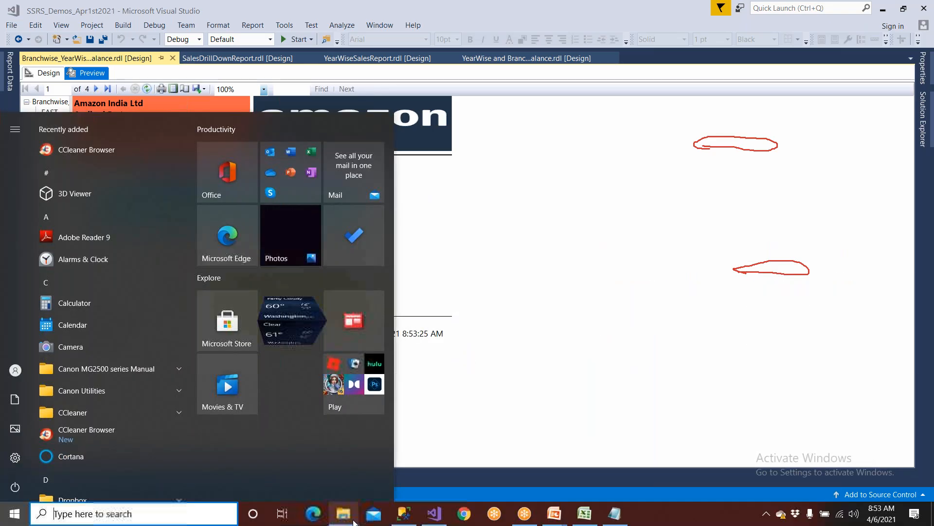
click(348, 515)
click(210, 167)
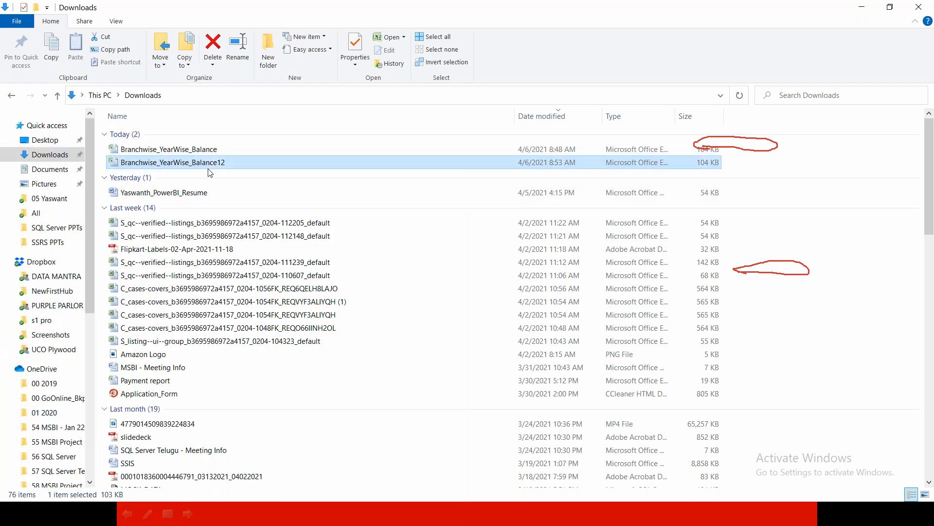
double_click(209, 166)
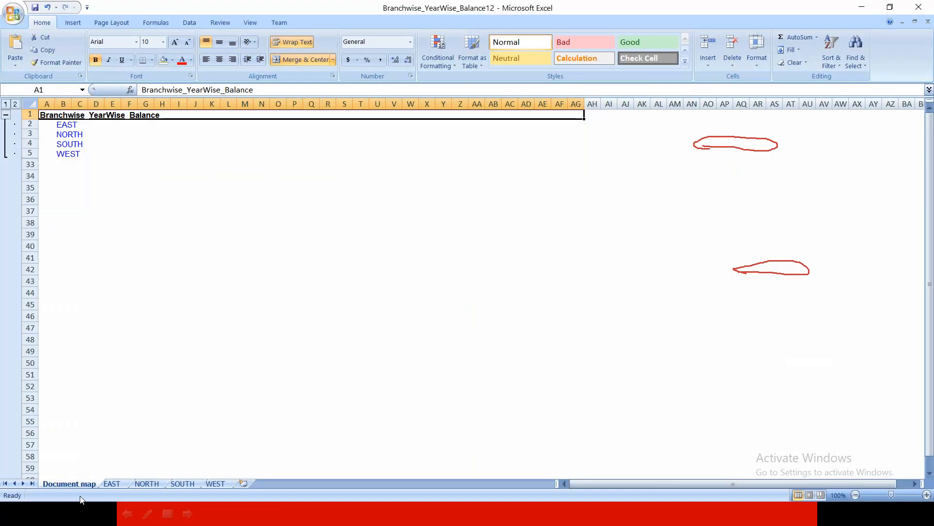
Step: Look through the workbook's EAST, NORTH, SOUTH and WEST sheets
click(115, 483)
click(144, 484)
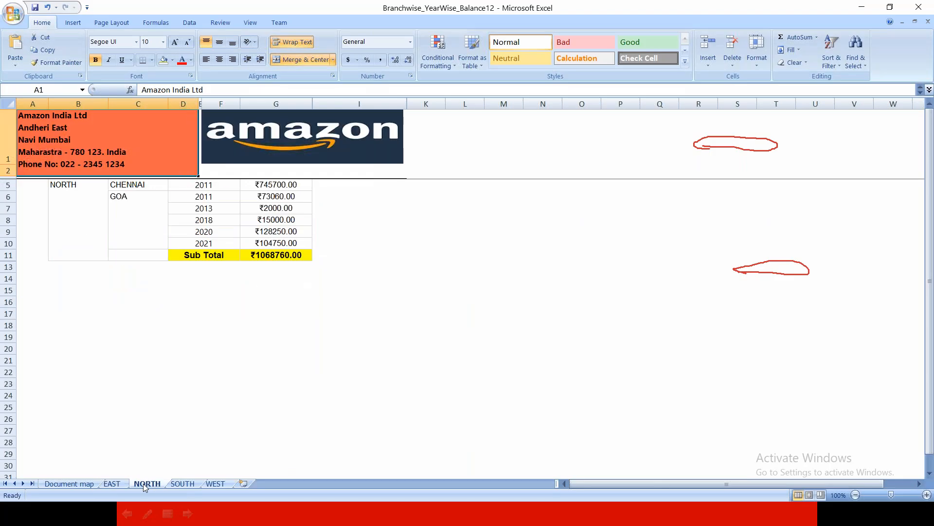
click(179, 484)
click(215, 484)
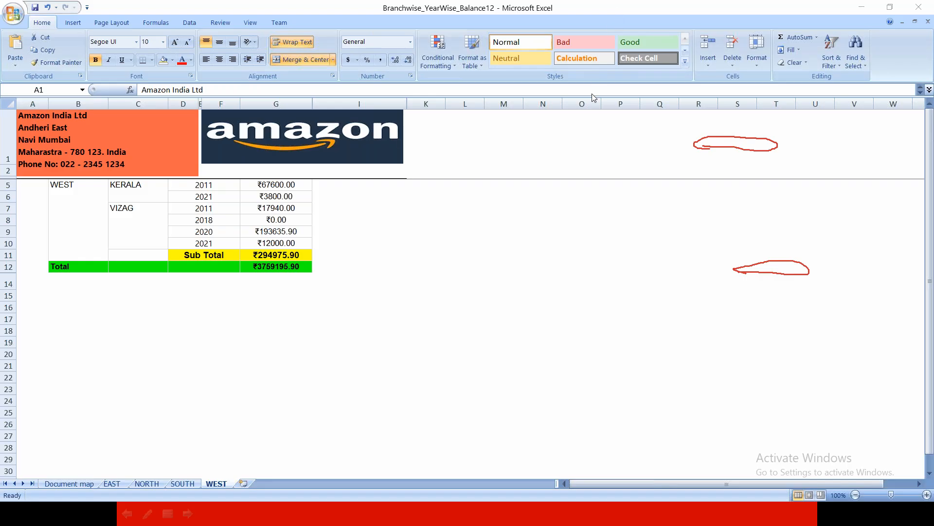
key(Escape)
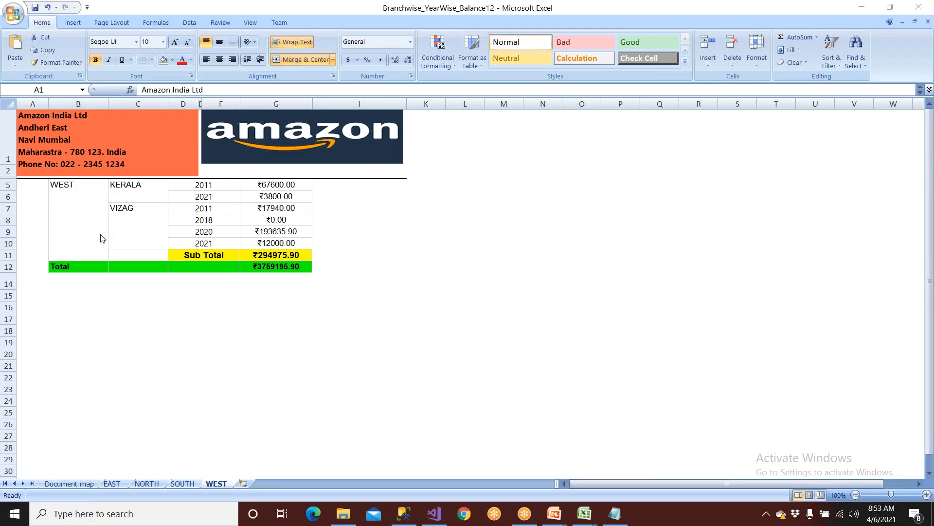
Step: Follow the EAST, SOUTH and WEST links on the Document map sheet to check that they lead to the region sheets
click(73, 483)
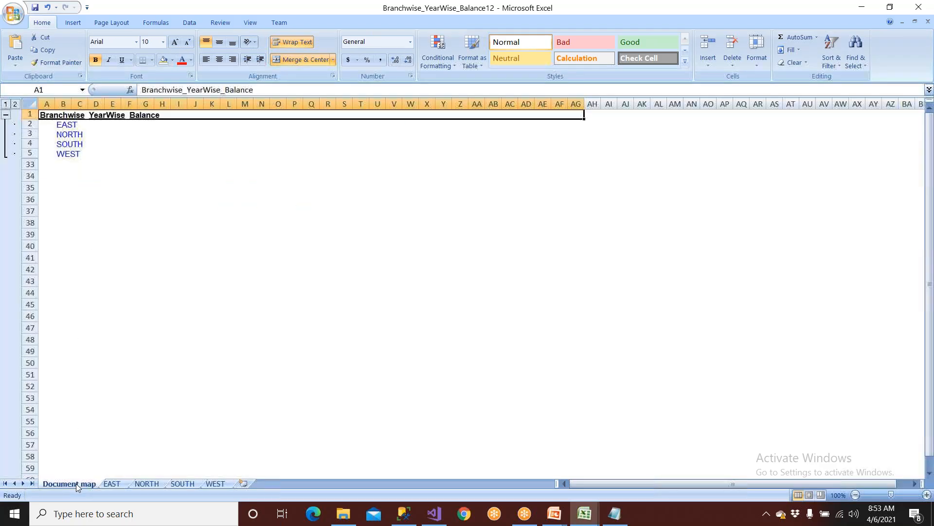
click(132, 324)
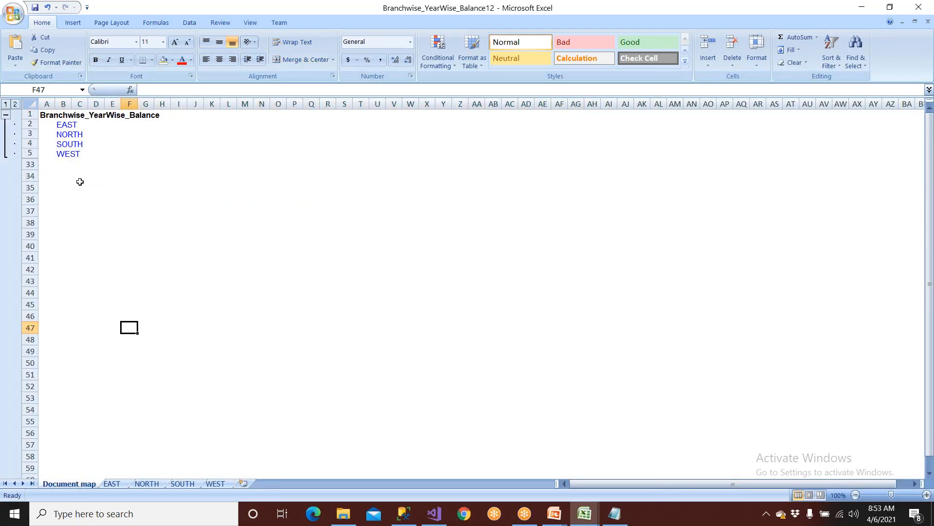
click(65, 125)
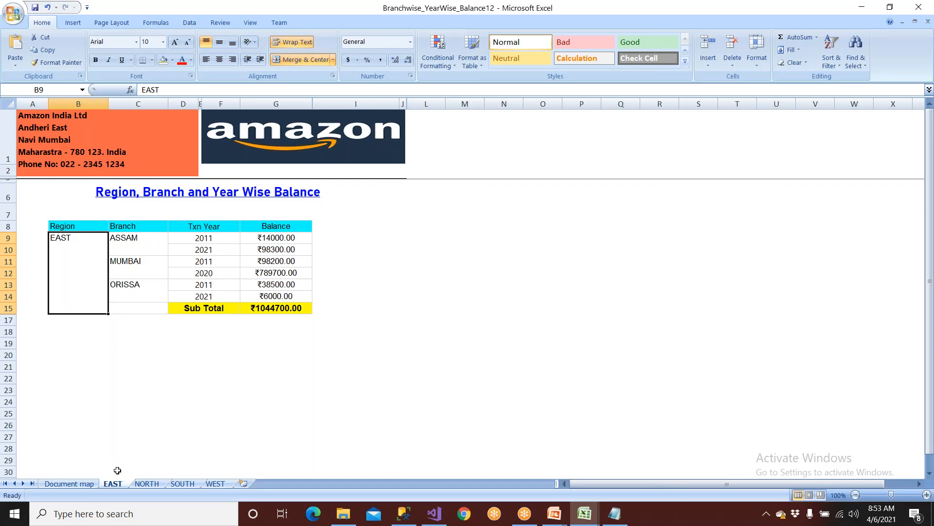
click(74, 483)
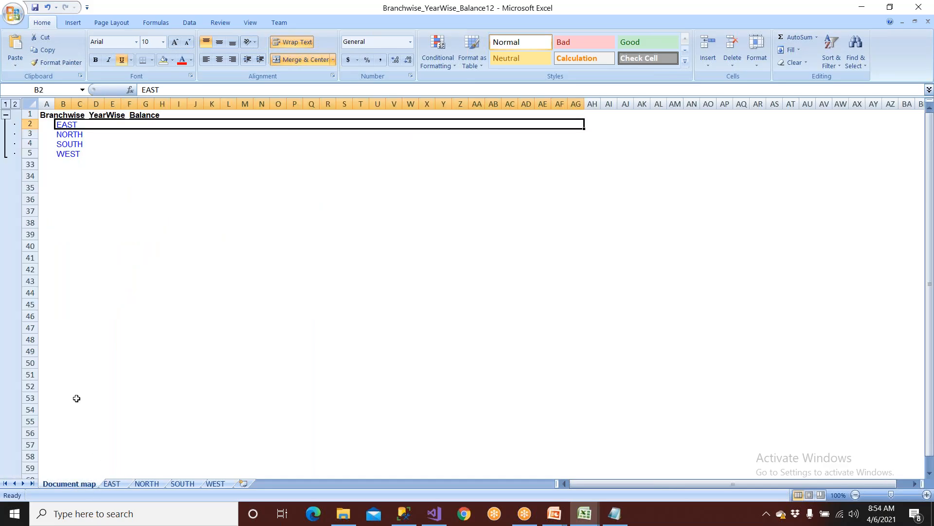
click(70, 145)
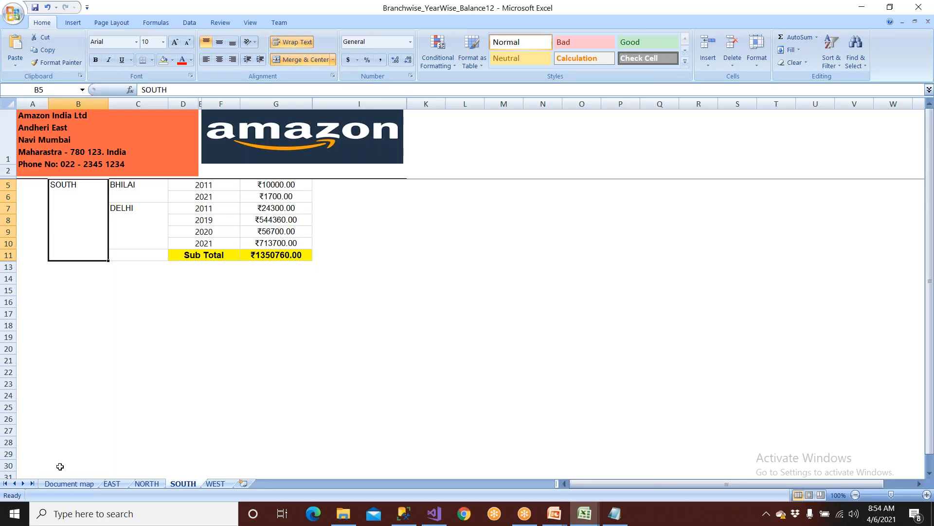
click(67, 483)
click(68, 153)
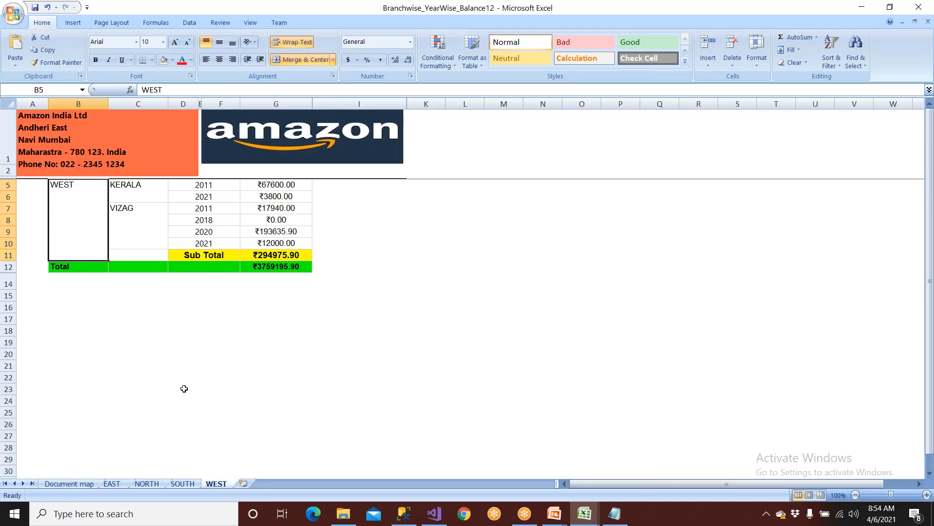
Step: Close the exported workbook, close Book1 without saving, and close the Downloads window to return to the report preview
click(919, 8)
click(918, 7)
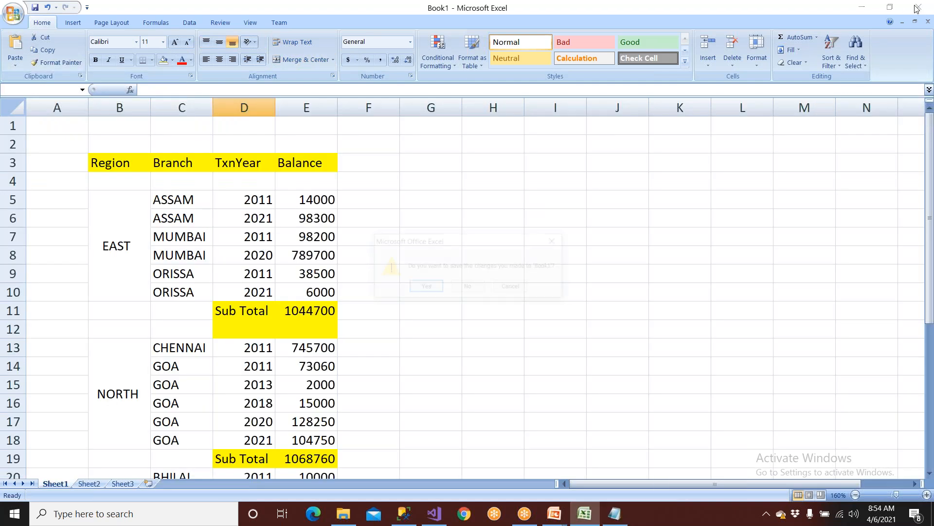
click(468, 286)
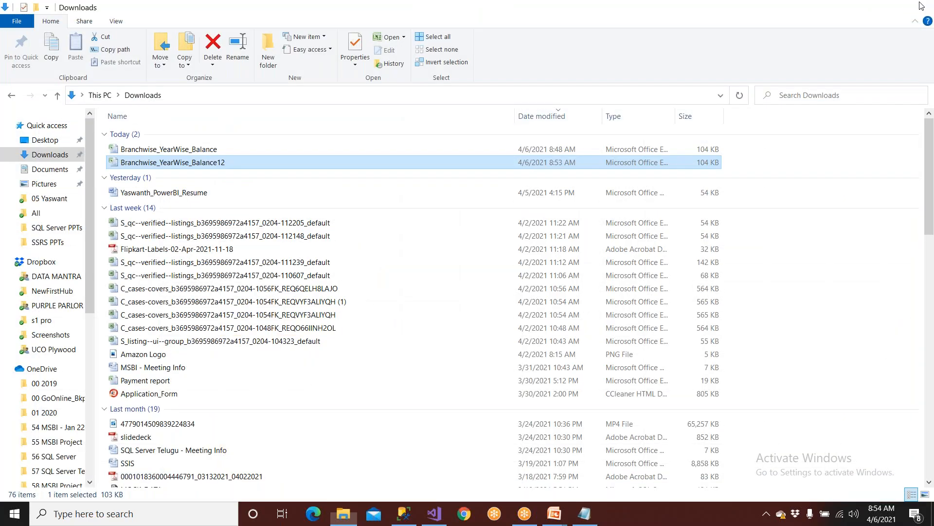
click(921, 6)
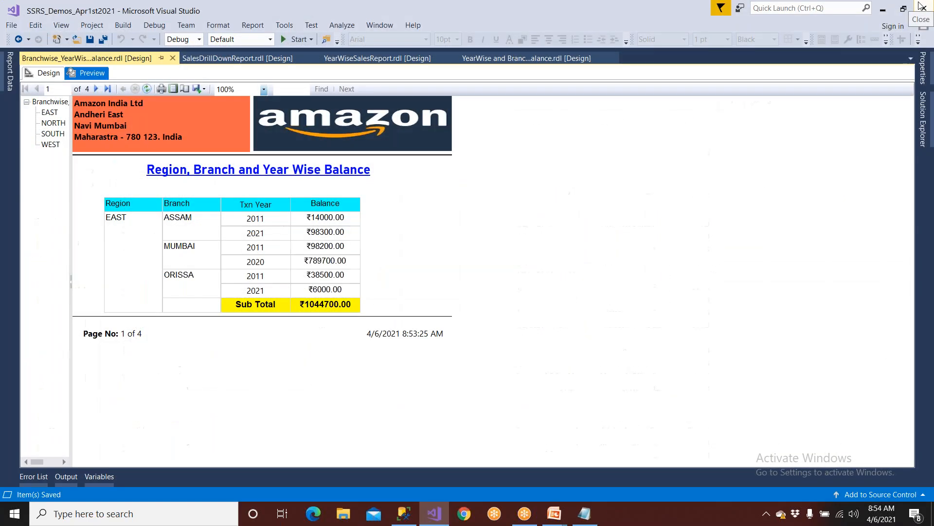
Step: Export the previewed report as a PDF named Branchwise_YearWise_Balance in the Downloads folder
click(204, 89)
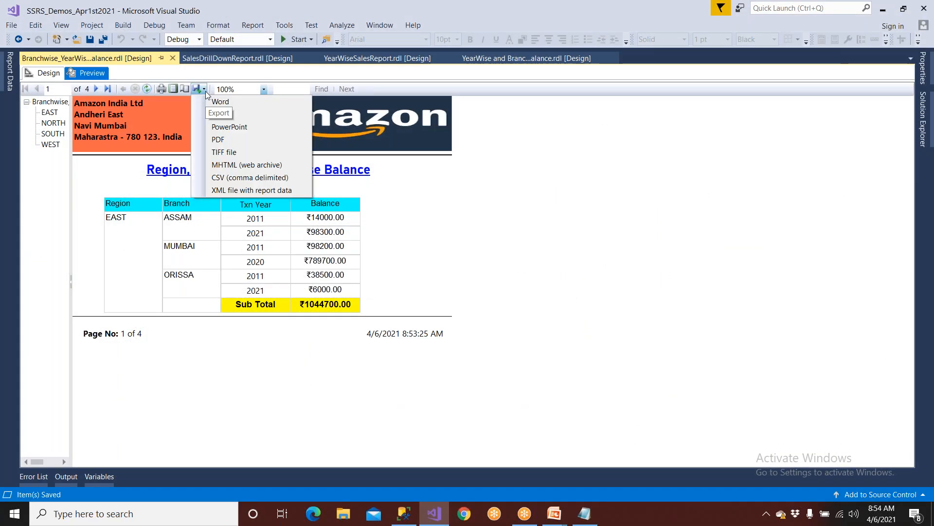
click(227, 141)
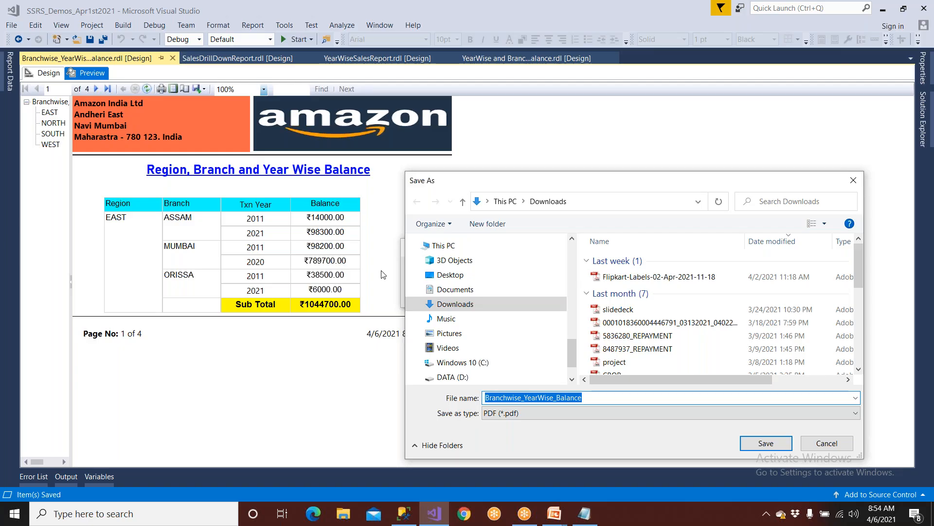
click(761, 445)
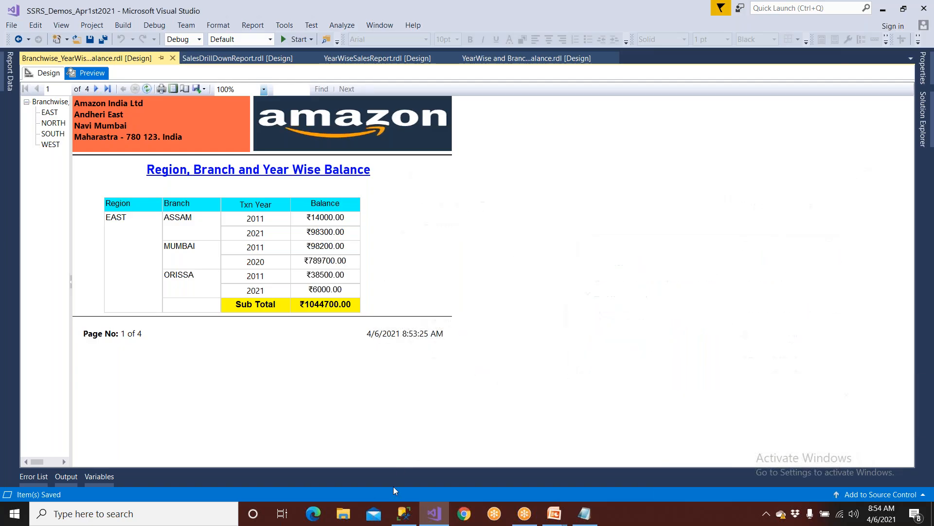
Step: Open the exported Branchwise_YearWise_Balance PDF from the Downloads folder and look through its first pages
click(344, 513)
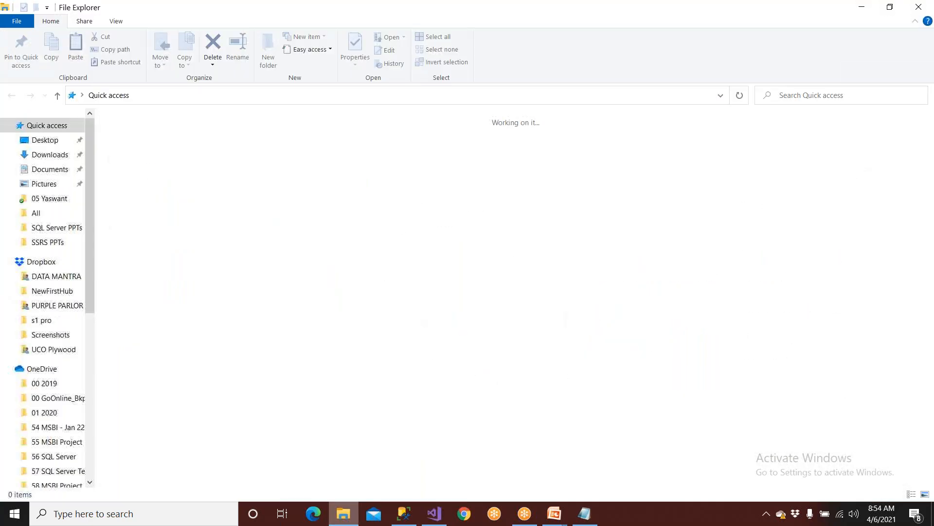
click(50, 155)
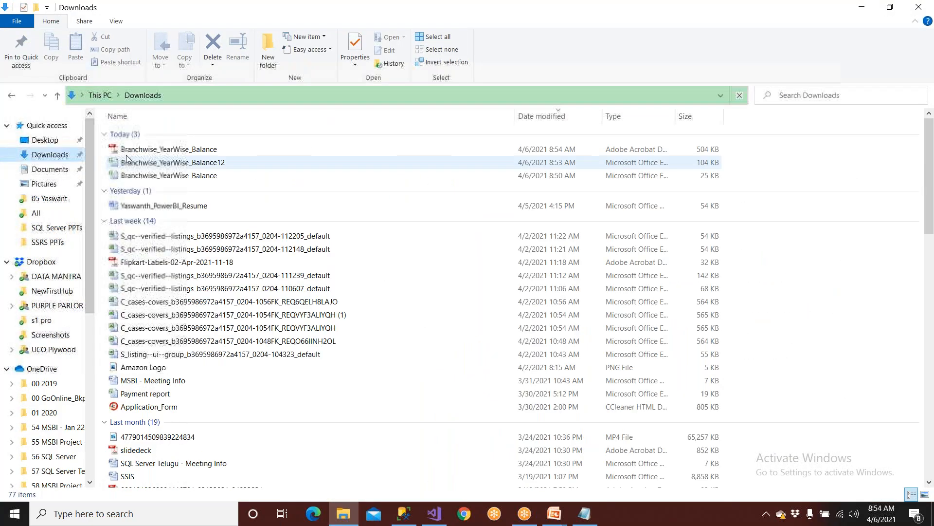
click(127, 151)
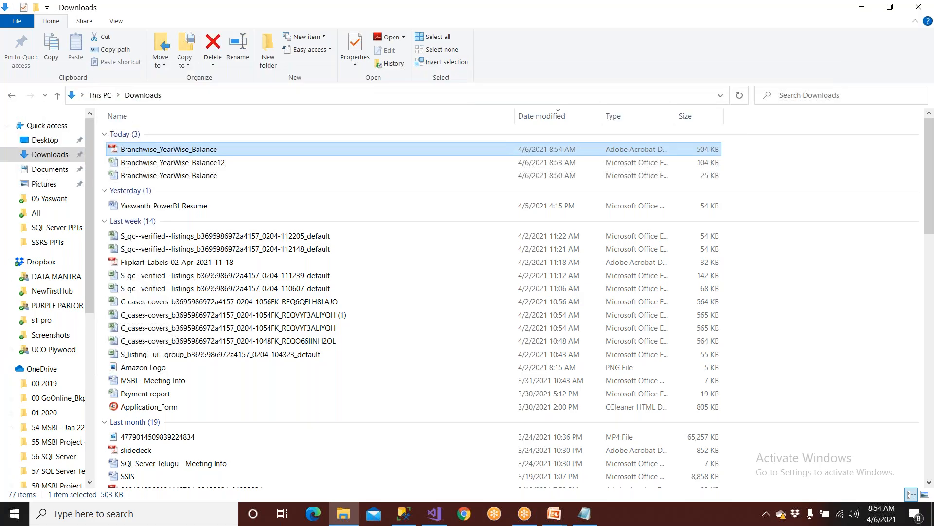
key(Return)
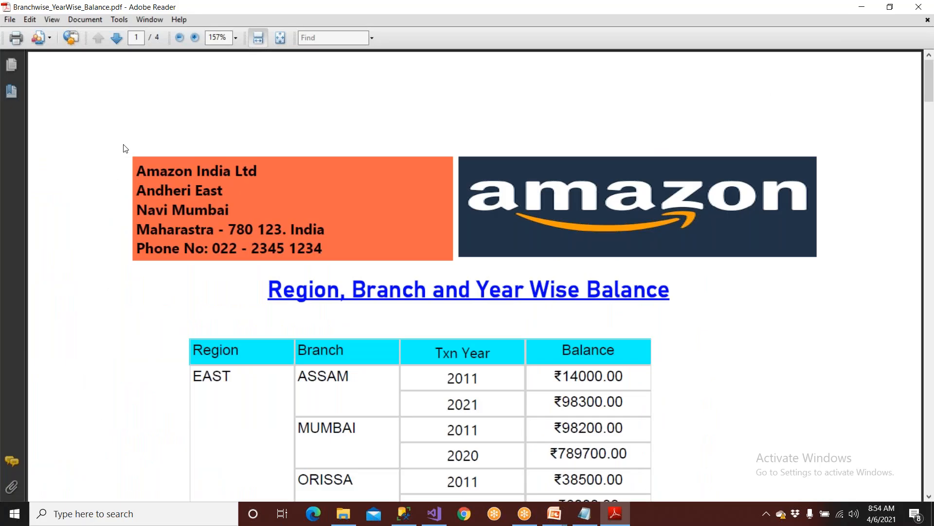
scroll(384, 280, down, 15)
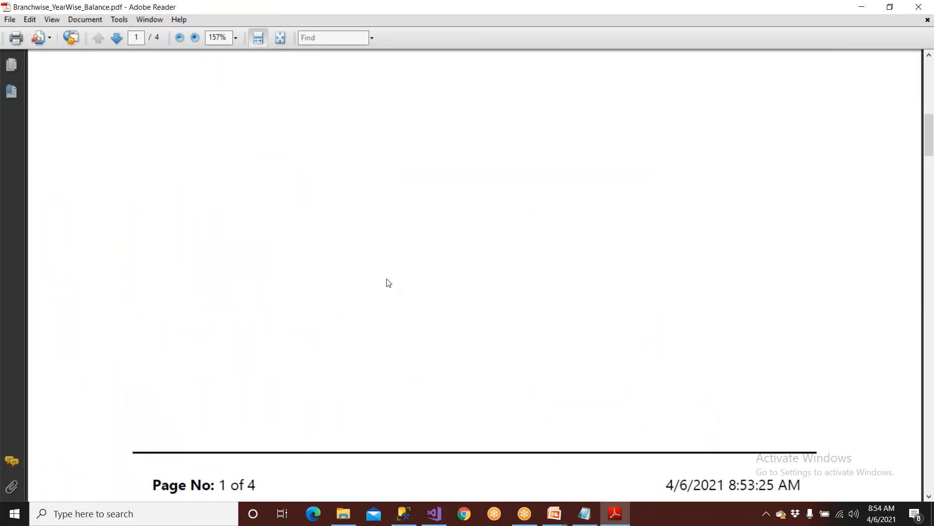
scroll(388, 284, down, 10)
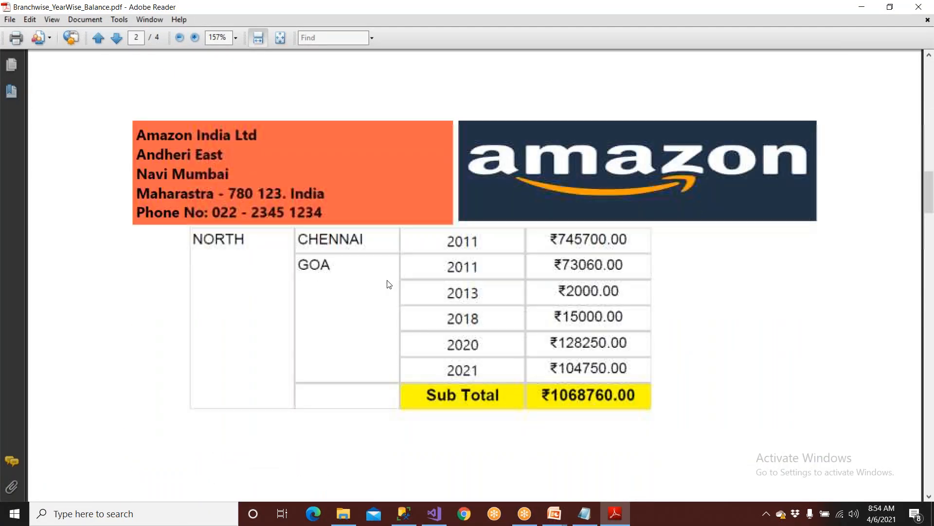
scroll(388, 286, up, 20)
Step: Show the PDF's bookmarks and follow EAST, NORTH, SOUTH and WEST to check that each leads to its region page
click(12, 64)
click(11, 91)
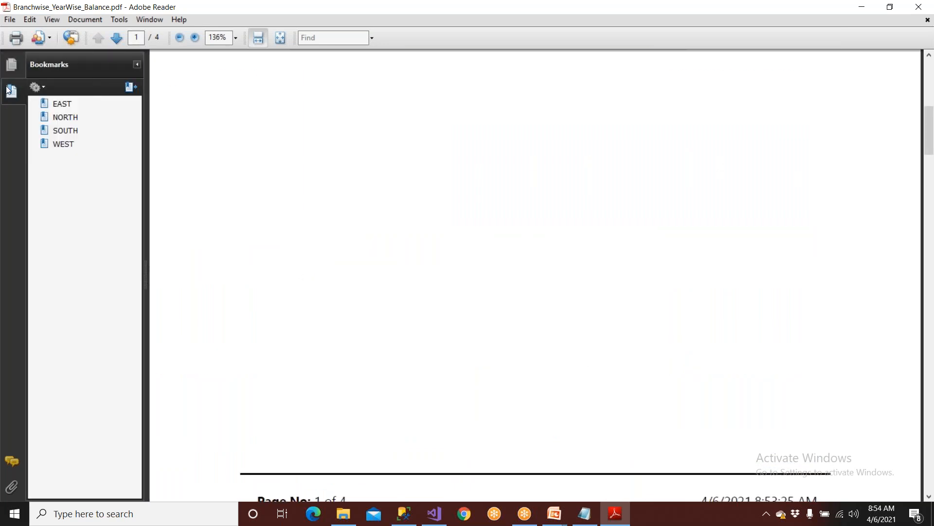
click(62, 103)
click(66, 117)
click(68, 132)
click(67, 145)
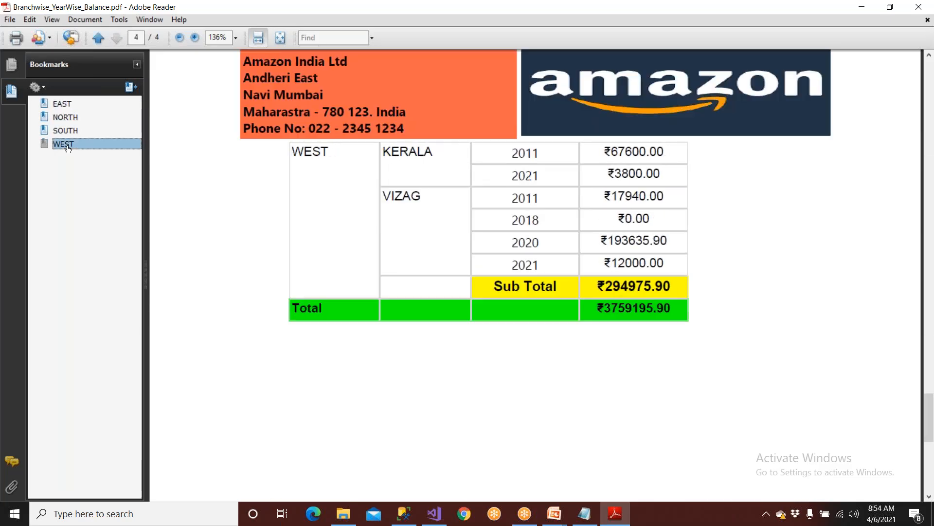
click(71, 134)
click(69, 120)
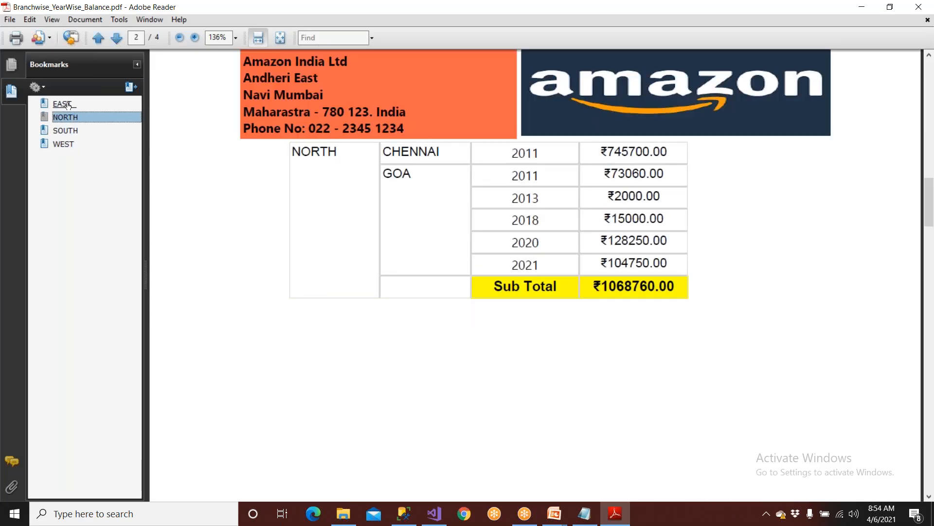
click(68, 107)
click(68, 145)
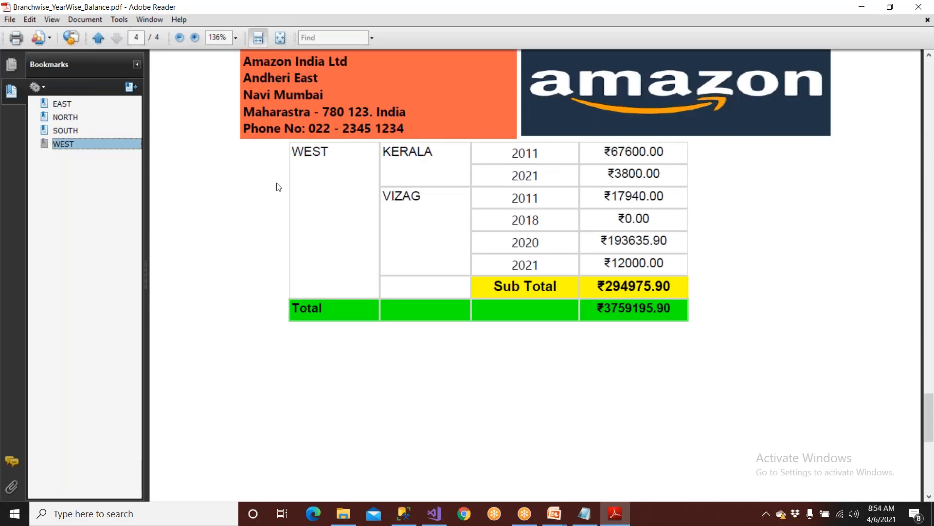
click(77, 133)
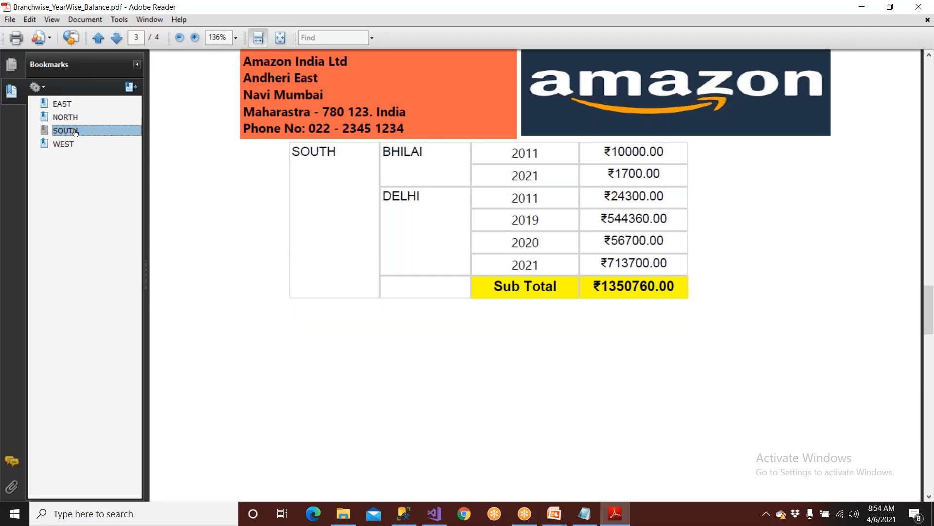
Step: Show the PDF's page thumbnails and view pages 3, 4, 2 and 1 through them
click(14, 68)
click(75, 266)
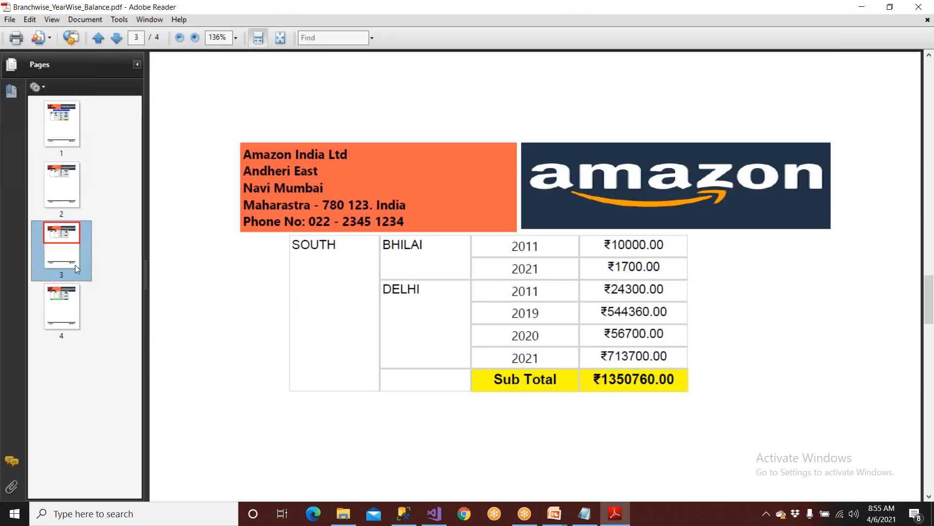
click(73, 317)
click(73, 269)
click(68, 185)
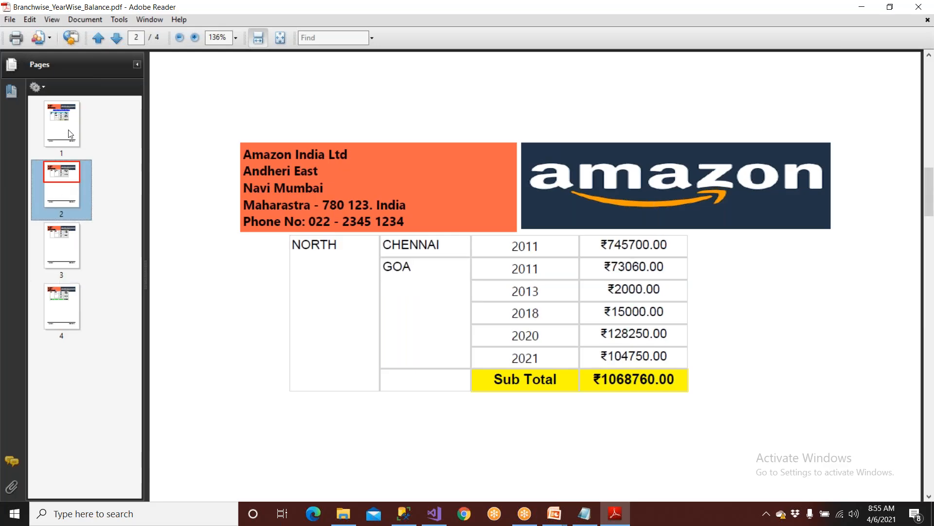
click(61, 127)
Step: Return to the PDF's bookmarks, go through the four regions in order, and go back to the start of the EAST page
click(12, 89)
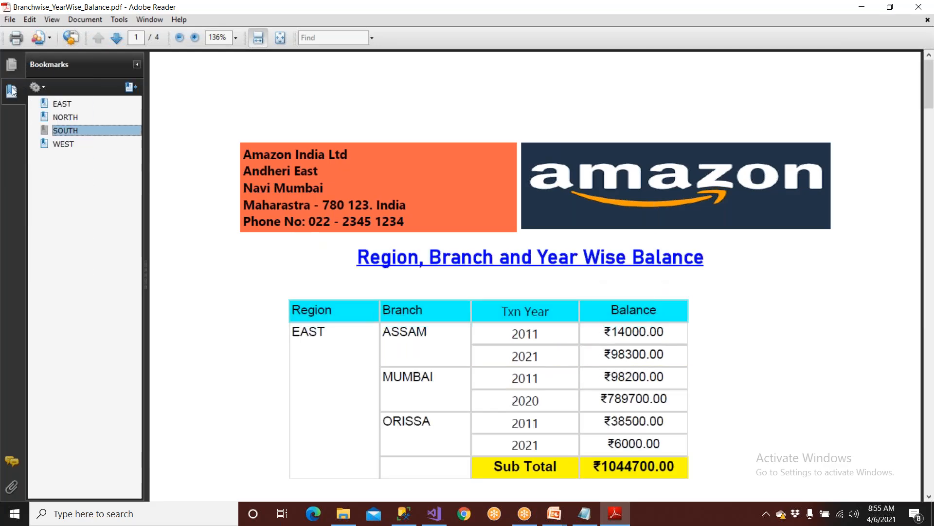
click(63, 106)
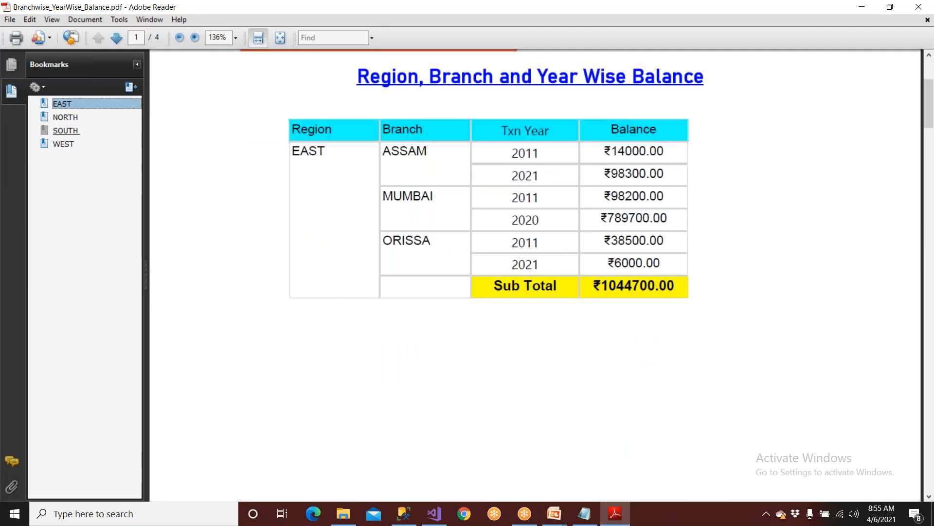
click(63, 118)
click(61, 132)
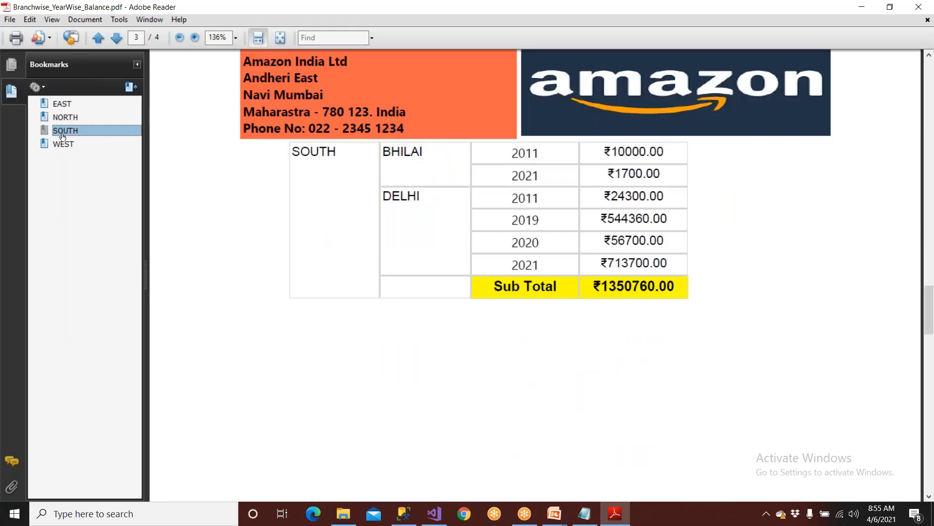
click(63, 145)
click(65, 131)
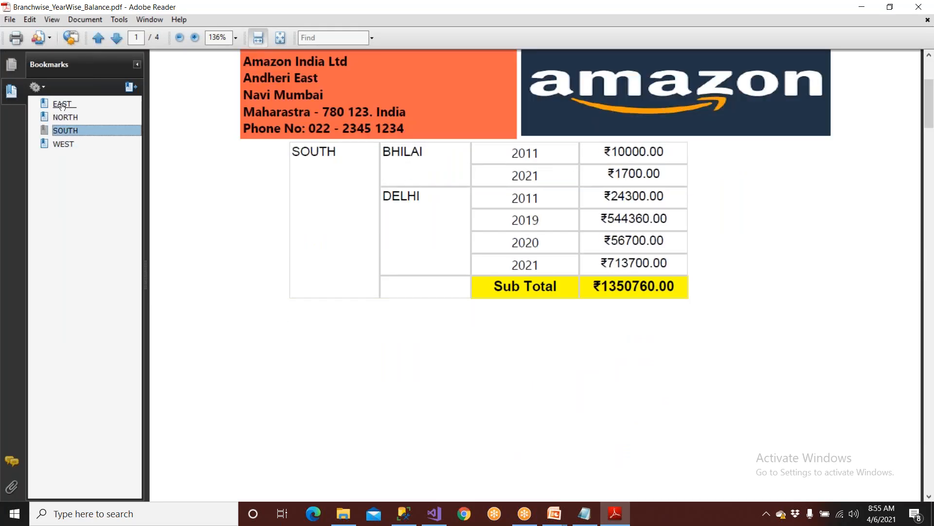
click(62, 104)
scroll(177, 147, up, 3)
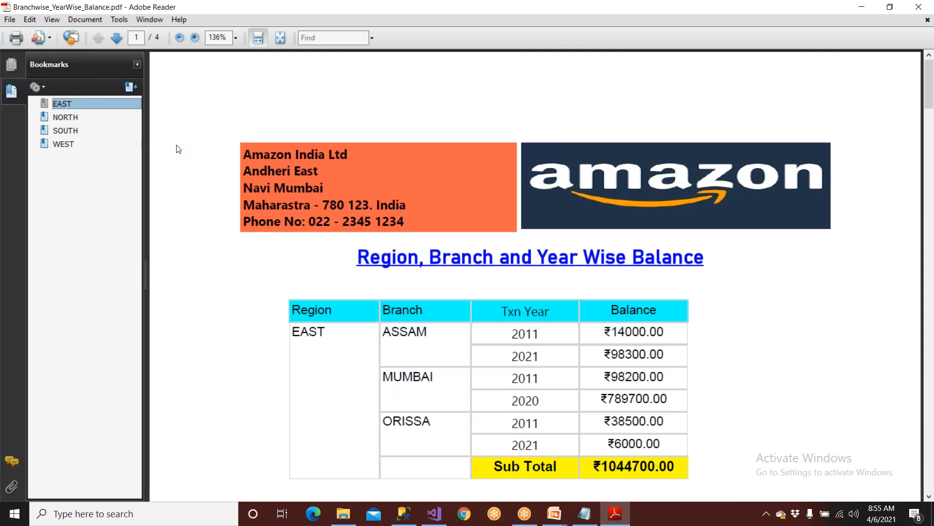
Step: Follow the region bookmarks backwards from WEST through SOUTH and NORTH, ending on the EAST page
click(63, 143)
click(65, 130)
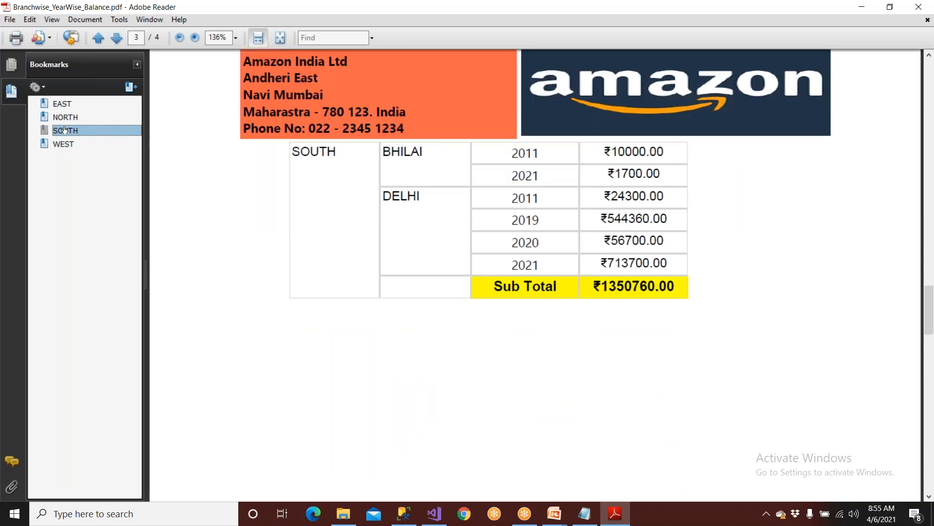
click(64, 119)
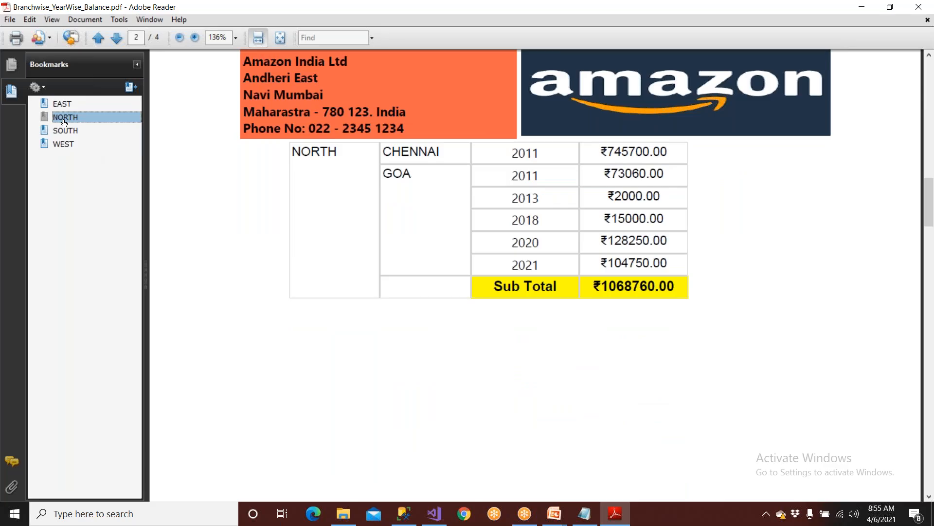
click(63, 144)
click(65, 130)
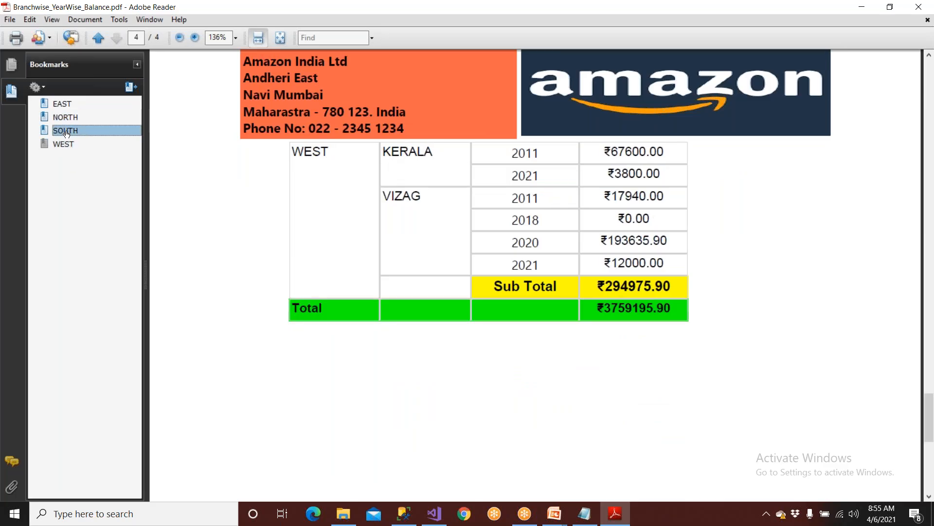
click(65, 116)
click(65, 107)
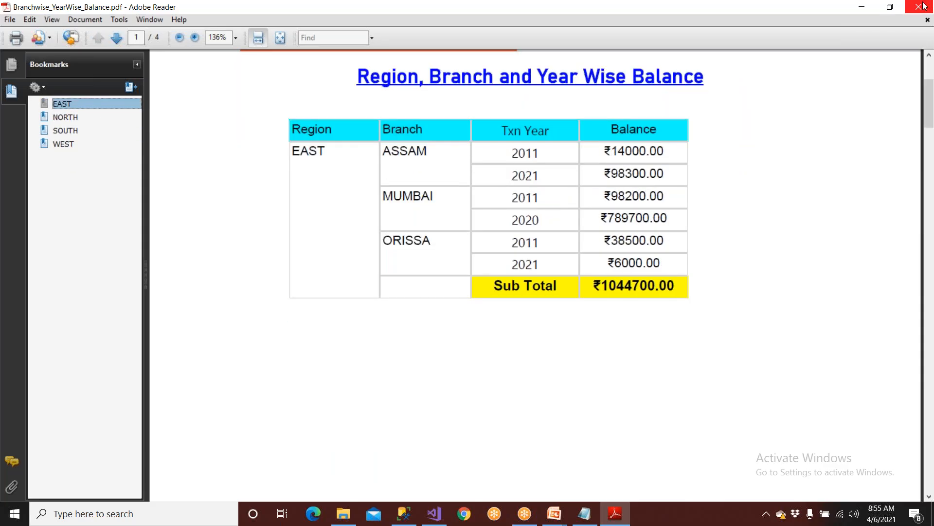
Step: Close the PDF and the Downloads window, and switch the report in Visual Studio back to design view
click(919, 7)
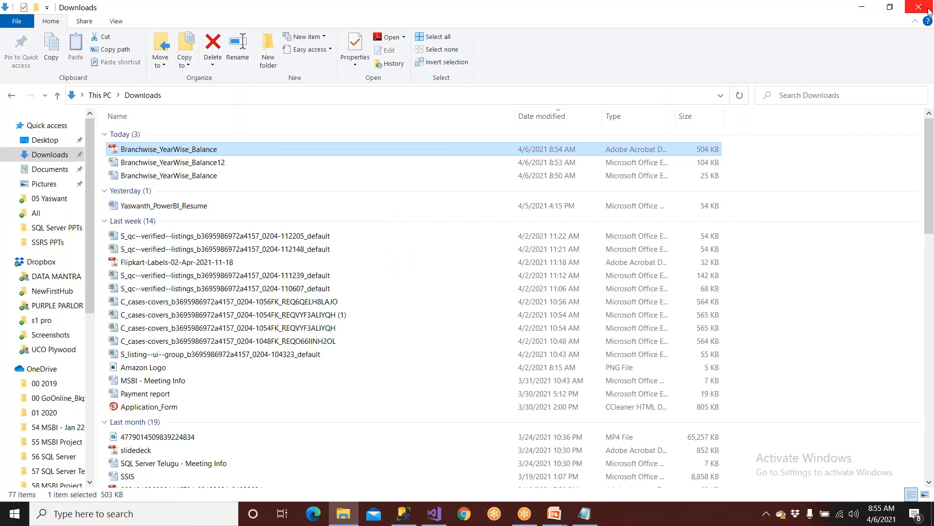
click(928, 12)
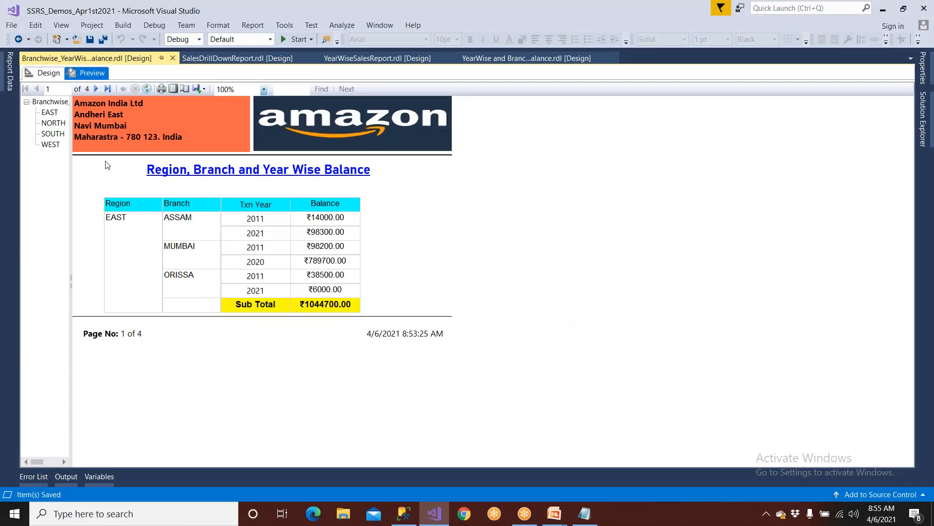
click(49, 73)
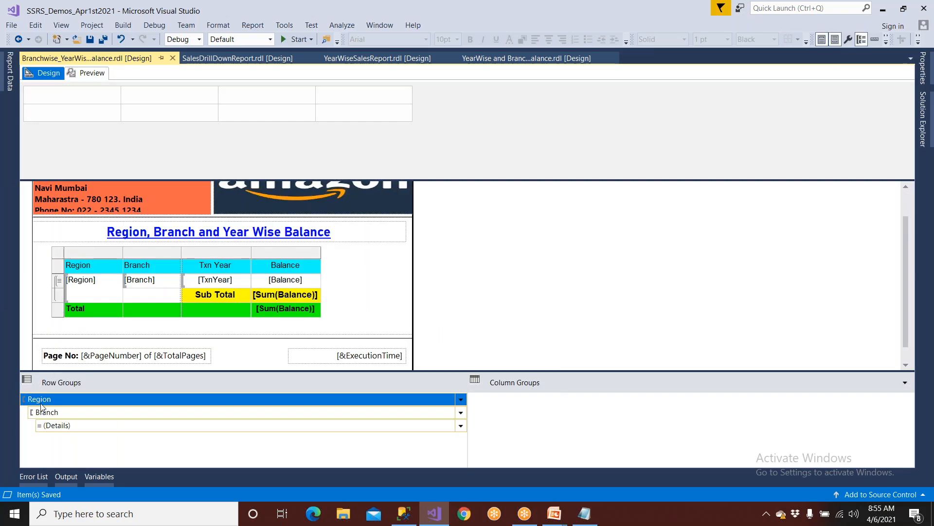
Step: Examine the table's Sub Total row, Total row and Balance detail cell by selecting each in turn
click(59, 295)
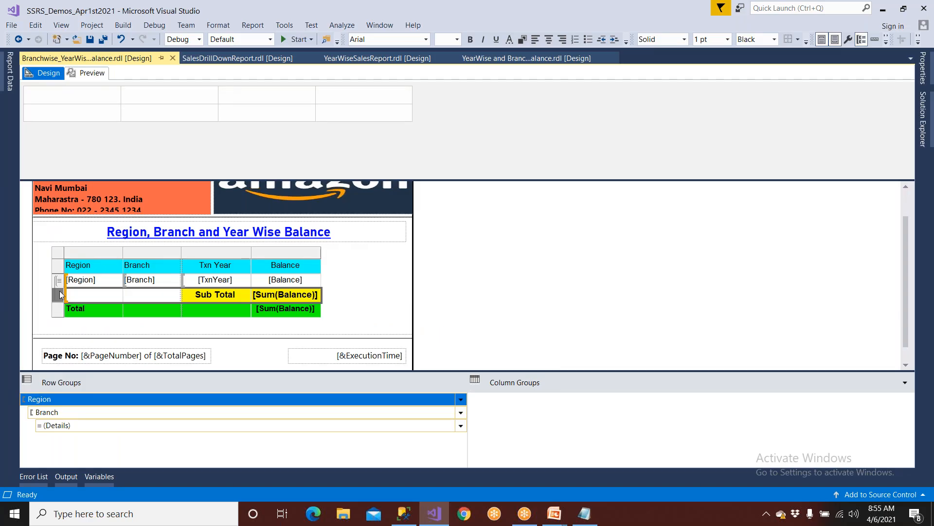
click(57, 312)
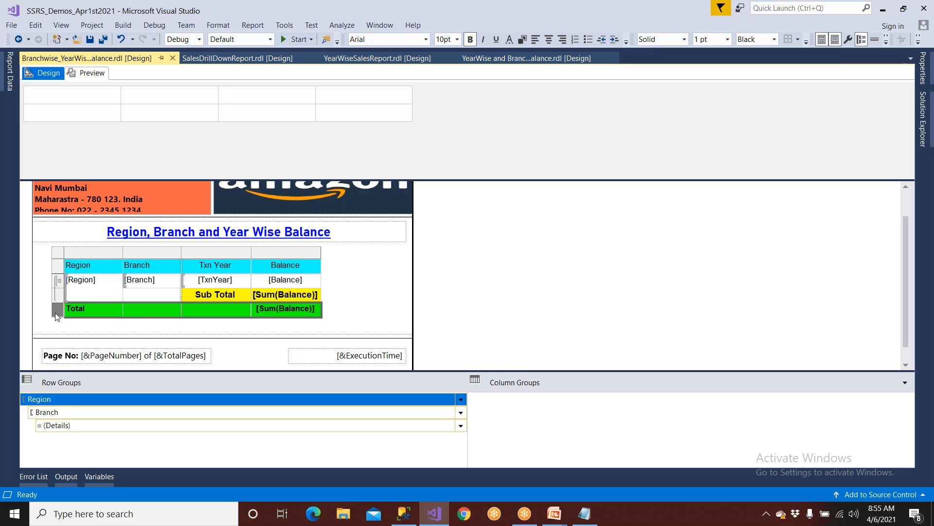
double_click(295, 281)
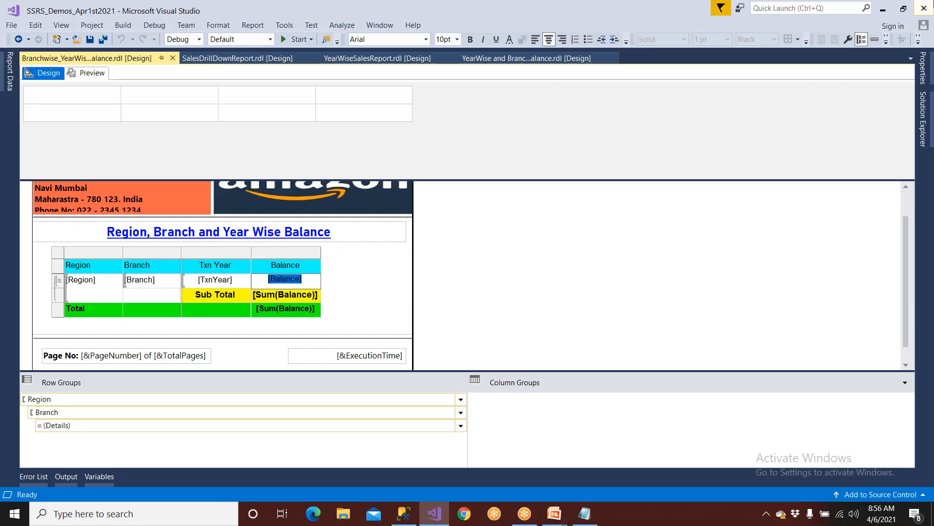
Step: Review the Region group's page break and document map settings, accept the dialog, and preview the report
click(295, 399)
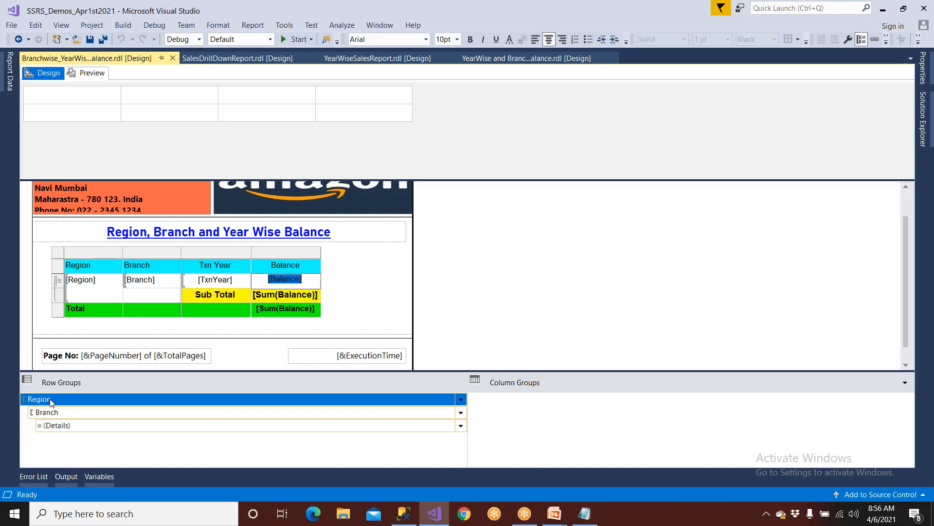
click(460, 399)
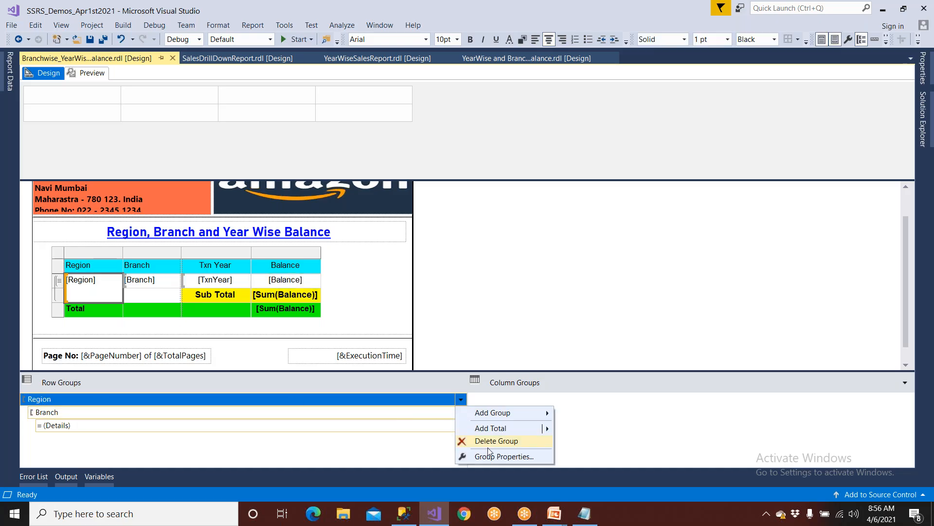
click(487, 456)
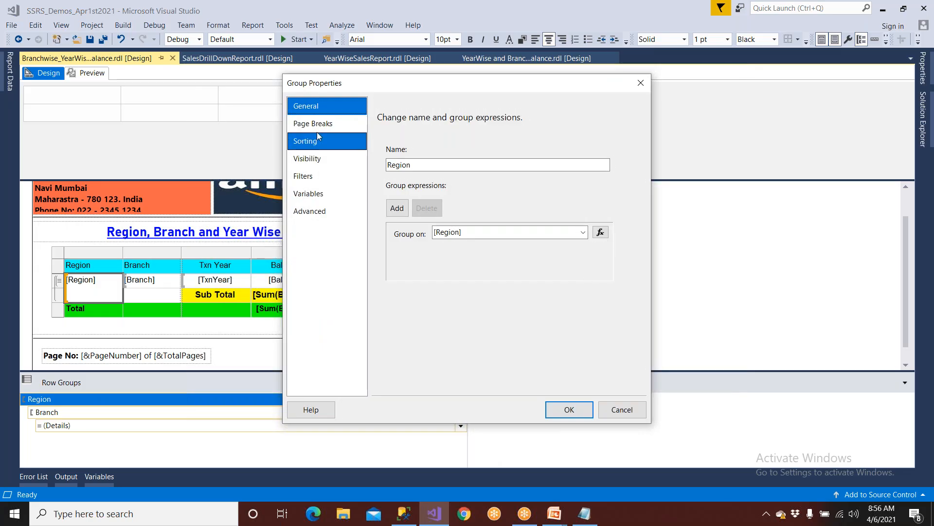
click(315, 124)
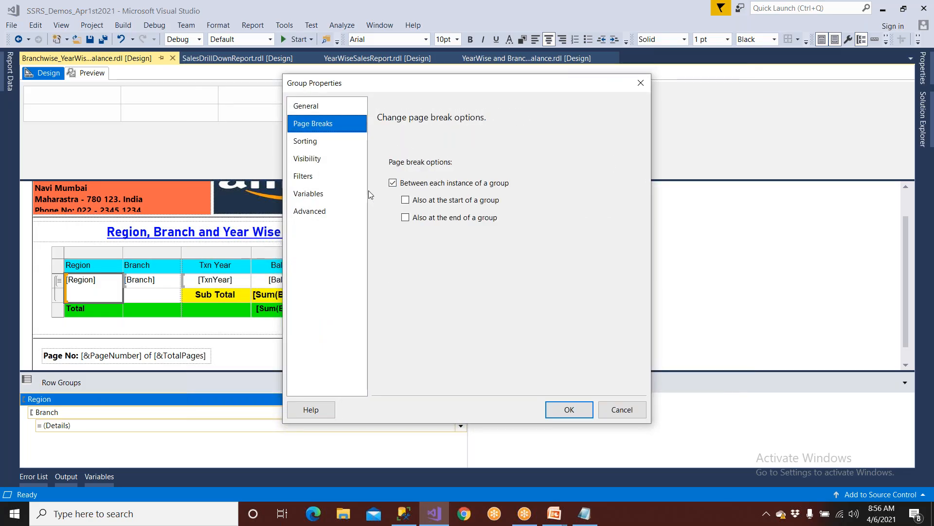
click(313, 211)
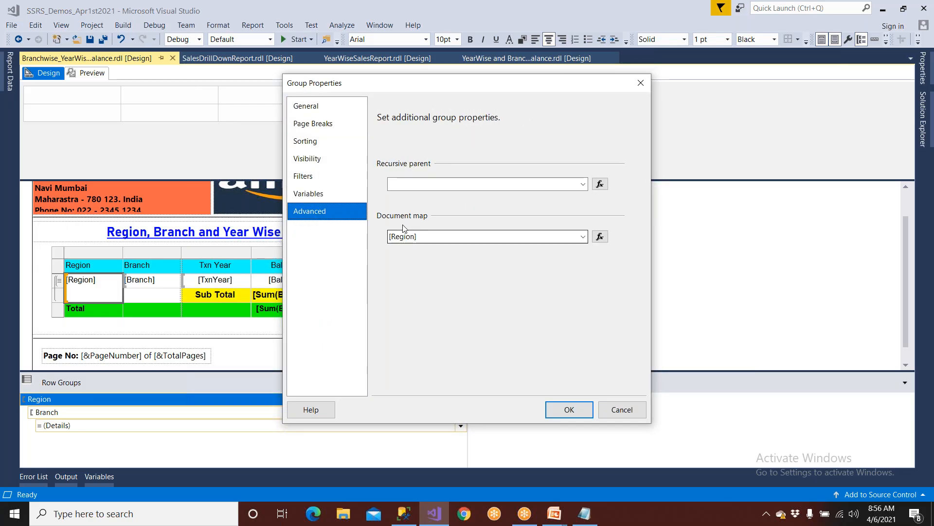
click(558, 413)
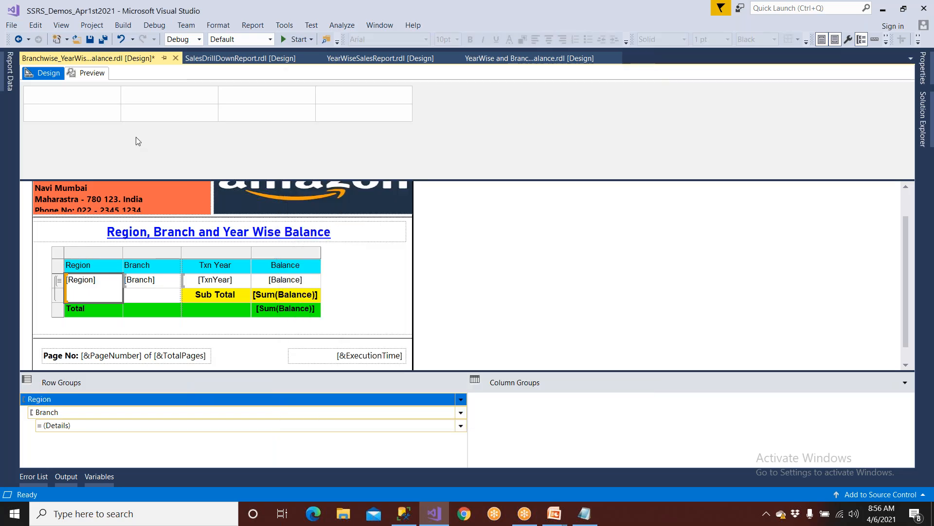
click(90, 73)
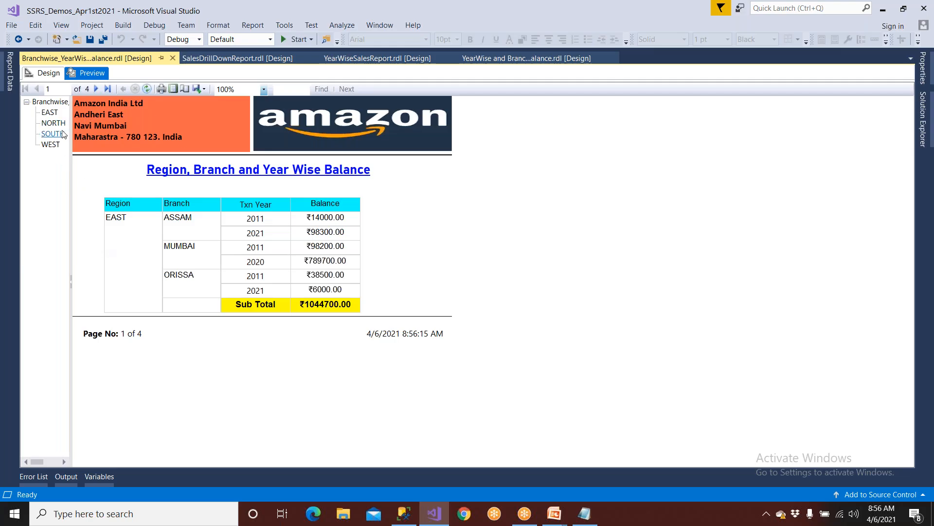
Step: Return to design view and inspect the PageName setting in the Region row group's expanded group properties
click(48, 73)
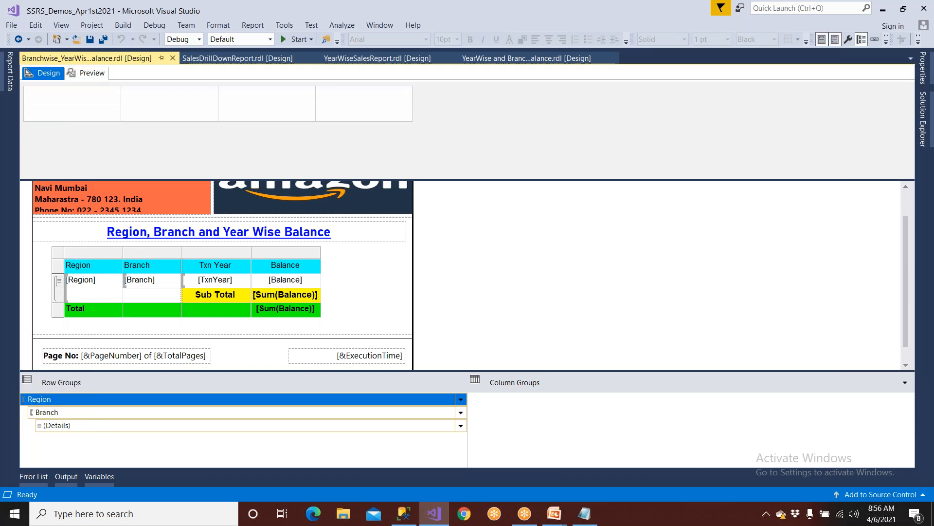
click(67, 400)
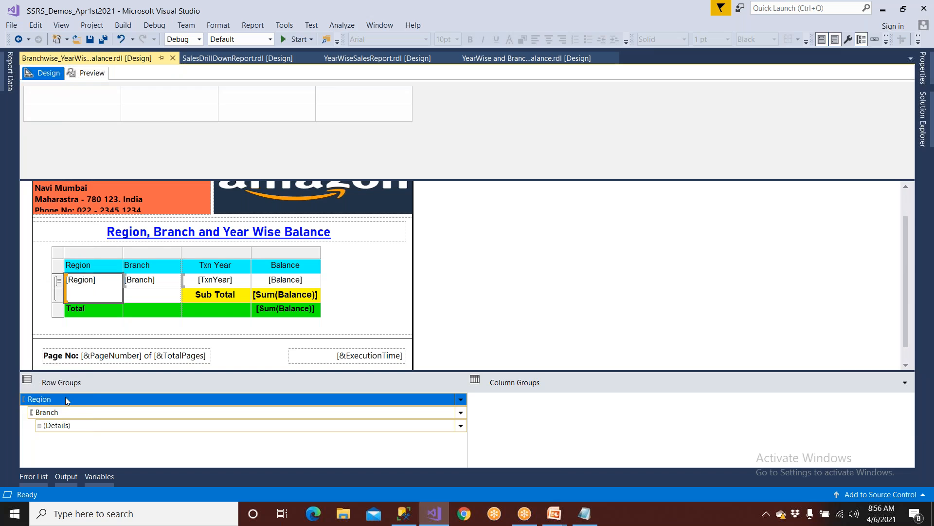
key(F4)
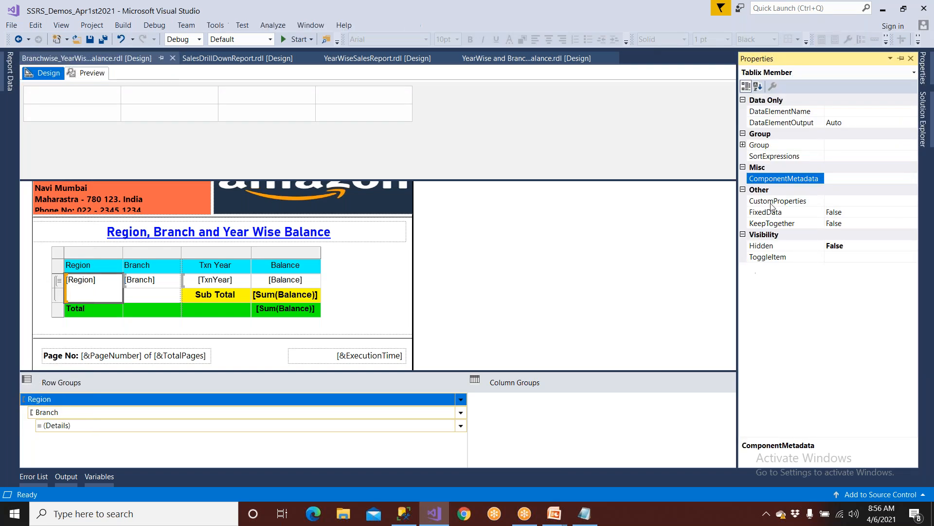
click(757, 148)
click(743, 144)
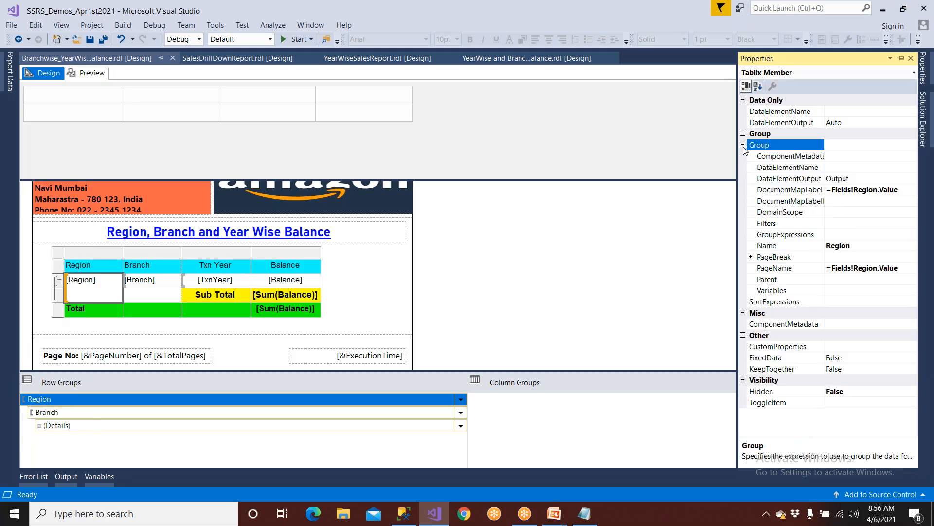
click(781, 268)
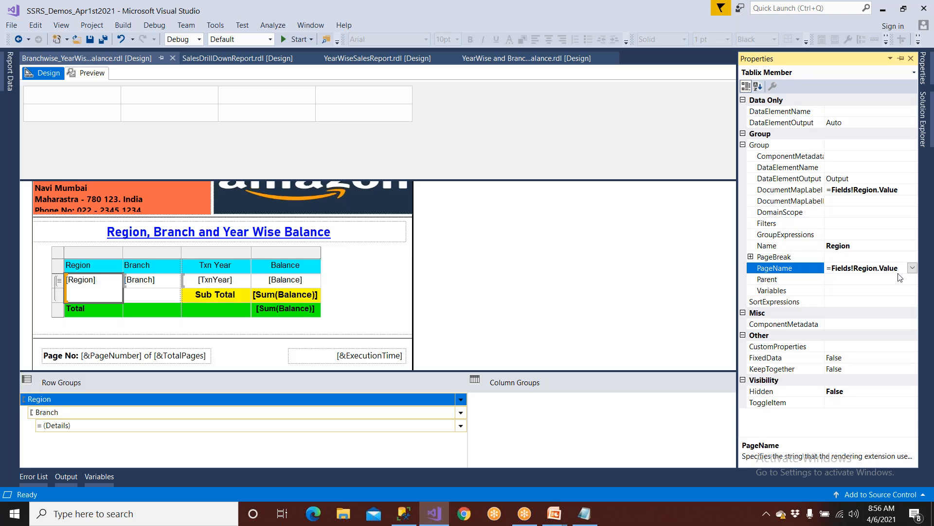
Step: Preview the report's WEST page through the document map, and examine the table's Sub Total and Total rows in design view
click(102, 76)
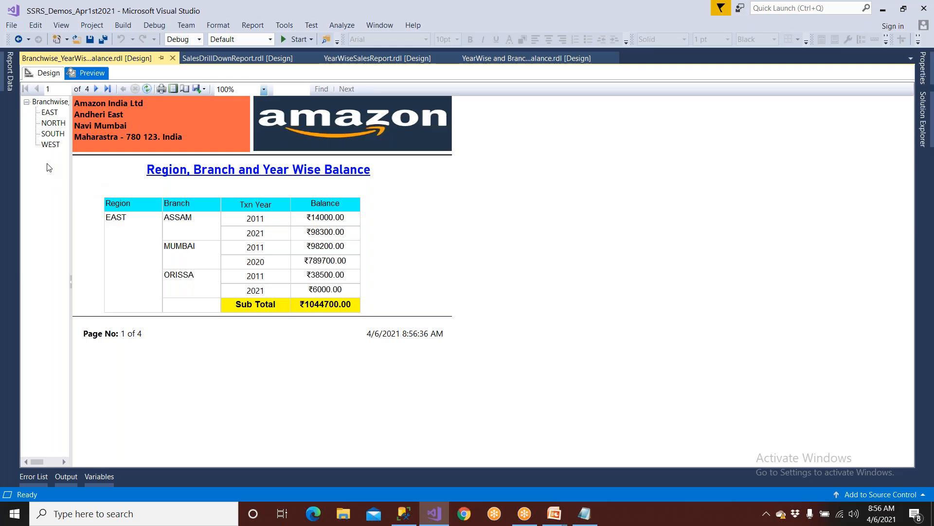
click(50, 145)
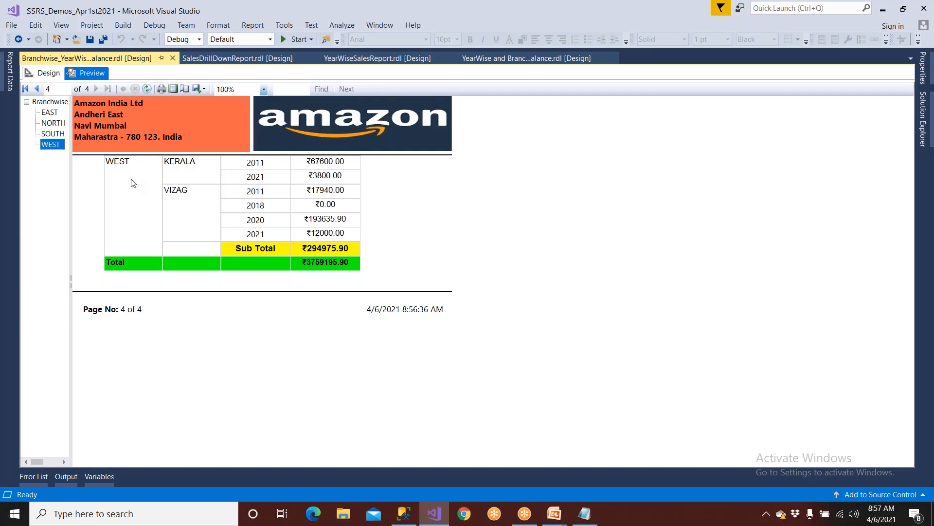
click(47, 73)
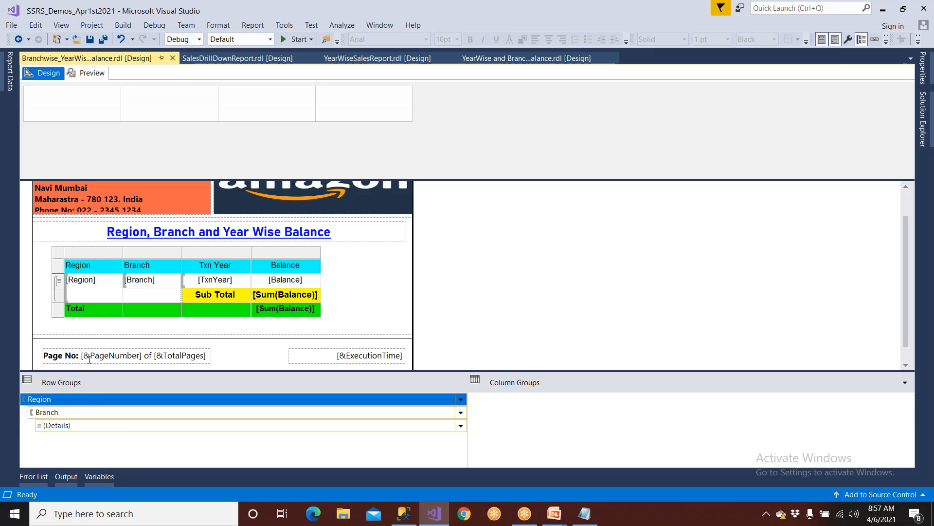
click(62, 295)
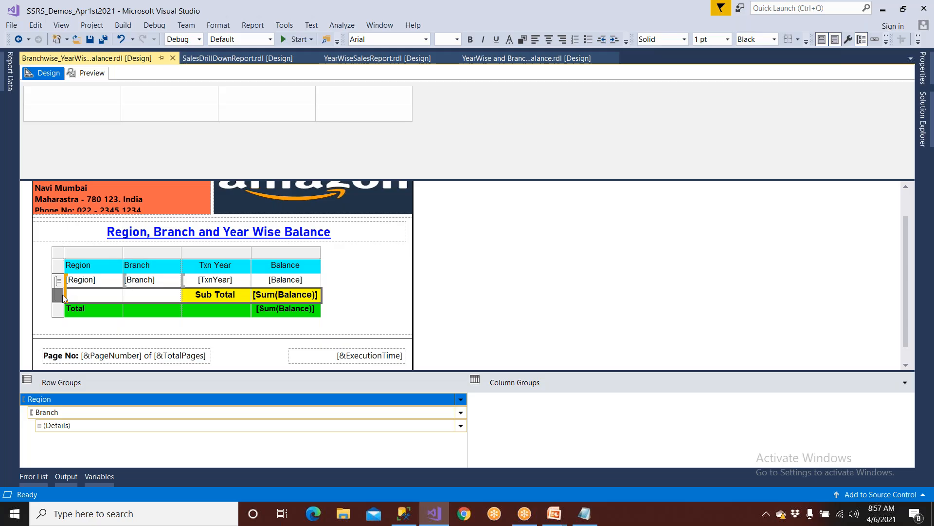
click(57, 311)
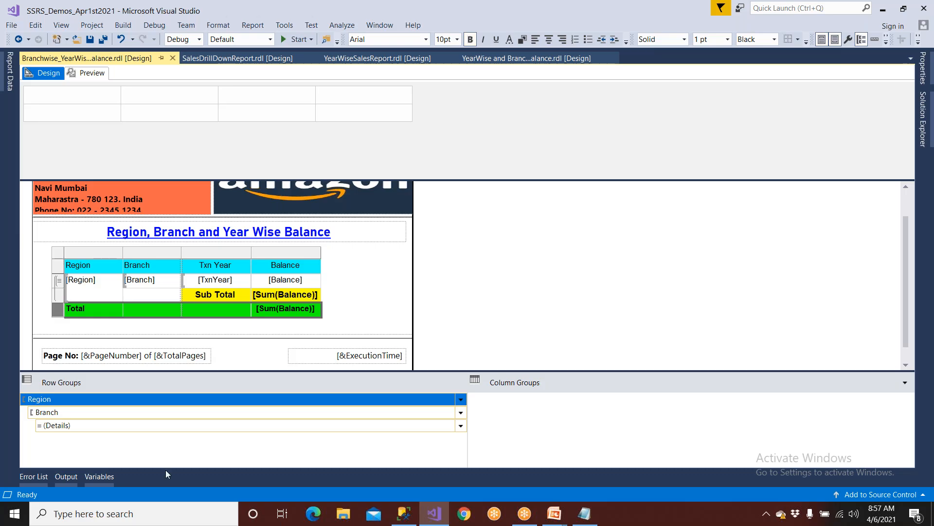
Step: Switch to the running PowerPoint slide show and advance two slides to the online trainings overview
mouse_move(562, 518)
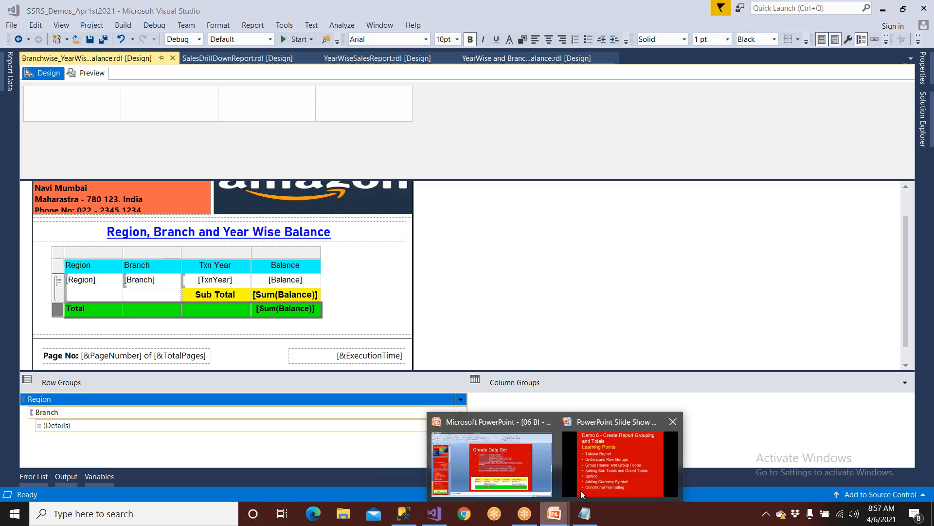
click(591, 480)
key(Right)
key(Right)
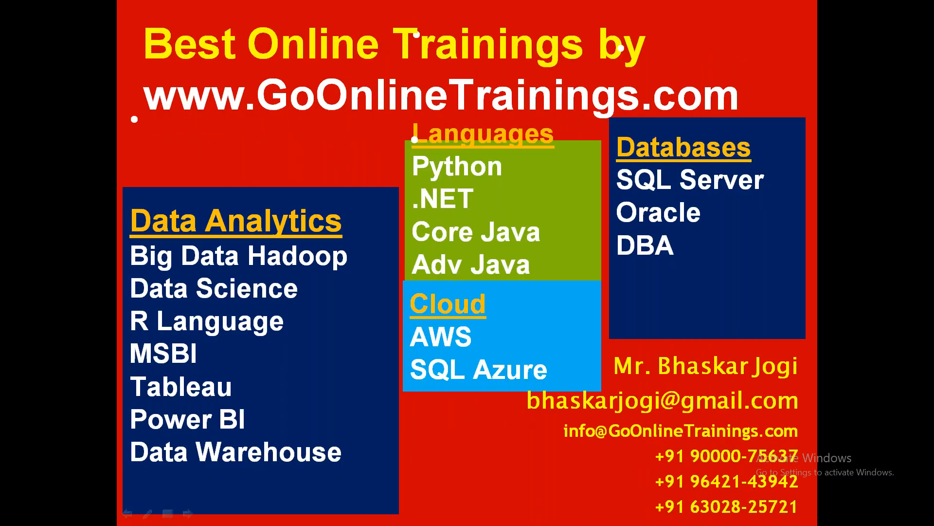